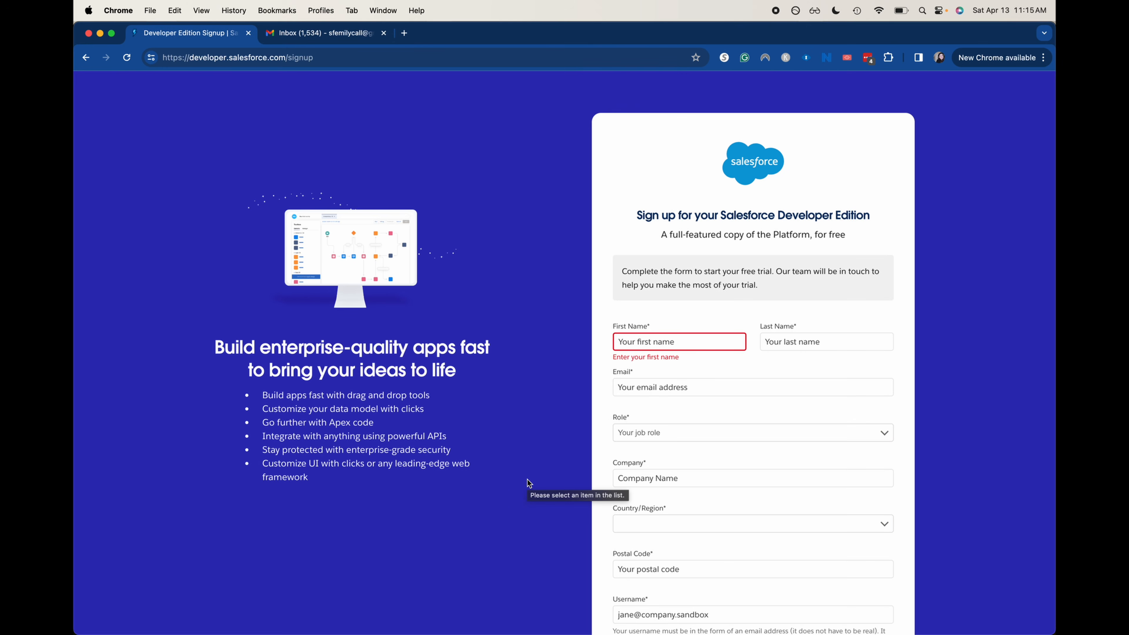
# Enter the user's first name, last name and e-mail address in the signup form
pyautogui.click(723, 334)
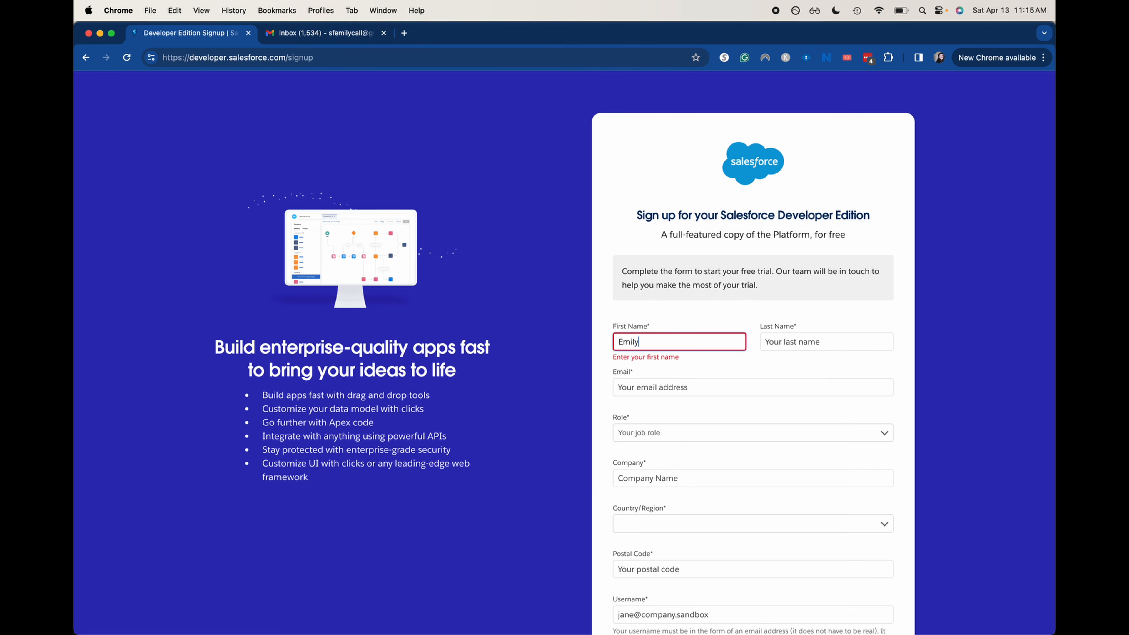
pyautogui.press('Tab')
pyautogui.press('Tab')
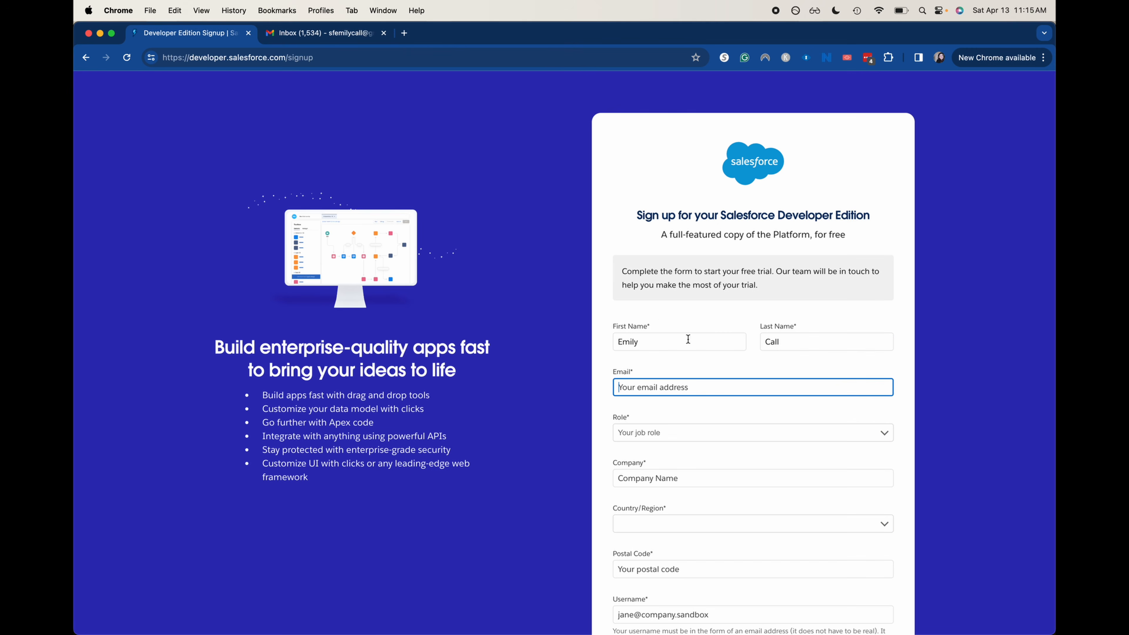
# Choose Developer as the role and enter Call Solutions LLC as the company
pyautogui.click(658, 429)
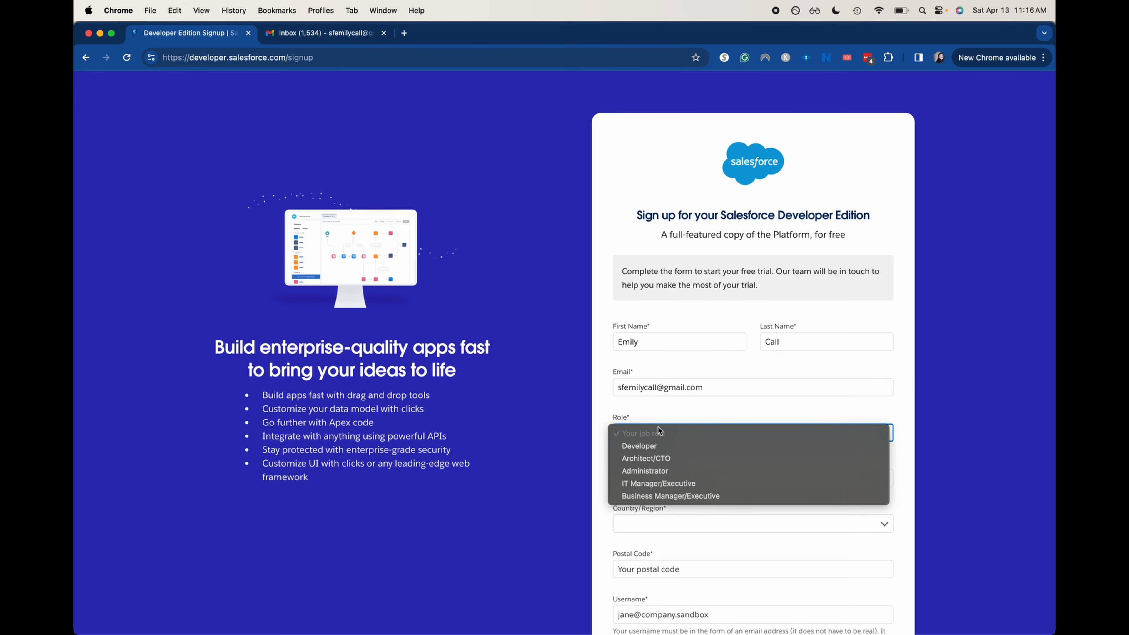
pyautogui.click(669, 445)
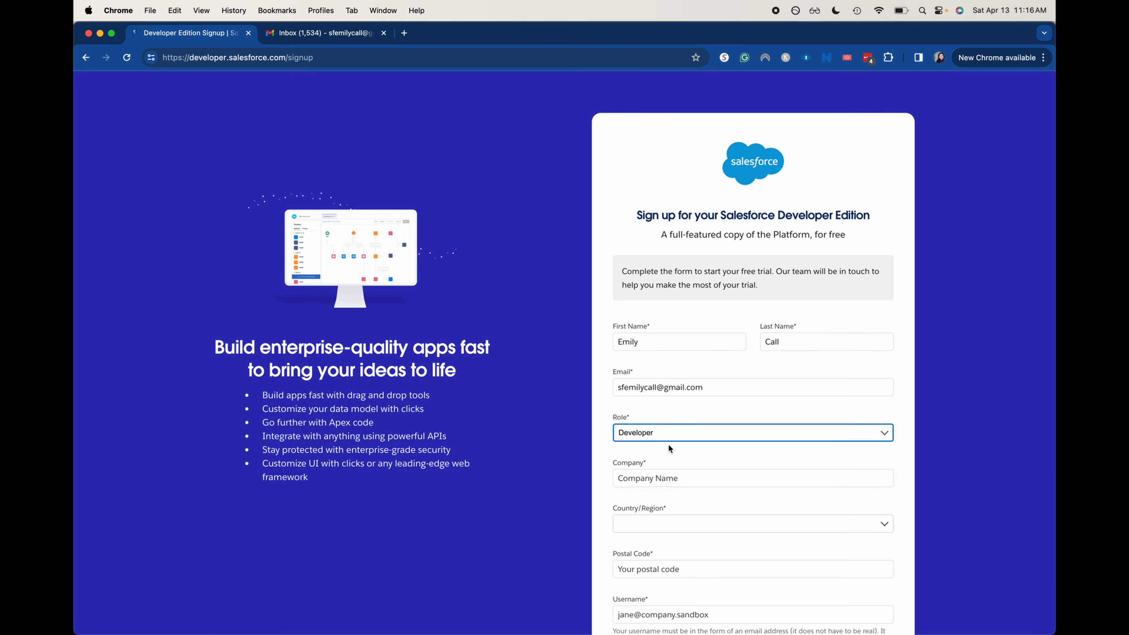
pyautogui.click(660, 471)
pyautogui.scroll(-5, 657, 478)
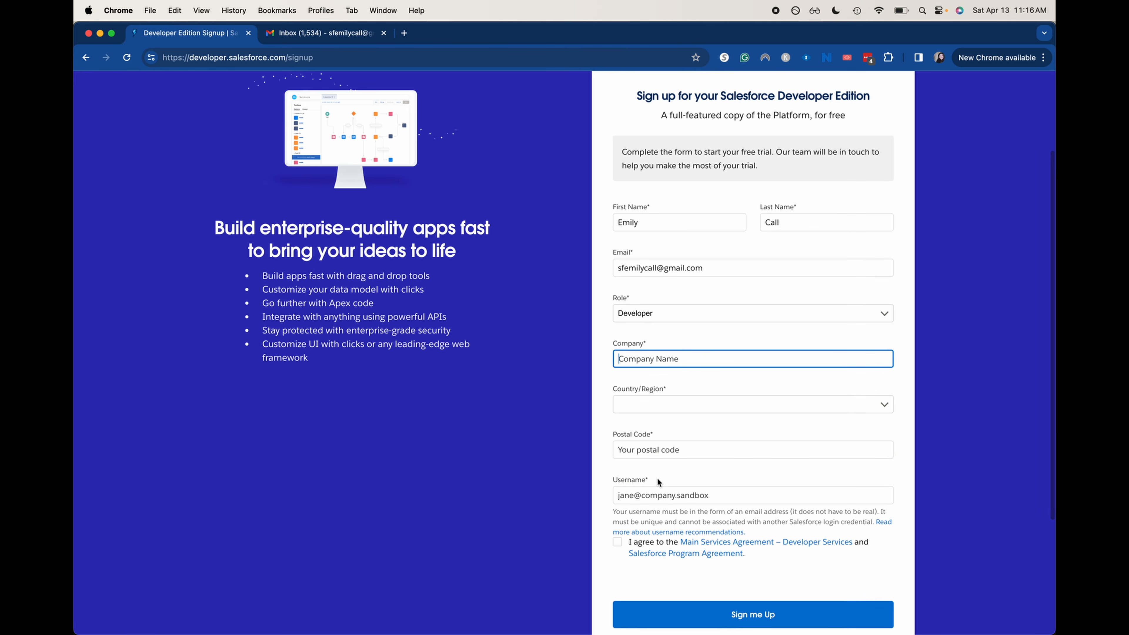
pyautogui.write('Call ')
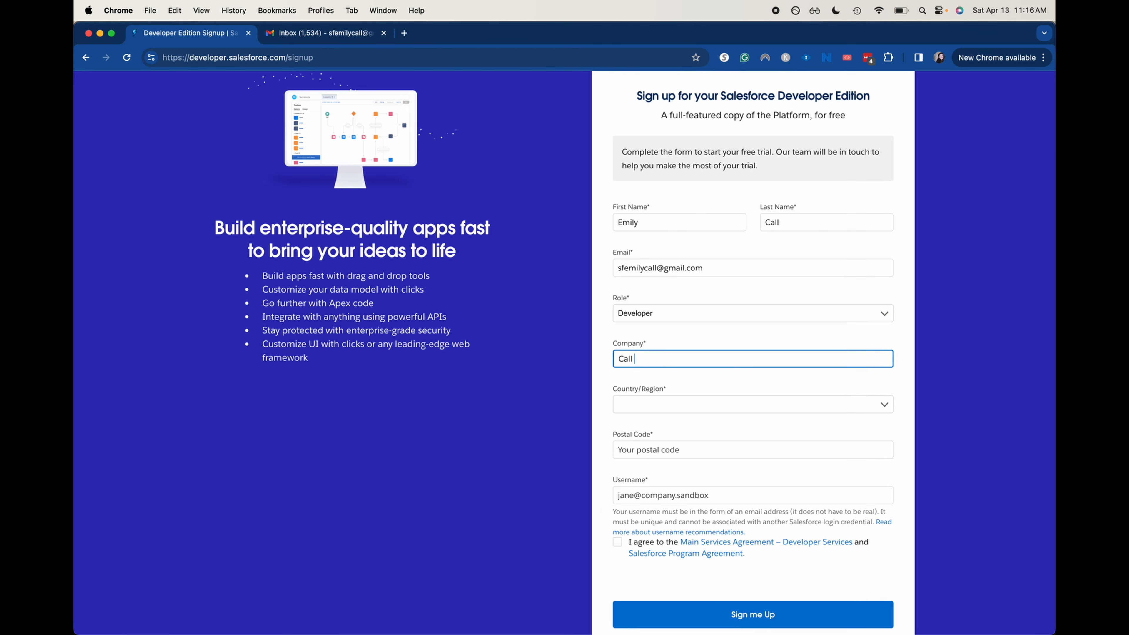
pyautogui.write('Solutions LLC')
pyautogui.press('Tab')
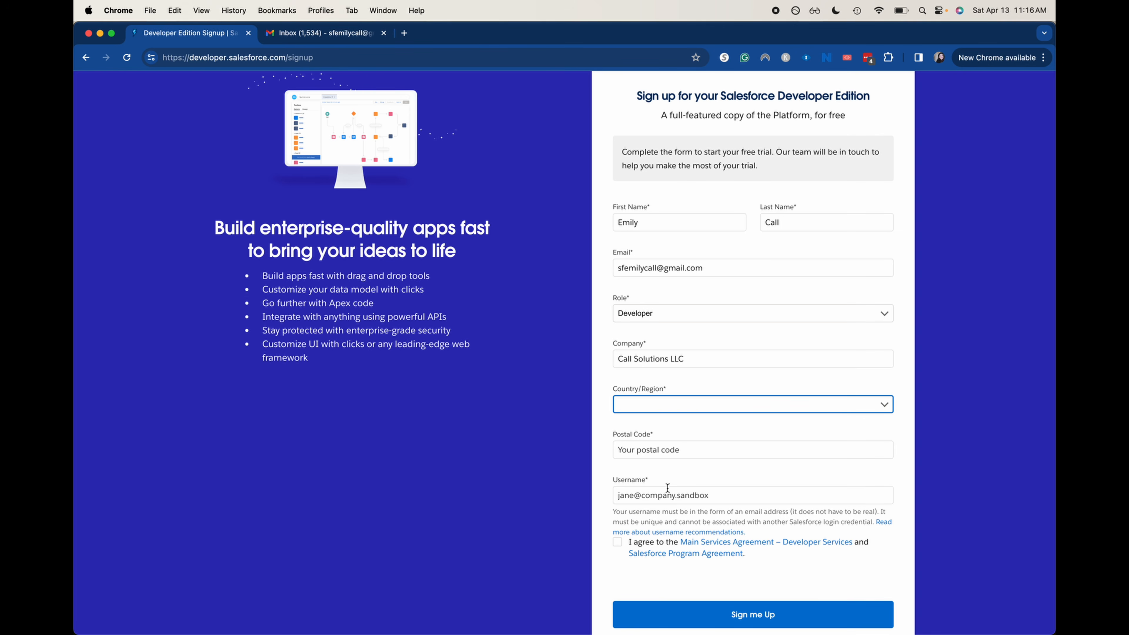
# Set the country to United States, state to Utah and postal code 98002
pyautogui.click(700, 407)
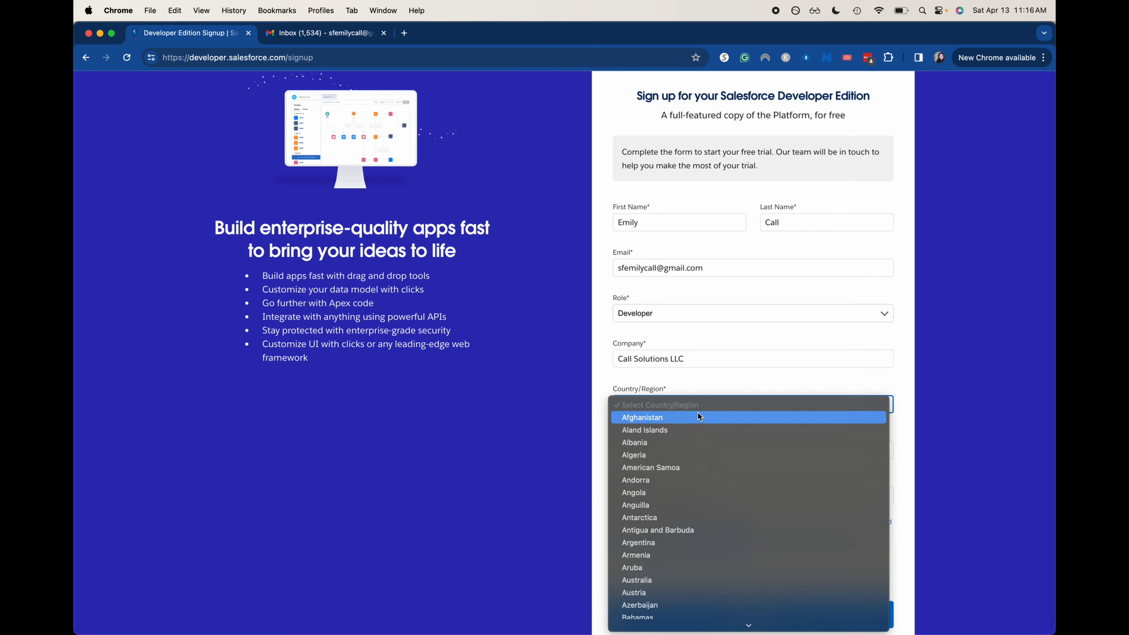
pyautogui.press('u')
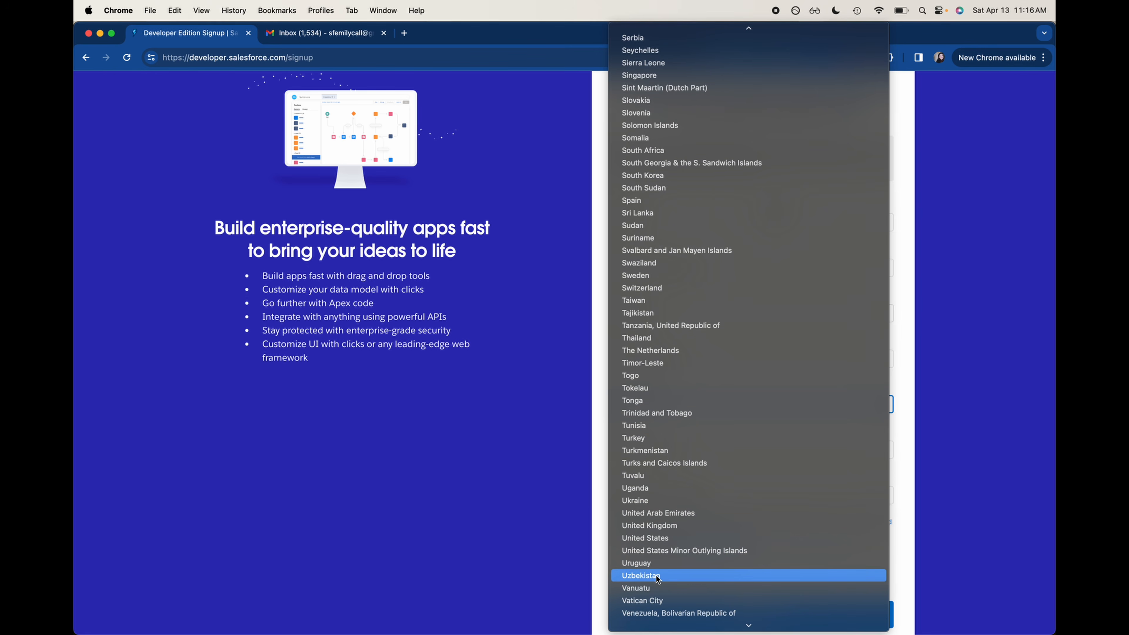
pyautogui.click(647, 538)
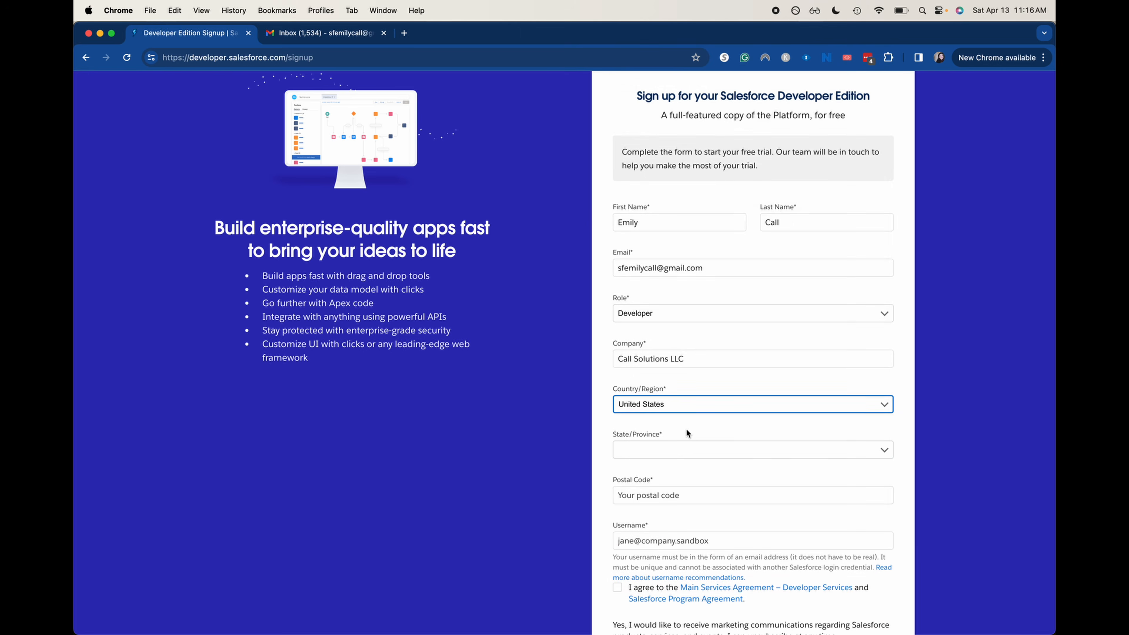
pyautogui.click(676, 451)
pyautogui.press('u')
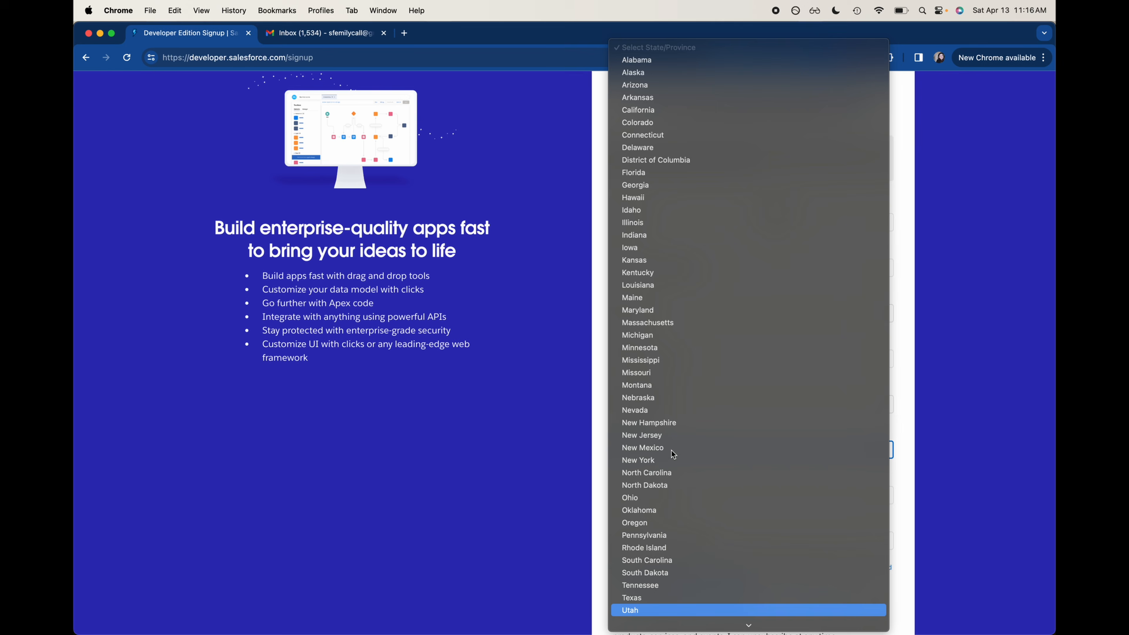
pyautogui.click(631, 610)
pyautogui.click(799, 497)
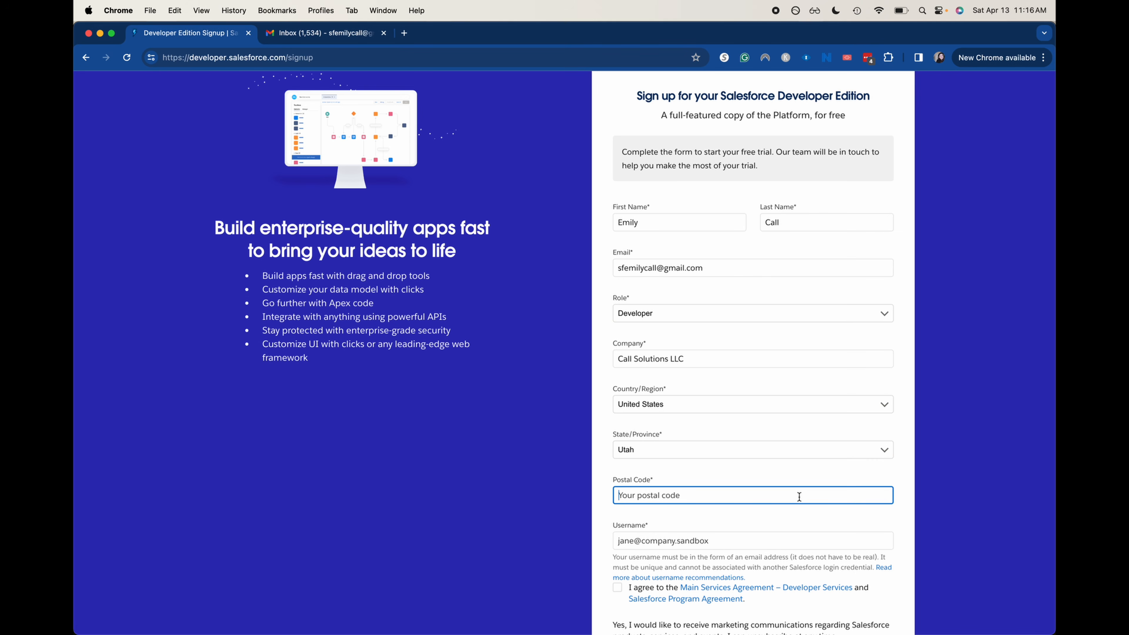
pyautogui.write('98002')
# Enter a username, accept the services agreement and submit the signup
pyautogui.click(817, 542)
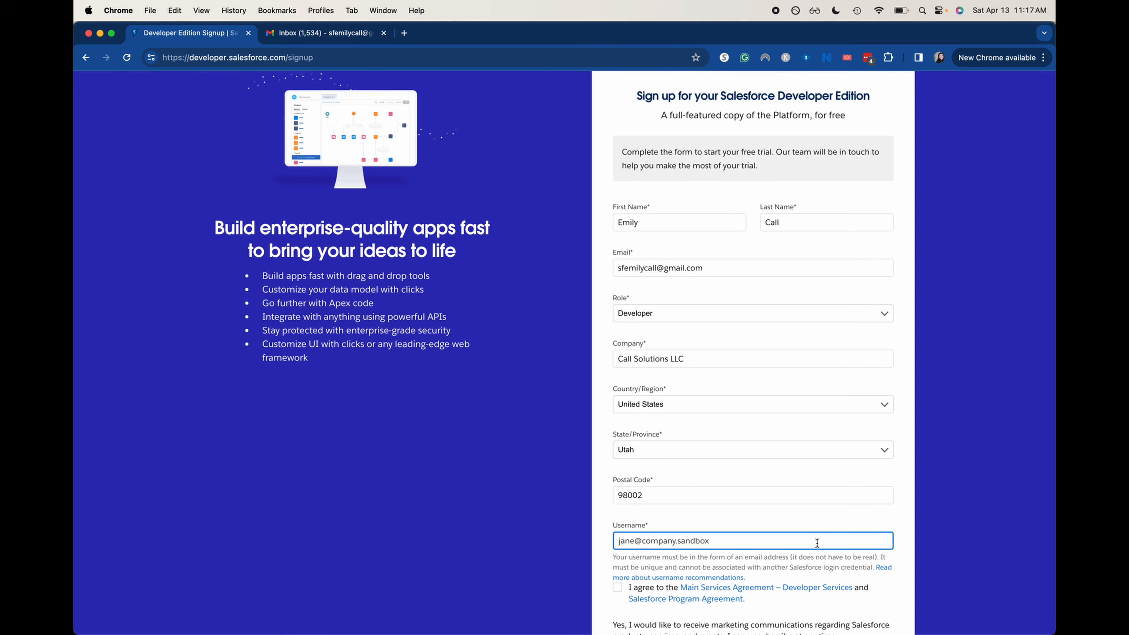
pyautogui.click(615, 587)
pyautogui.scroll(-3, 616, 588)
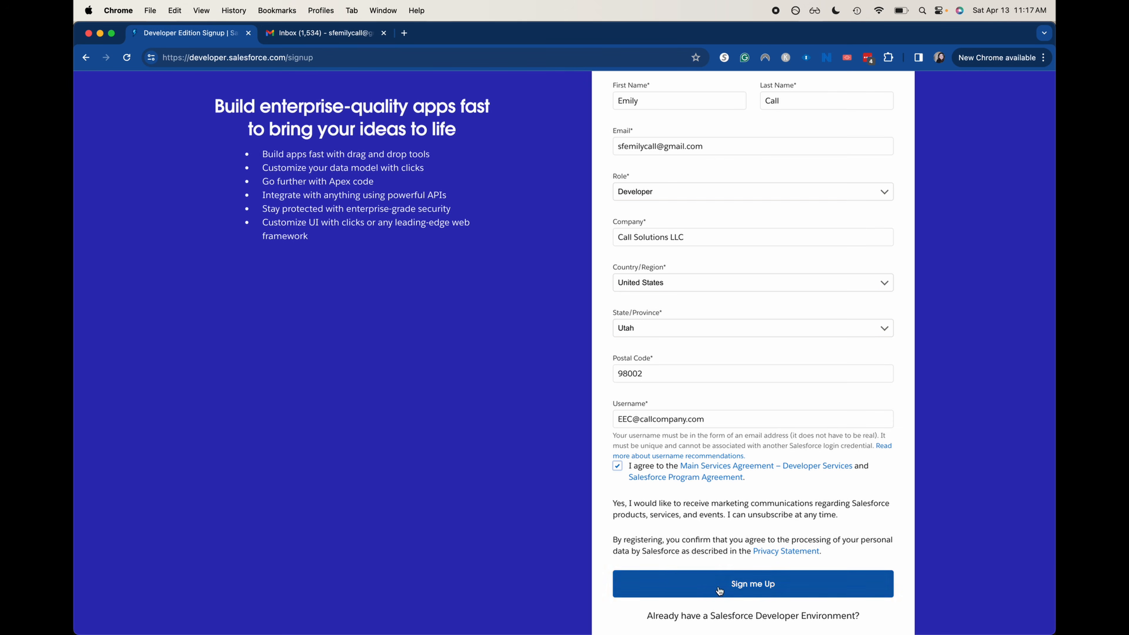
pyautogui.click(700, 594)
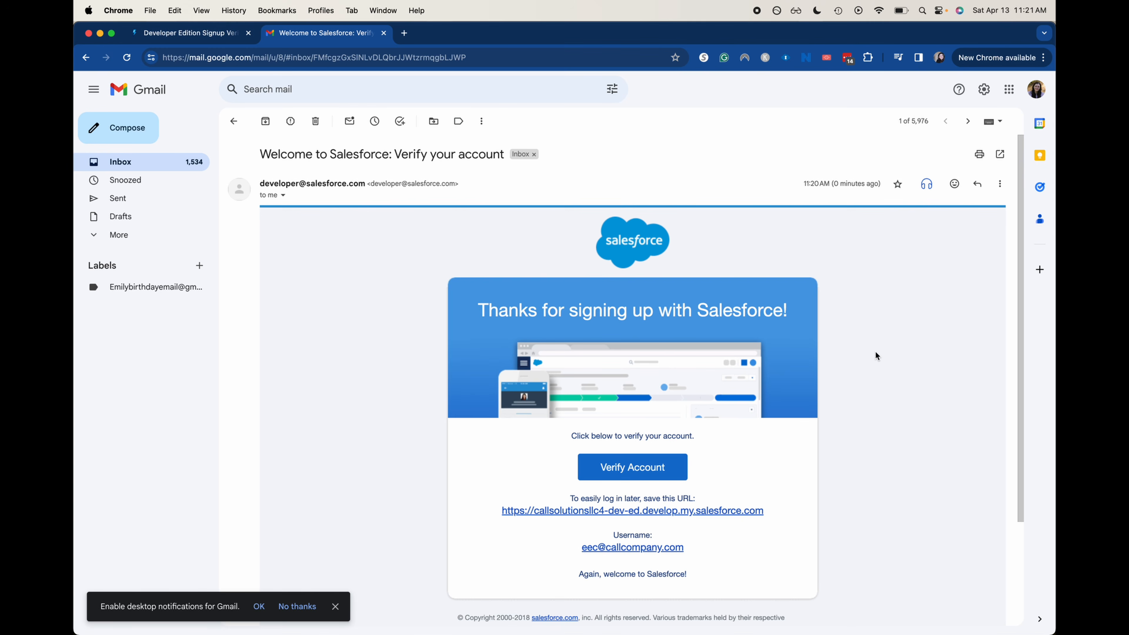
# Use the welcome e-mail's Verify Account link, then go to the Change Your Password page
pyautogui.click(669, 462)
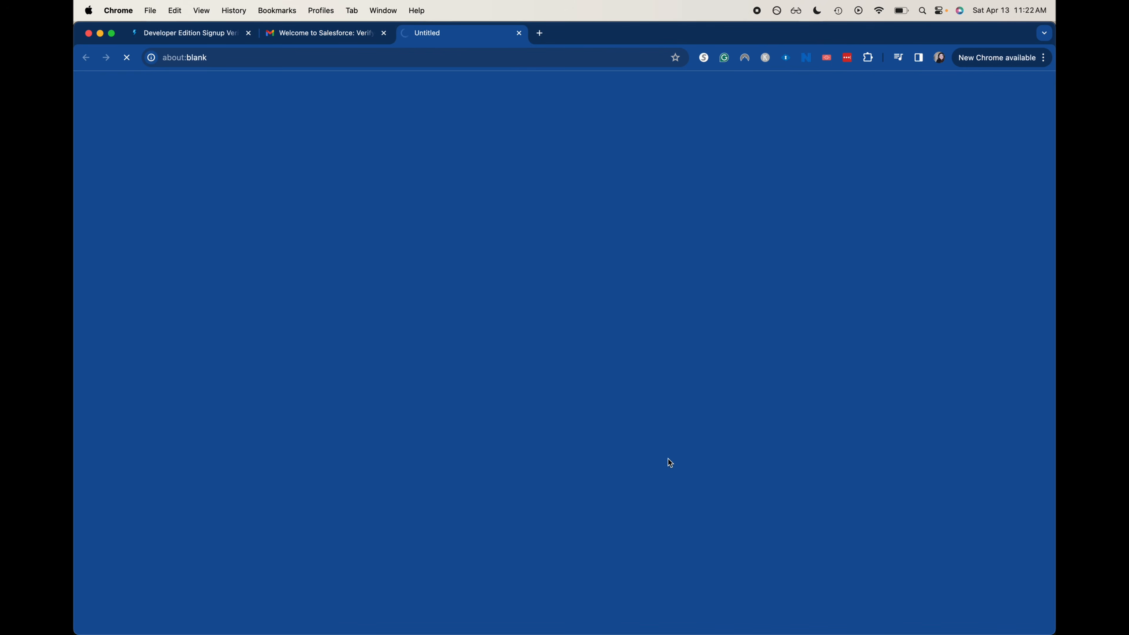
pyautogui.hotkey('ctrl', 'shift', 'Tab')
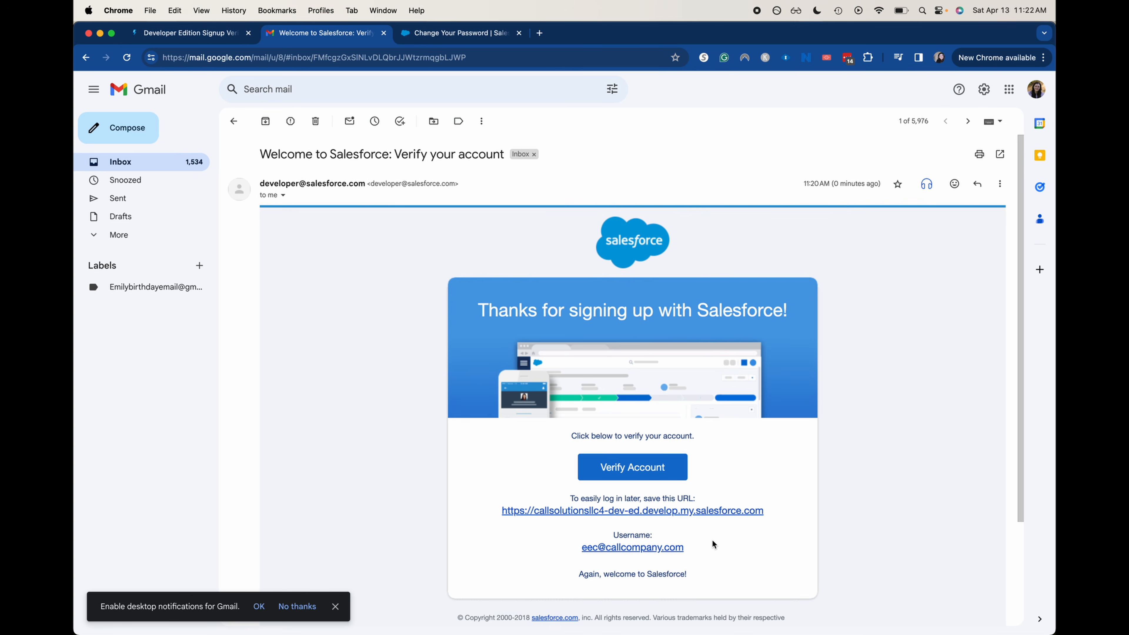
pyautogui.hotkey('ctrl', 'Tab')
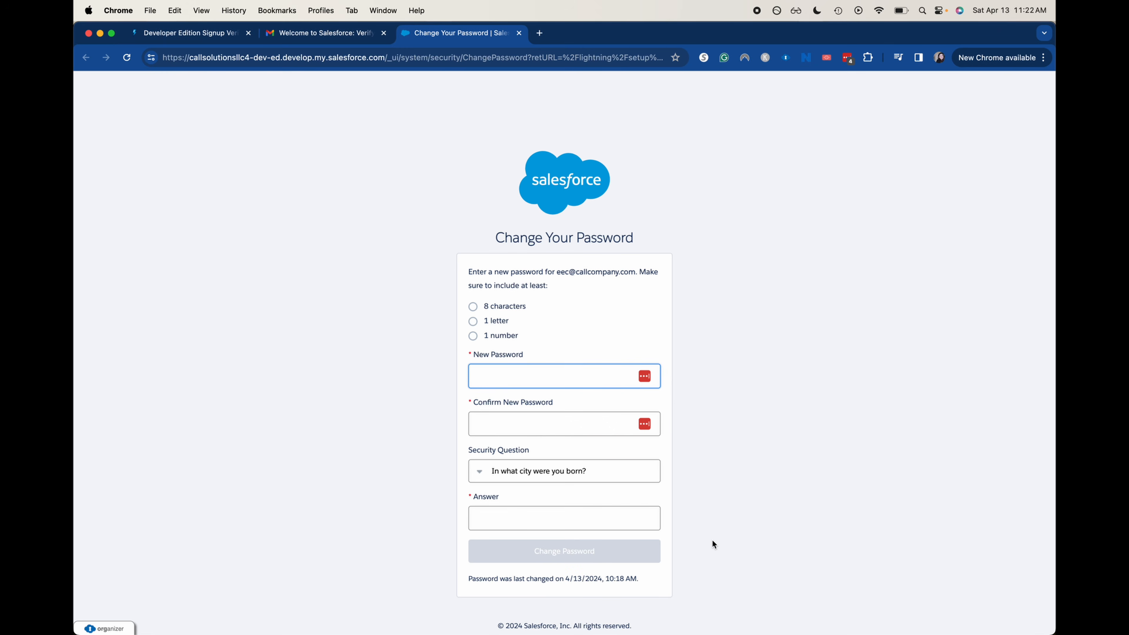
# Enter and confirm the new password, answer the security question, and save
pyautogui.write('•••••••')
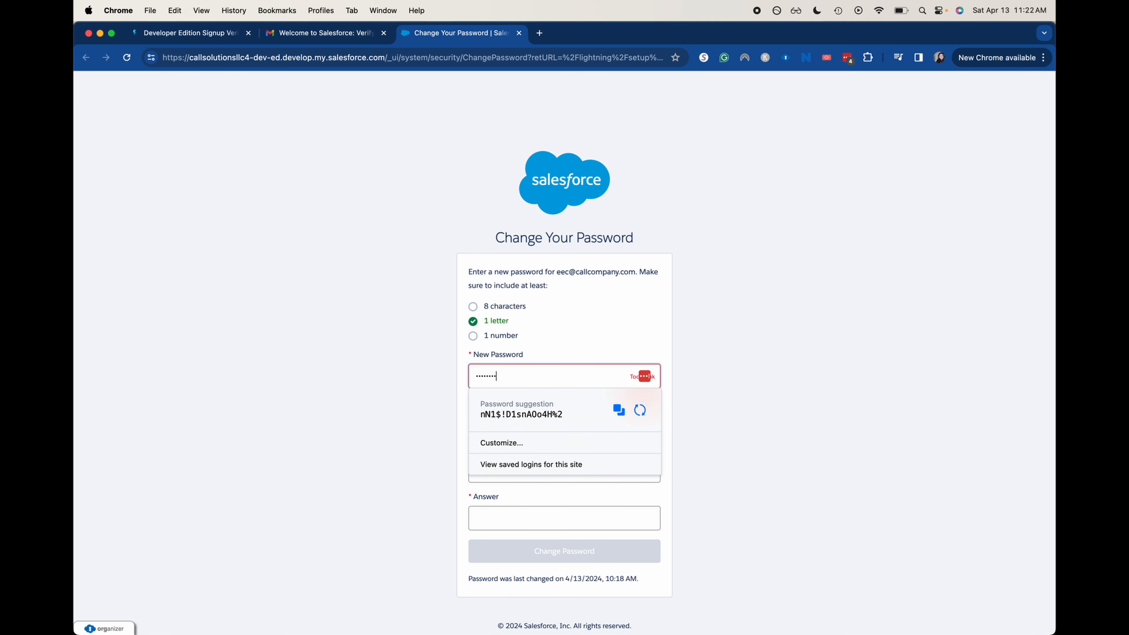
pyautogui.write('••••')
pyautogui.click(833, 510)
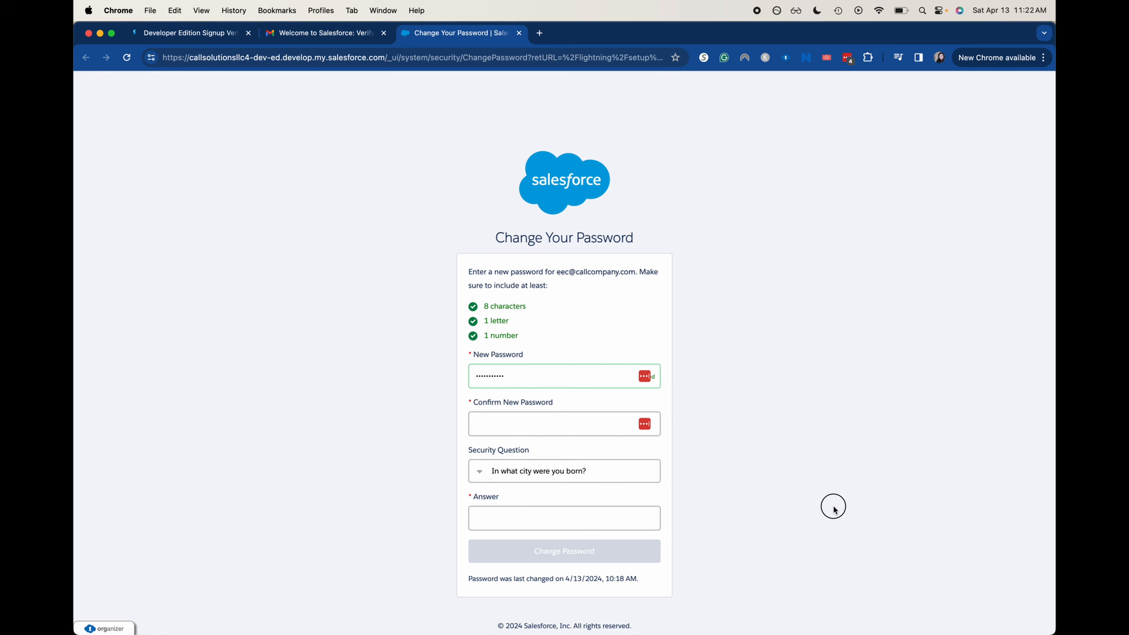
pyautogui.click(528, 426)
pyautogui.write('•••••••••')
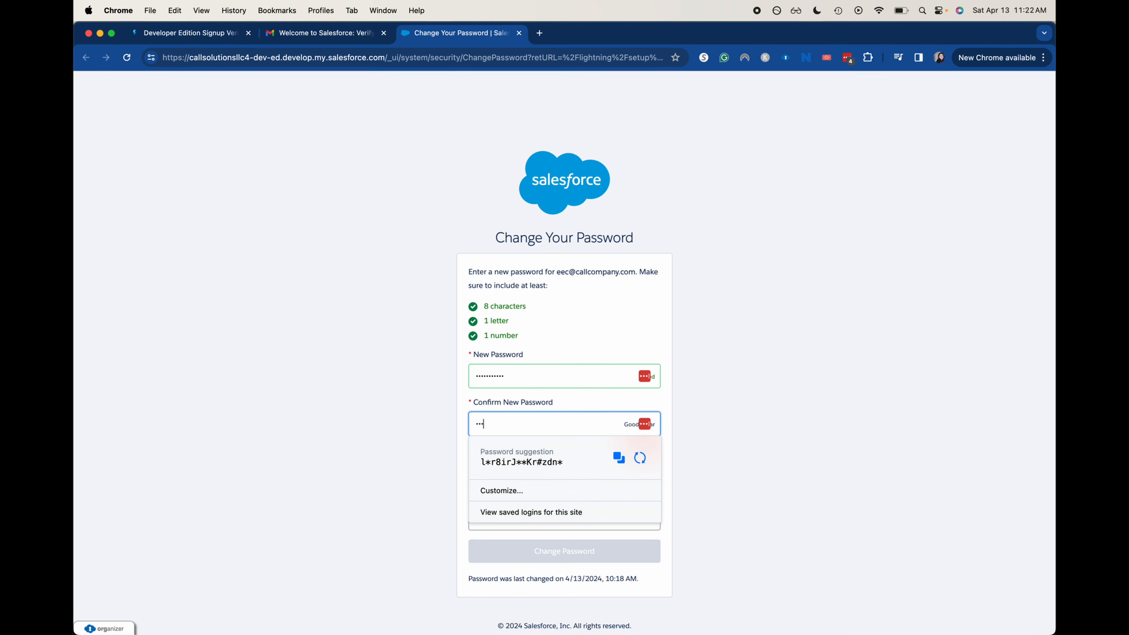
pyautogui.write('••')
pyautogui.click(633, 525)
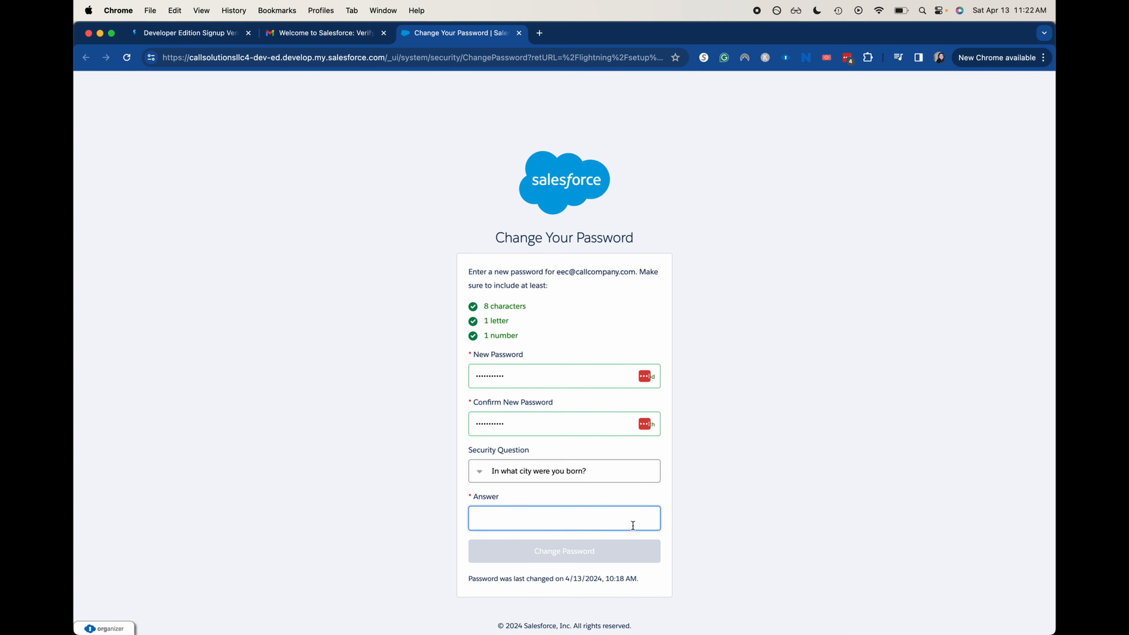
pyautogui.write('Salesf')
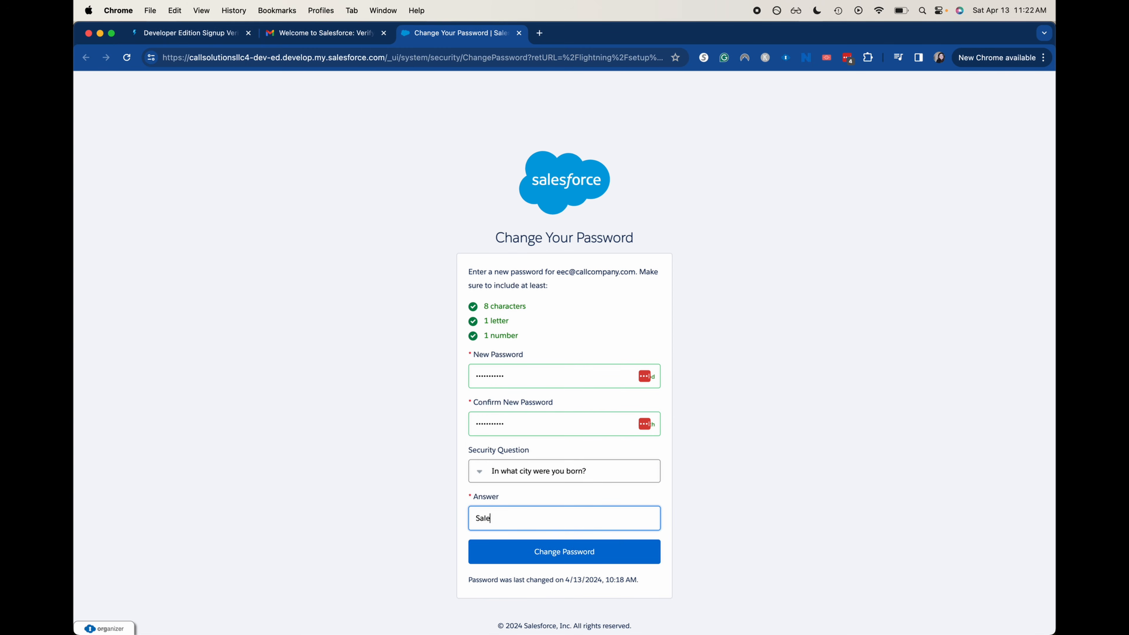
pyautogui.write('orce')
pyautogui.click(610, 555)
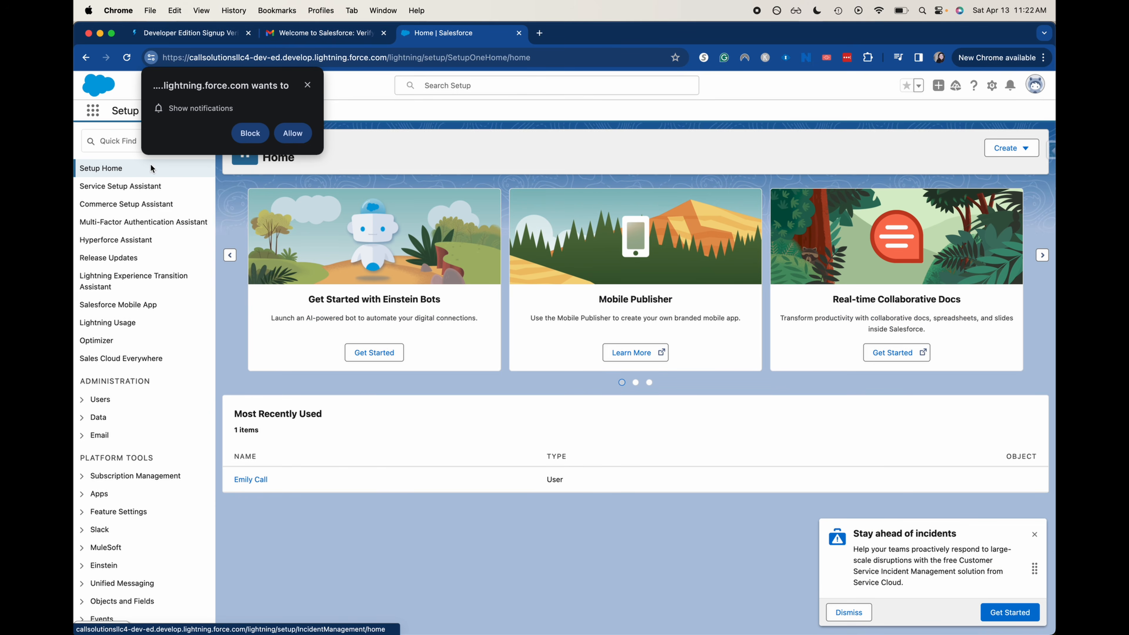
# Block the notification request, dismiss the incident-management pop-up, and zoom in the page
pyautogui.click(307, 84)
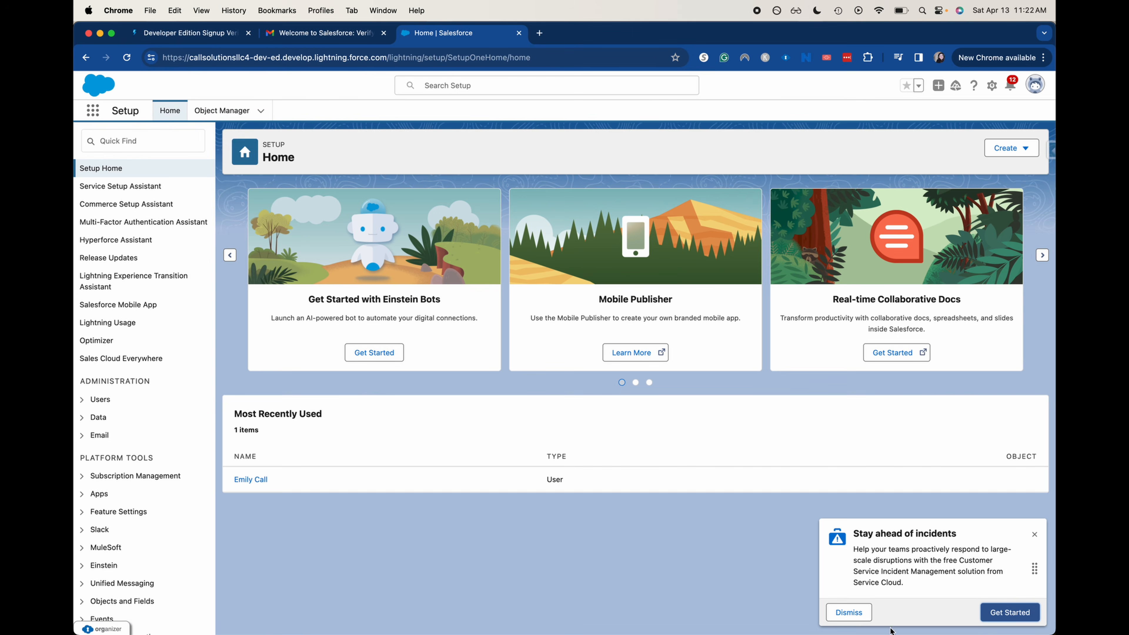
pyautogui.click(848, 613)
pyautogui.press('super+equal')
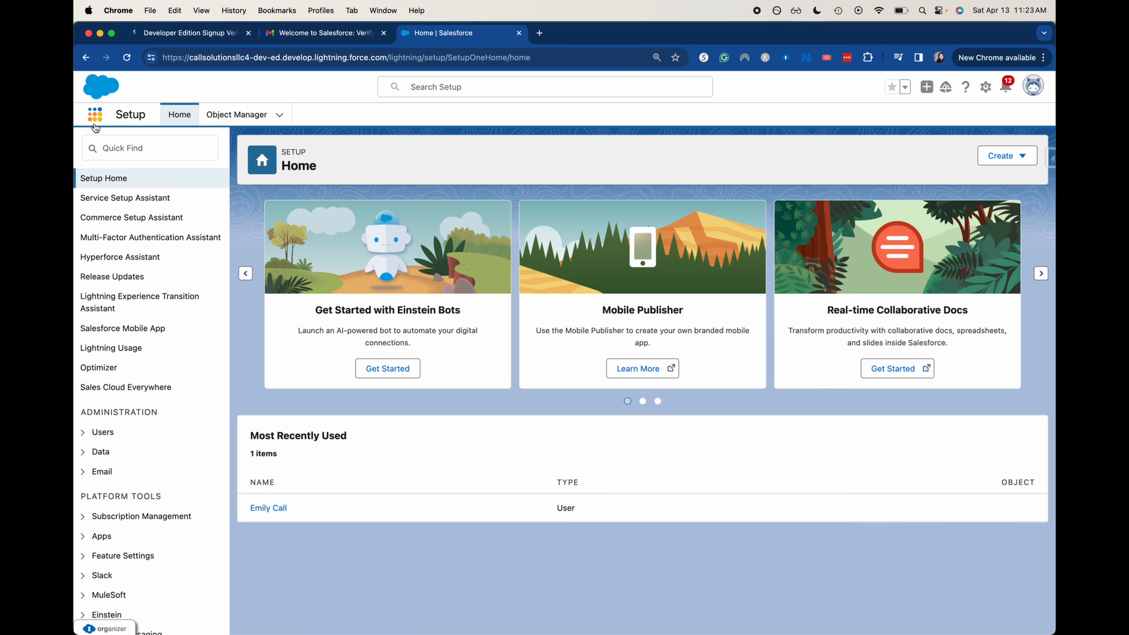
# Open the Sales app by searching 'sales' in the App Launcher
pyautogui.click(95, 125)
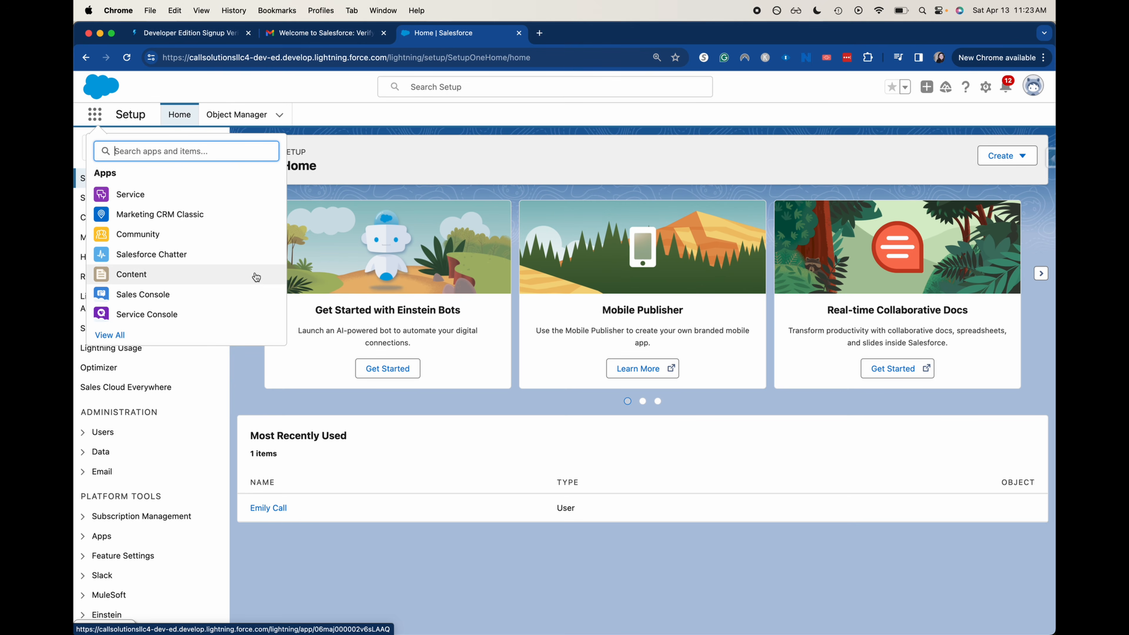
pyautogui.click(214, 151)
pyautogui.write('sales')
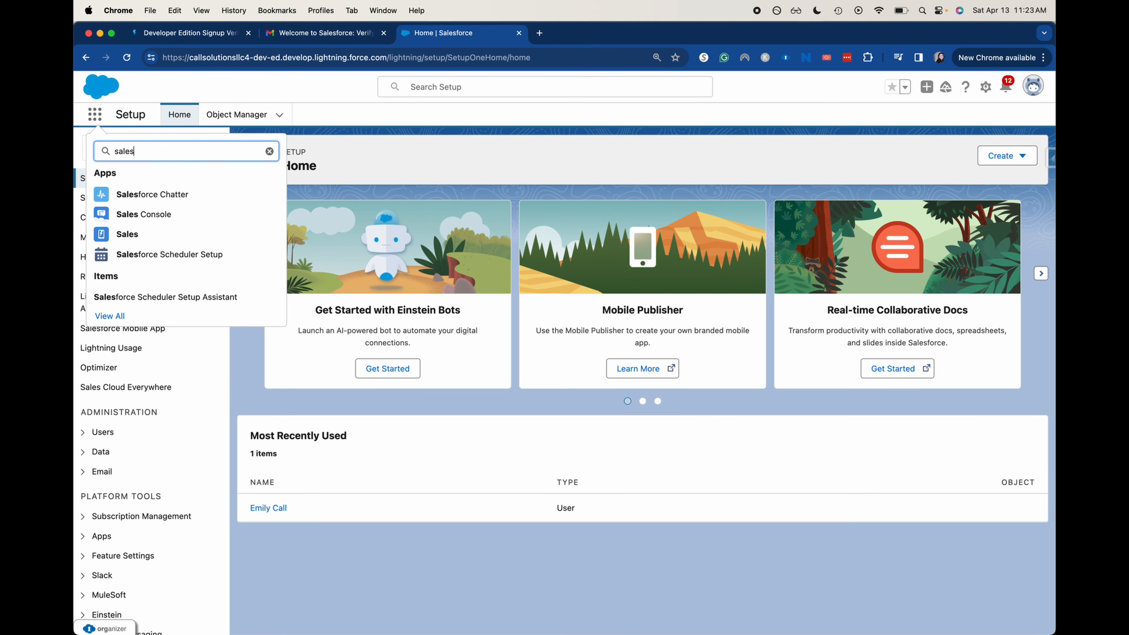
pyautogui.click(125, 234)
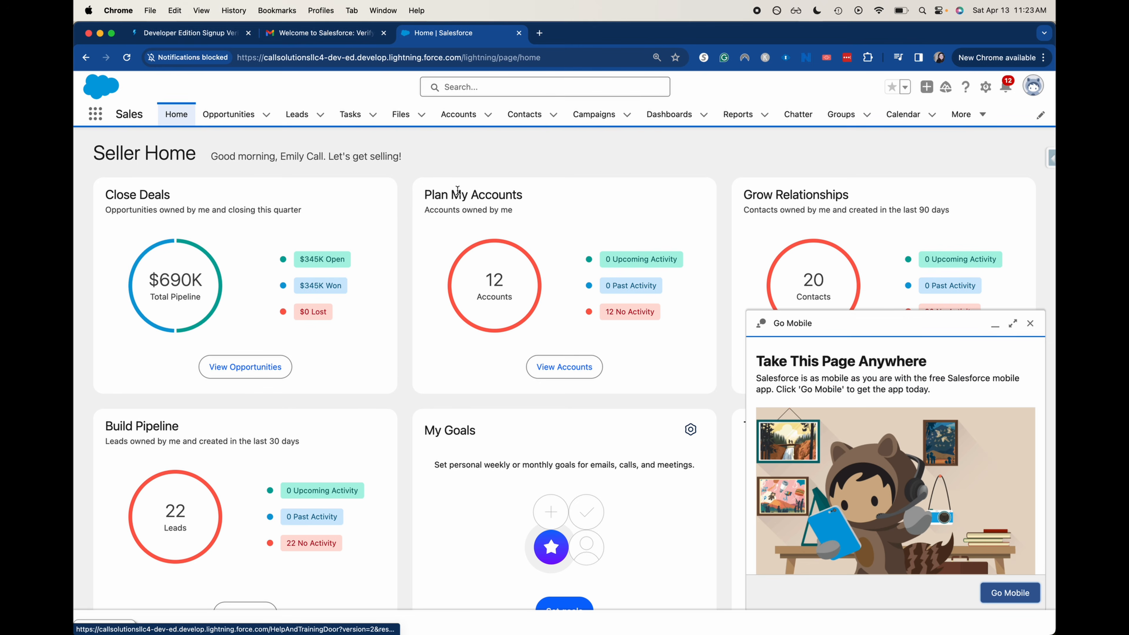
# Close the Go Mobile promotion and look over the Seller Home dashboard
pyautogui.click(1029, 323)
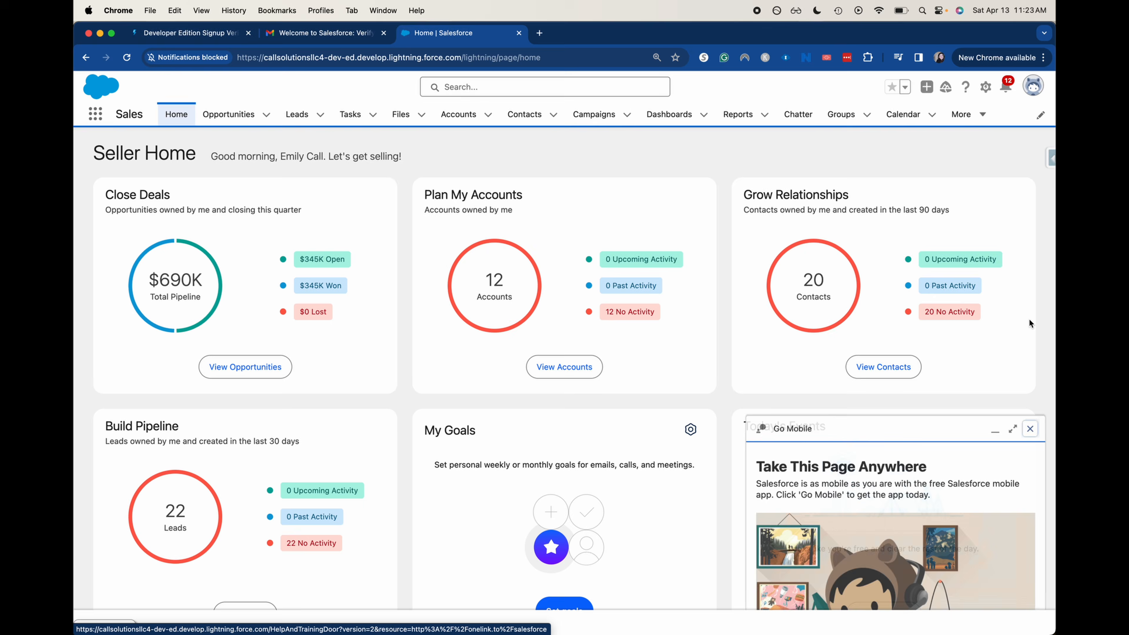
pyautogui.scroll(-3, 1027, 374)
pyautogui.scroll(3, 1026, 374)
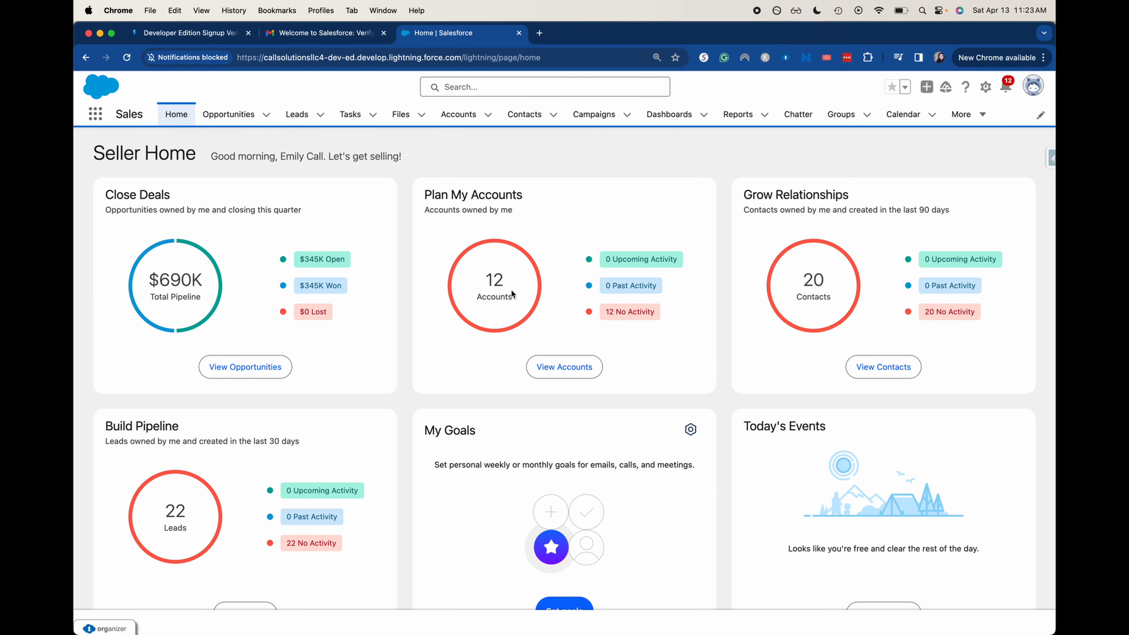
# Search the App Launcher for 'case', browse all apps and items, then open global search
pyautogui.click(95, 119)
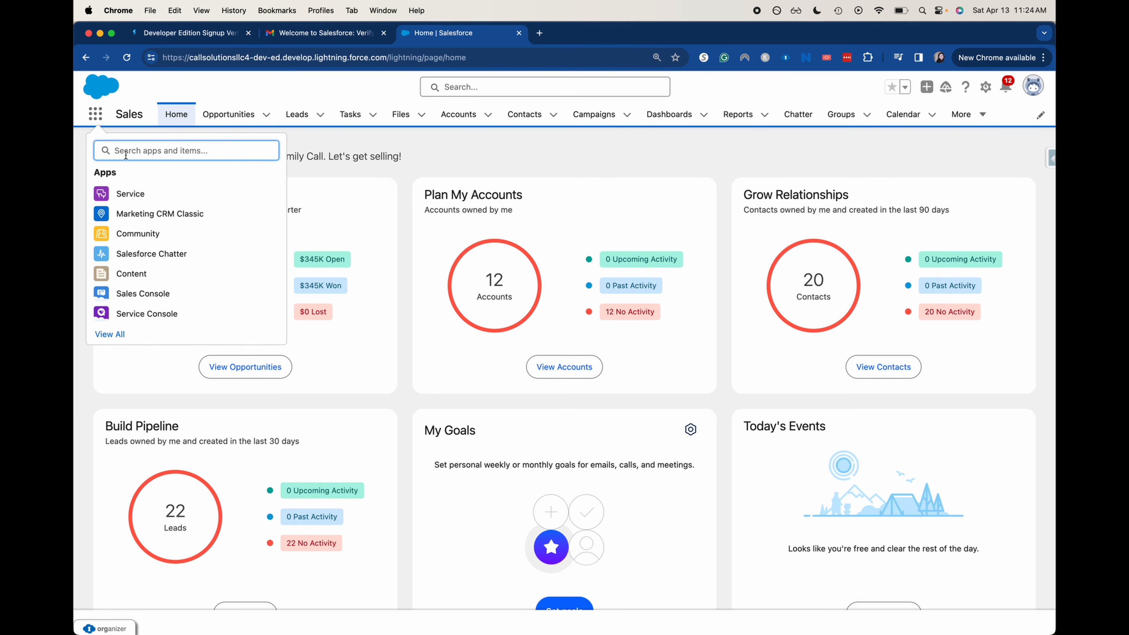
pyautogui.write('case')
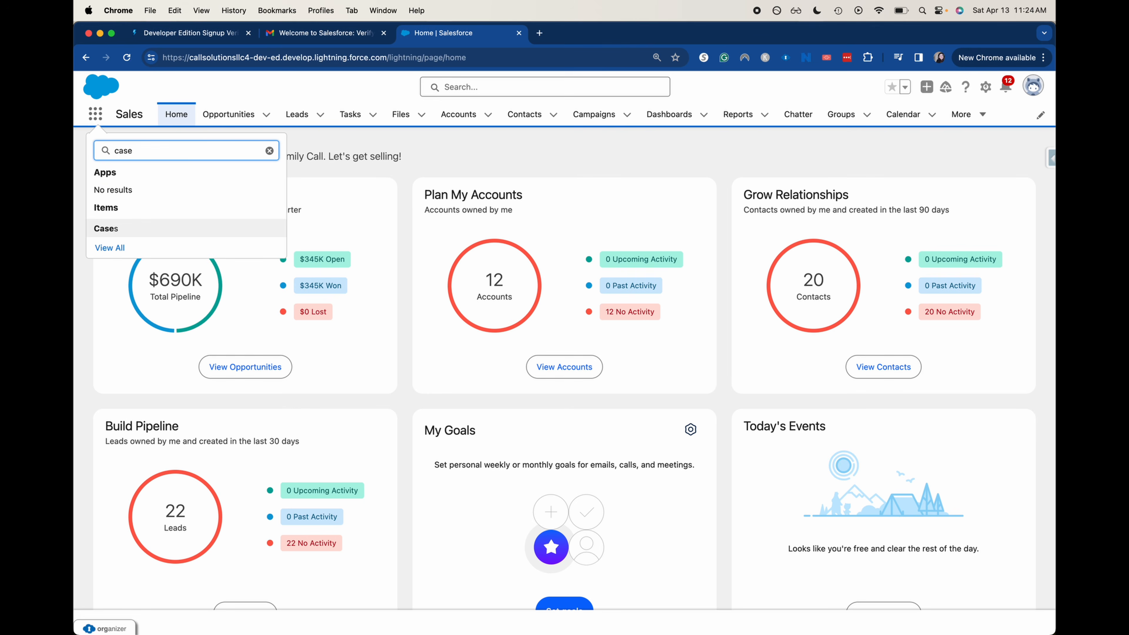
pyautogui.click(101, 249)
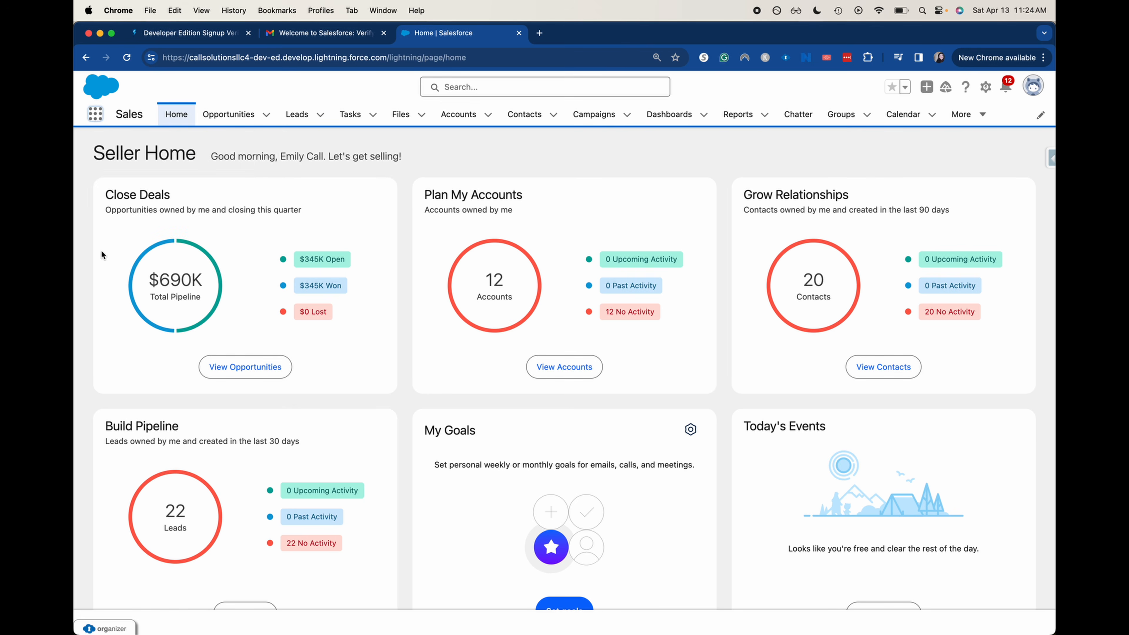
pyautogui.scroll(-10, 453, 376)
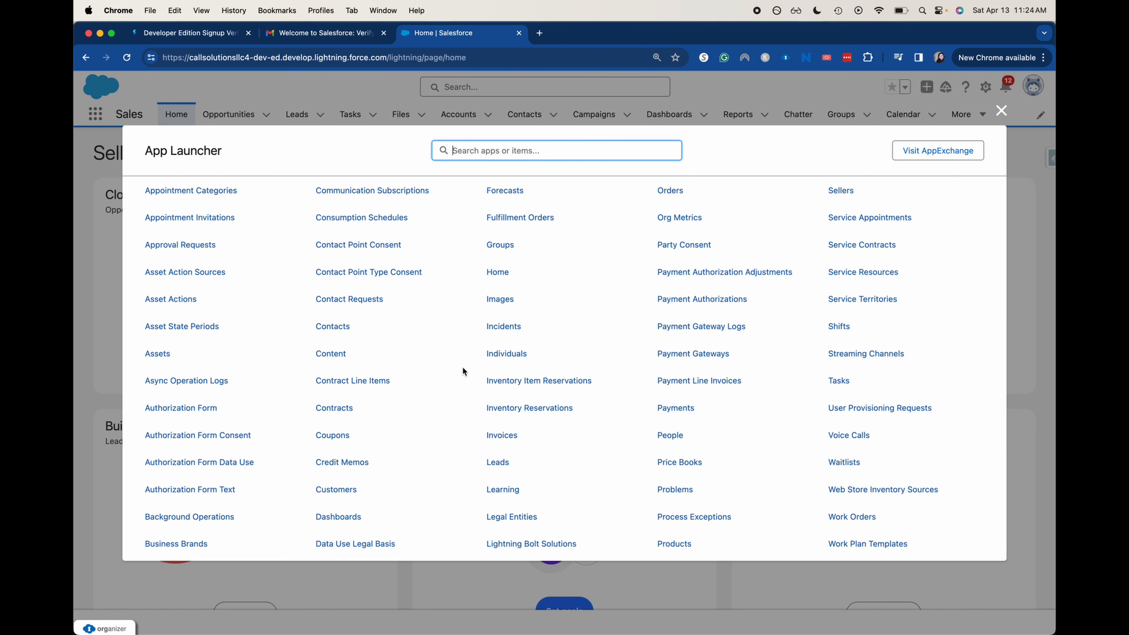
pyautogui.scroll(3, 623, 379)
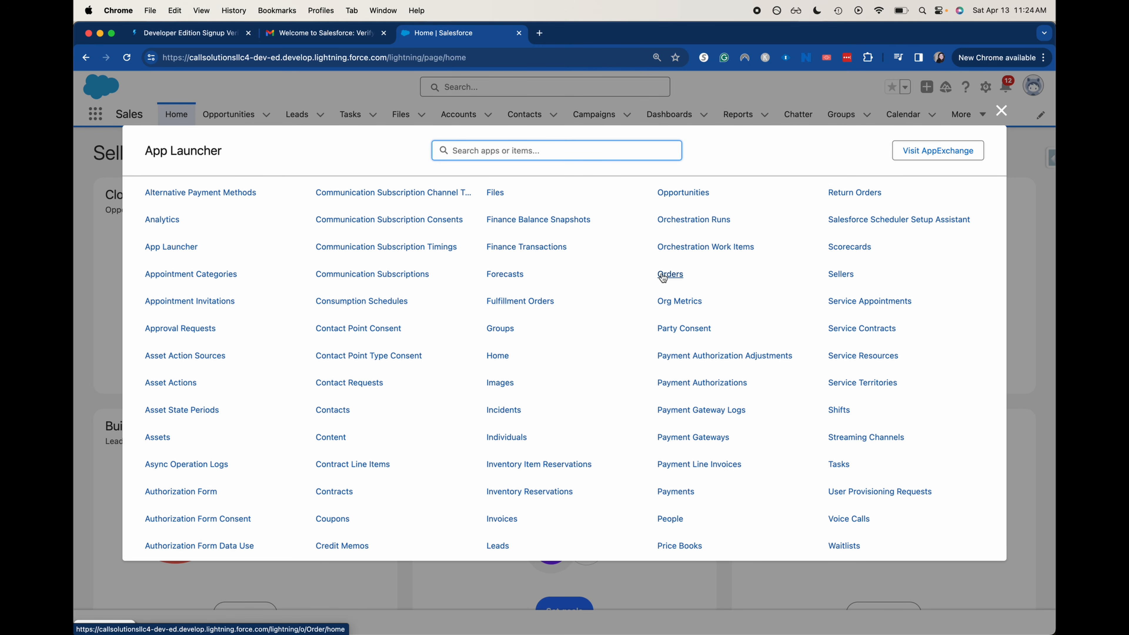
pyautogui.click(1002, 110)
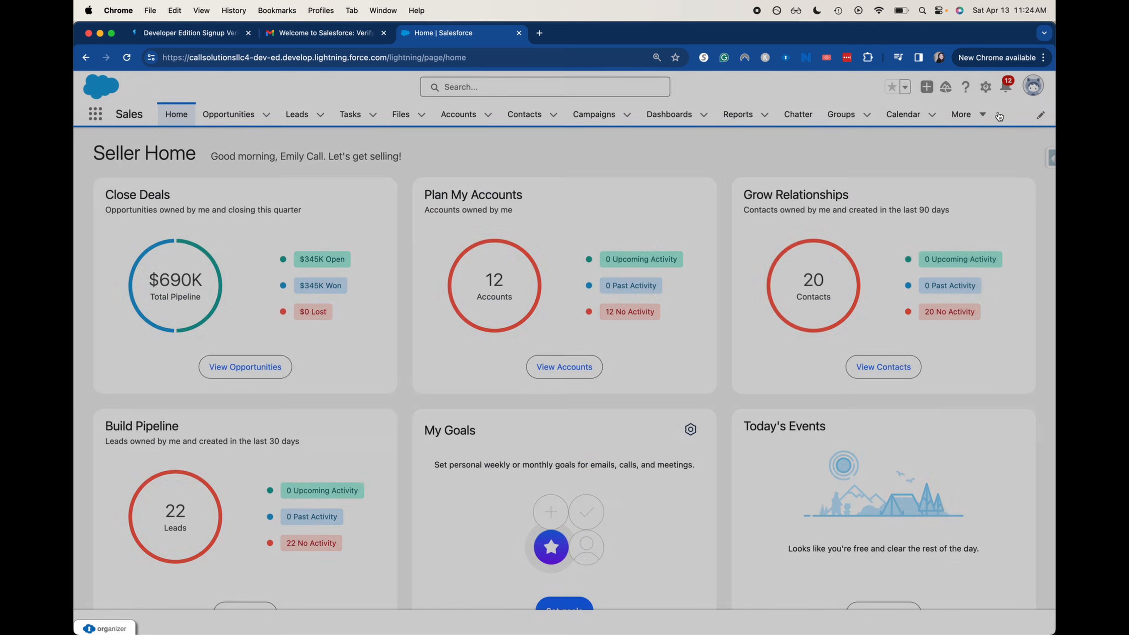
pyautogui.click(540, 87)
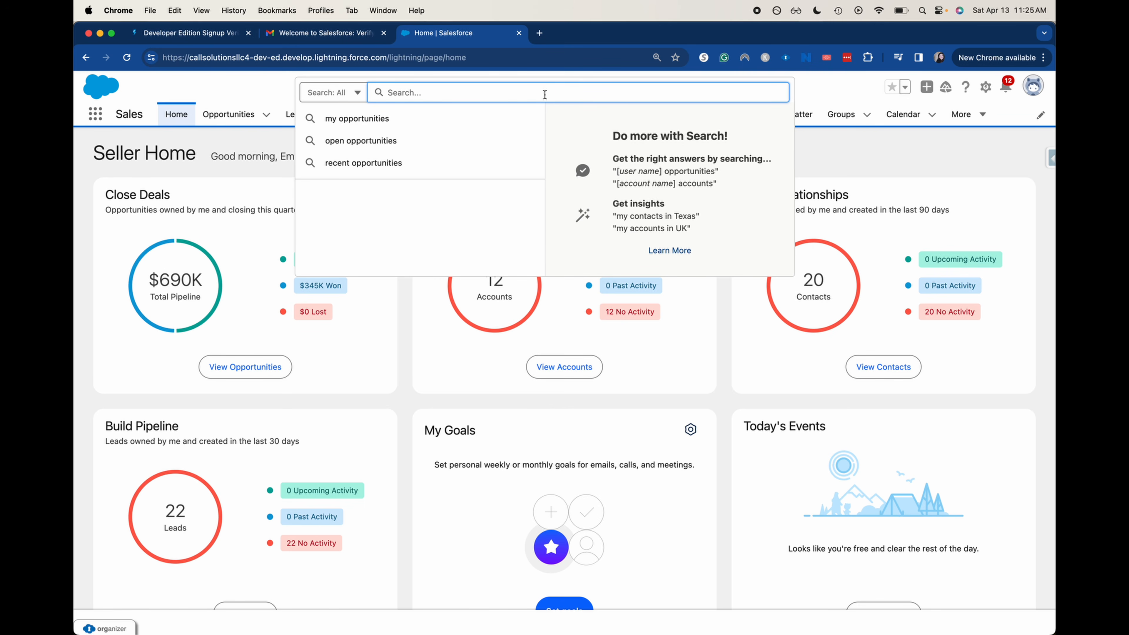
# Search all records for the contact's first name and show the full results
pyautogui.write('ohn')
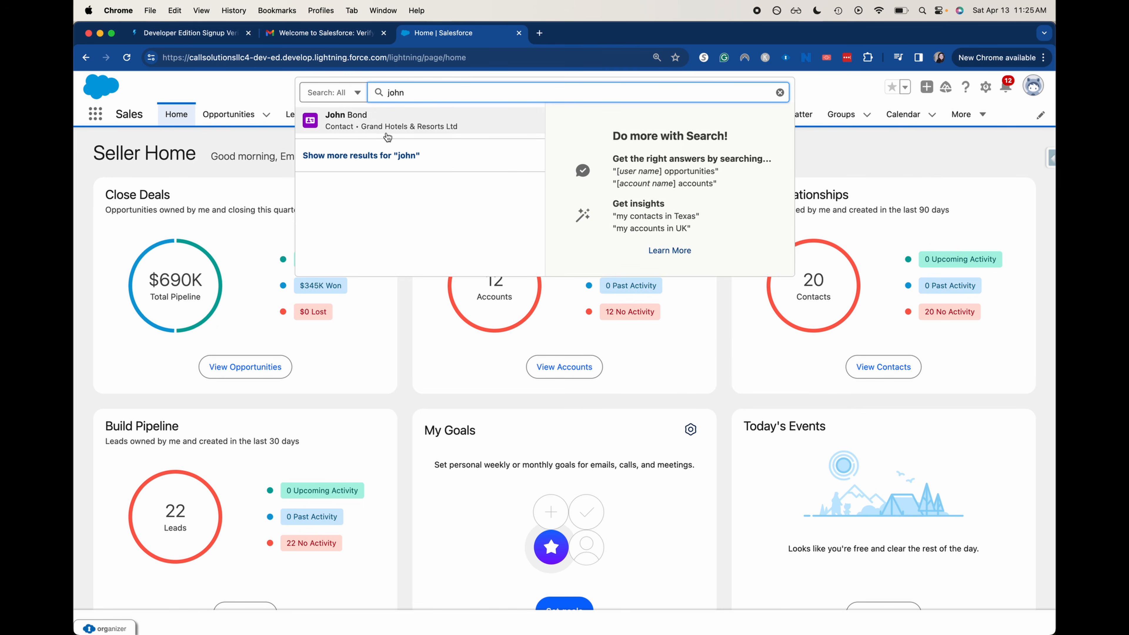
pyautogui.moveTo(387, 136)
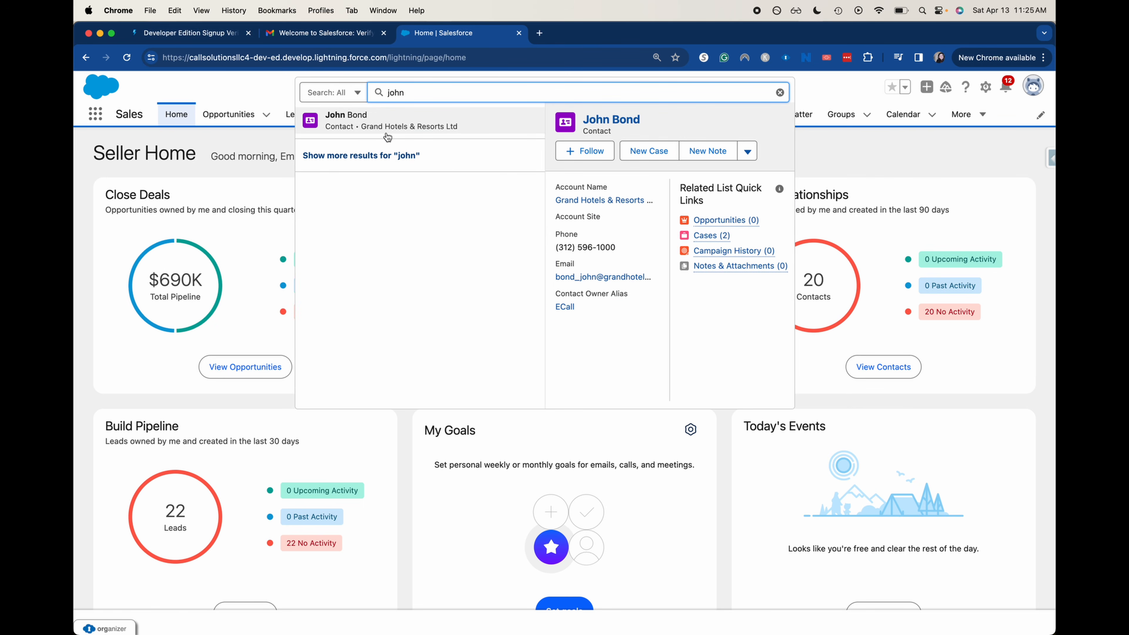
pyautogui.click(374, 155)
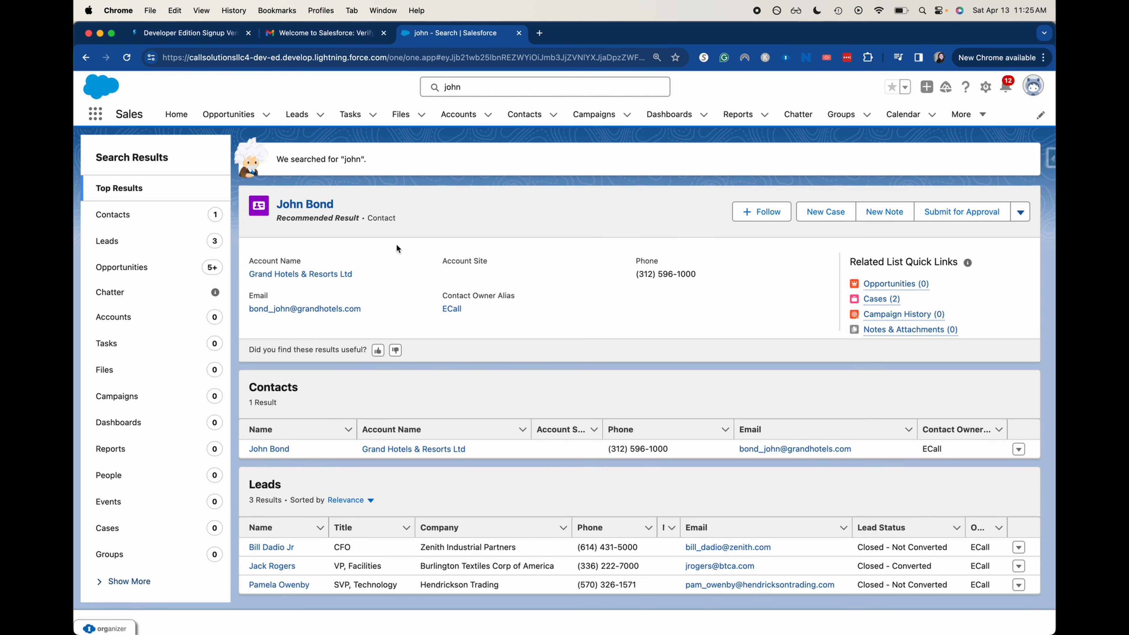
# Review the Leads and Opportunities results and their sort options, keeping Relevance
pyautogui.scroll(-3, 321, 396)
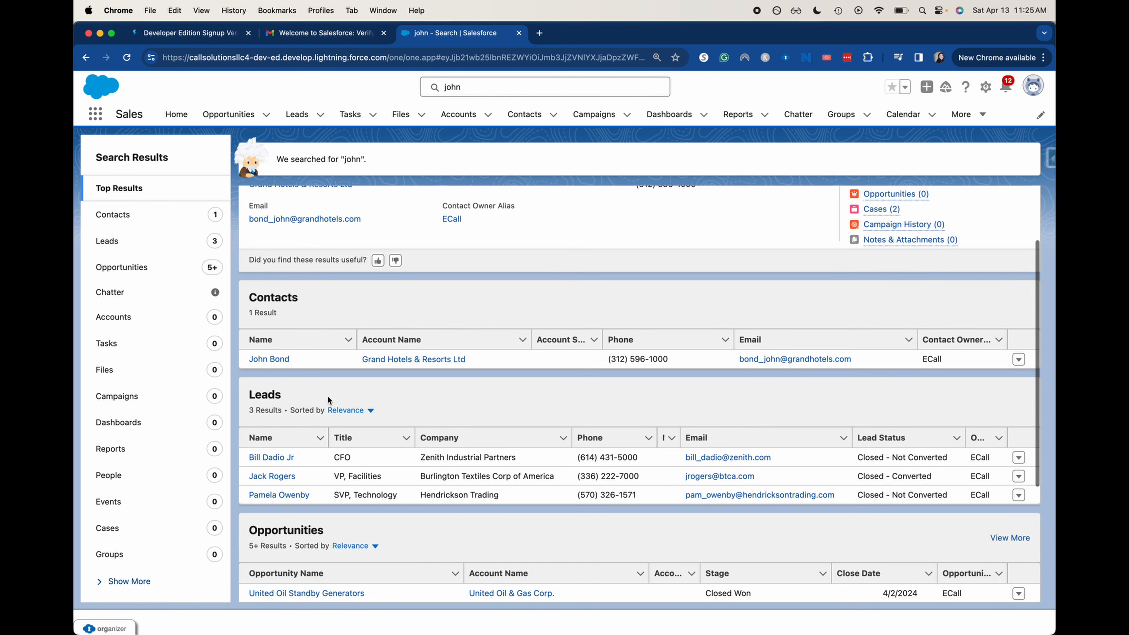
pyautogui.scroll(-3, 319, 403)
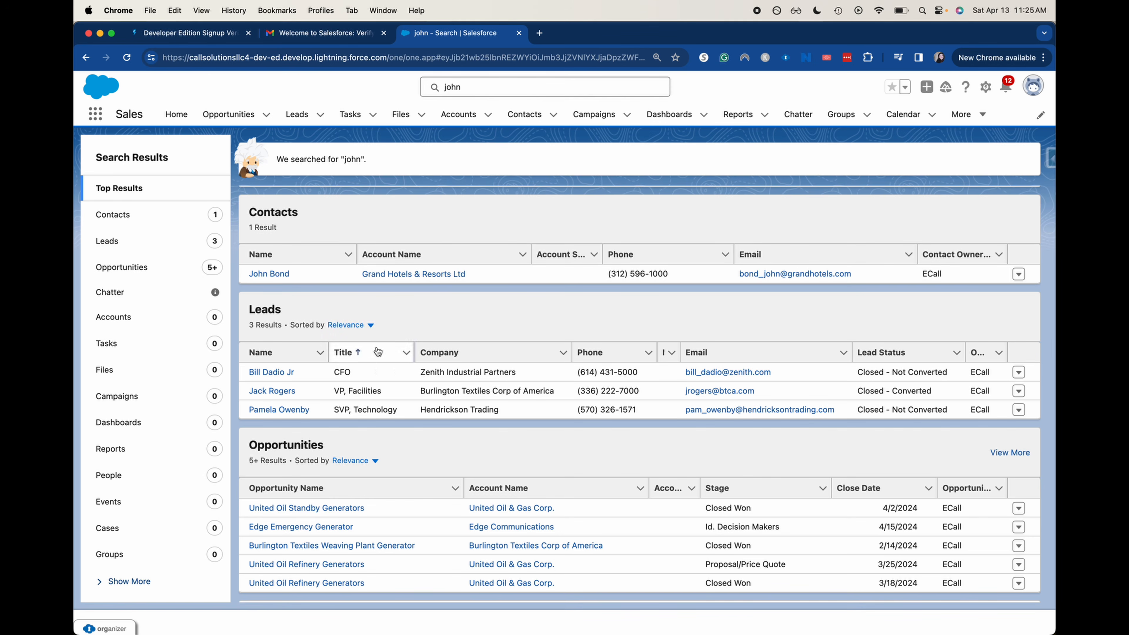
pyautogui.click(371, 326)
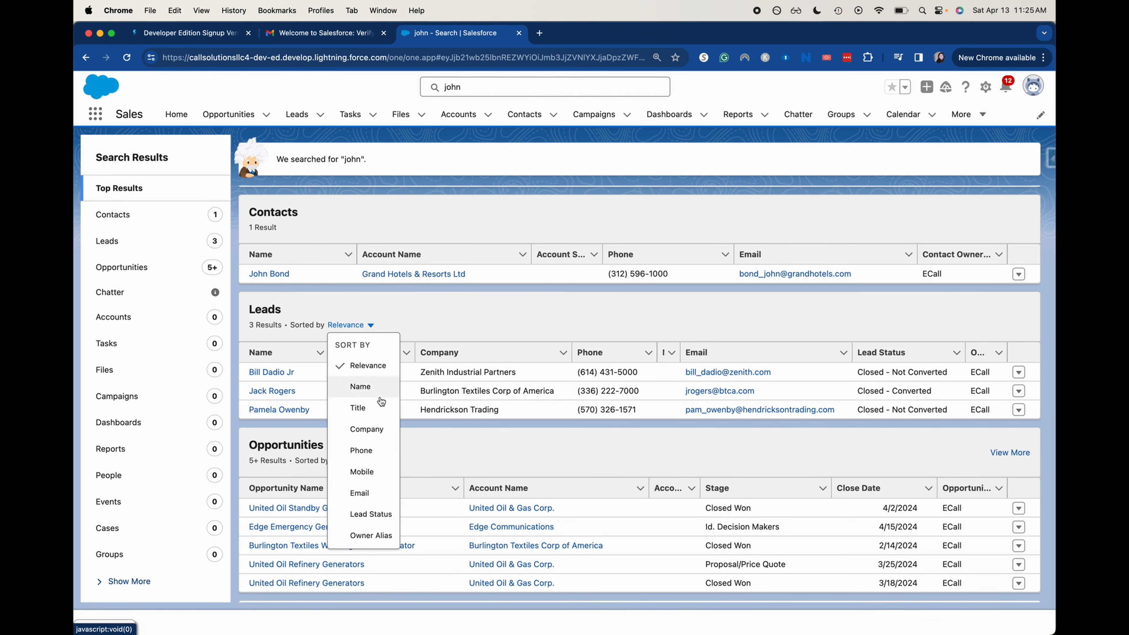
pyautogui.click(462, 443)
pyautogui.scroll(-1, 435, 440)
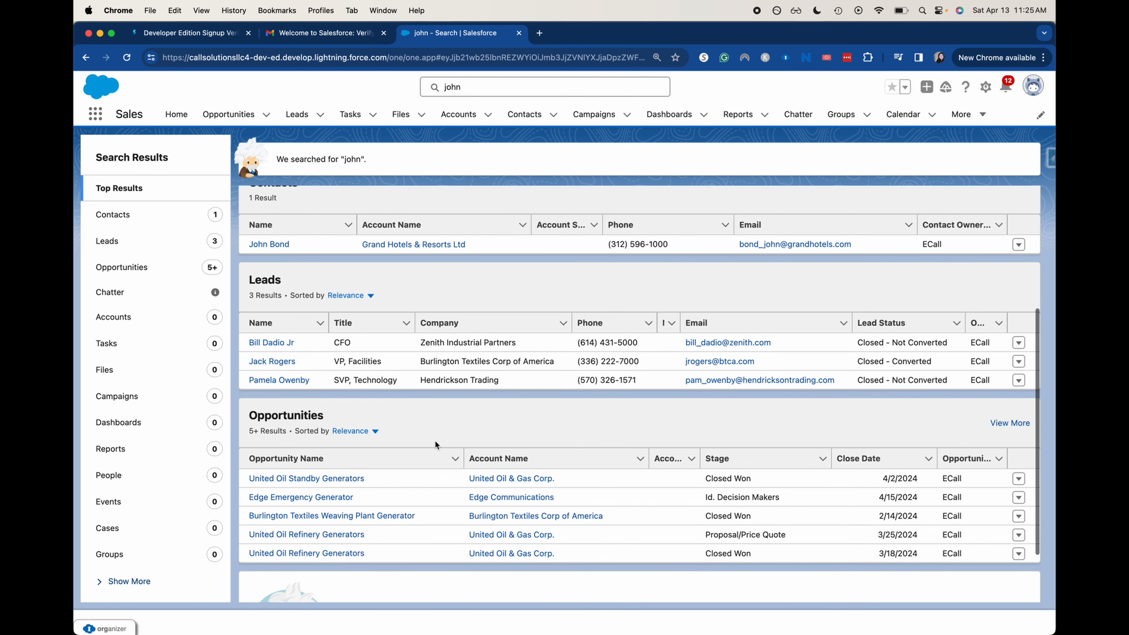
pyautogui.click(367, 431)
pyautogui.scroll(-3, 375, 473)
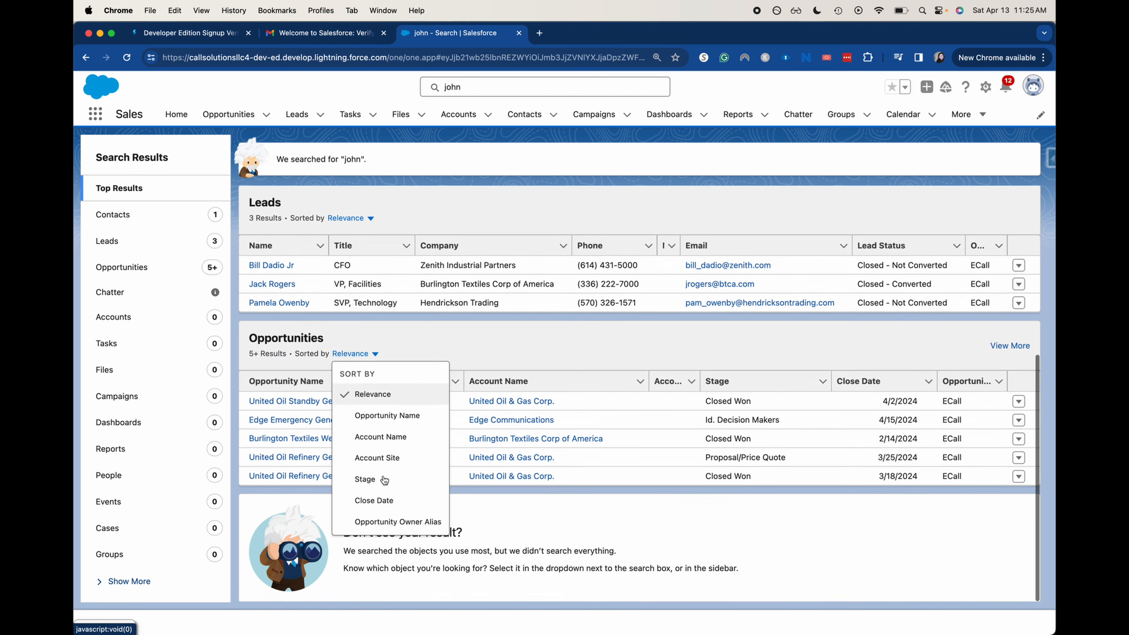
pyautogui.click(599, 348)
pyautogui.scroll(5, 607, 353)
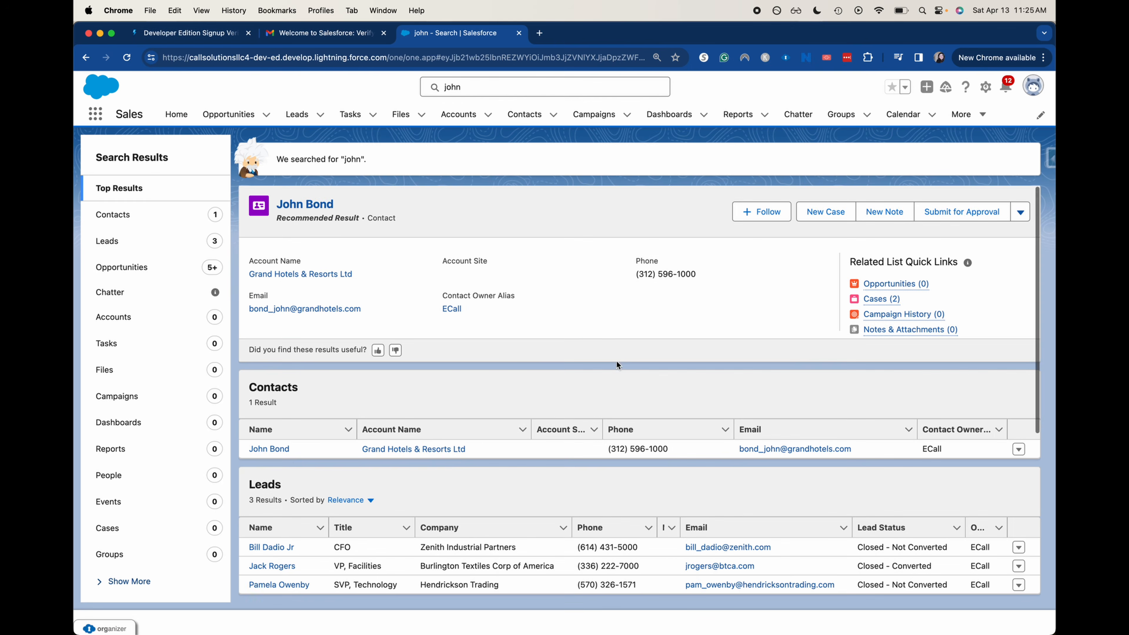
# Open the matching contact's record and view its Details tab
pyautogui.click(313, 208)
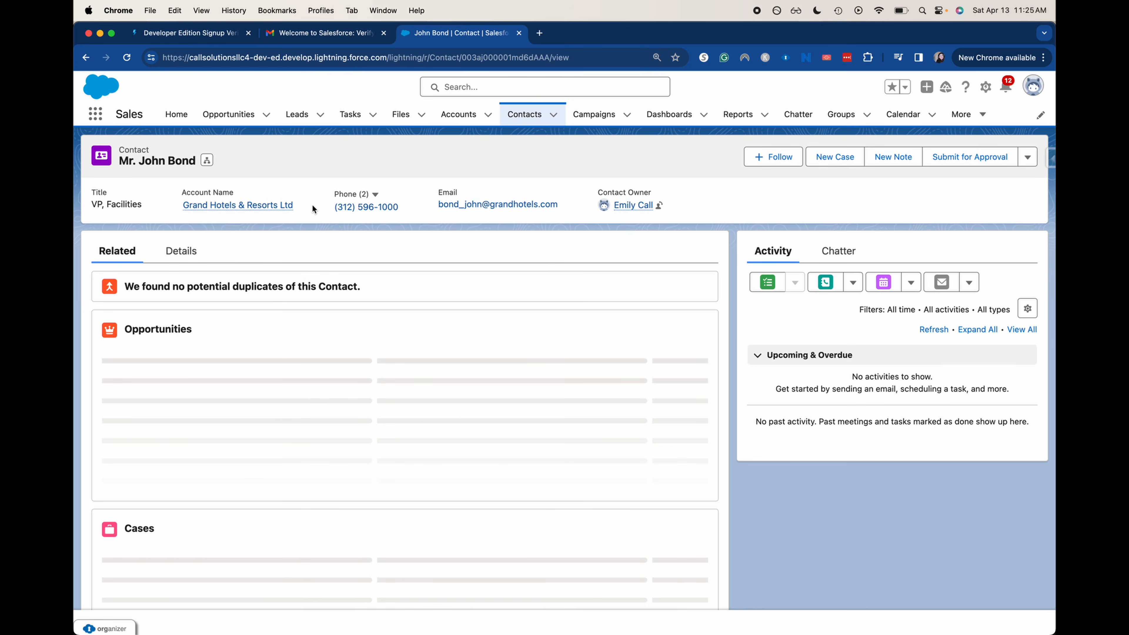
pyautogui.click(169, 263)
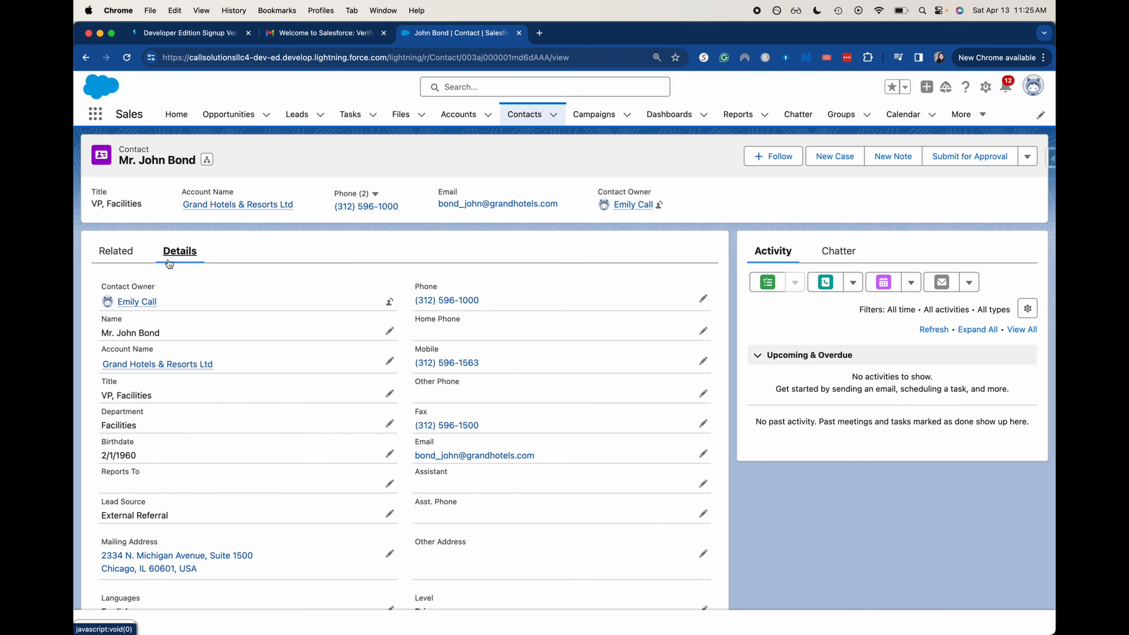
pyautogui.click(177, 114)
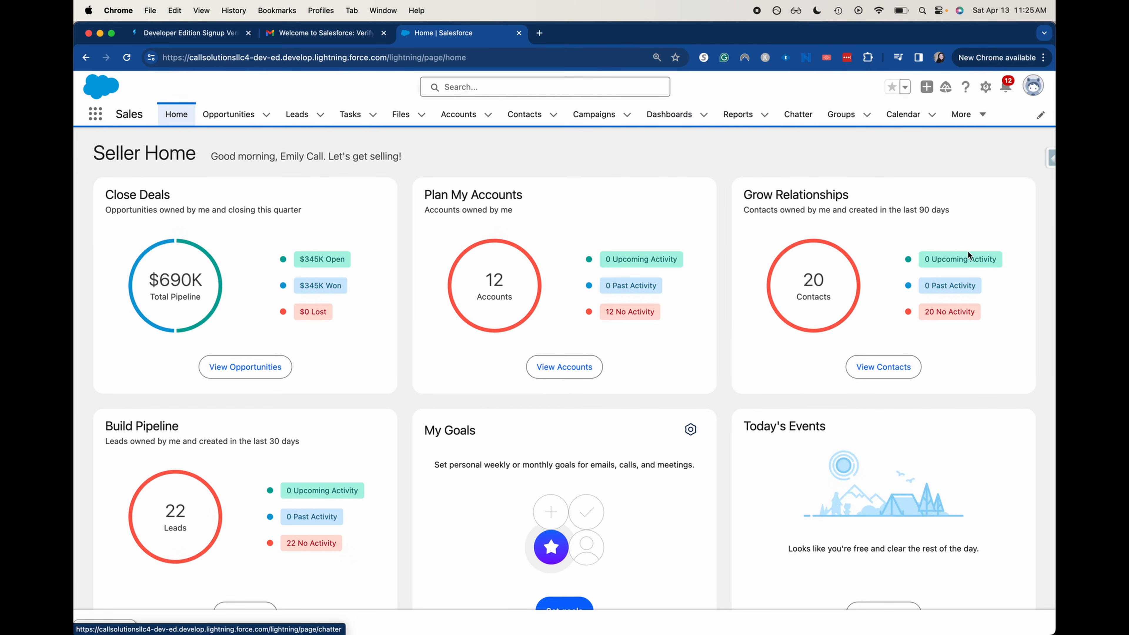
# Look over the Seller Home cards ($690K pipeline, 12 accounts, 20 contacts, 22 leads), then open Leads
pyautogui.scroll(-3, 958, 257)
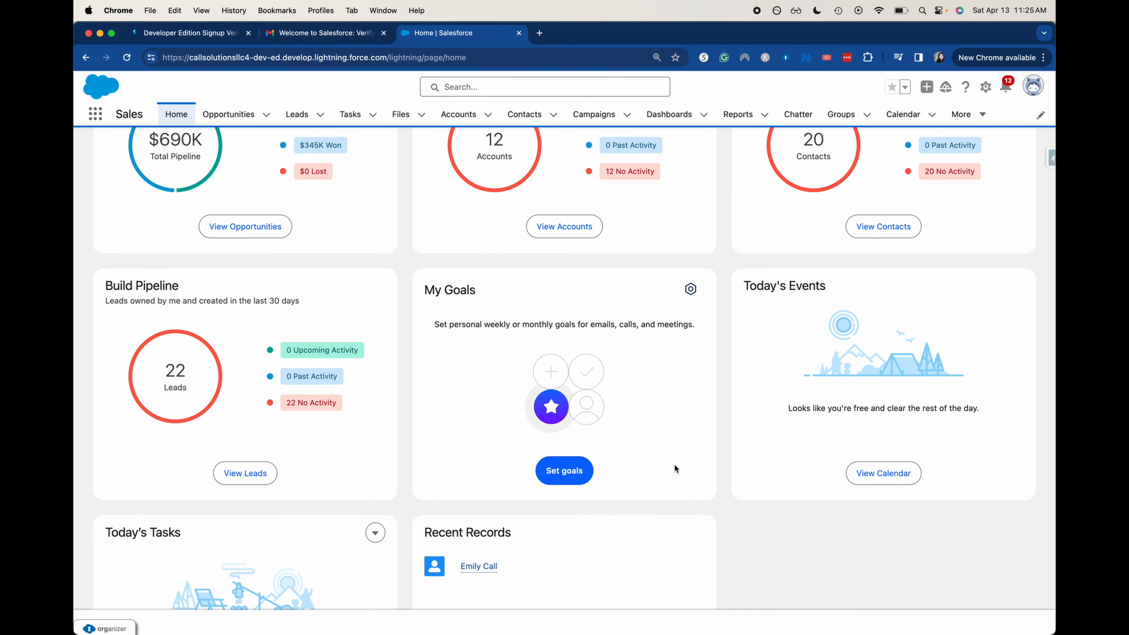
pyautogui.scroll(3, 759, 598)
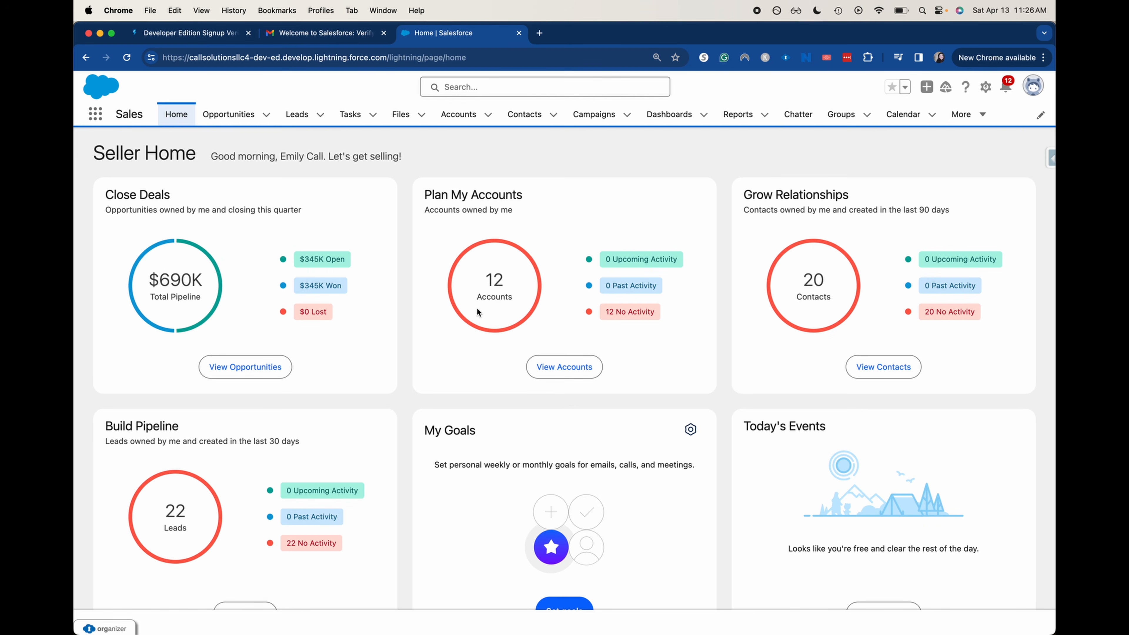
pyautogui.click(306, 115)
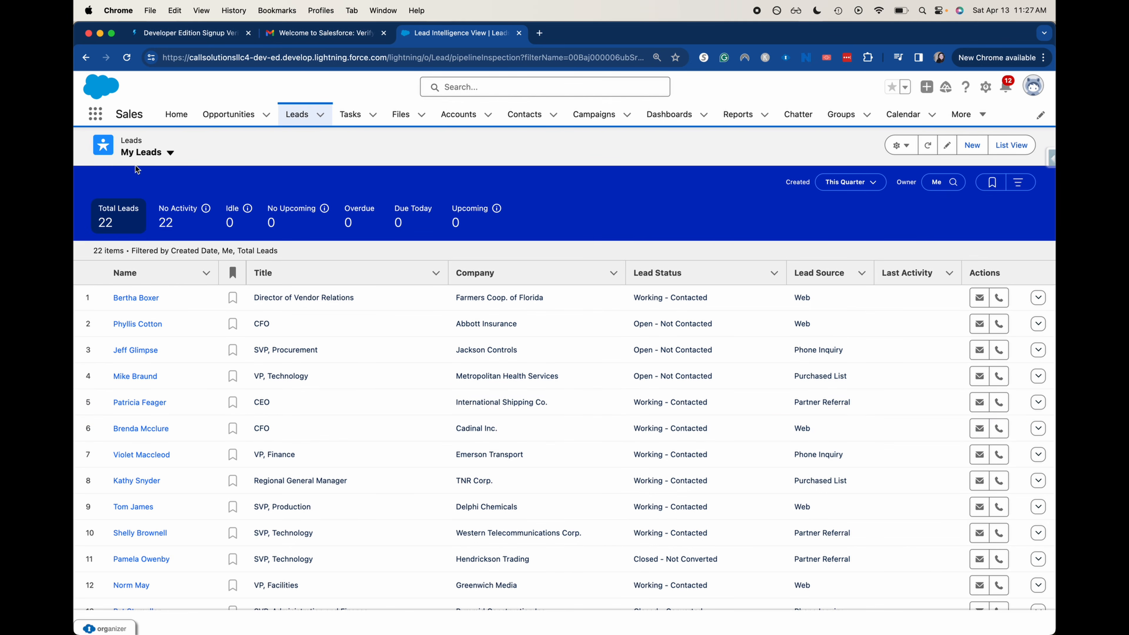
# Look over the lead list views without switching, then start a new lead
pyautogui.click(137, 153)
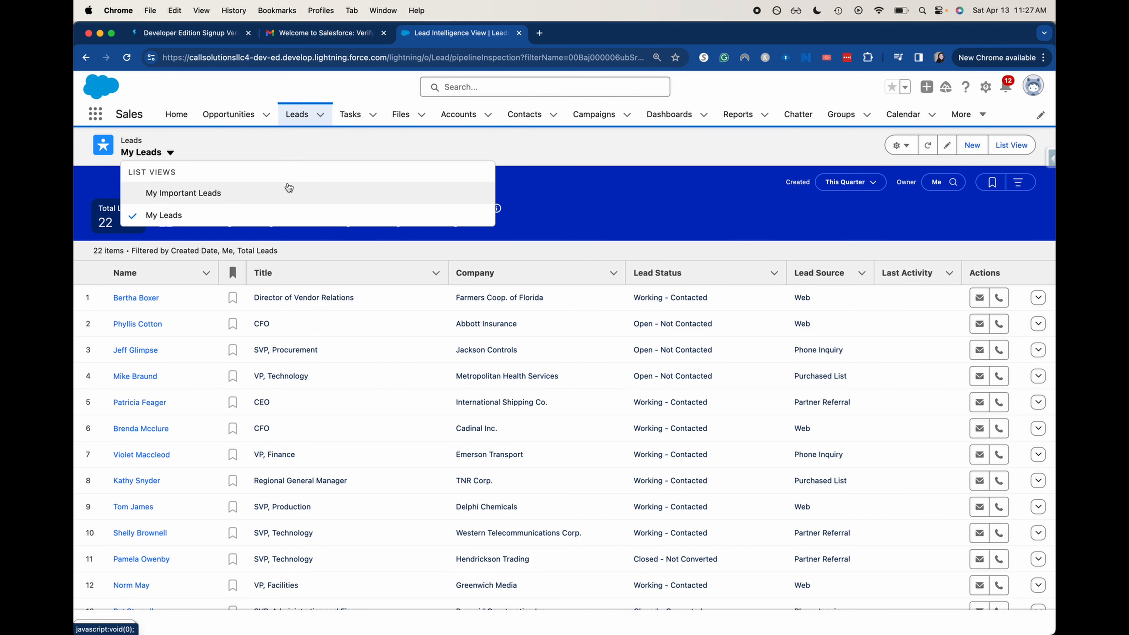
pyautogui.click(340, 145)
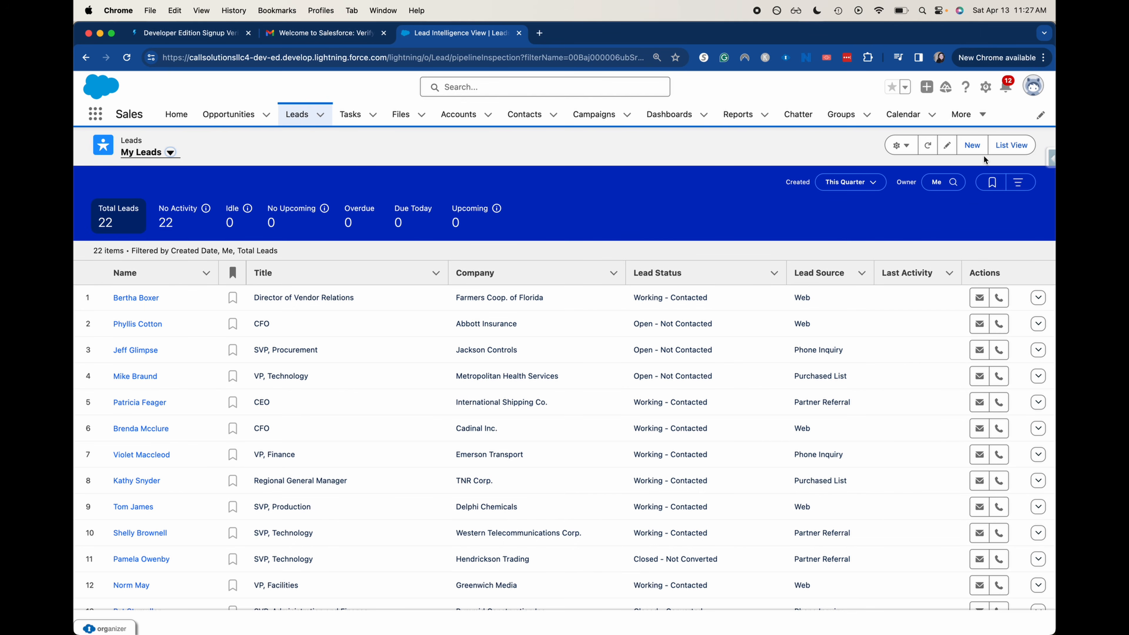
pyautogui.click(971, 147)
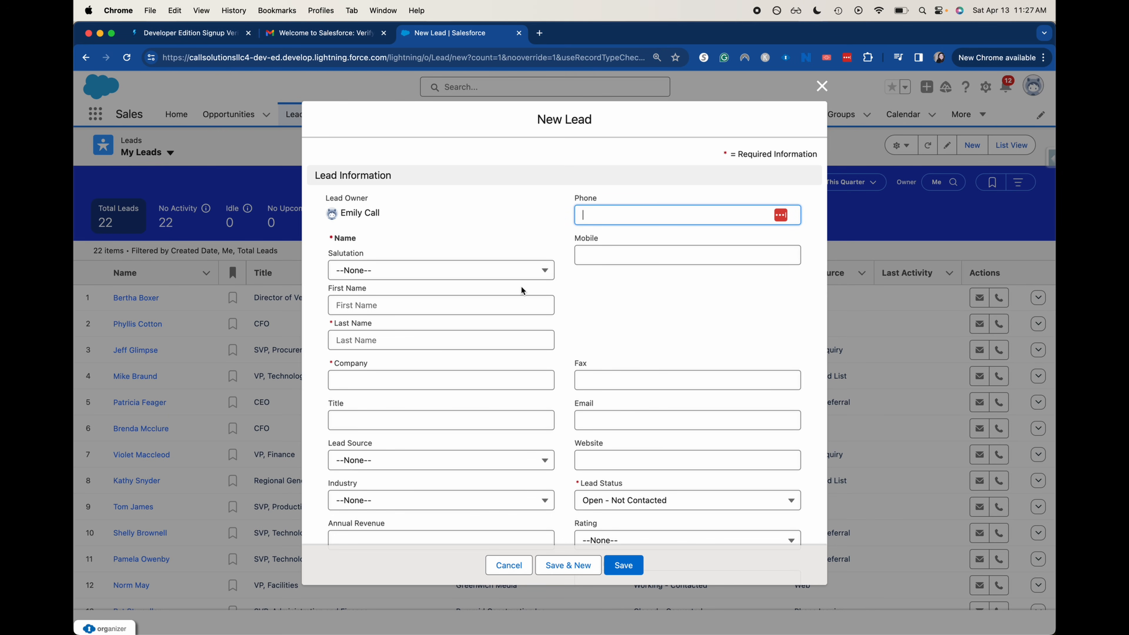
# Leave salutation as None and enter the lead's last name, first name and company ABC
pyautogui.click(516, 270)
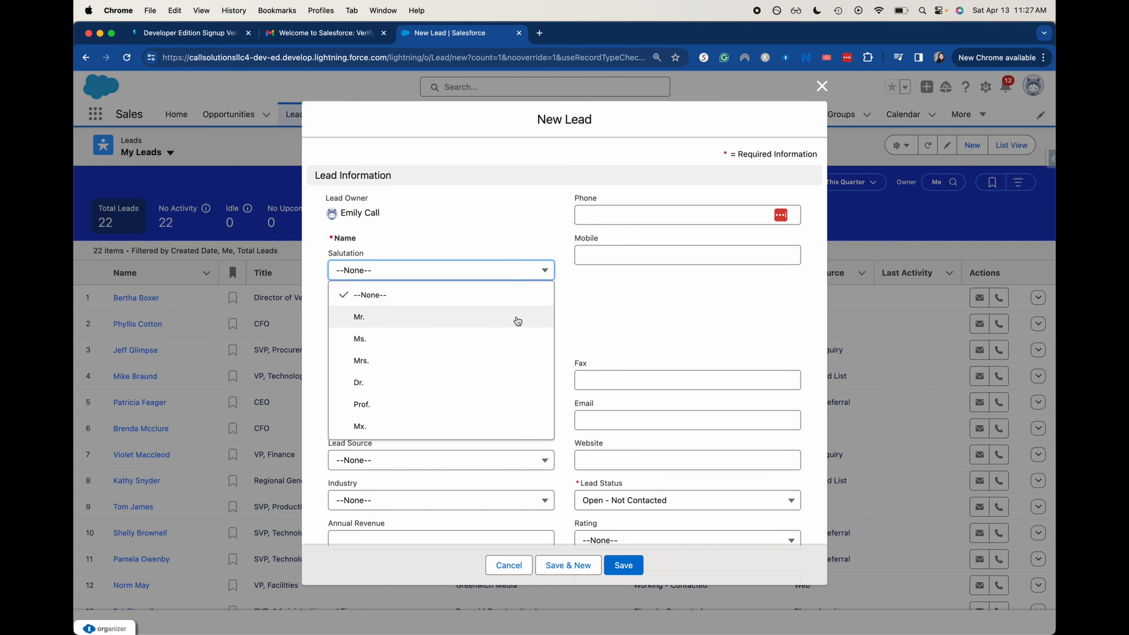
pyautogui.click(442, 287)
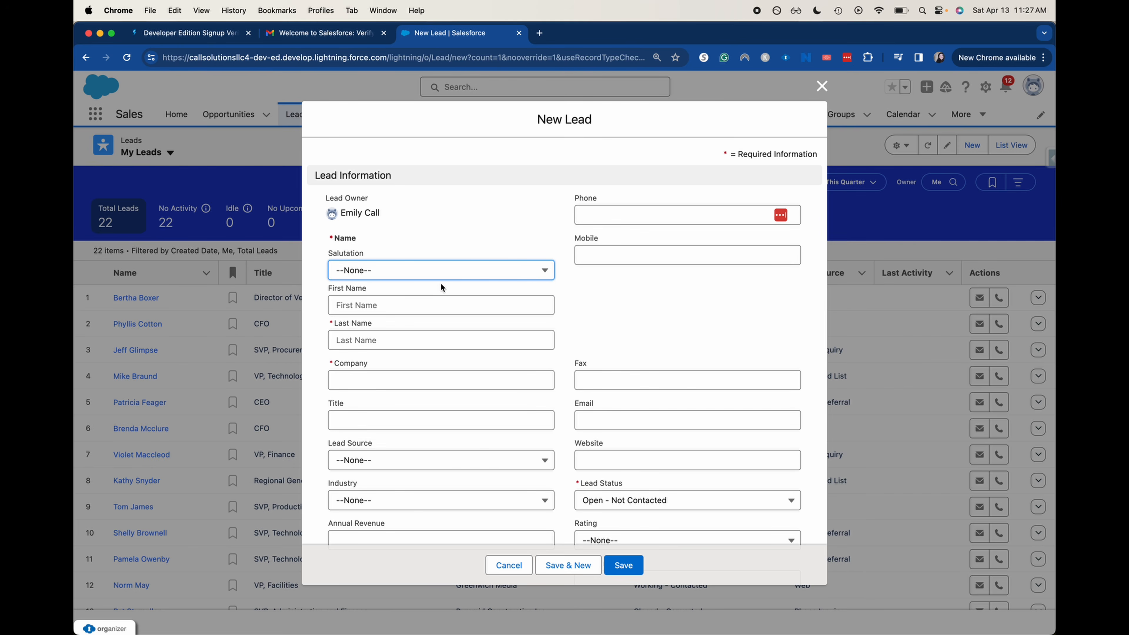
pyautogui.click(322, 234)
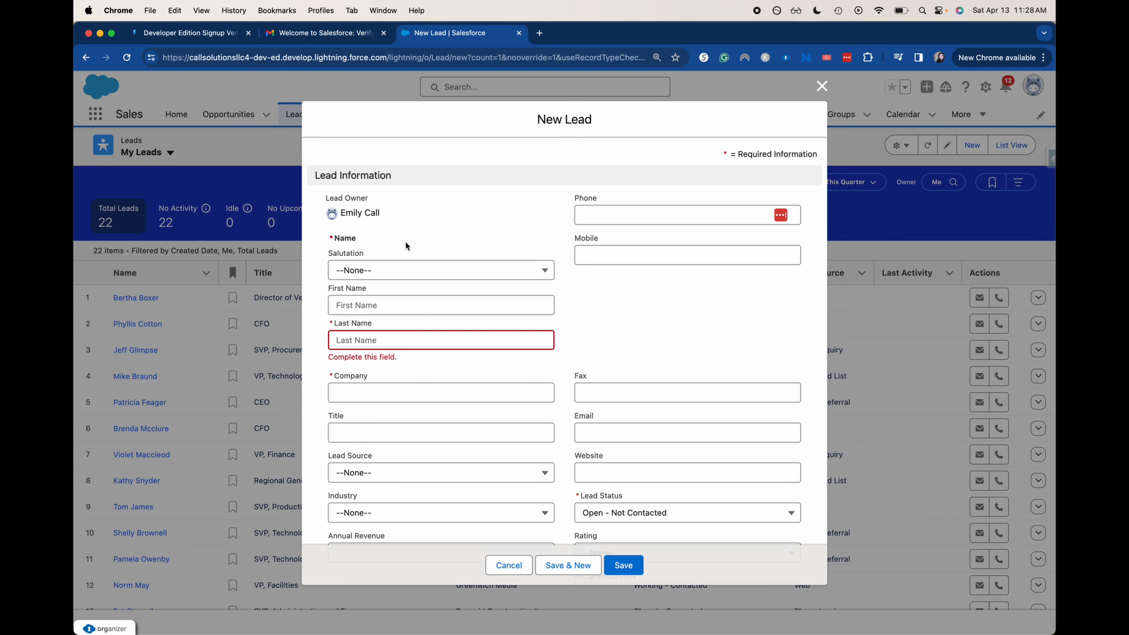
pyautogui.click(367, 341)
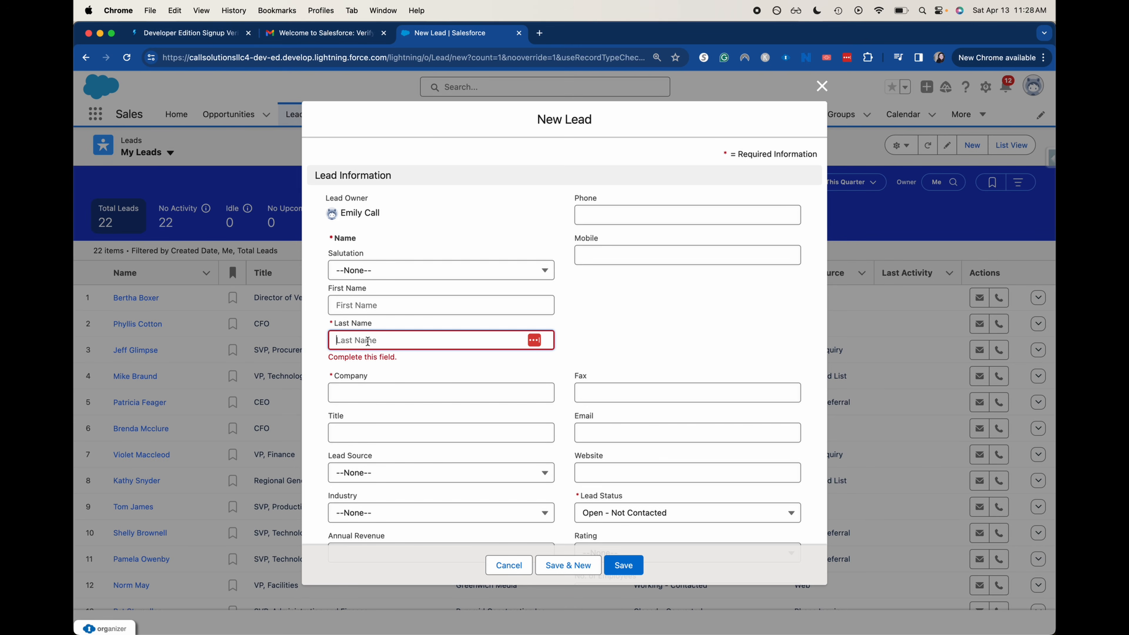
pyautogui.write('Jane')
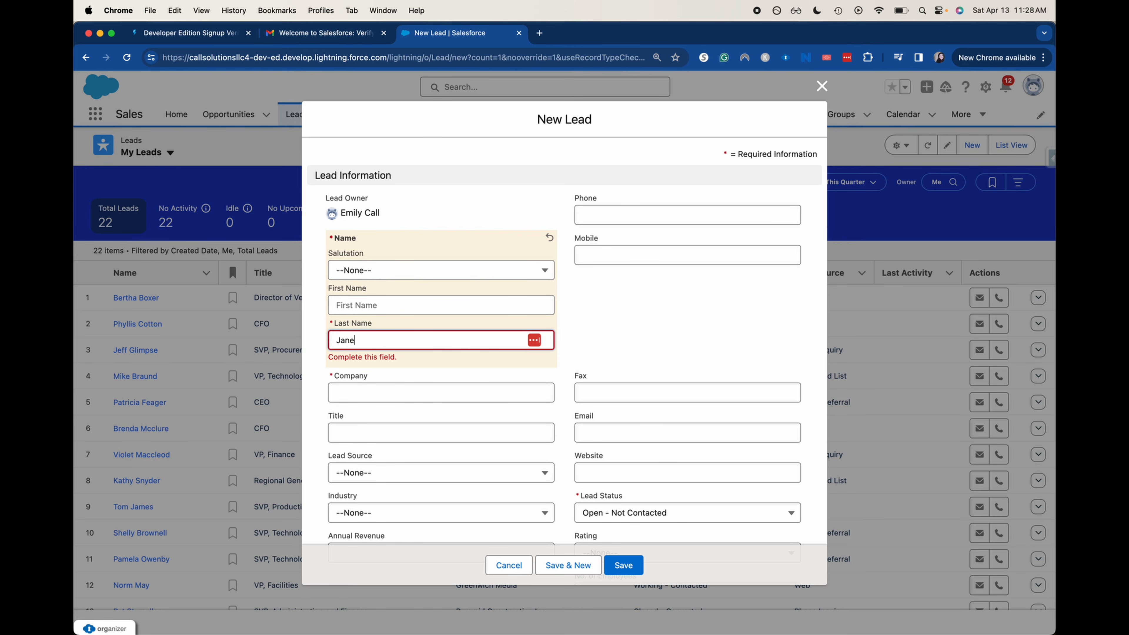
pyautogui.press('BackSpace')
pyautogui.press('BackSpace')
pyautogui.press('BackSpace')
pyautogui.press('BackSpace')
pyautogui.write('Doe')
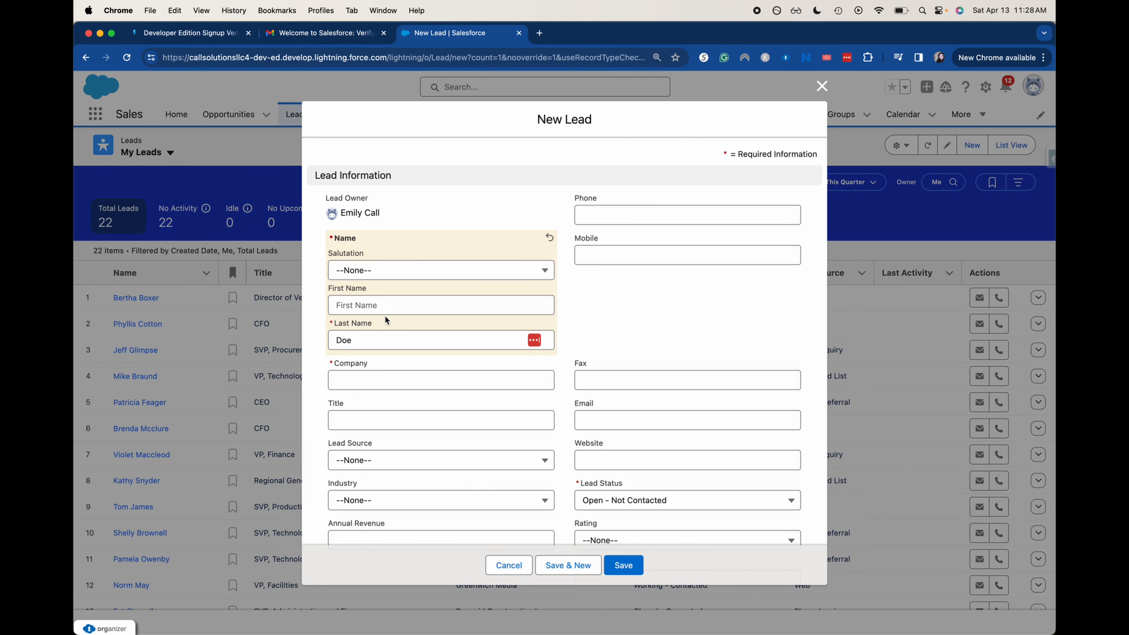
pyautogui.click(383, 305)
pyautogui.write('Jo')
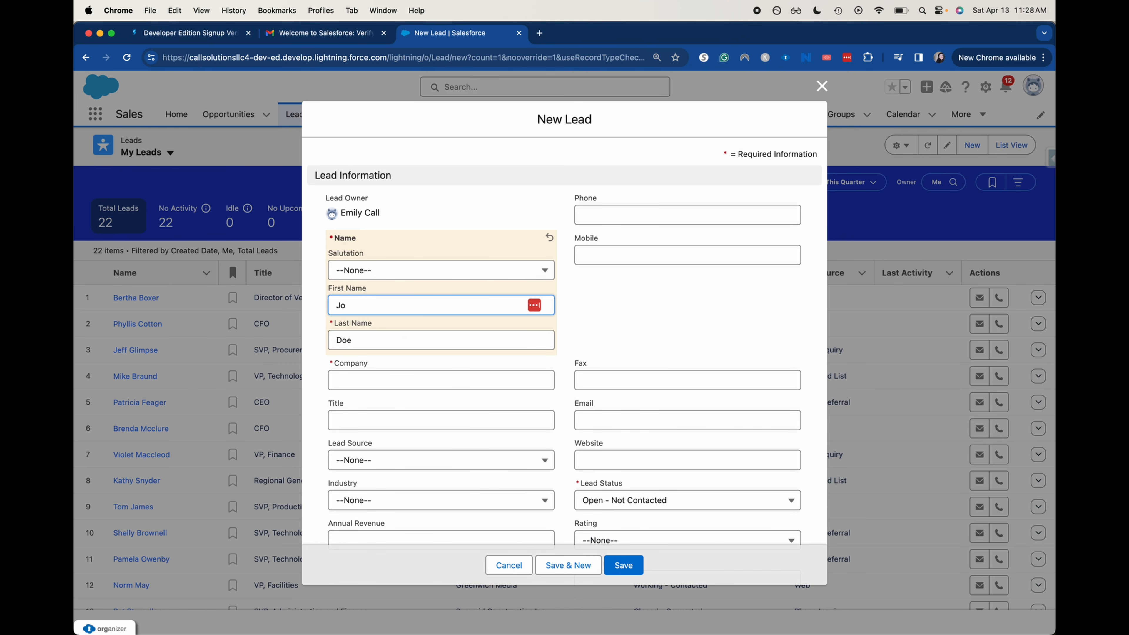
pyautogui.write('ne')
pyautogui.click(367, 386)
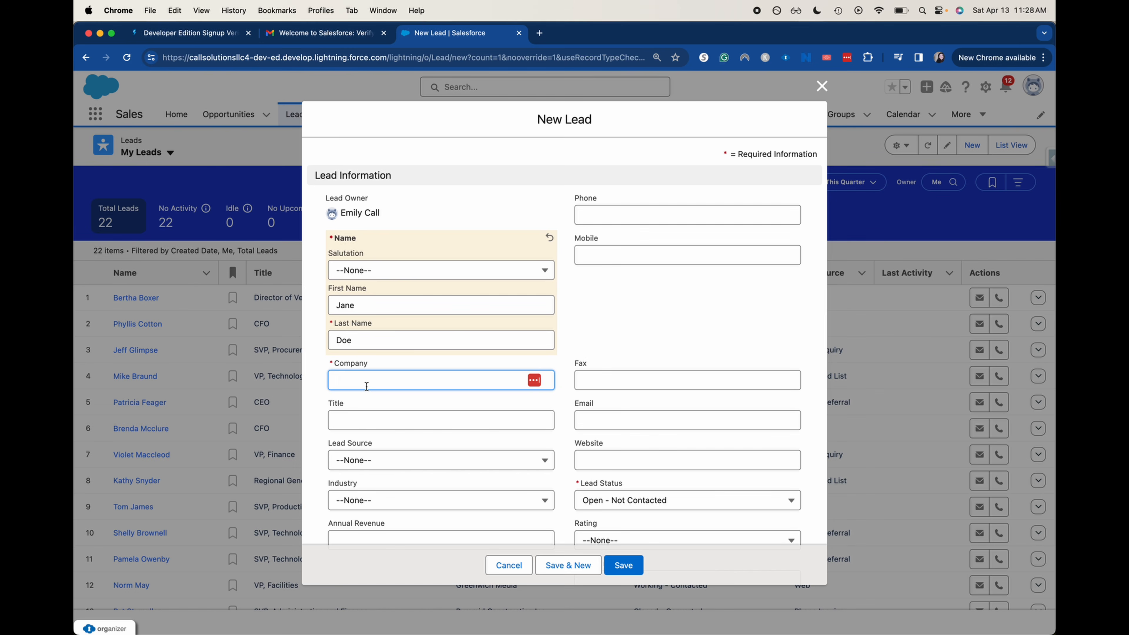
pyautogui.write('ABC')
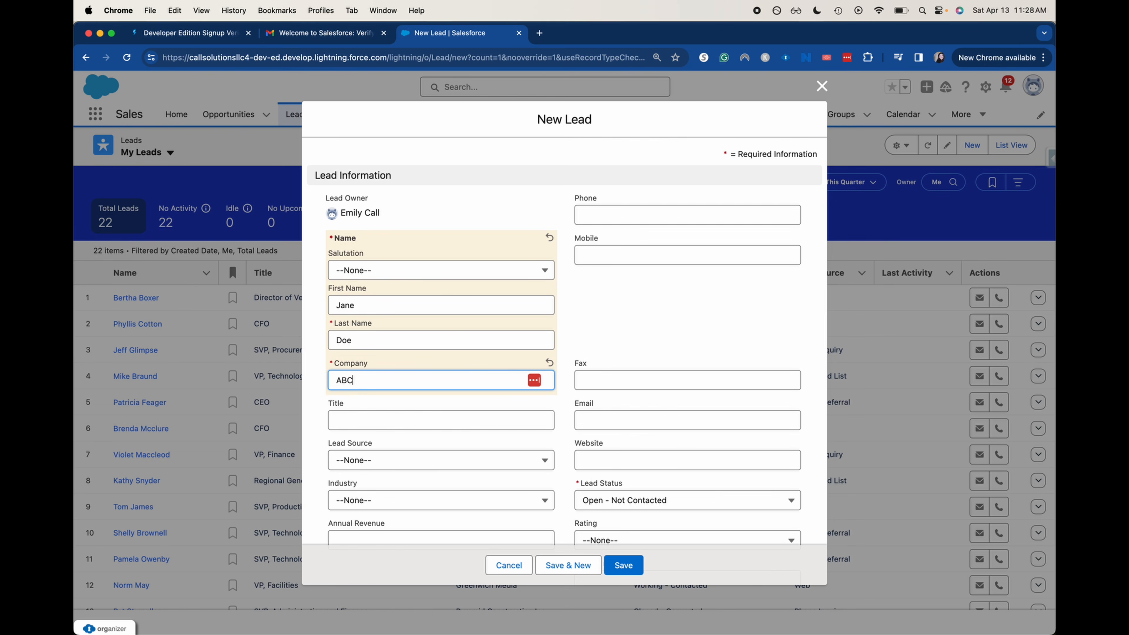
pyautogui.click(761, 297)
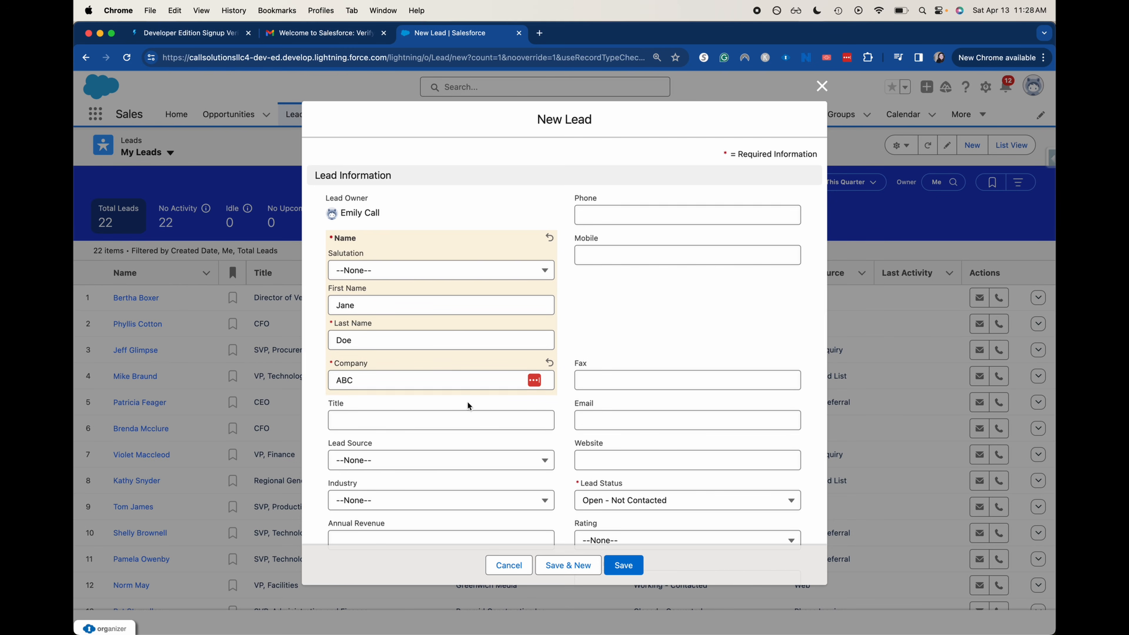
# Set Lead Source to Web, Industry to Education and Lead Status to Working - Contacted
pyautogui.scroll(-2, 462, 403)
pyautogui.scroll(-5, 457, 399)
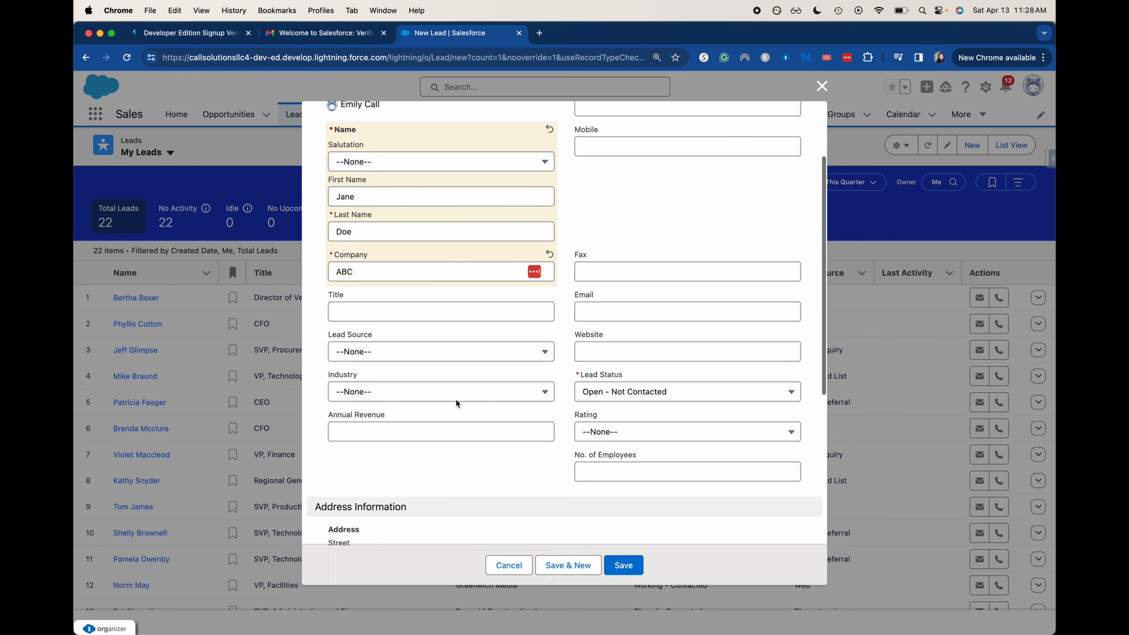
pyautogui.click(406, 355)
pyautogui.click(395, 396)
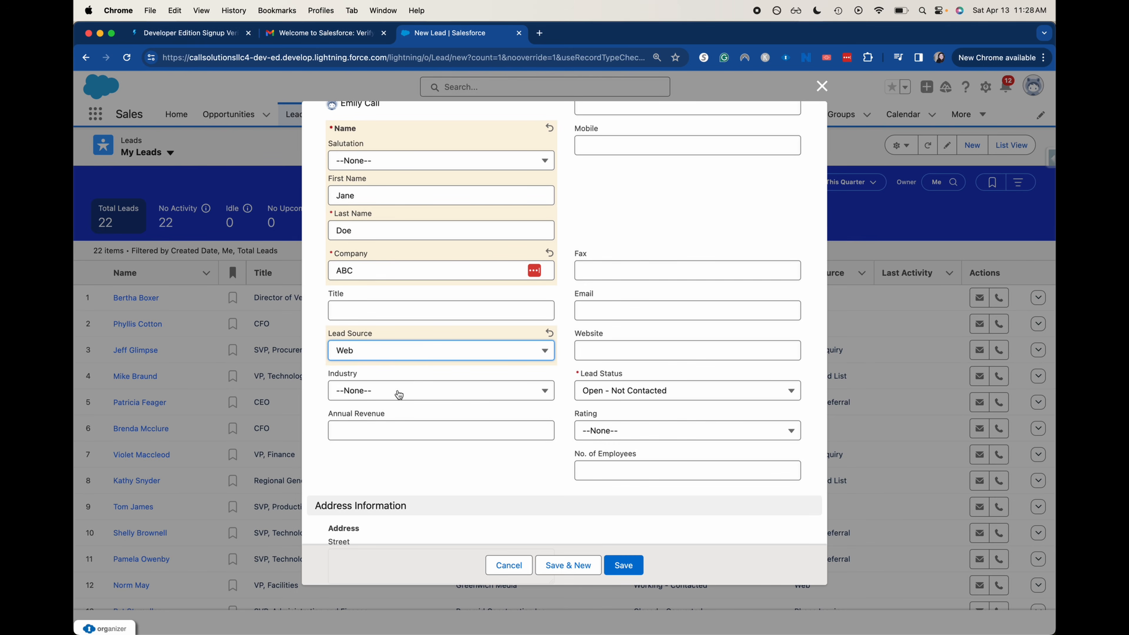
pyautogui.click(384, 408)
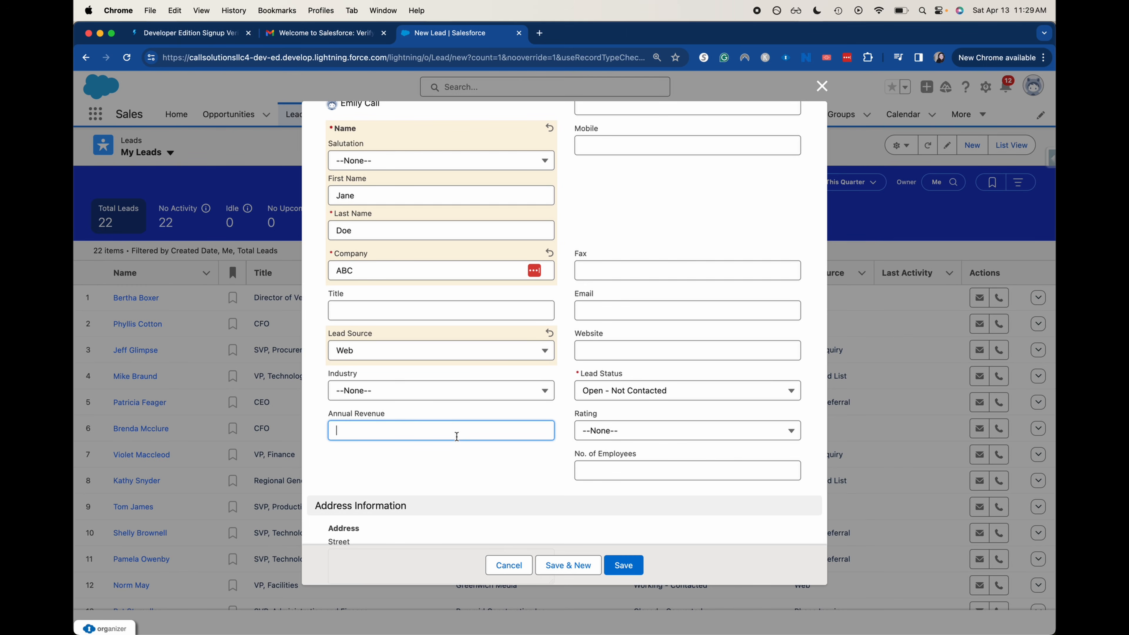
pyautogui.click(526, 386)
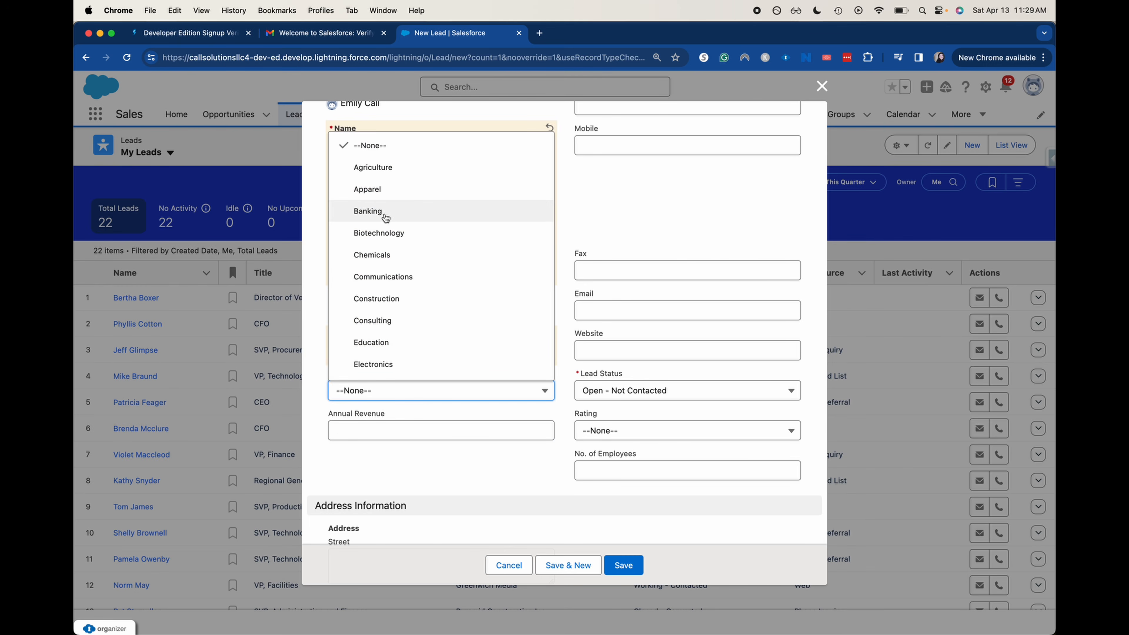
pyautogui.click(378, 343)
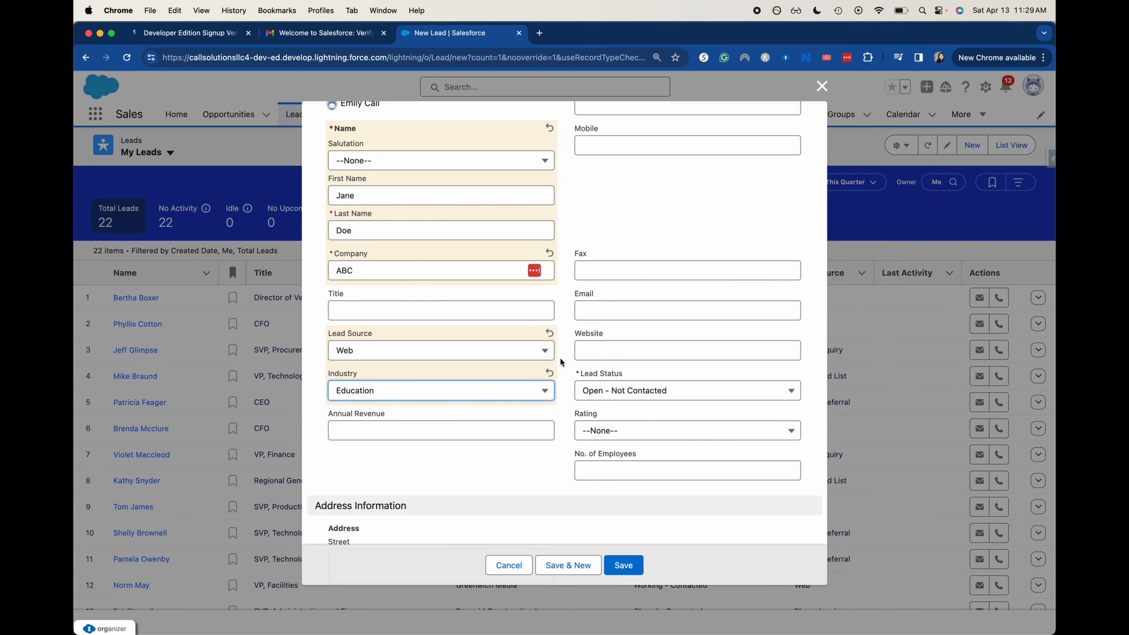
pyautogui.click(589, 389)
pyautogui.click(618, 458)
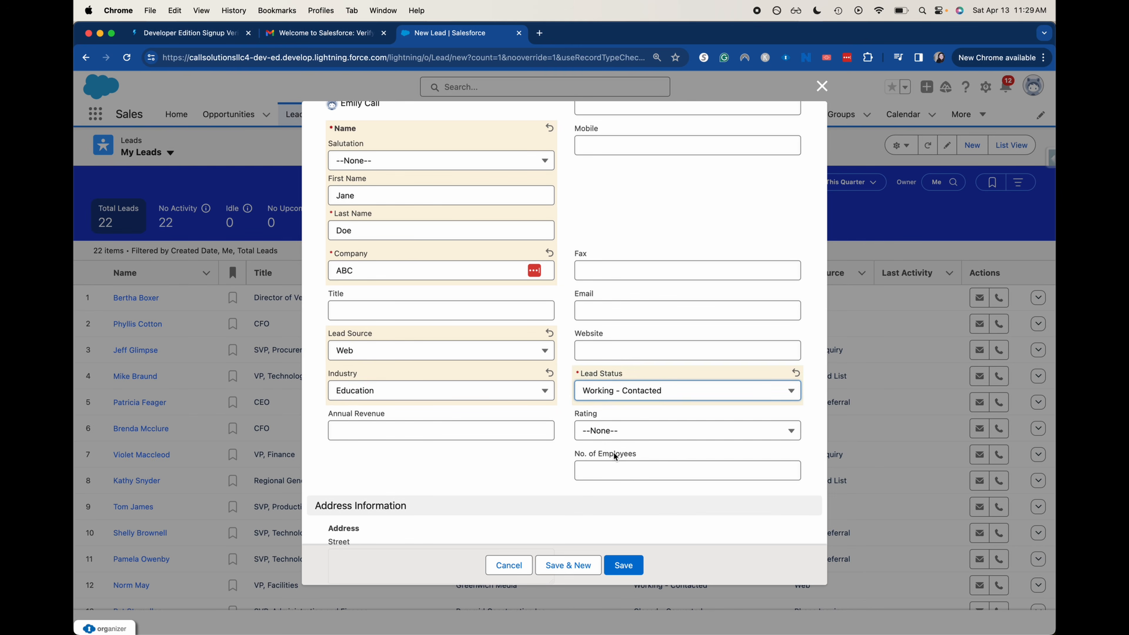
pyautogui.scroll(1, 568, 462)
pyautogui.scroll(2, 569, 450)
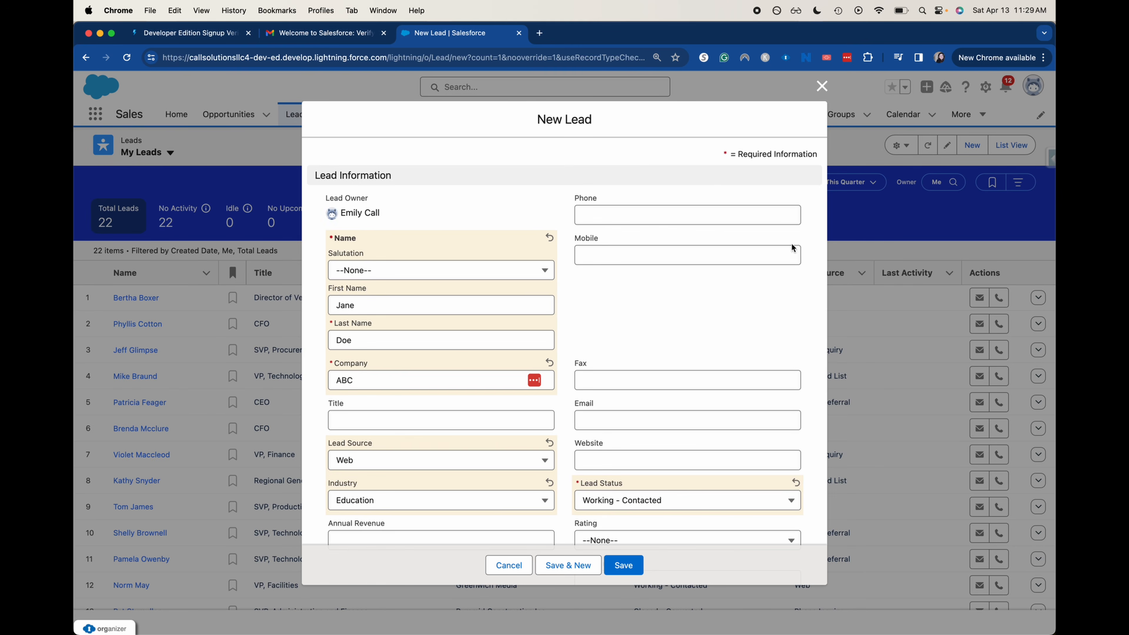
pyautogui.scroll(-5, 719, 173)
pyautogui.scroll(-5, 719, 173)
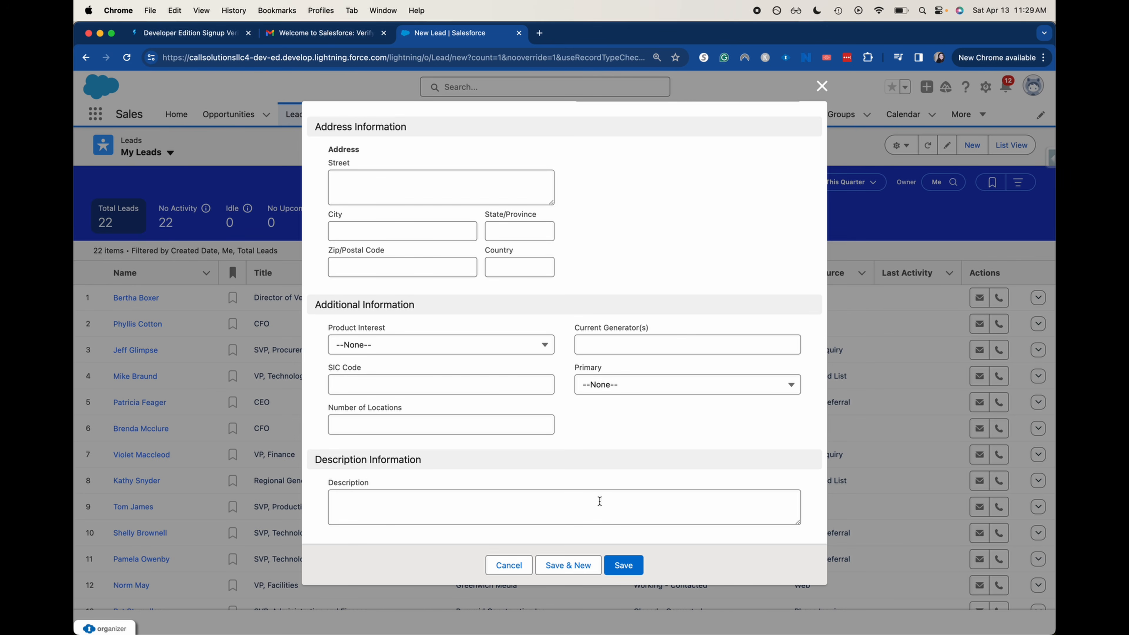
pyautogui.scroll(5, 600, 501)
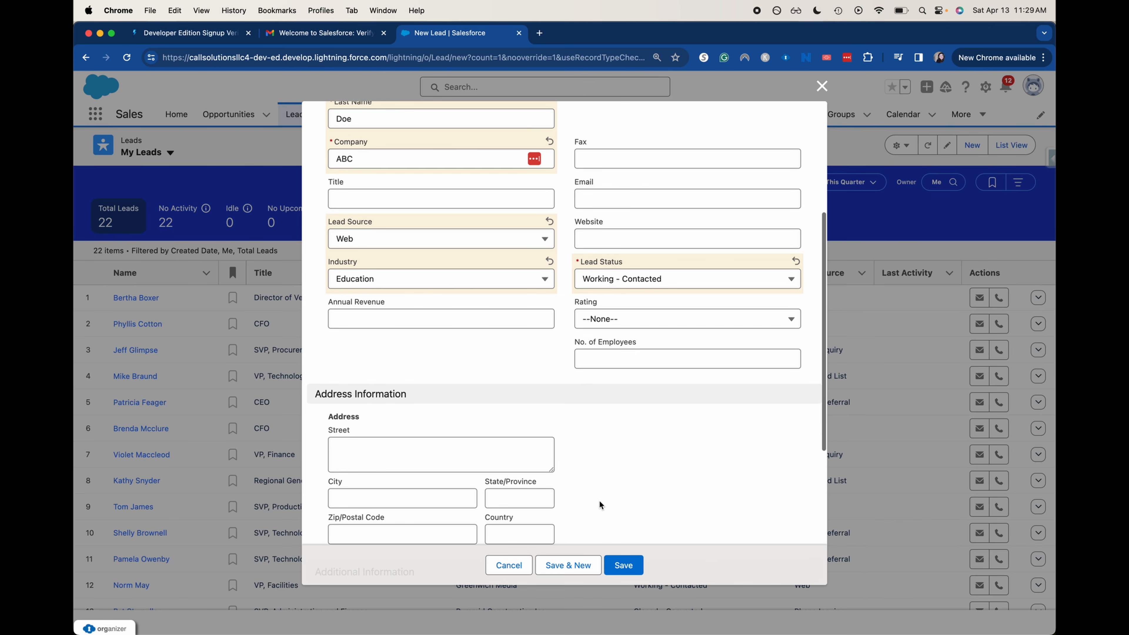
pyautogui.scroll(3, 545, 278)
pyautogui.scroll(-4, 544, 279)
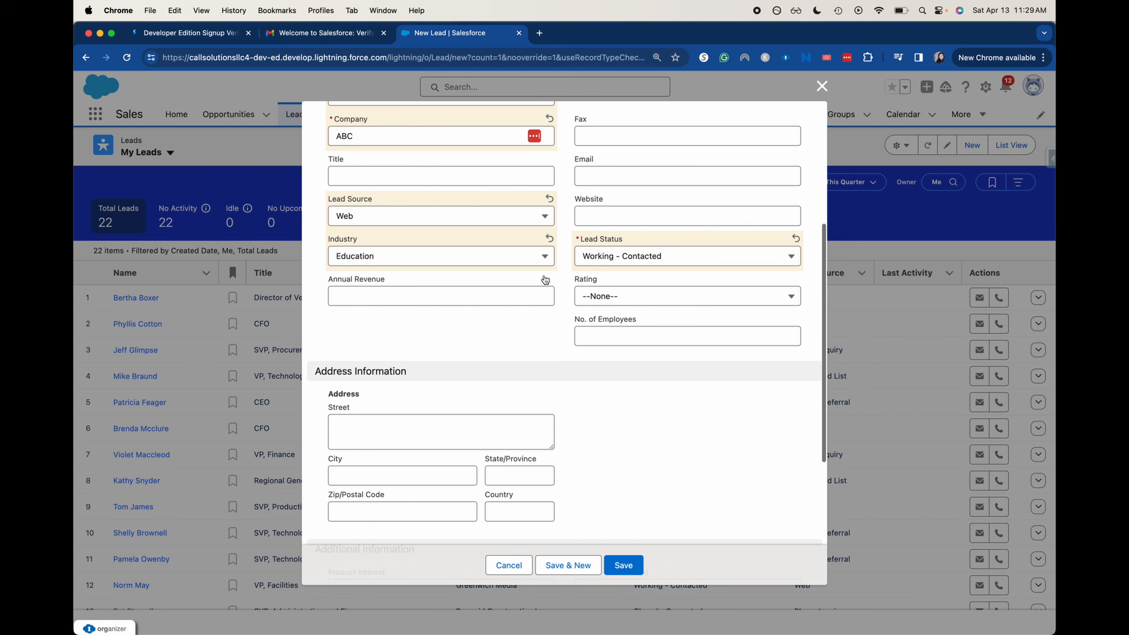
pyautogui.scroll(-5, 545, 279)
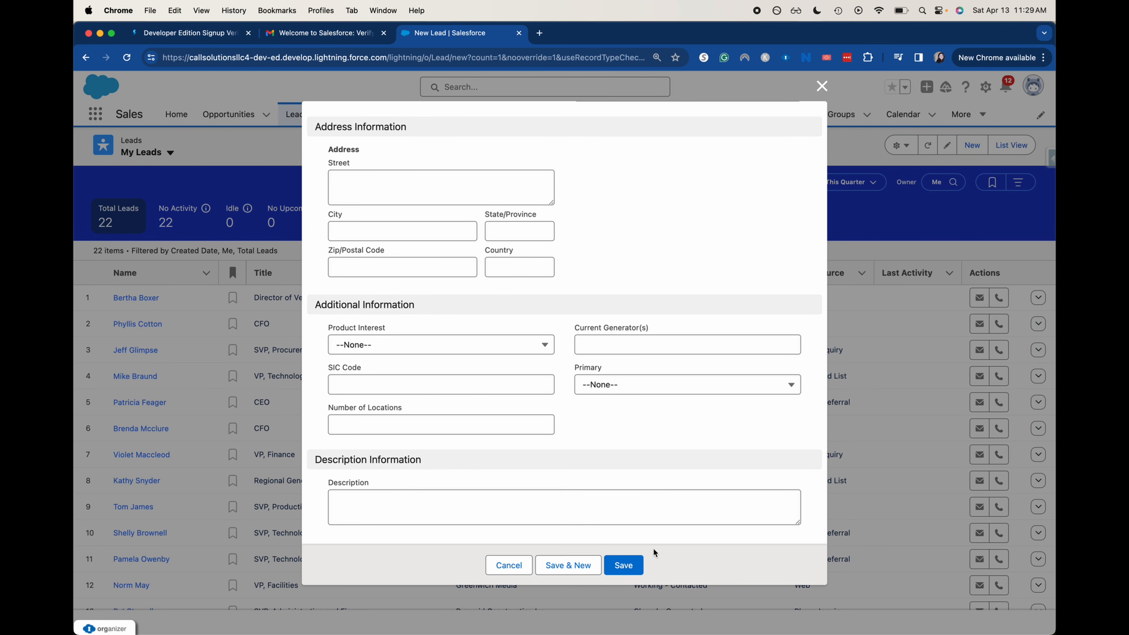
# Save the new lead and scroll its Details tab showing company ABC, source Web, industry Education
pyautogui.click(639, 566)
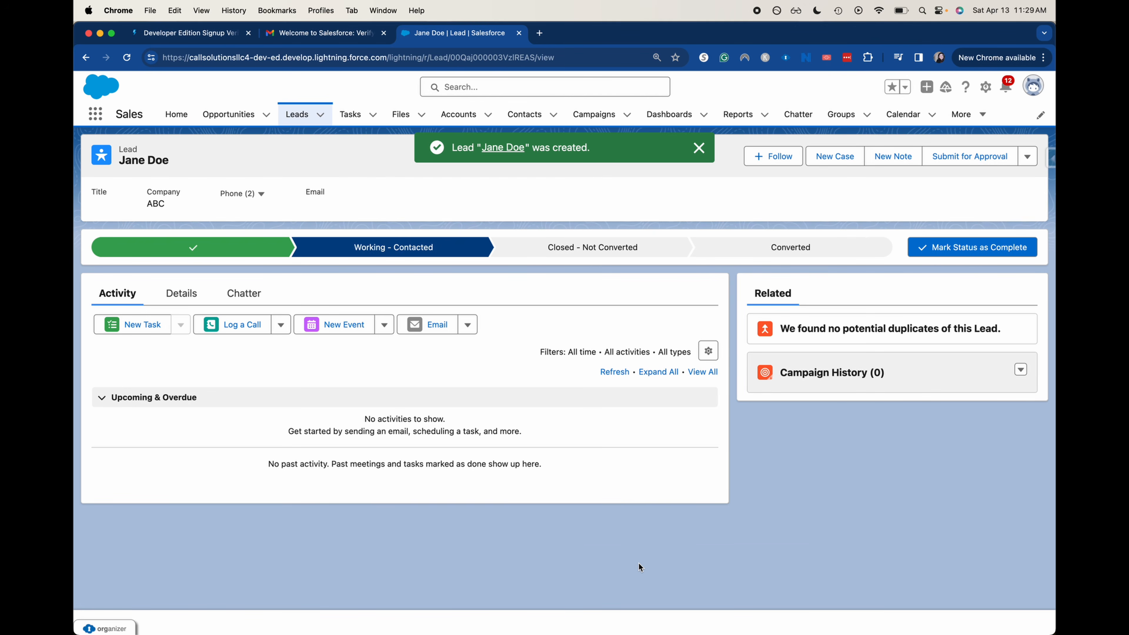
pyautogui.click(180, 294)
pyautogui.scroll(-2, 379, 504)
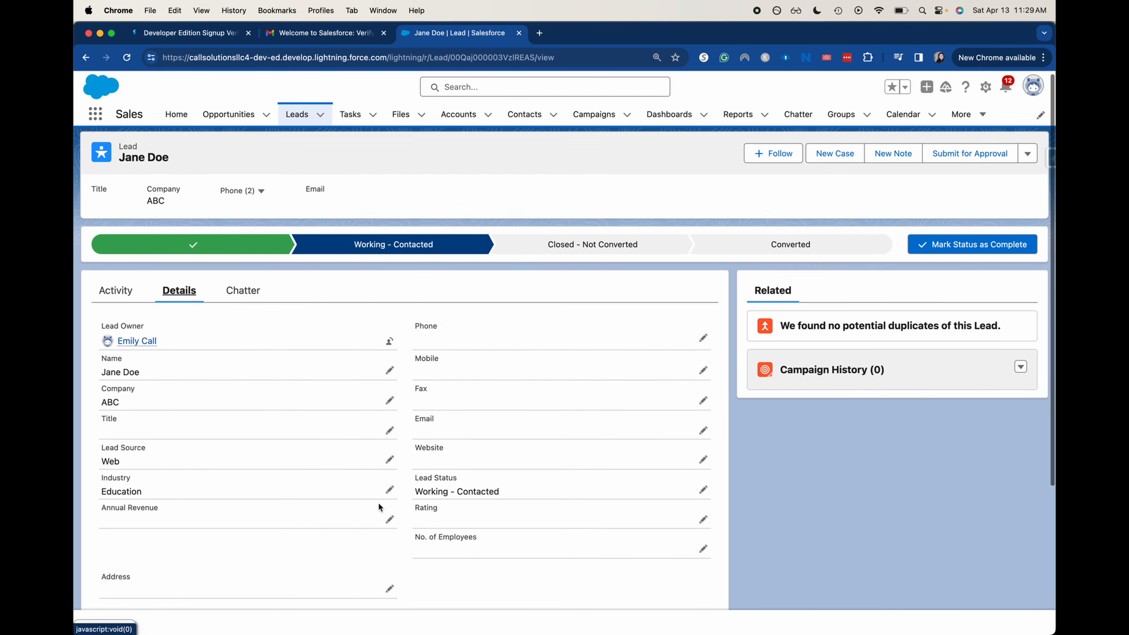
pyautogui.scroll(-3, 409, 513)
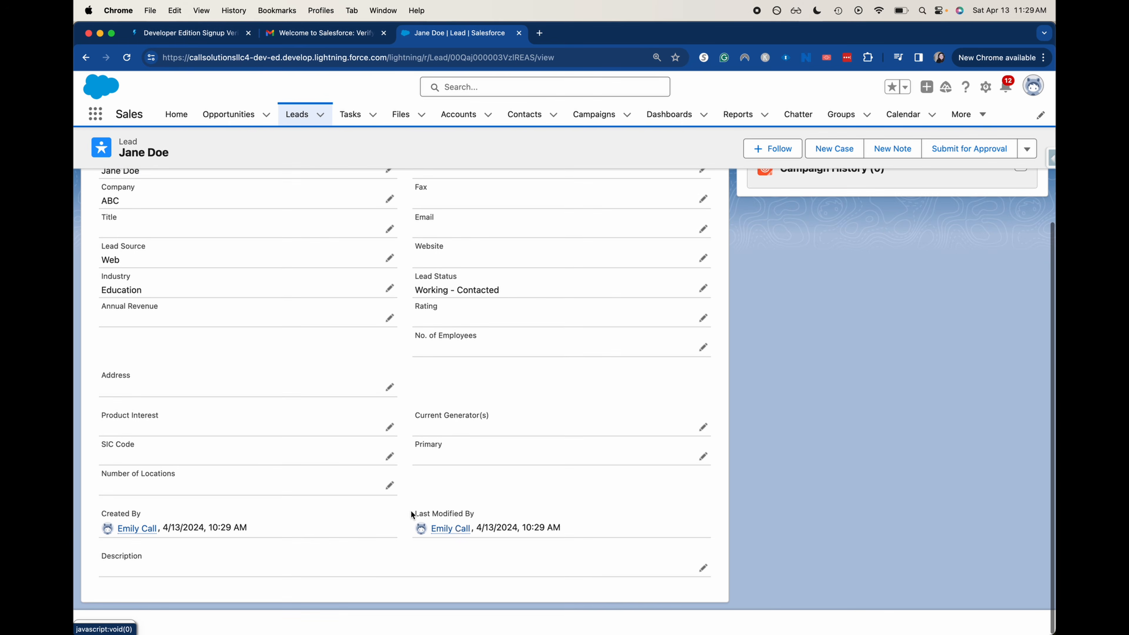
pyautogui.scroll(1, 300, 385)
pyautogui.scroll(3, 301, 384)
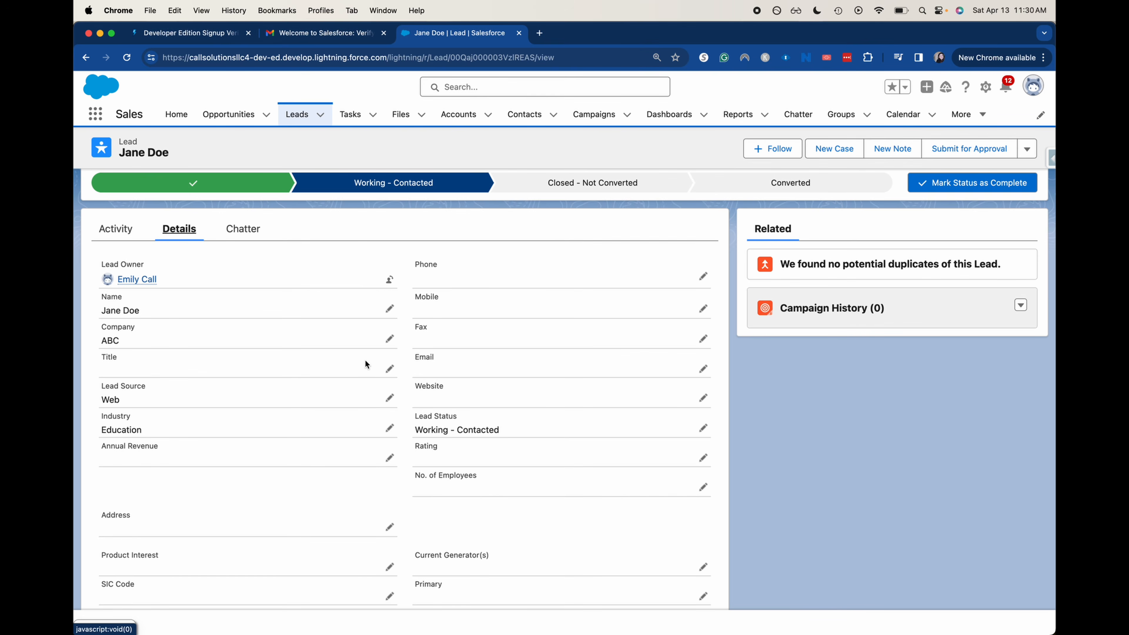
pyautogui.click(390, 282)
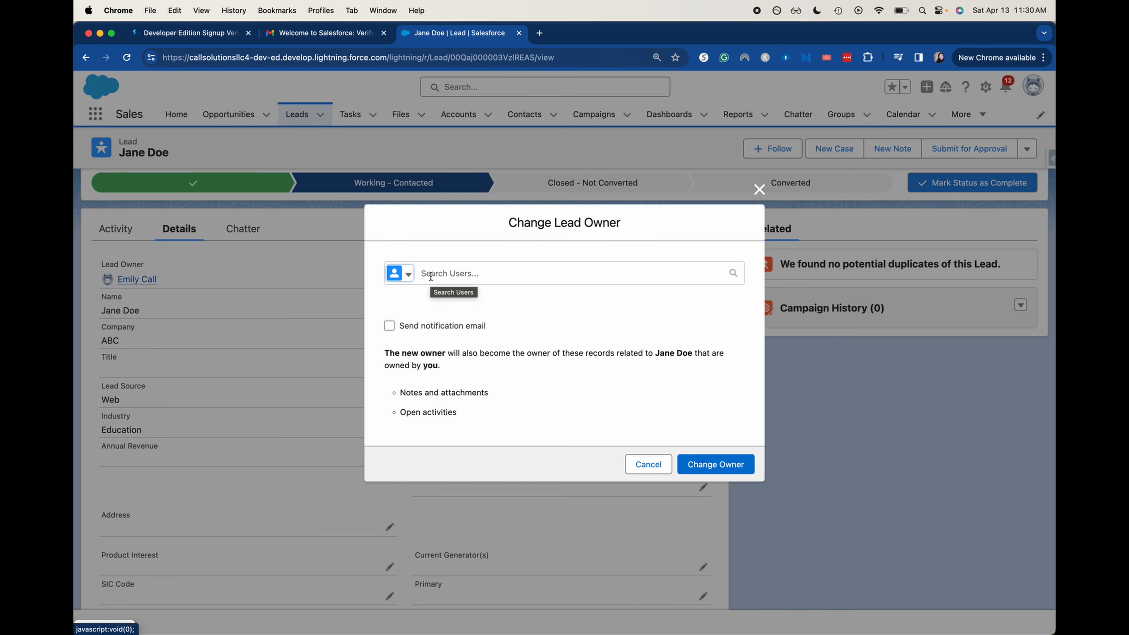
pyautogui.click(431, 277)
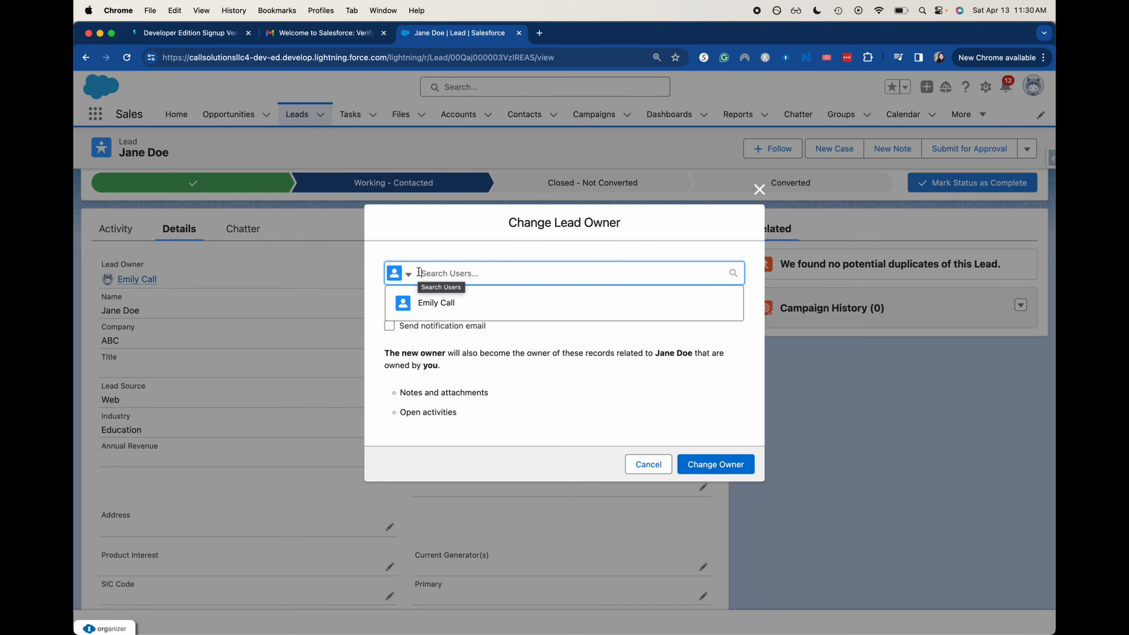
pyautogui.click(401, 273)
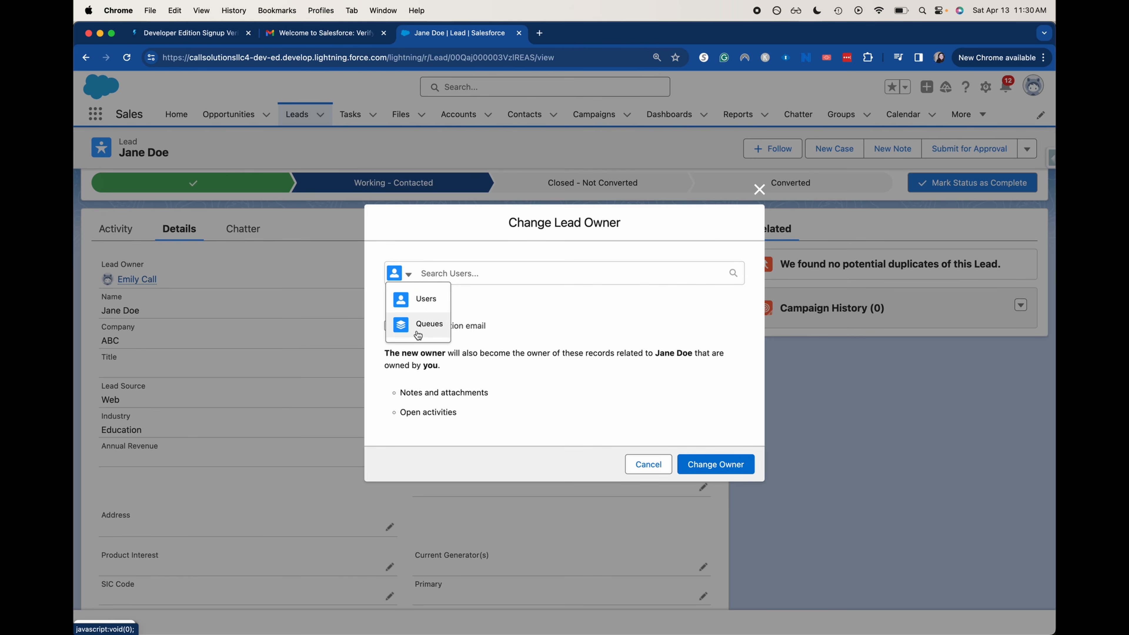
pyautogui.click(621, 315)
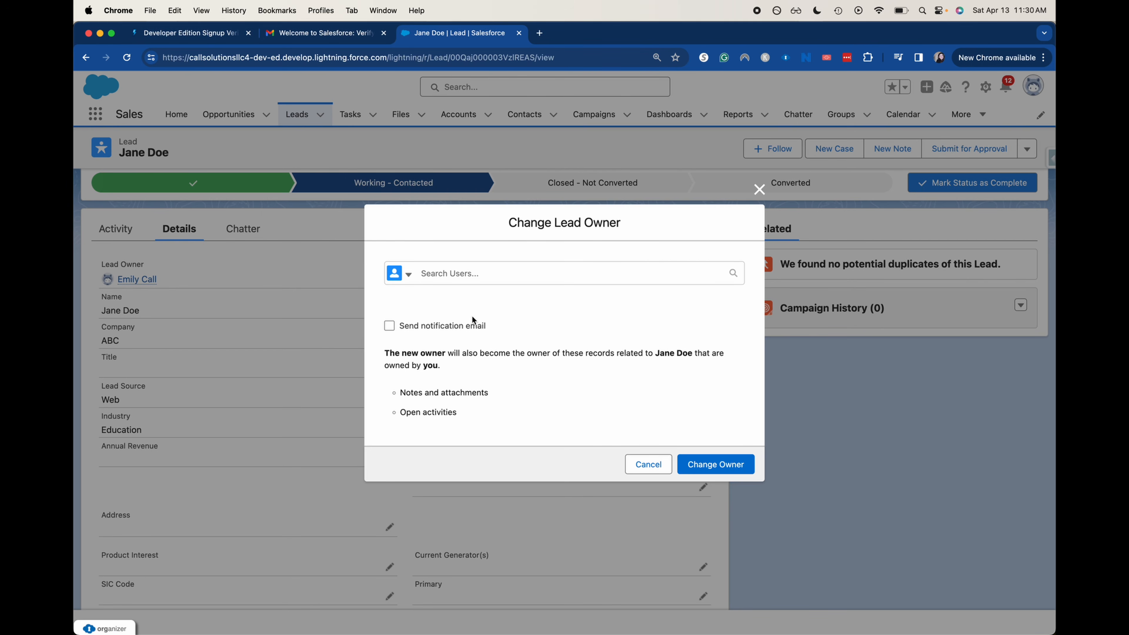
pyautogui.click(644, 469)
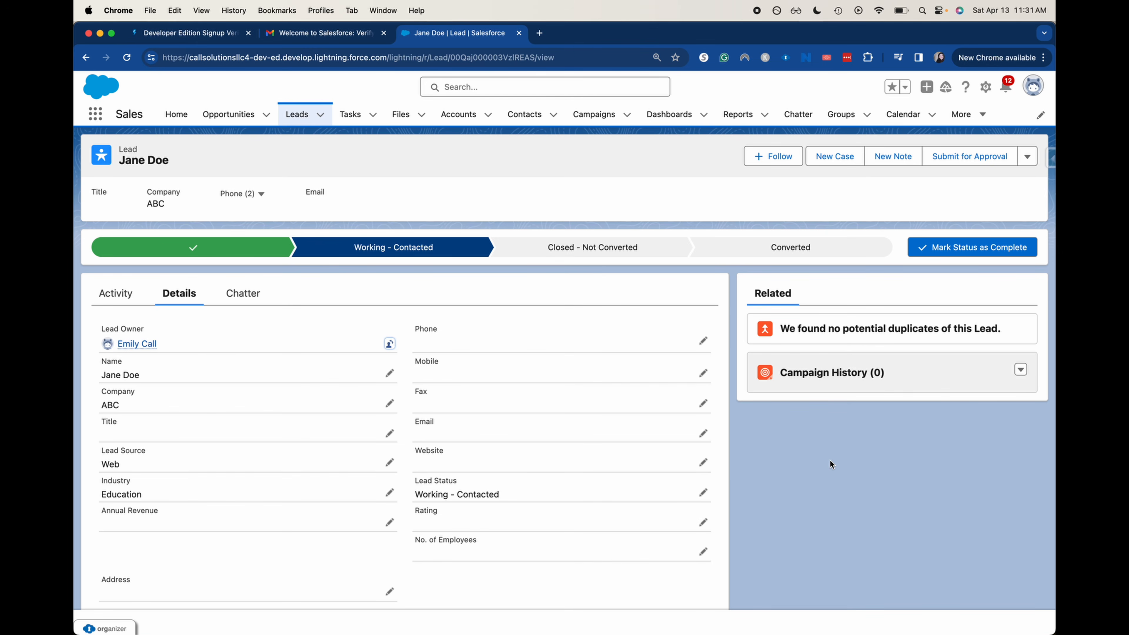
# View the lead's activity timeline, then start and discard an email draft
pyautogui.scroll(-5, 806, 562)
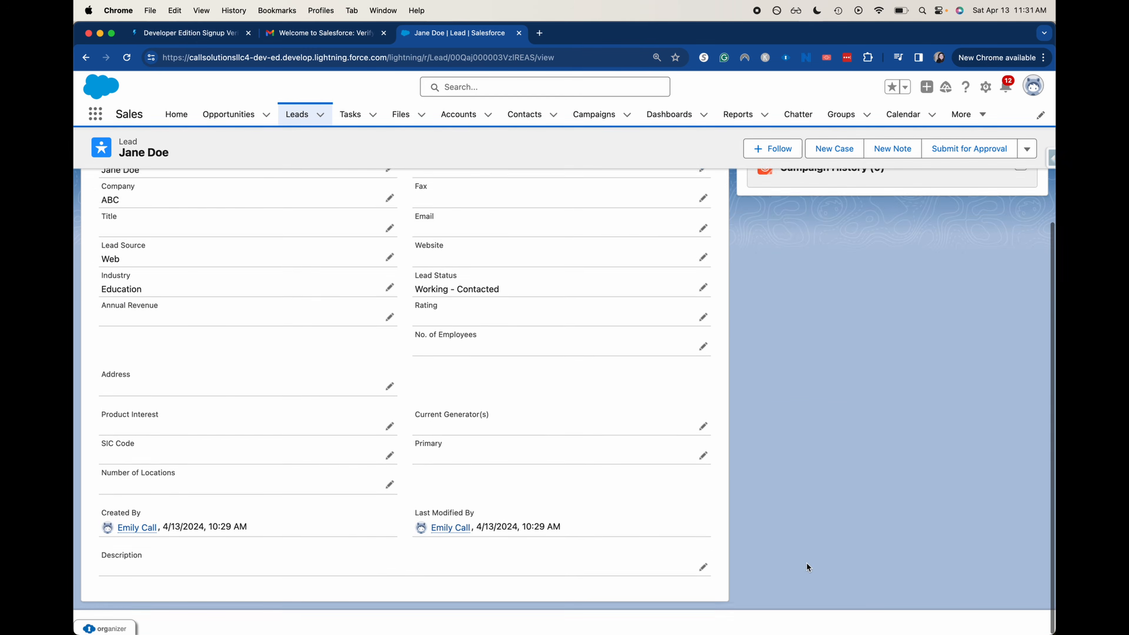
pyautogui.scroll(5, 806, 562)
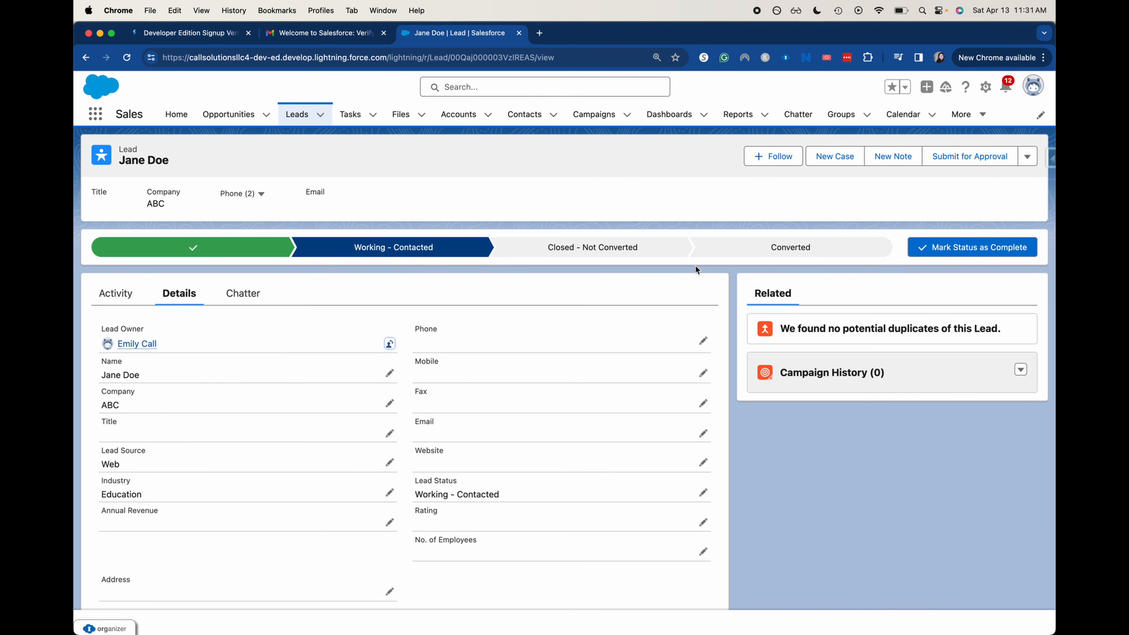
pyautogui.click(126, 303)
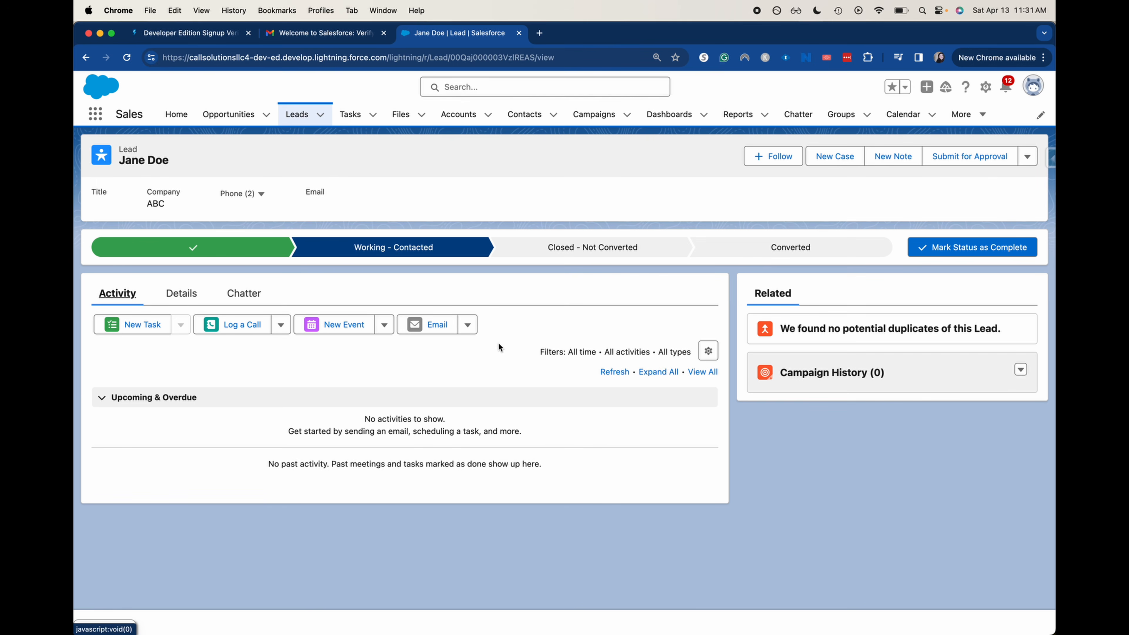
pyautogui.click(436, 330)
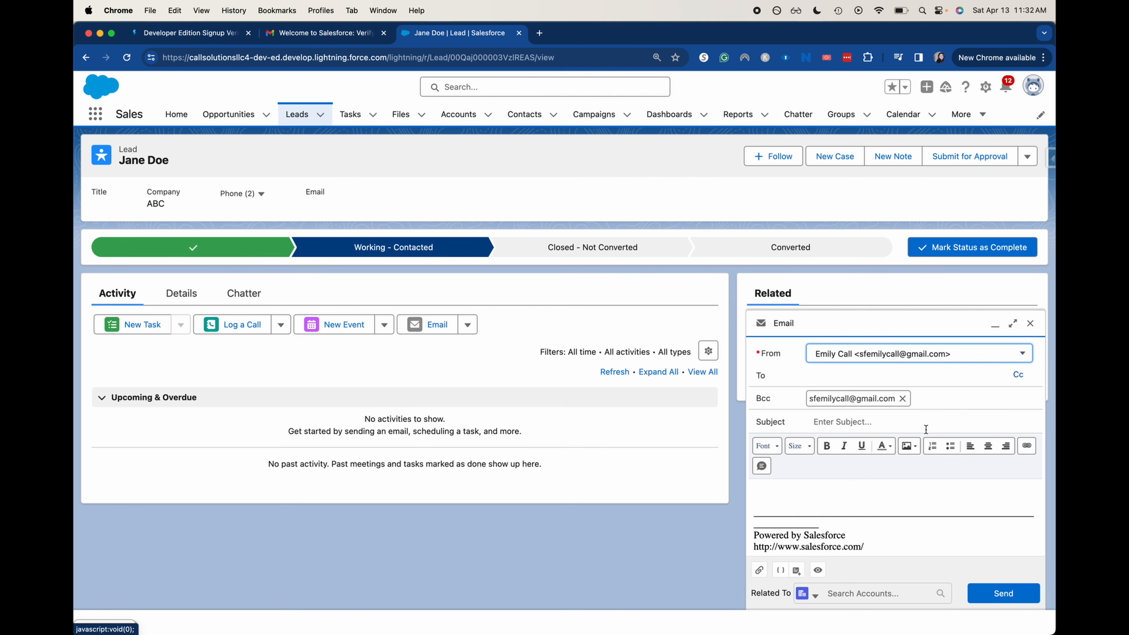
pyautogui.click(1029, 324)
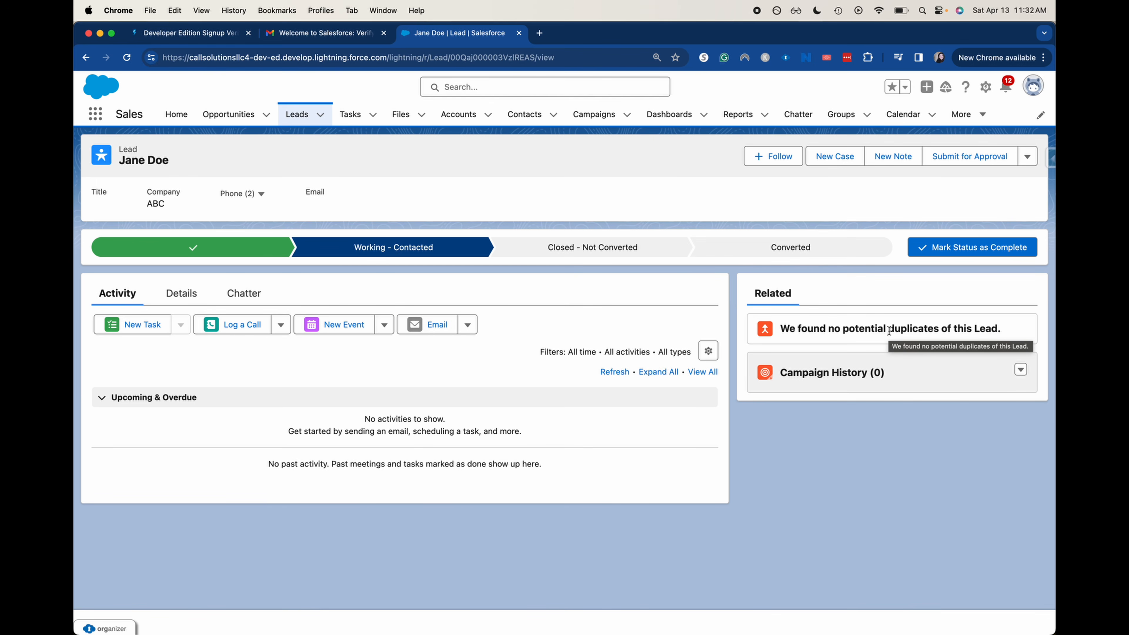
# Select and deselect the no-duplicates message, then show the lead's Details tab
pyautogui.tripleClick(853, 326)
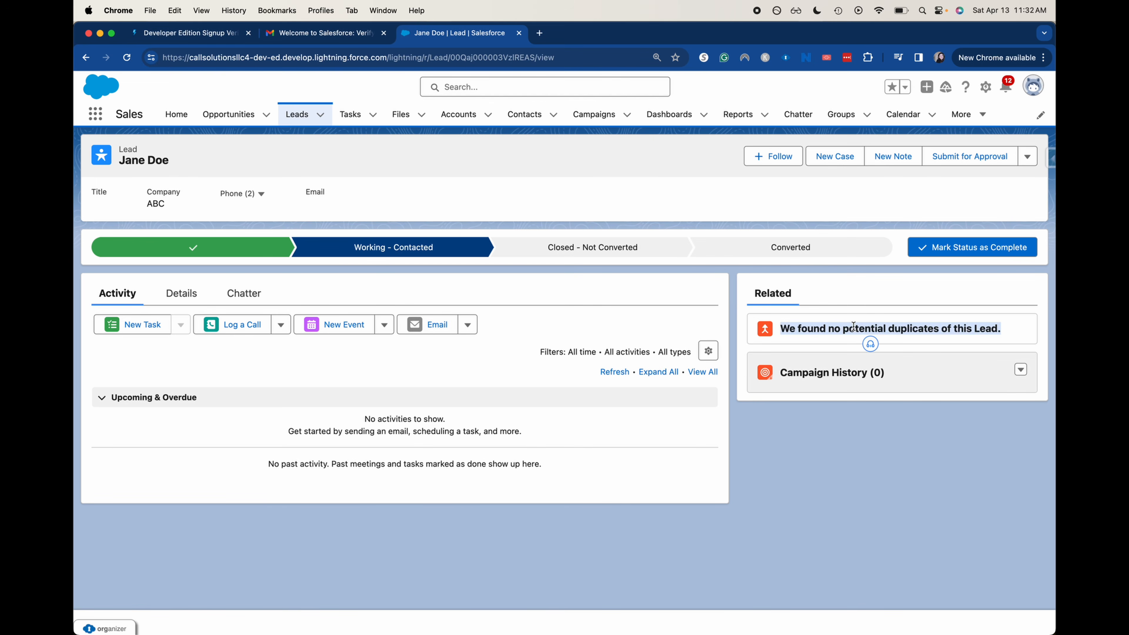
pyautogui.click(852, 329)
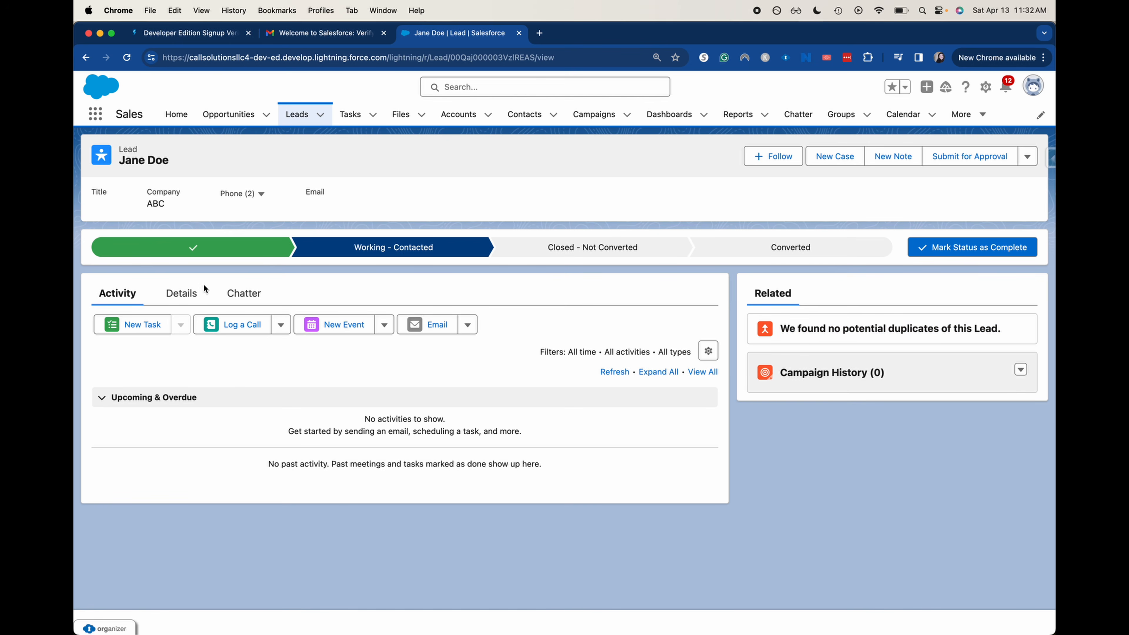
pyautogui.click(194, 291)
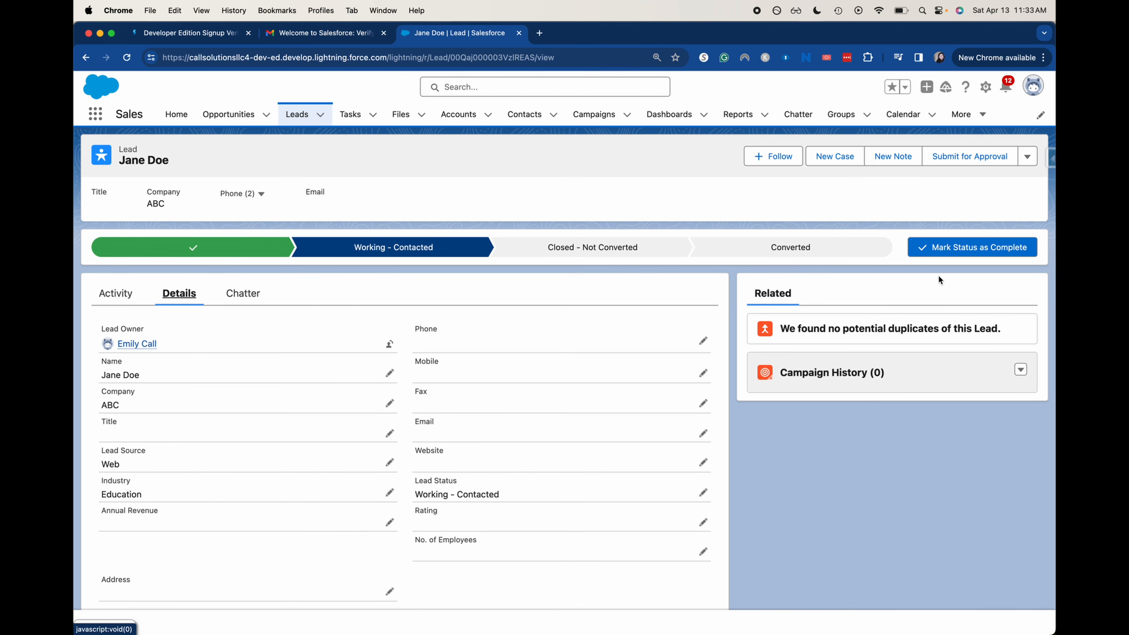
# Pick Converted in the lead path and open the Convert Lead dialog with Closed - Converted status
pyautogui.click(844, 257)
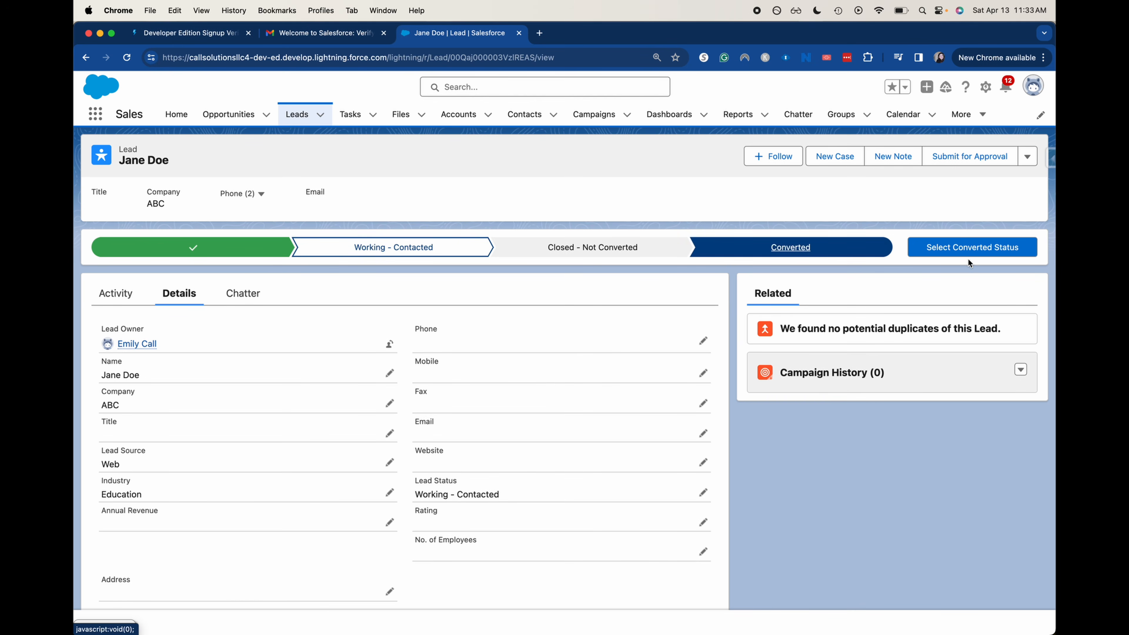
pyautogui.click(957, 247)
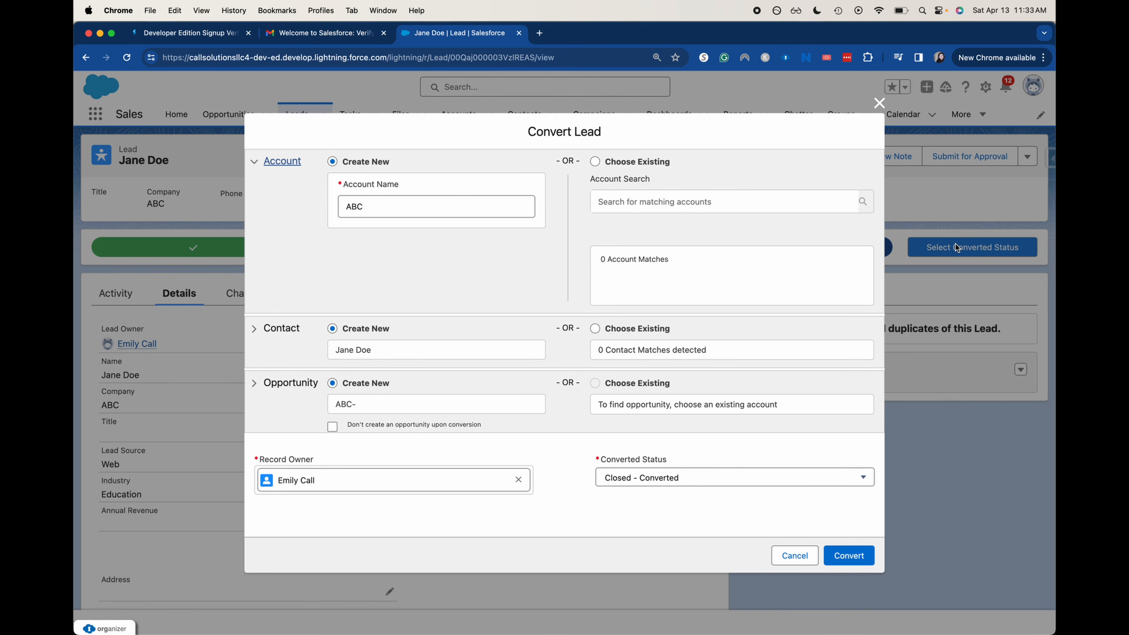
pyautogui.click(879, 103)
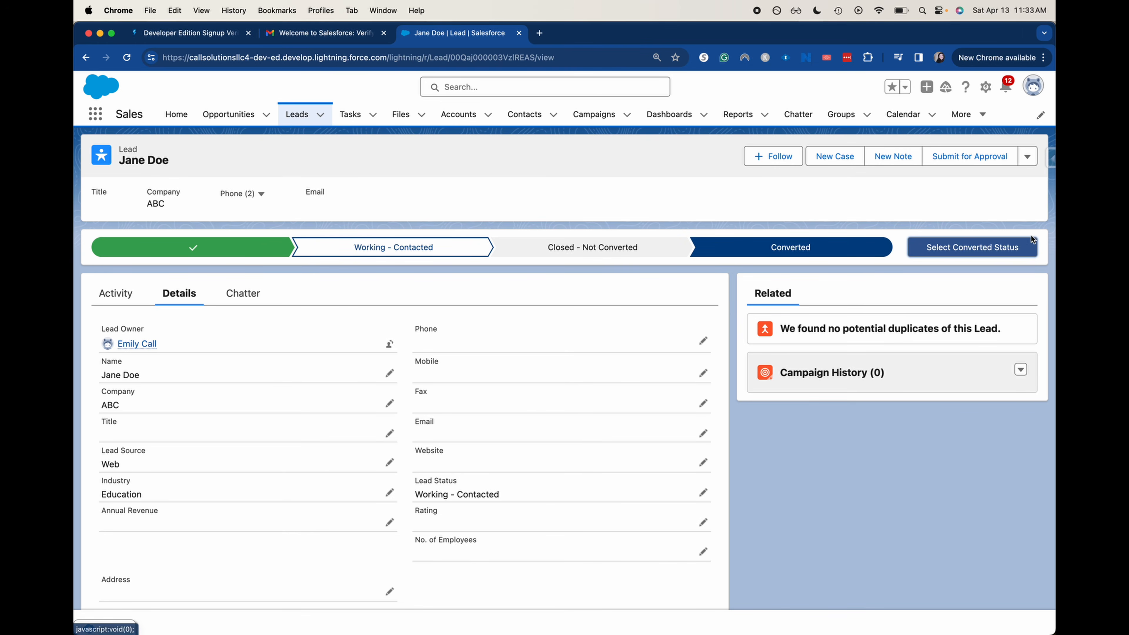
pyautogui.click(1027, 156)
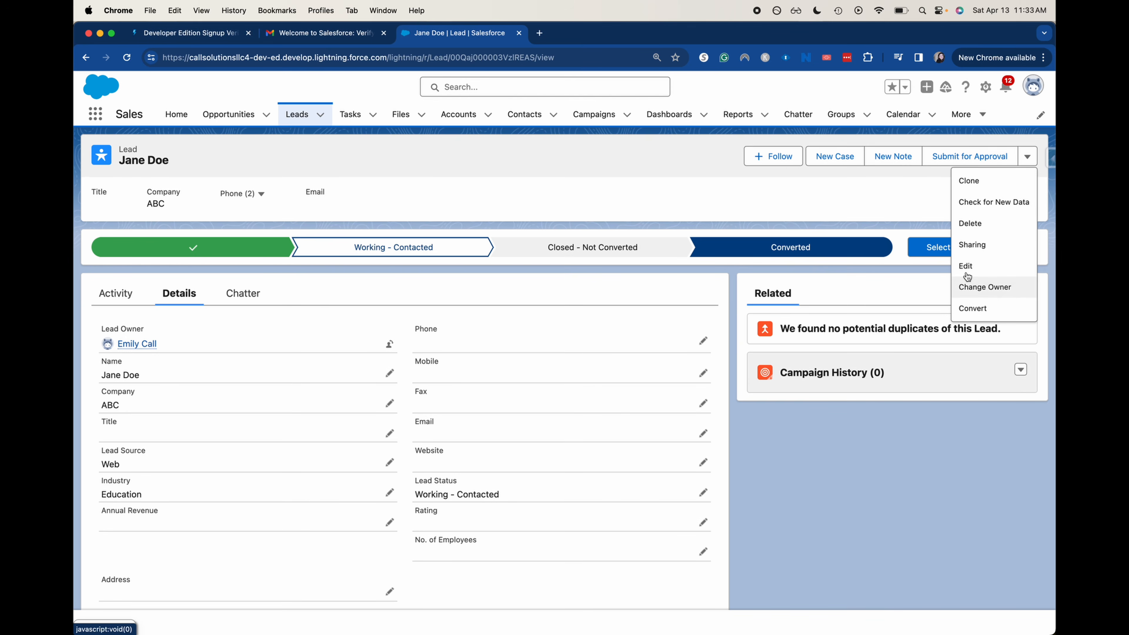
pyautogui.click(900, 198)
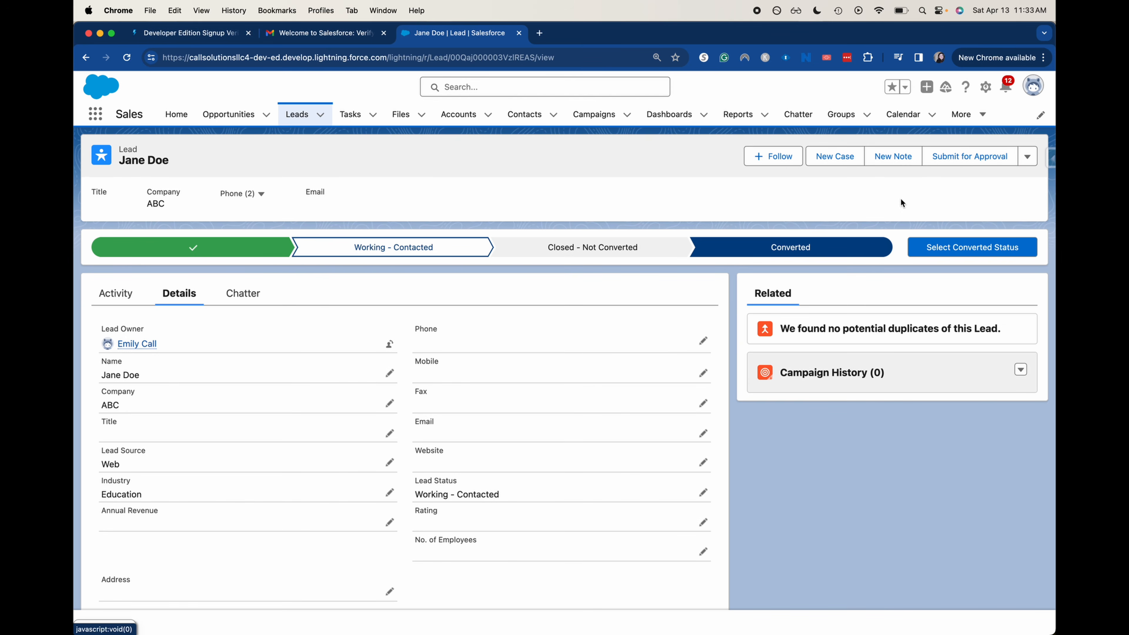
pyautogui.click(938, 246)
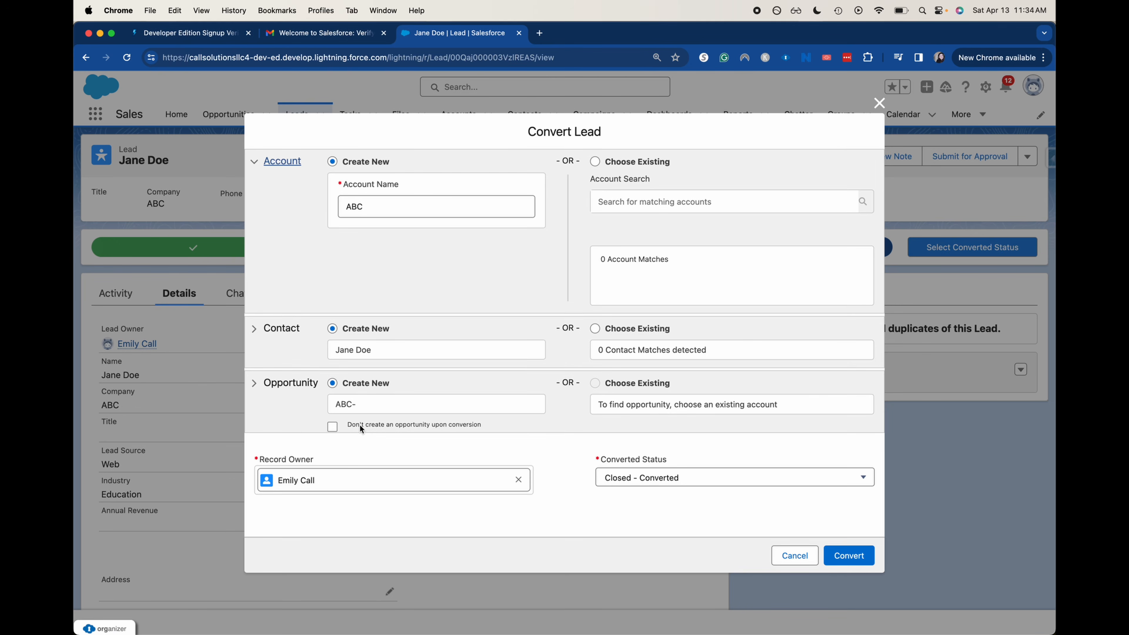
# Keep the account on Create New for ABC after briefly trying an existing-account search
pyautogui.click(596, 162)
pyautogui.click(614, 192)
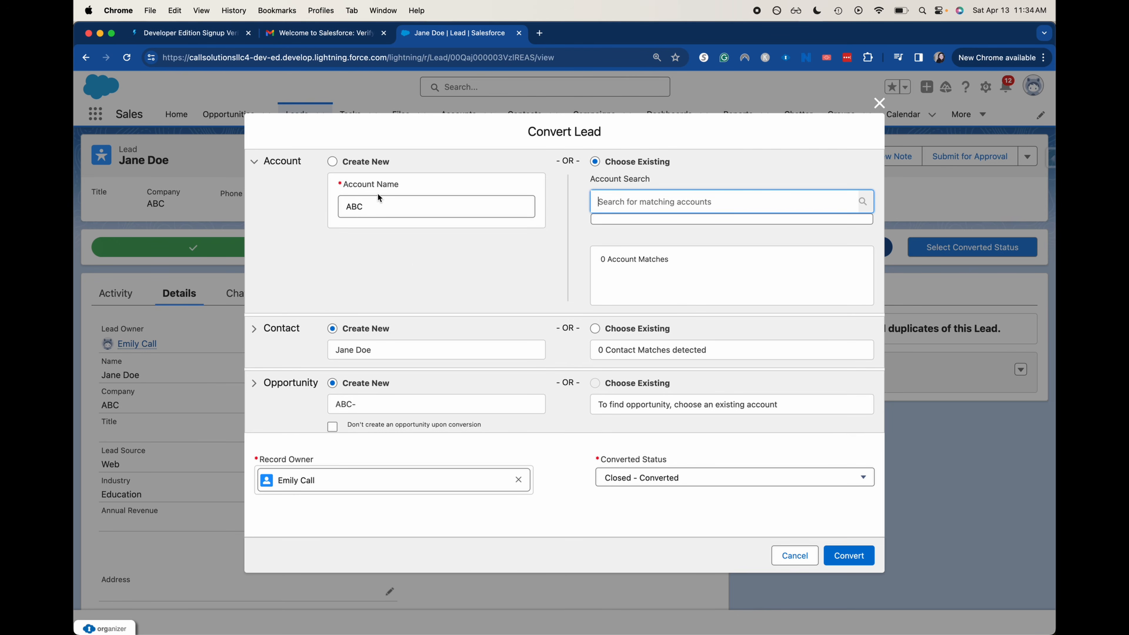
pyautogui.click(331, 162)
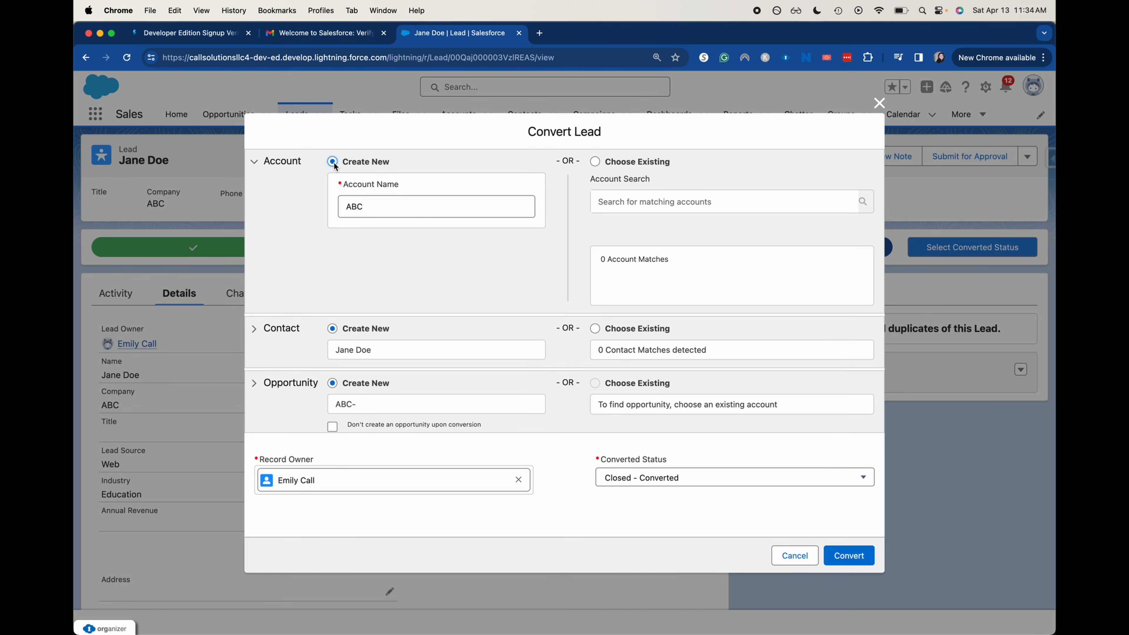
# Set the contact to Create New with salutation unchanged, and expand the Opportunity section
pyautogui.click(595, 328)
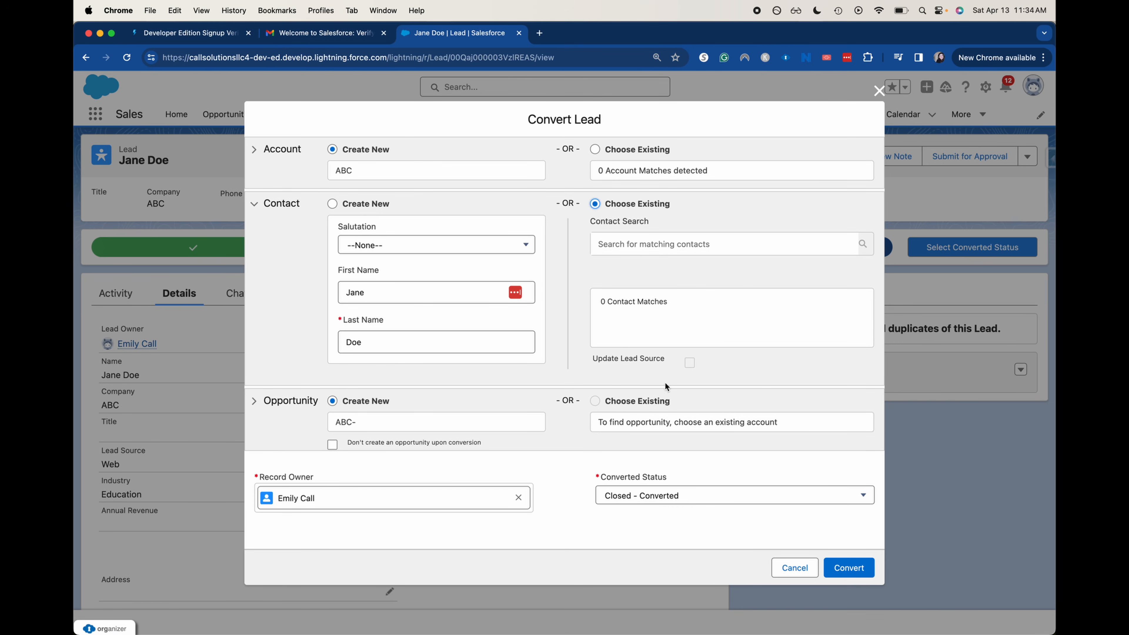
pyautogui.click(339, 207)
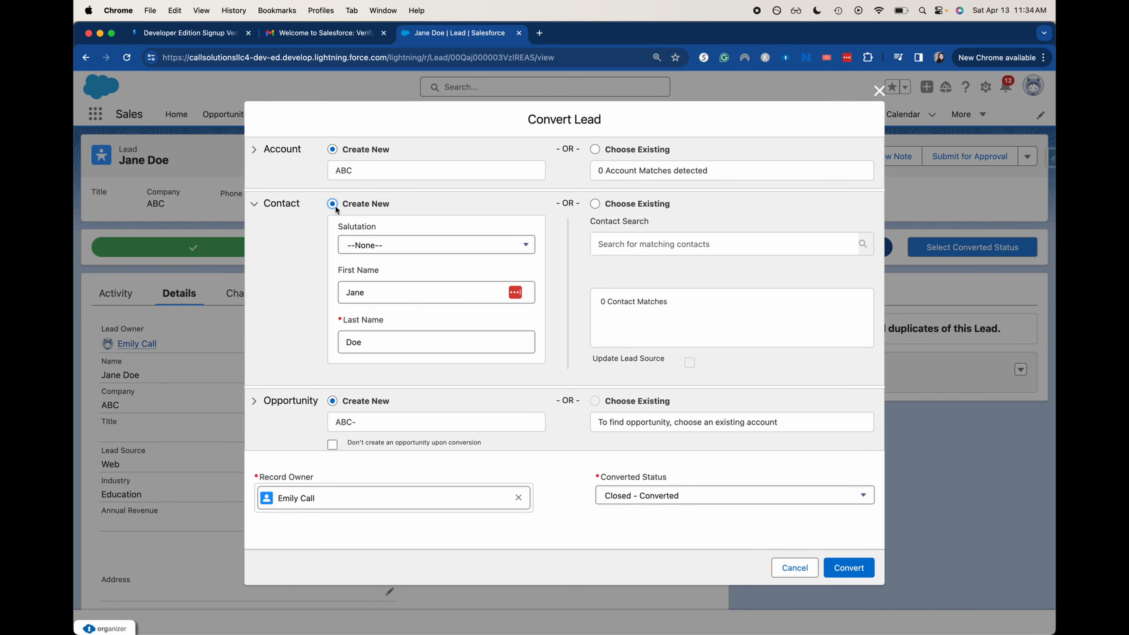
pyautogui.click(454, 248)
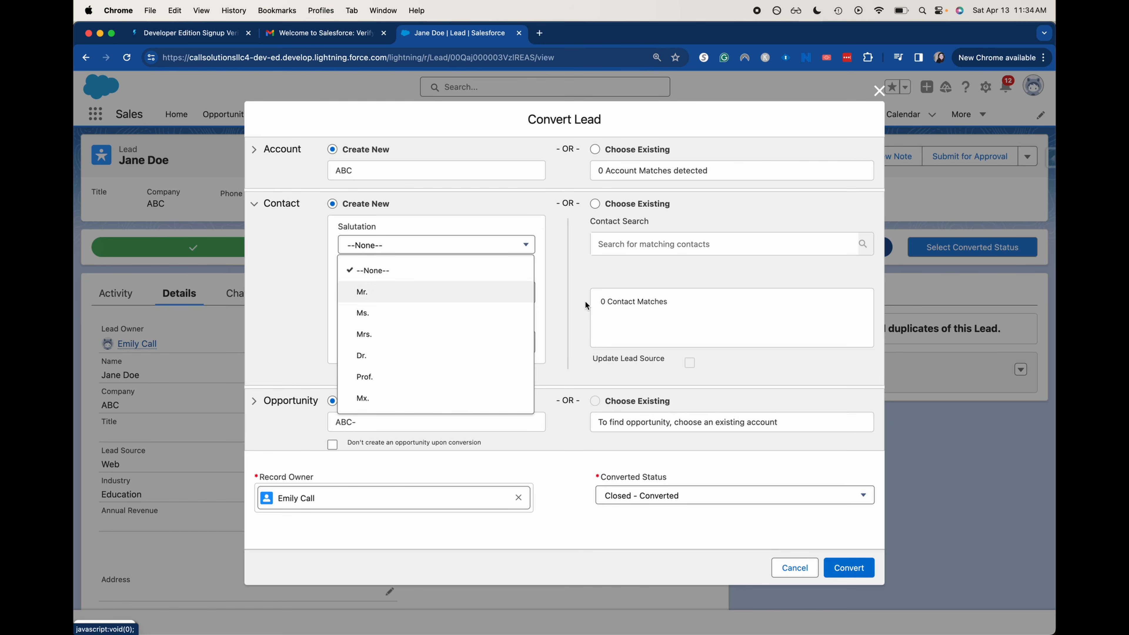
pyautogui.scroll(-1, 489, 423)
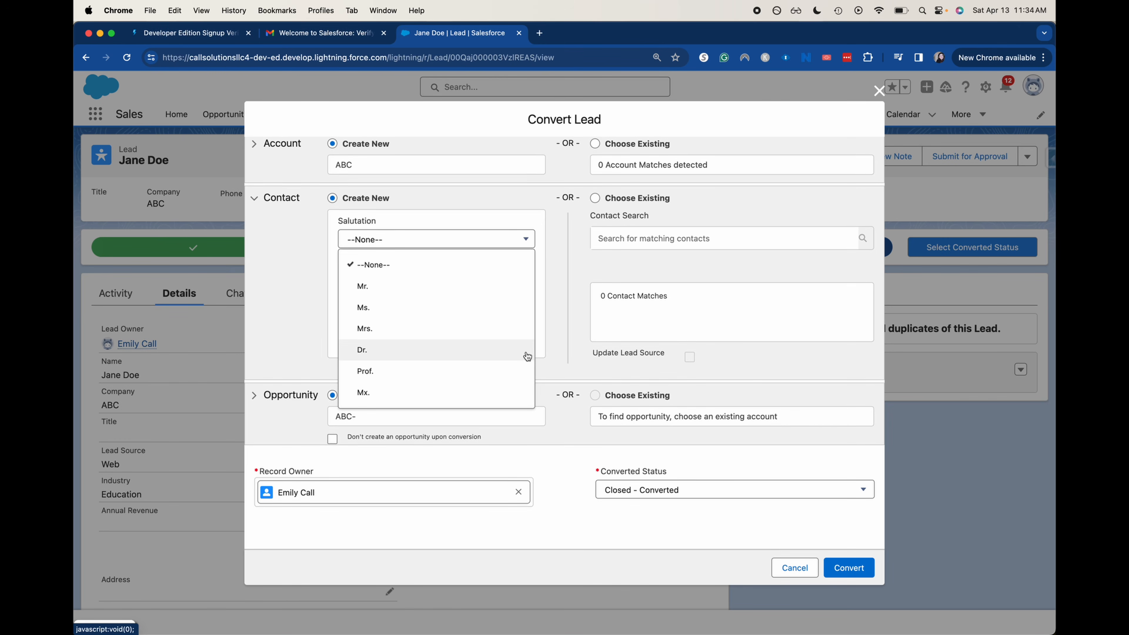
pyautogui.click(525, 239)
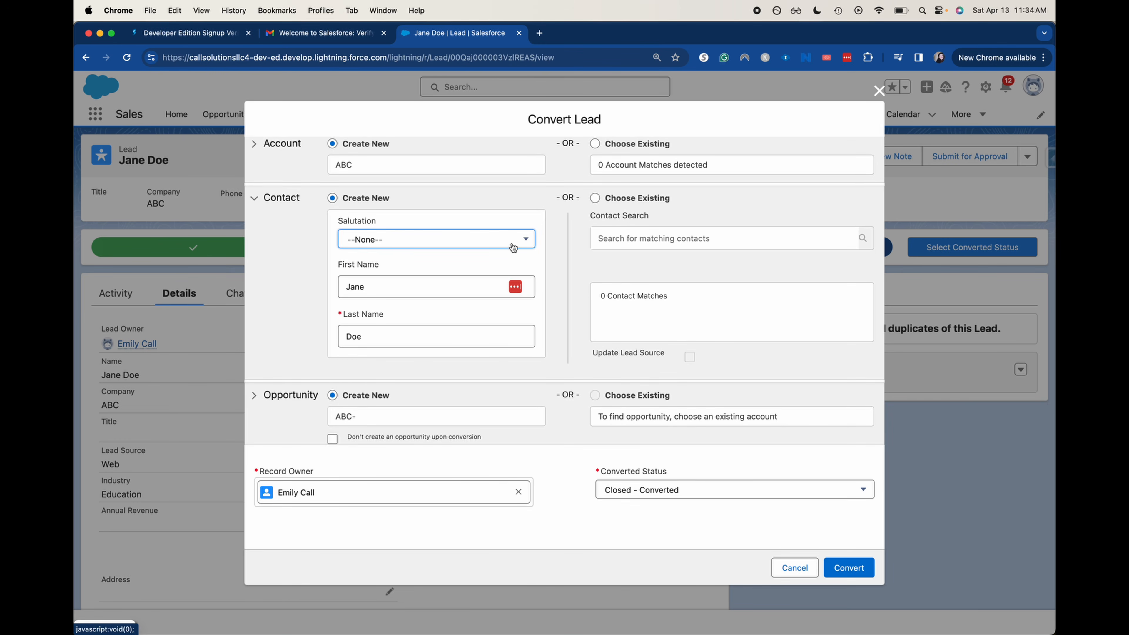
pyautogui.click(254, 395)
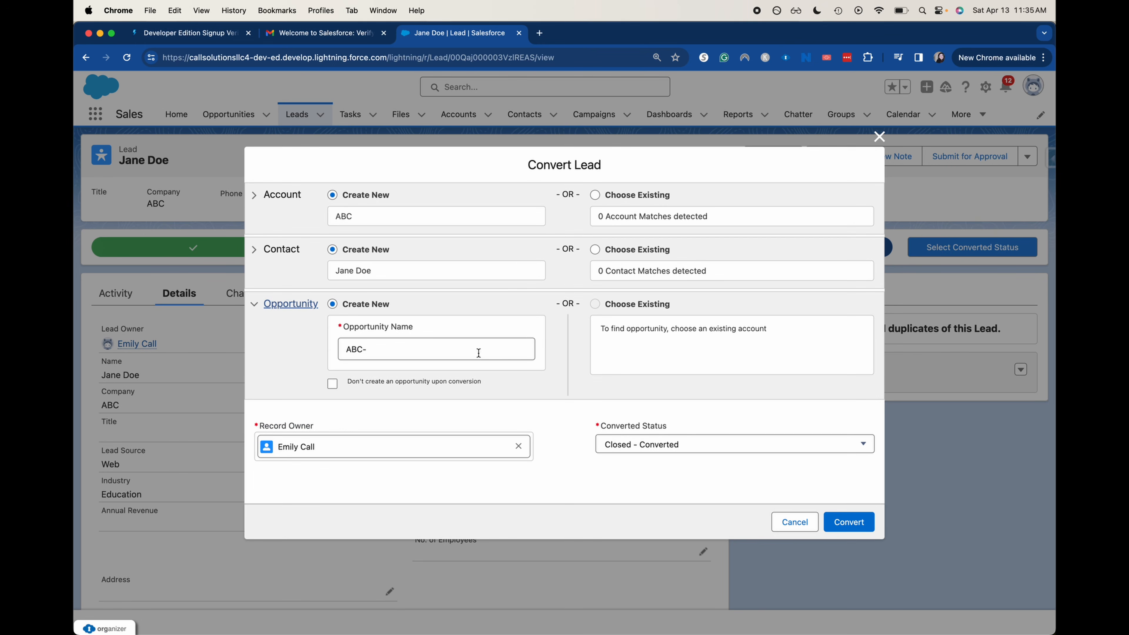
# Complete the opportunity name as 'ABC- Initial Contract' and convert the lead
pyautogui.click(358, 359)
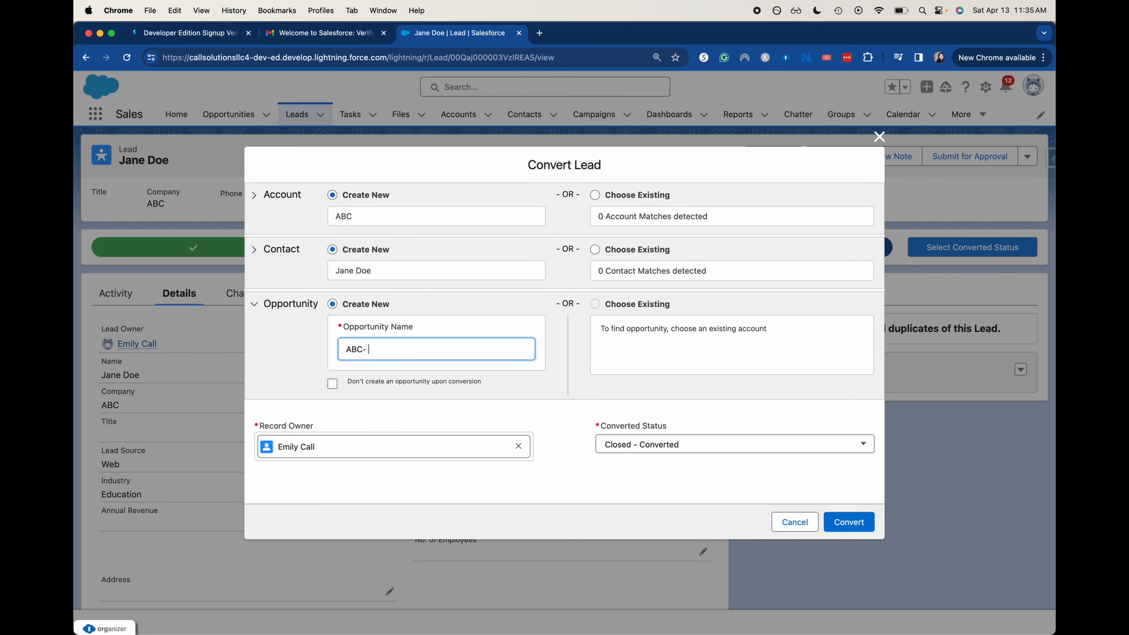
pyautogui.write('nitial Contract')
pyautogui.click(867, 523)
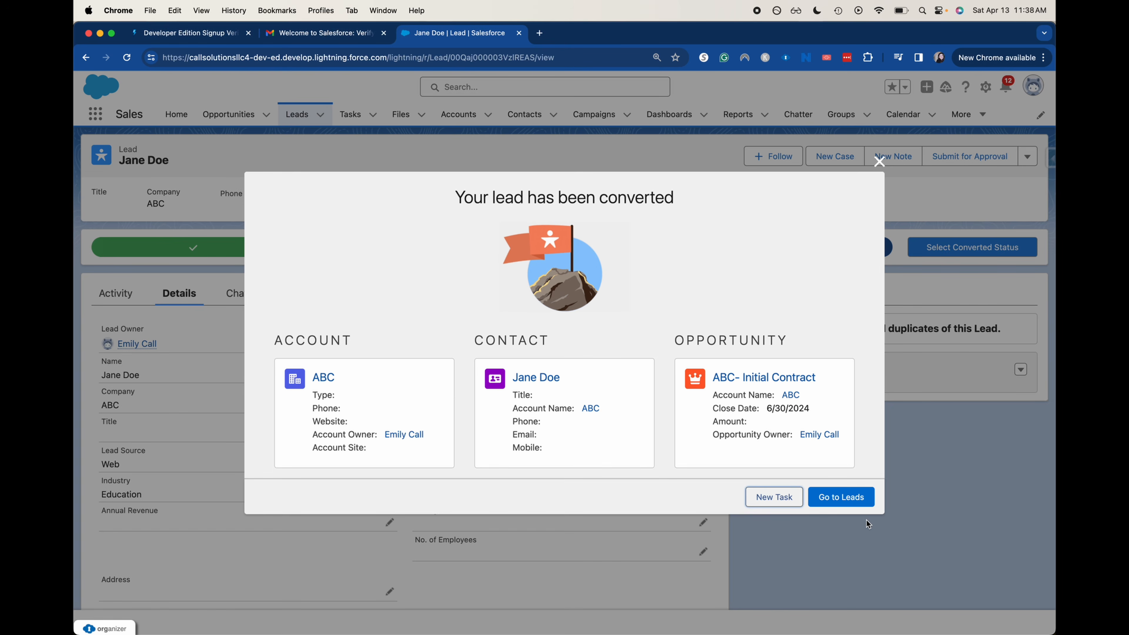
# Open the new ABC account from the conversion summary and scroll its Details, showing industry Education
pyautogui.click(323, 378)
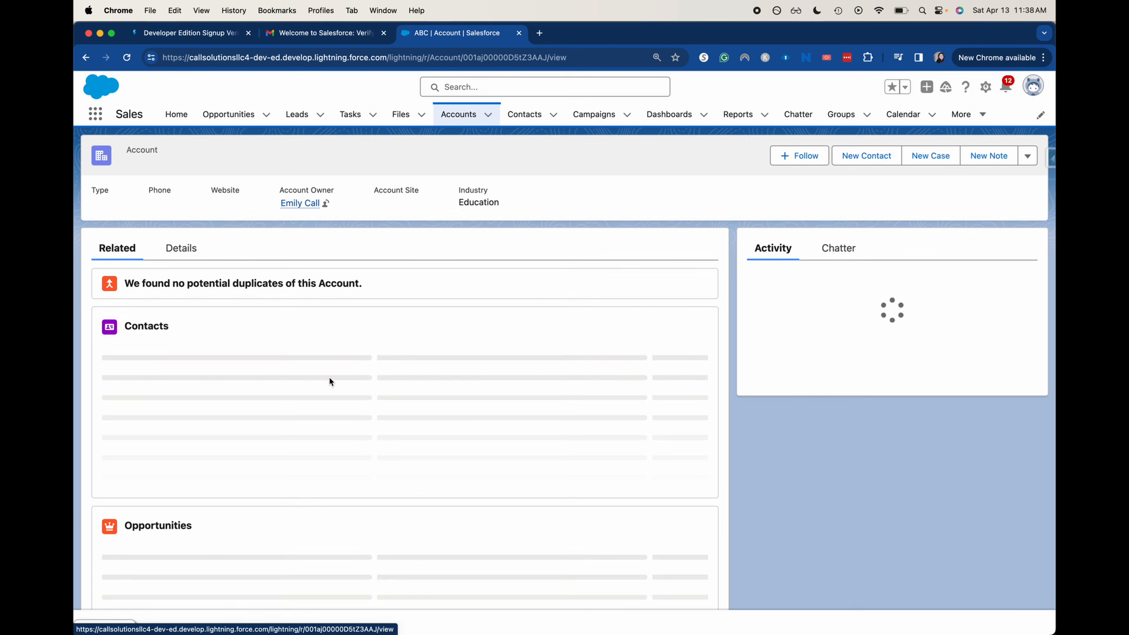
pyautogui.click(172, 251)
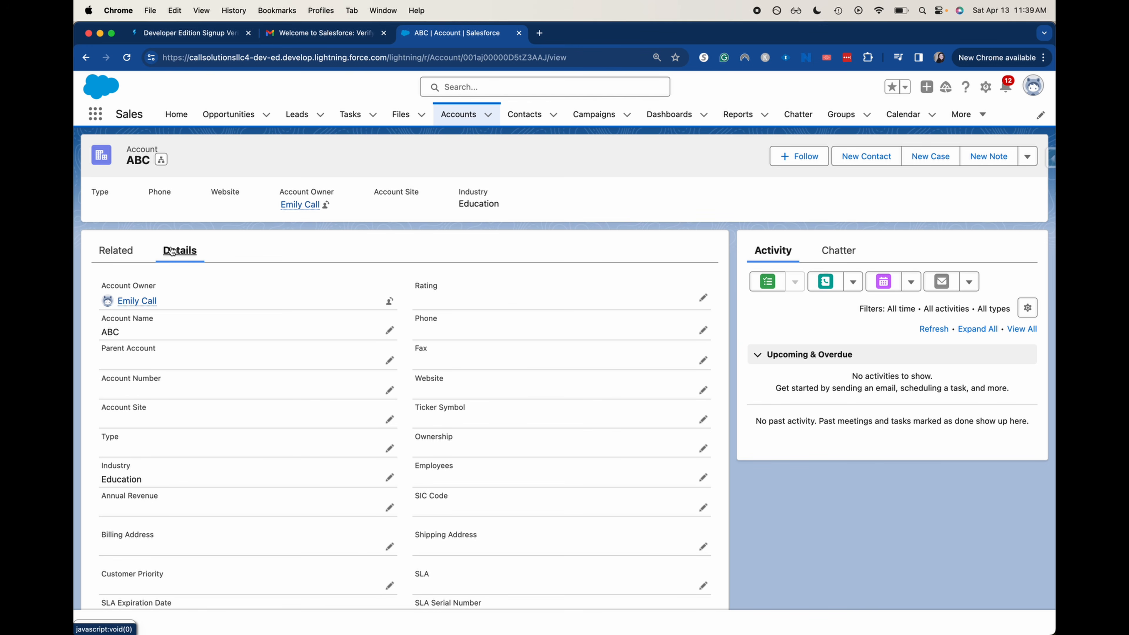
pyautogui.scroll(-4, 382, 387)
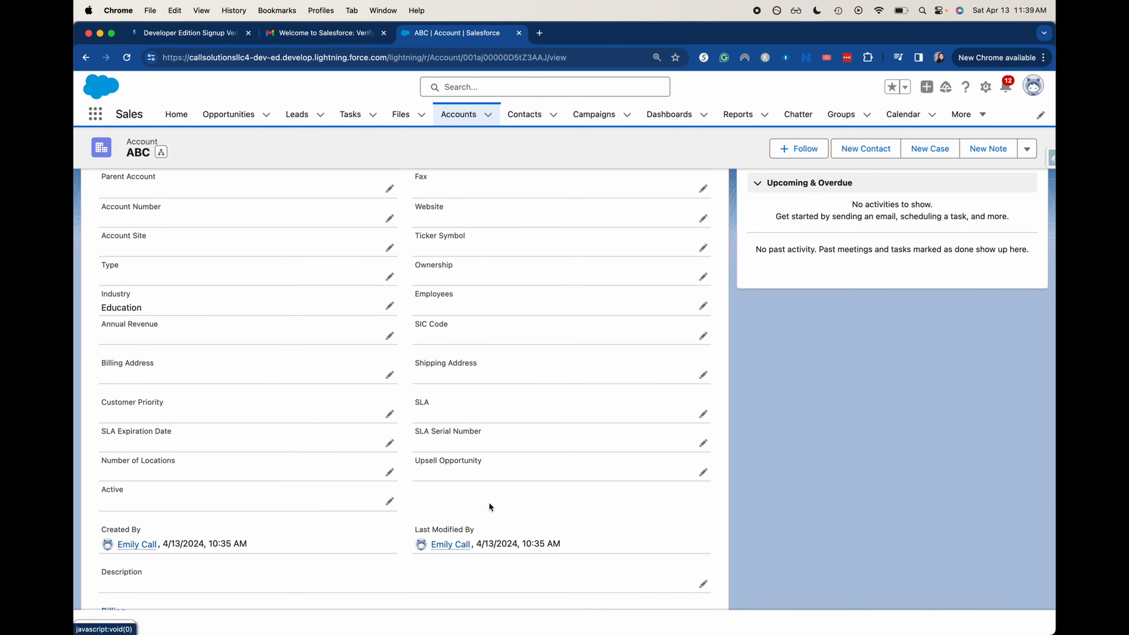
pyautogui.scroll(2, 251, 382)
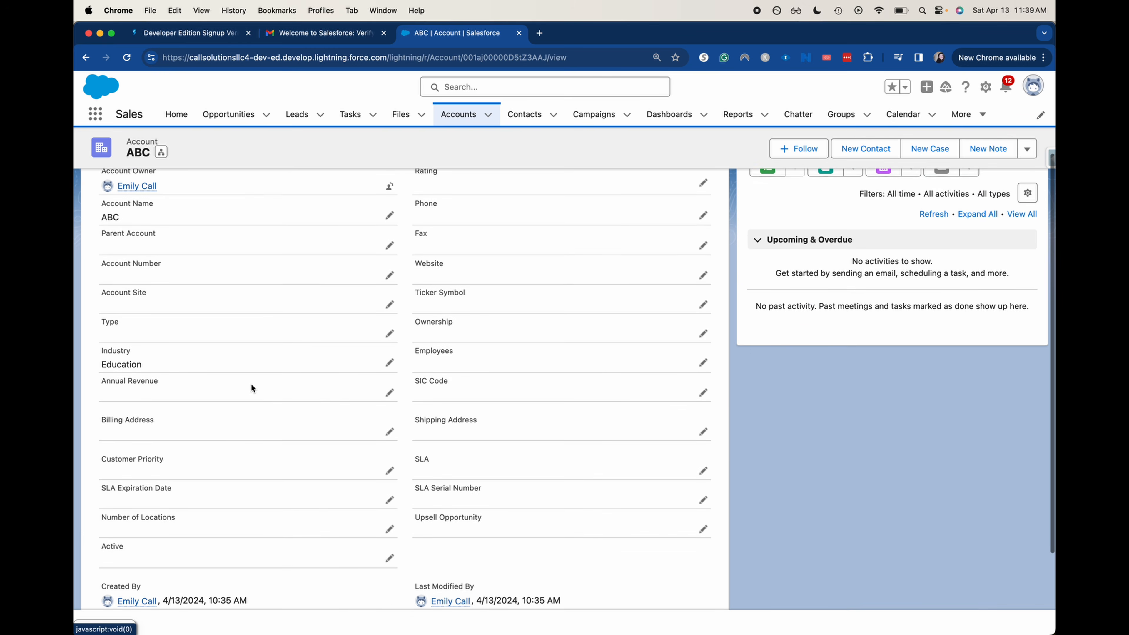
pyautogui.scroll(1, 393, 329)
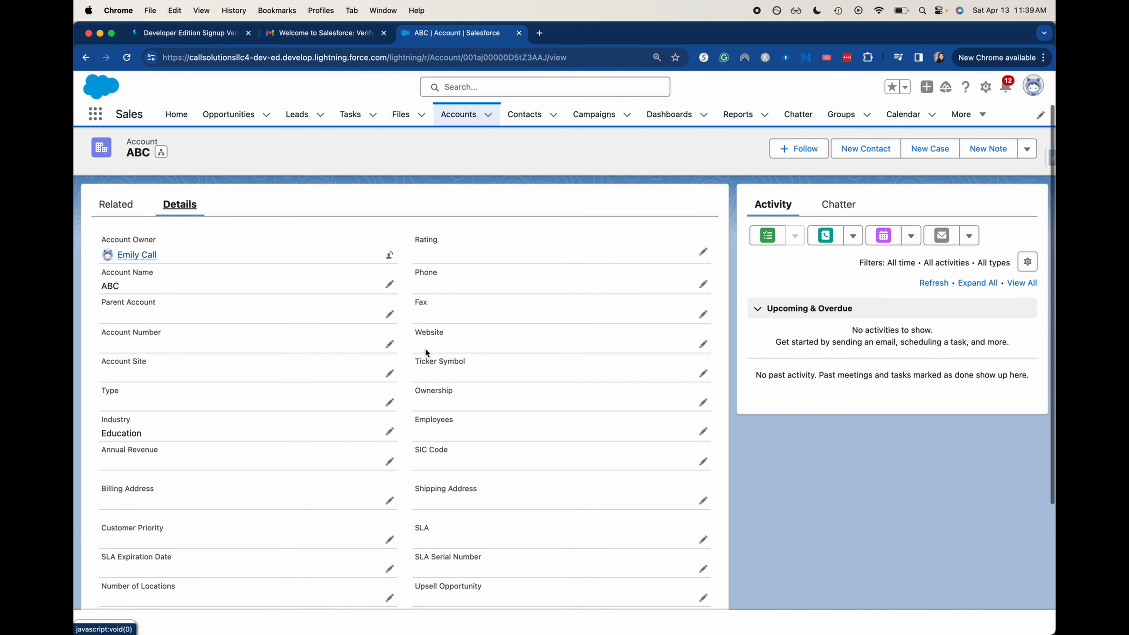
# Edit the ABC account's Parent Account lookup and dismiss the suggestions, leaving it blank
pyautogui.click(389, 316)
pyautogui.click(361, 318)
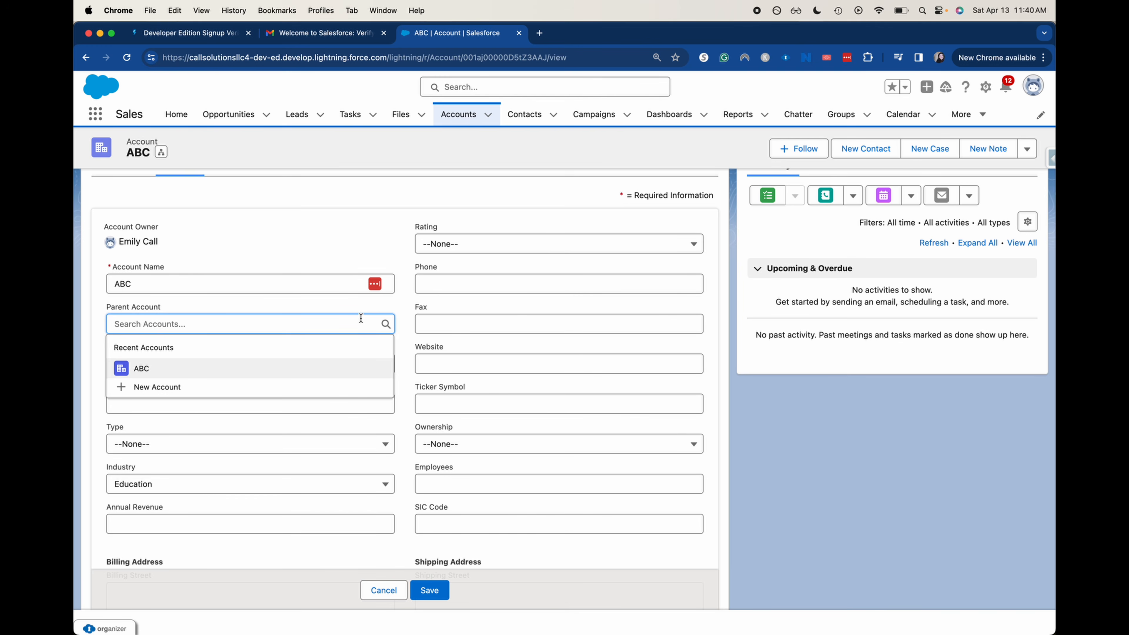
pyautogui.click(359, 271)
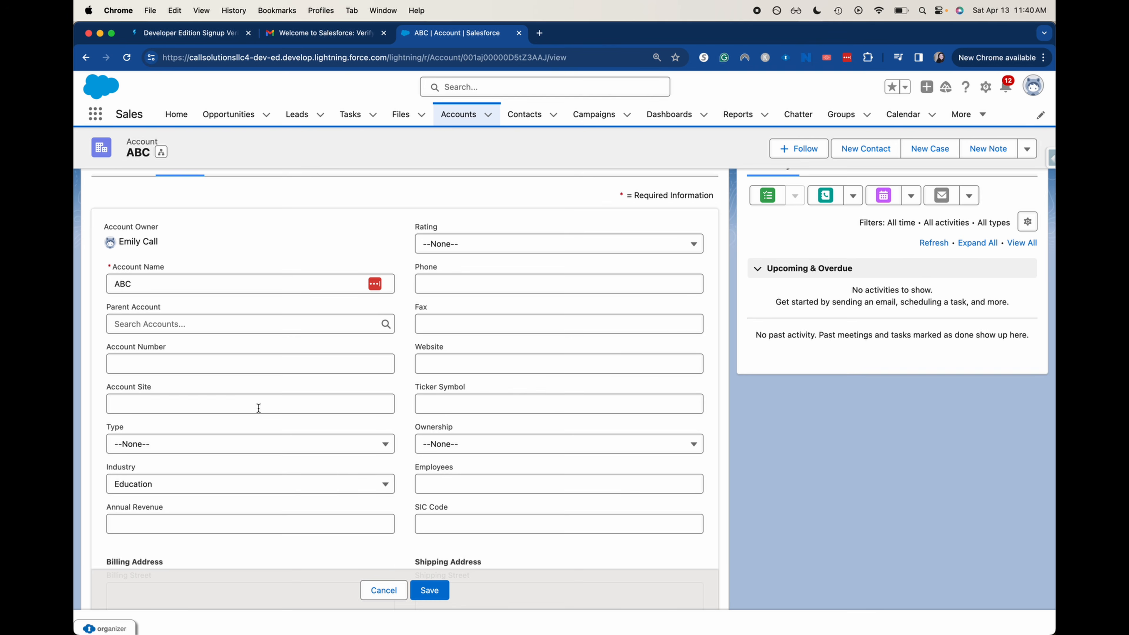
pyautogui.scroll(-2, 101, 386)
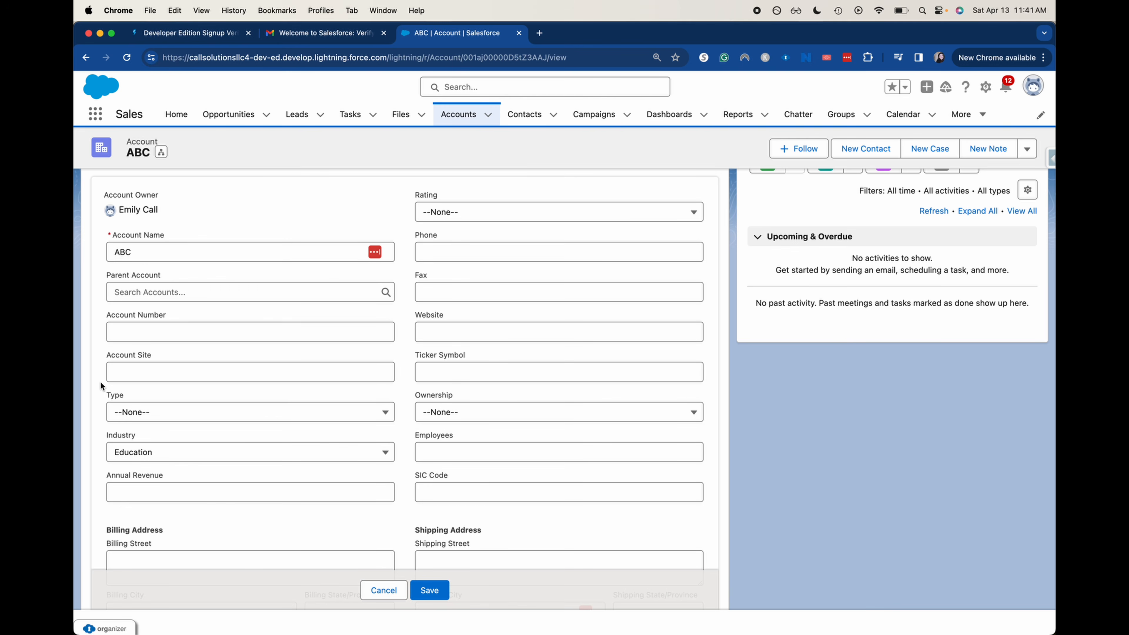
# Check the ownership options and scroll the form, then cancel the ABC account edits unsaved
pyautogui.click(611, 410)
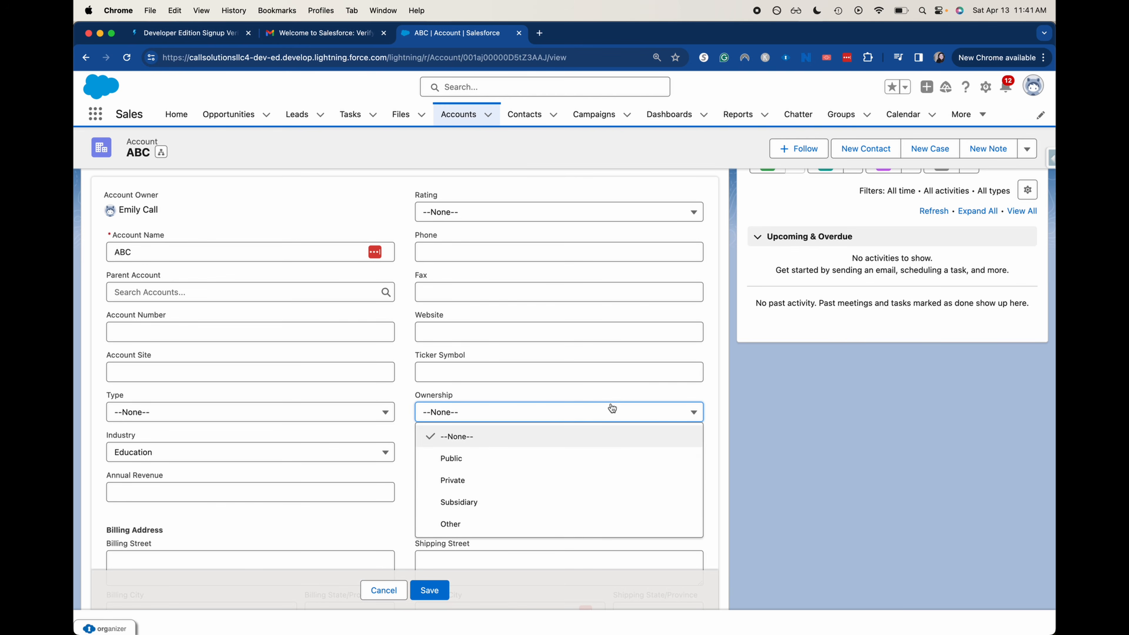
pyautogui.click(735, 446)
pyautogui.scroll(3, 741, 468)
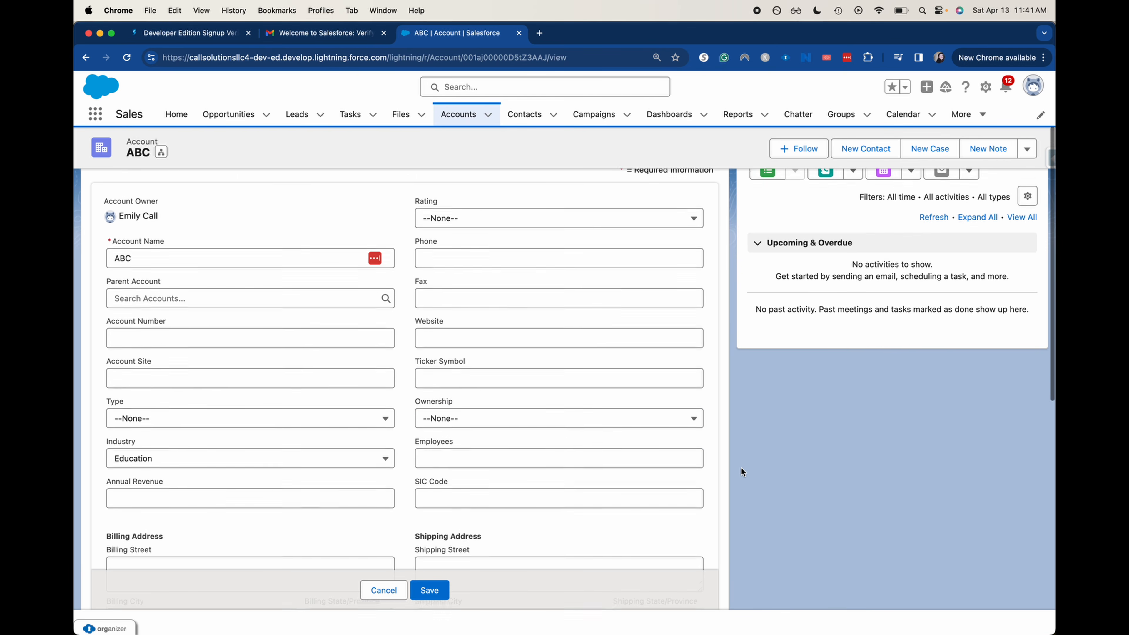
pyautogui.scroll(2, 741, 467)
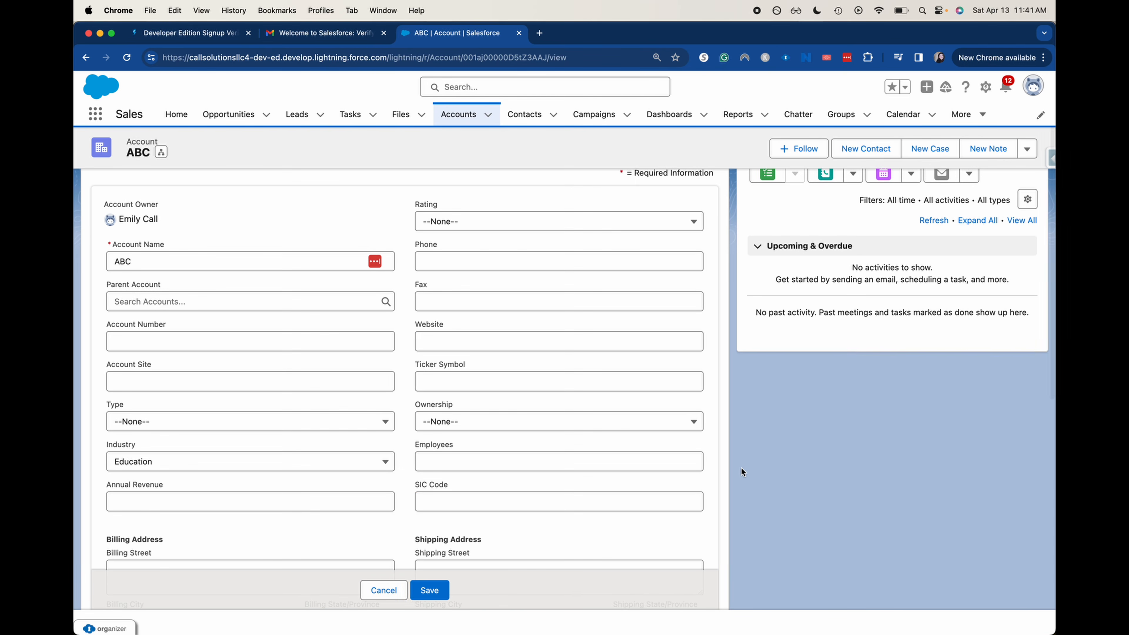
pyautogui.scroll(-5, 741, 469)
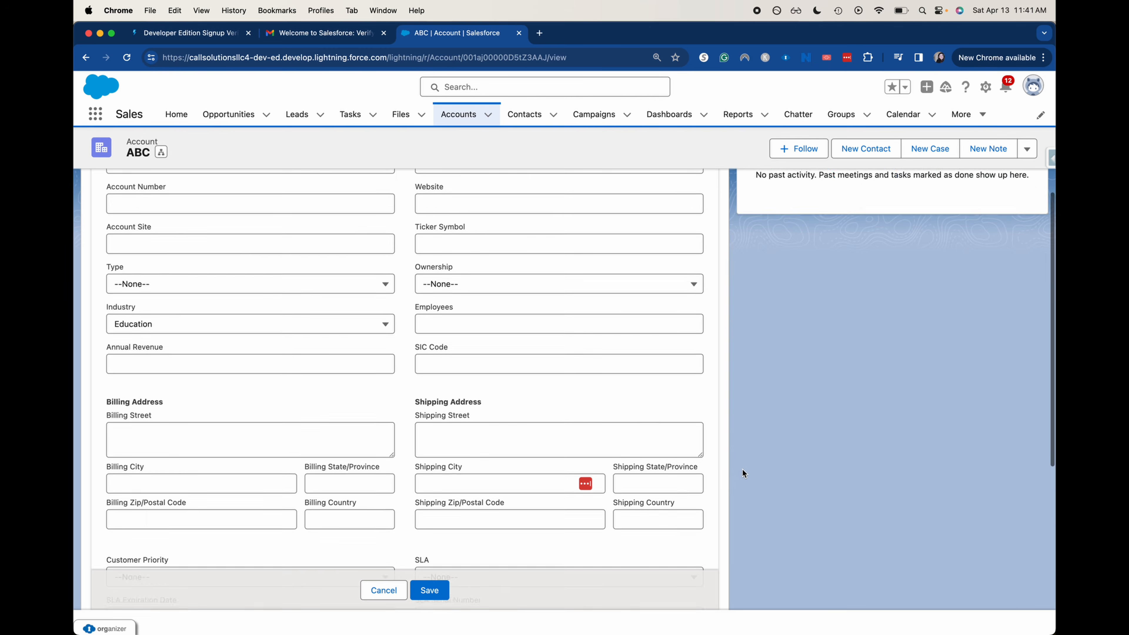
pyautogui.scroll(-3, 684, 495)
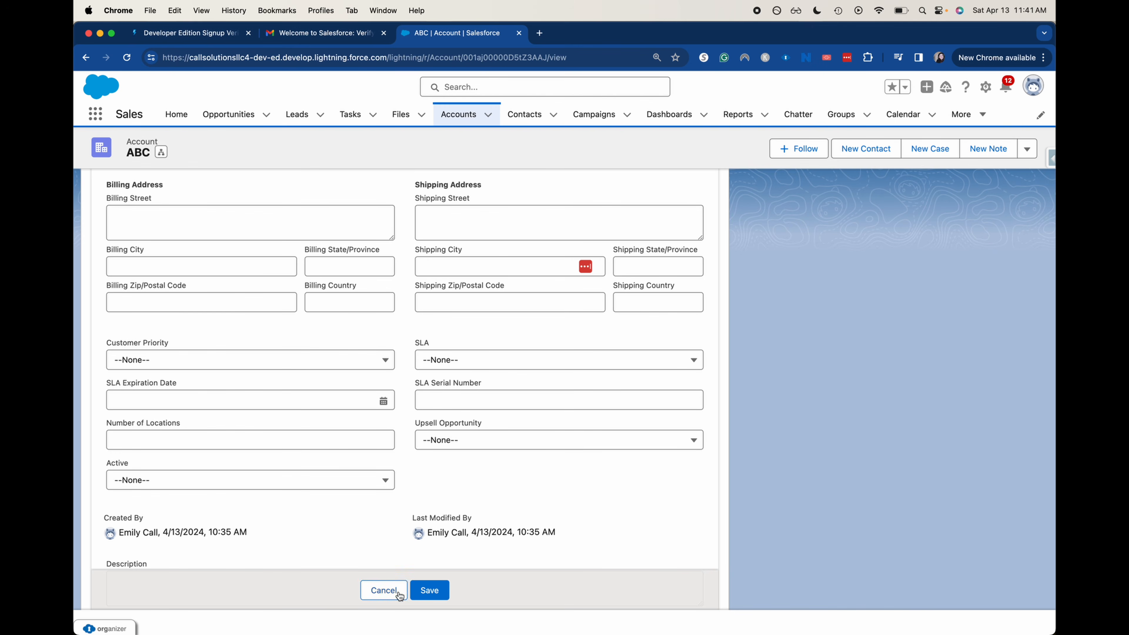
pyautogui.click(383, 590)
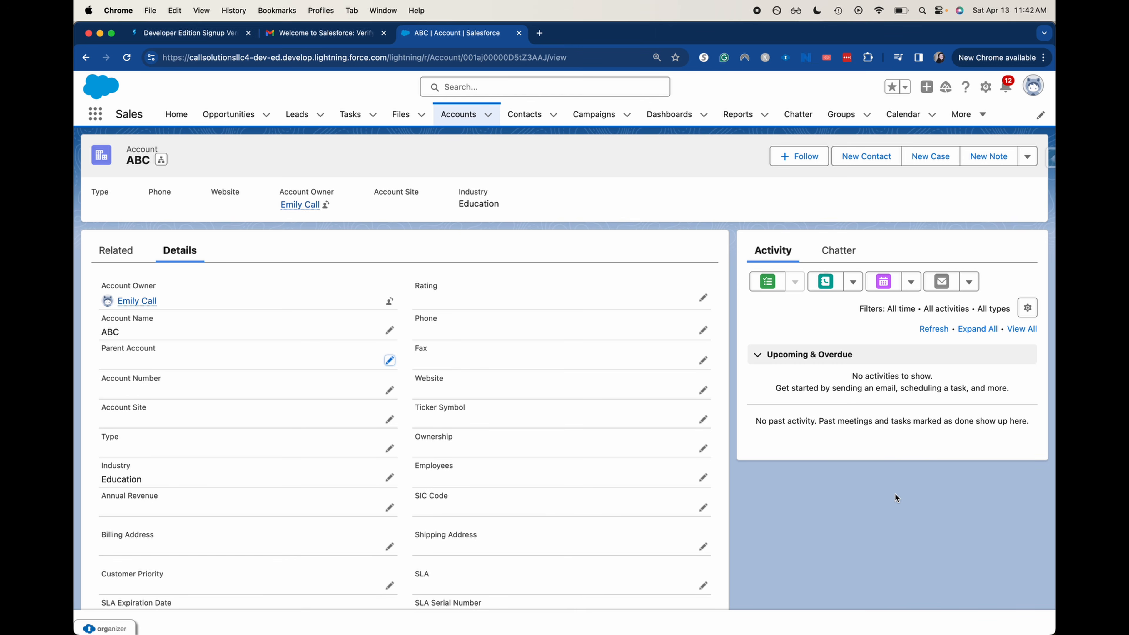
# Open the Accounts list and start a New Account form at the Account Name field
pyautogui.click(469, 109)
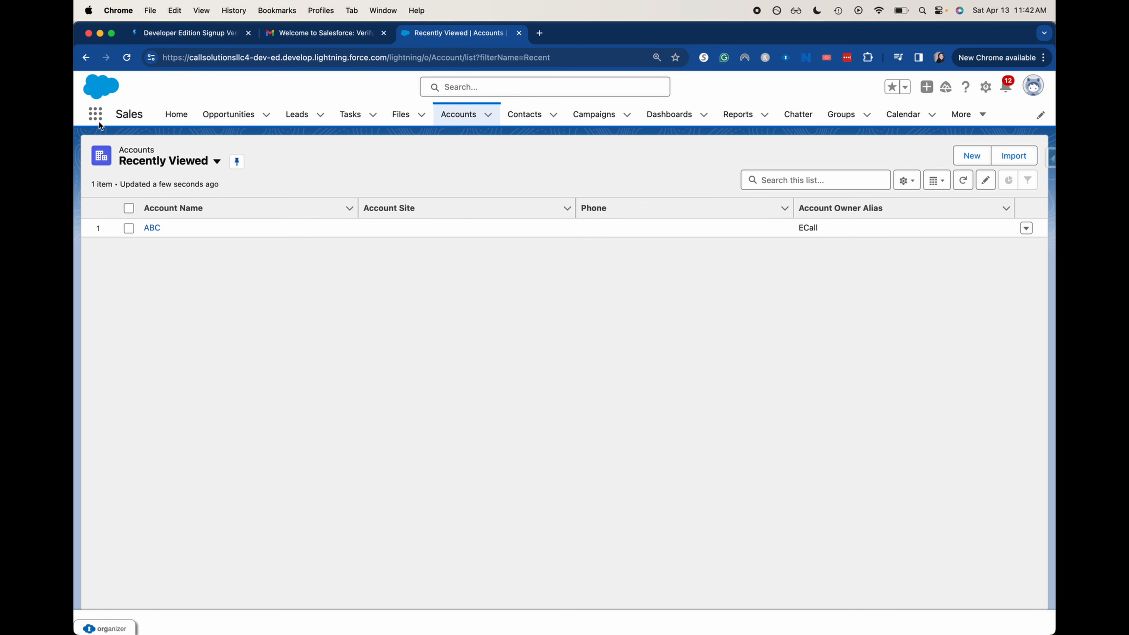
pyautogui.click(983, 157)
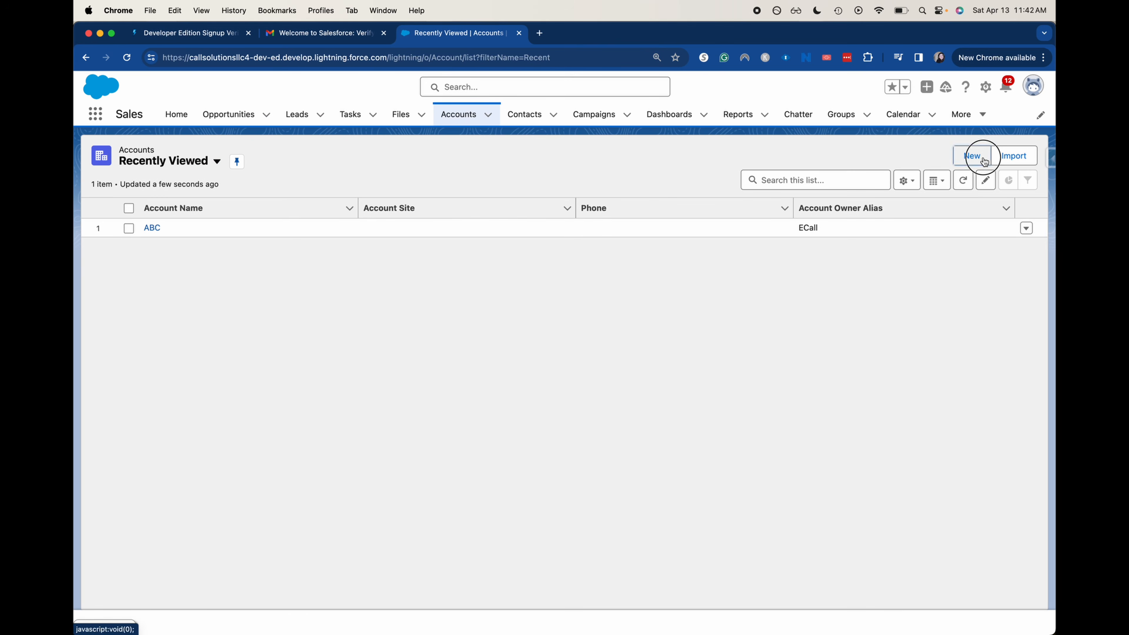
pyautogui.click(490, 252)
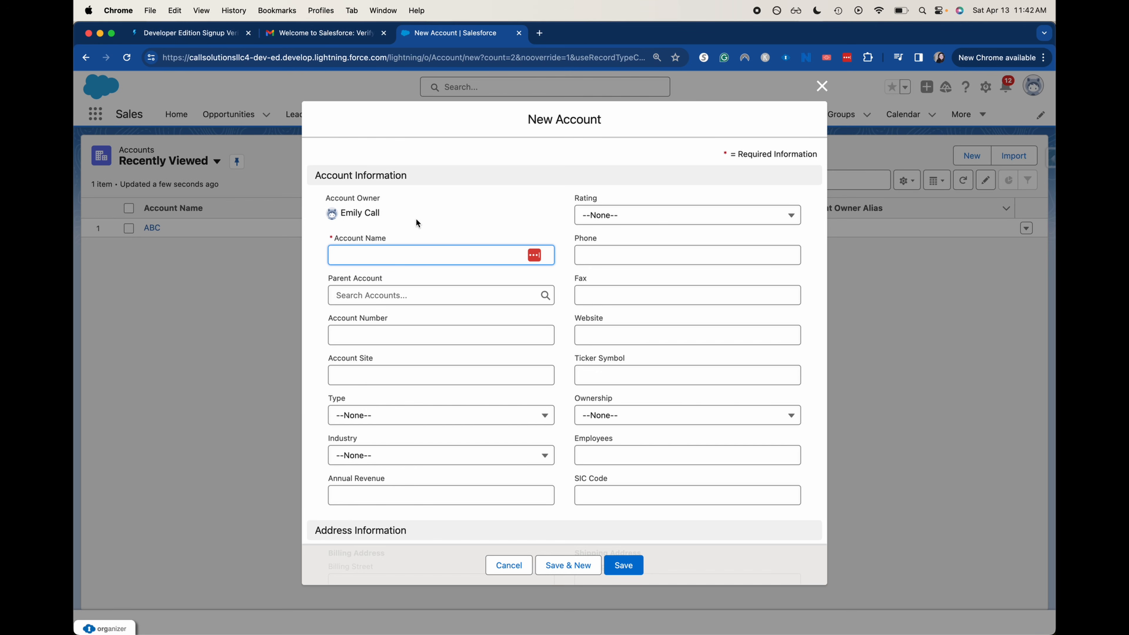
# Look over the New Account form, cancel it without creating an account, and open Contacts
pyautogui.scroll(-2, 417, 222)
pyautogui.scroll(-3, 417, 221)
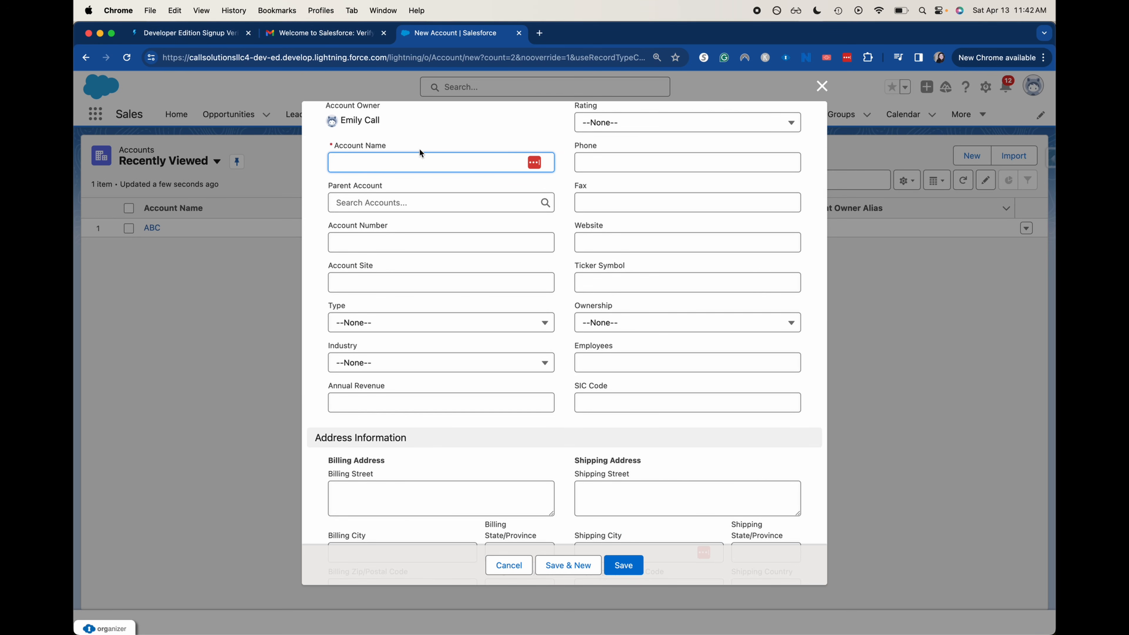
pyautogui.scroll(3, 634, 181)
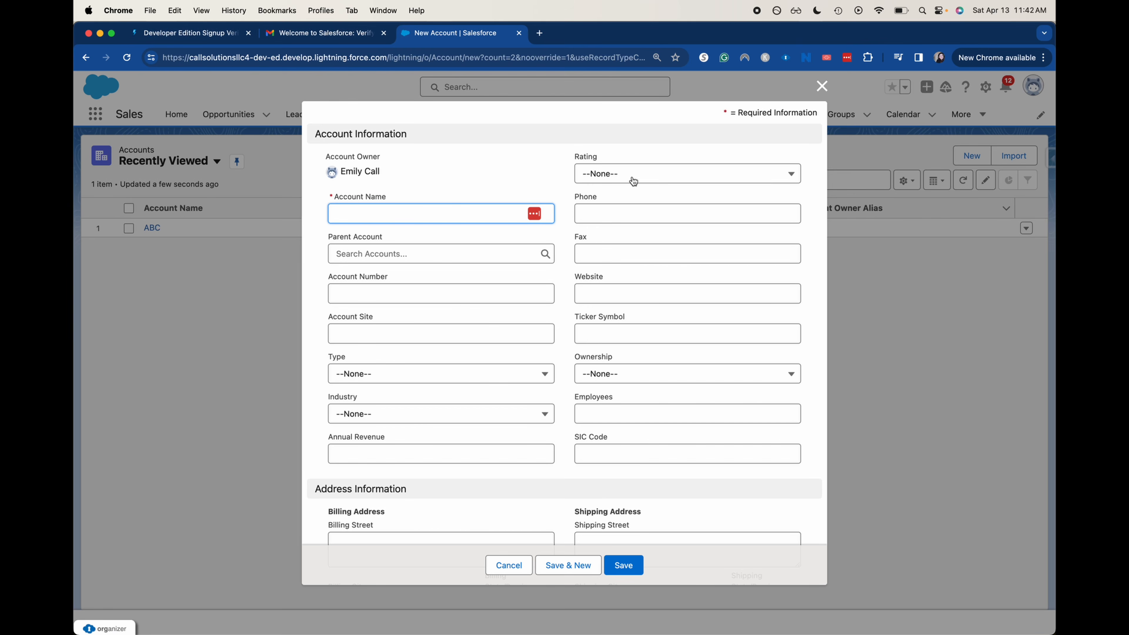
pyautogui.scroll(-15, 634, 181)
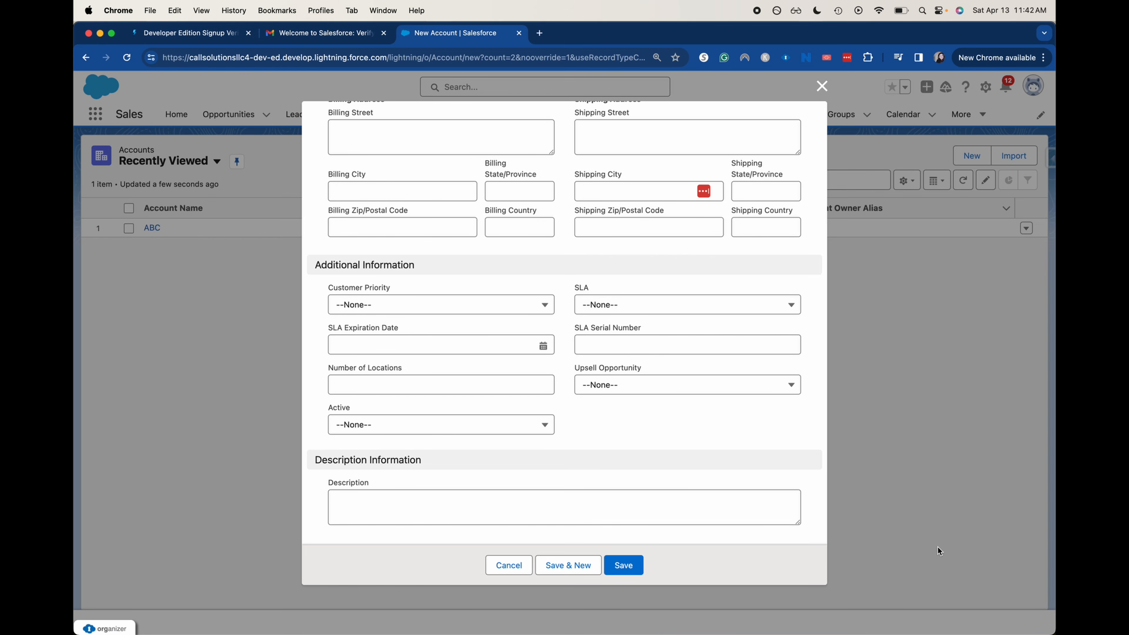
pyautogui.click(524, 566)
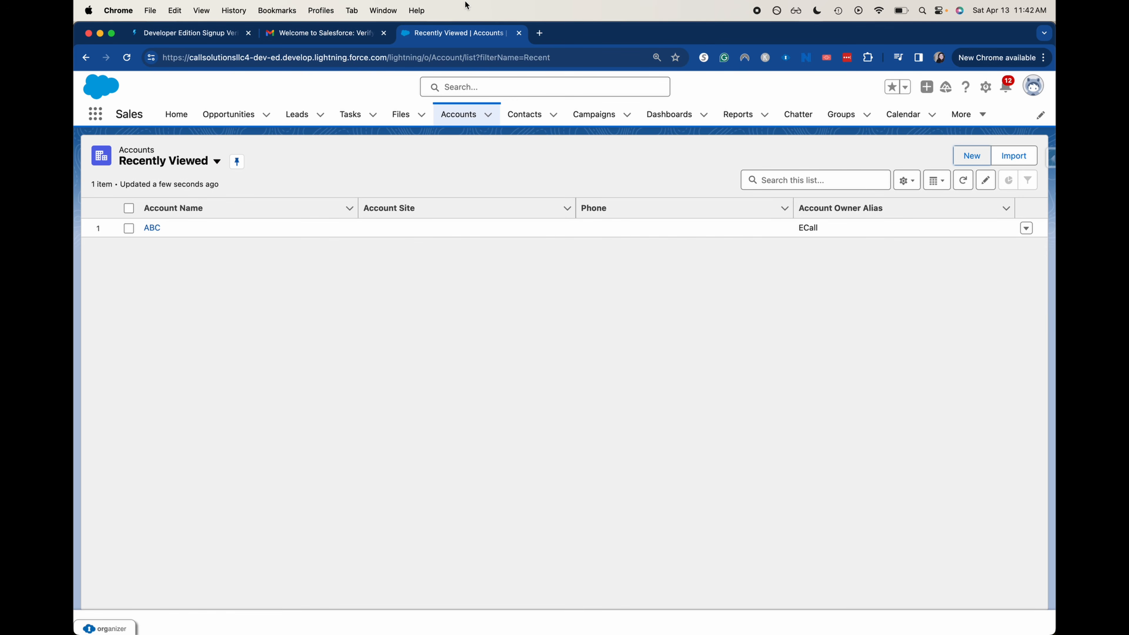
pyautogui.click(515, 117)
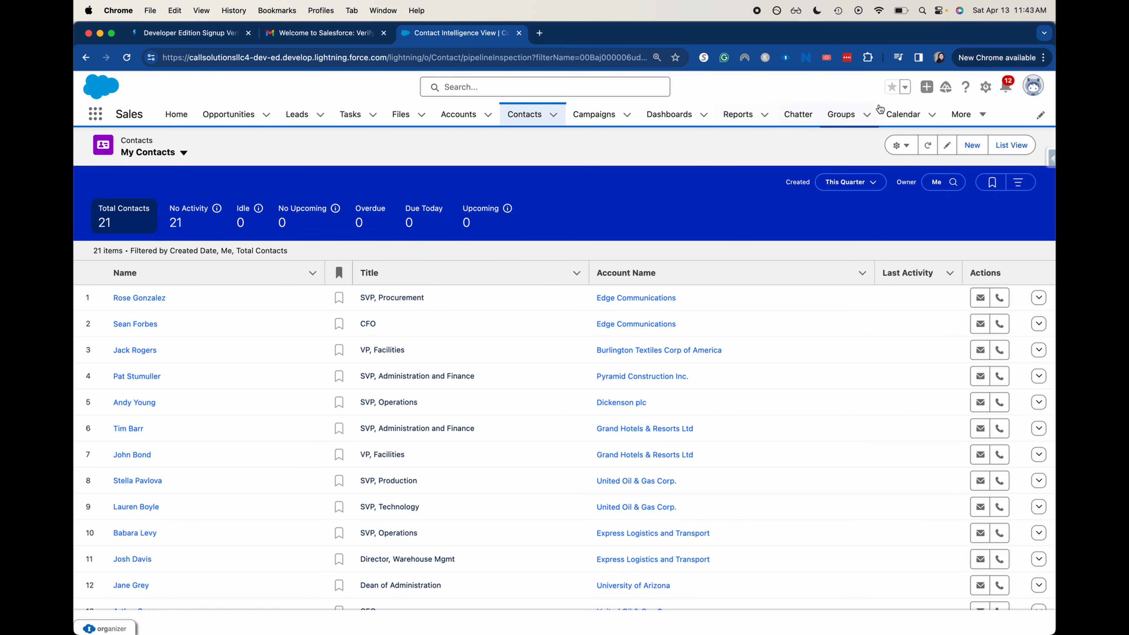
# Start a blank New Contact form from the My Contacts list
pyautogui.click(974, 143)
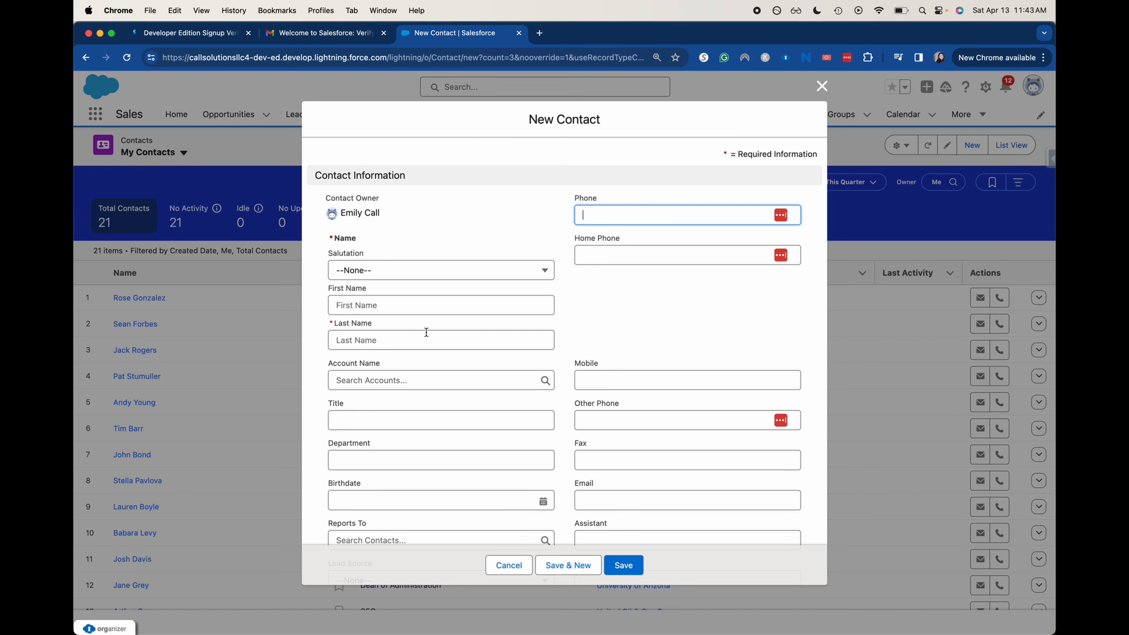
# Enter the contact's first and last name and link it to the ABC account
pyautogui.click(424, 309)
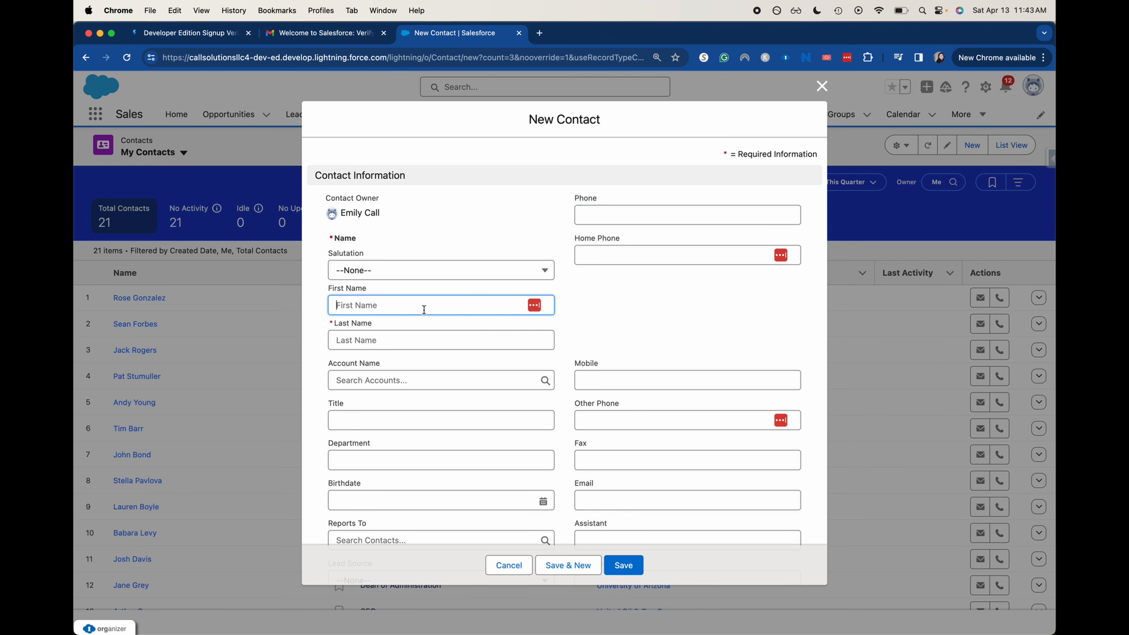
pyautogui.write('John')
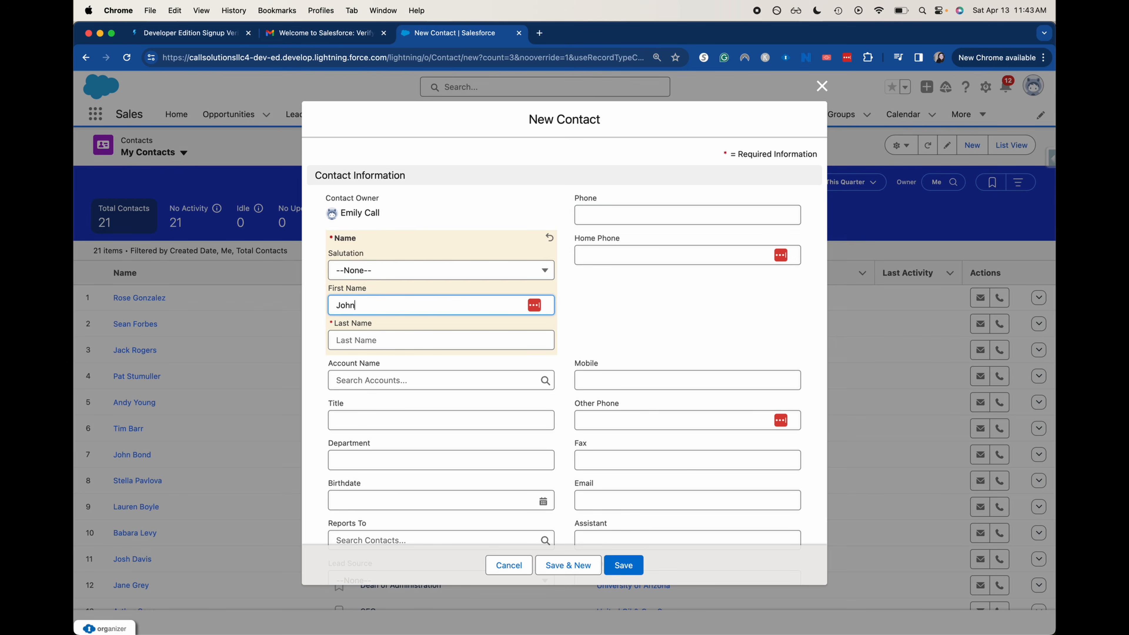
pyautogui.press('Tab')
pyautogui.write('Doe')
pyautogui.click(621, 287)
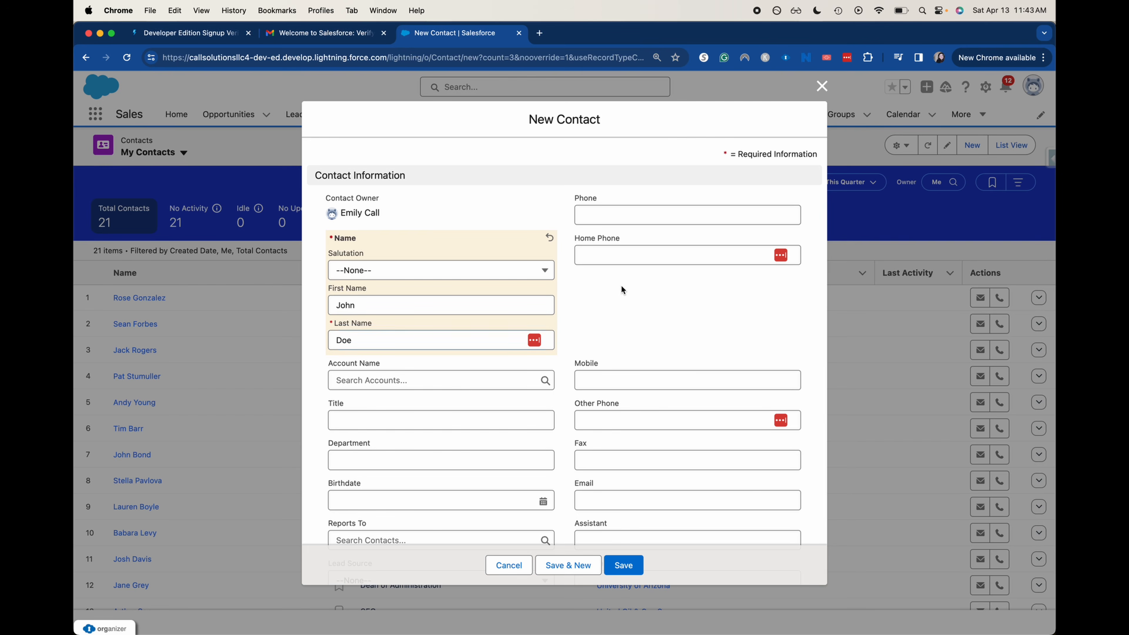
pyautogui.click(474, 381)
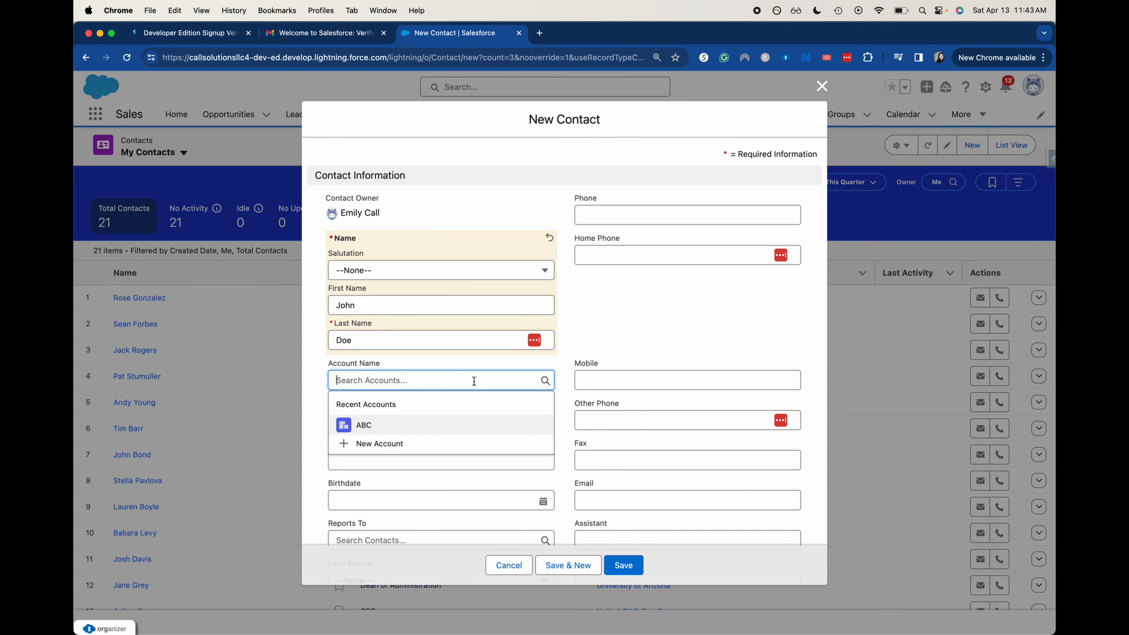
pyautogui.click(428, 425)
# Leave Lead Source and phone blank, then save the new contact
pyautogui.scroll(-3, 659, 378)
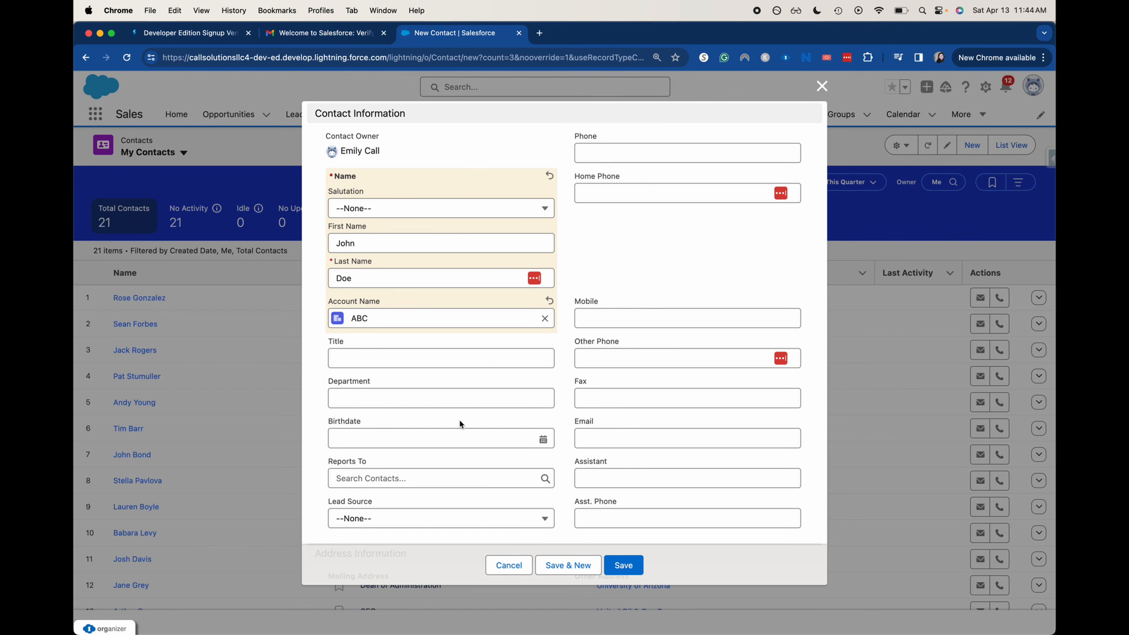
pyautogui.click(384, 516)
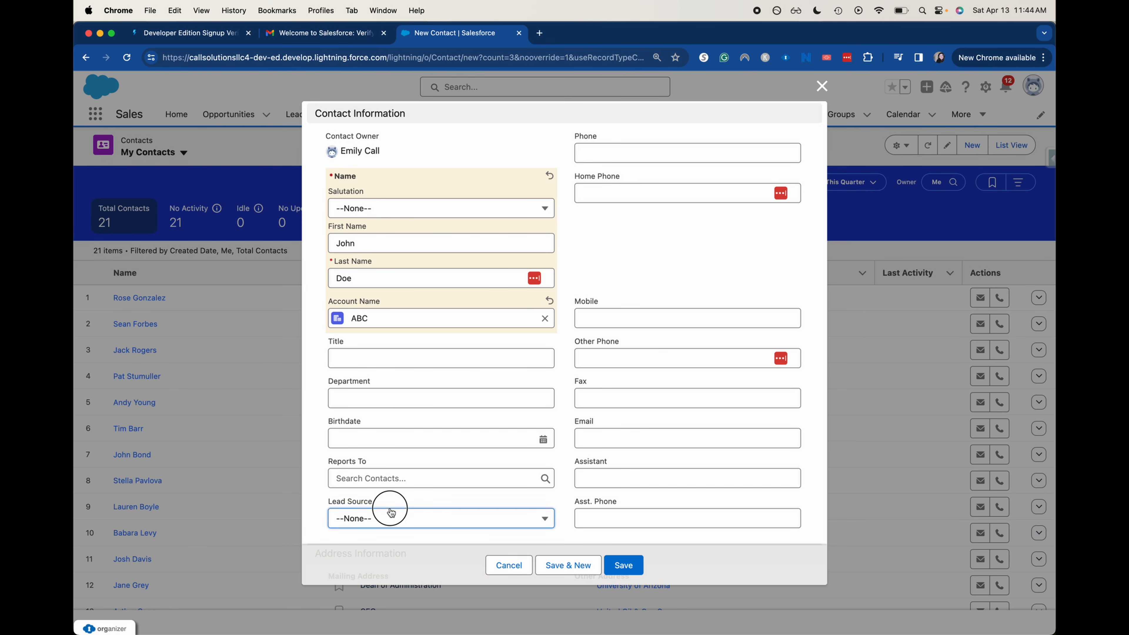
pyautogui.click(665, 270)
pyautogui.scroll(3, 664, 261)
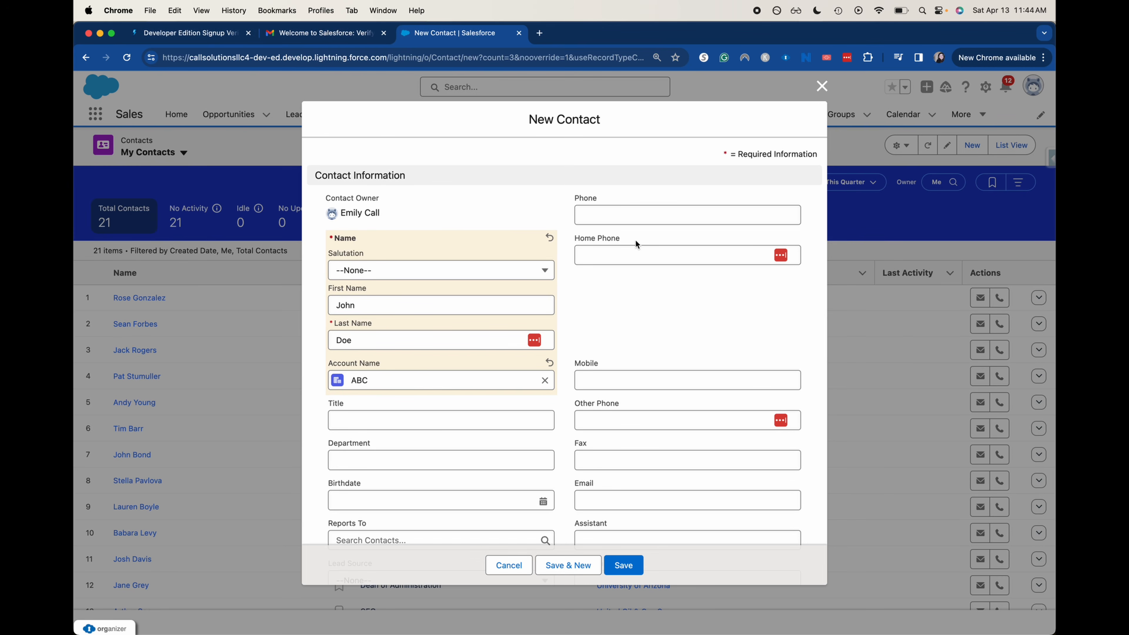
pyautogui.click(651, 217)
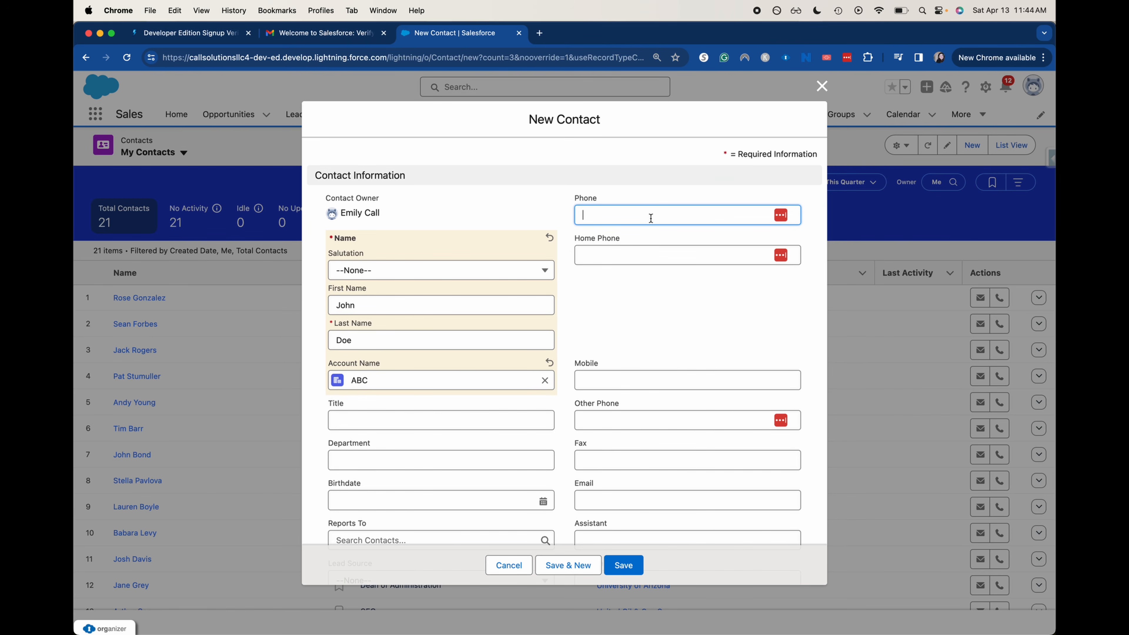
pyautogui.scroll(-10, 651, 218)
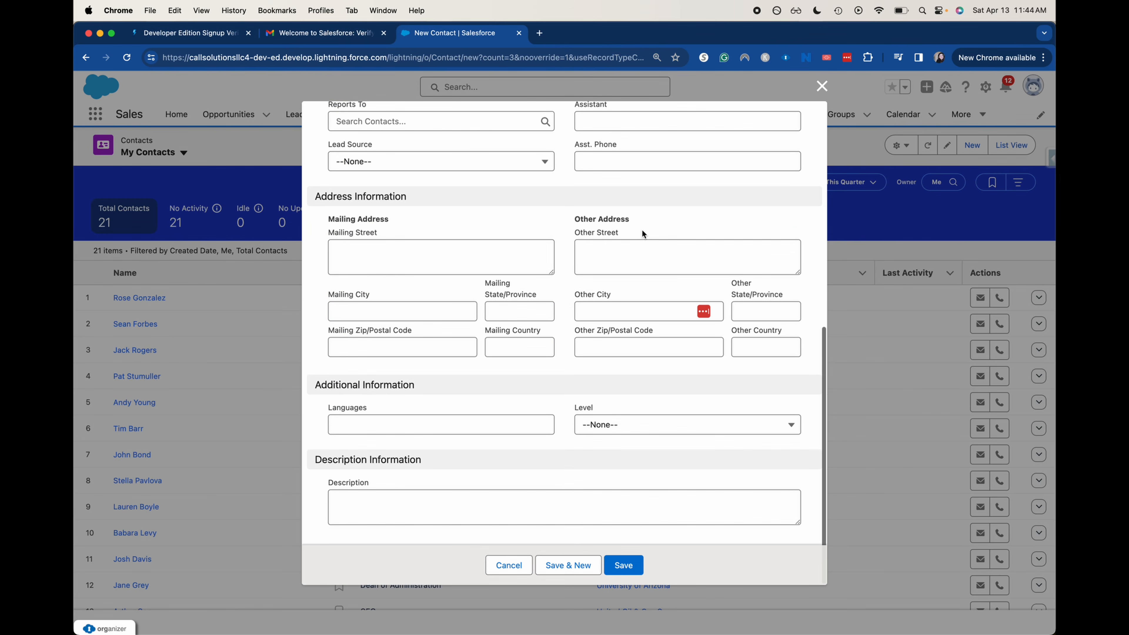
pyautogui.scroll(10, 641, 228)
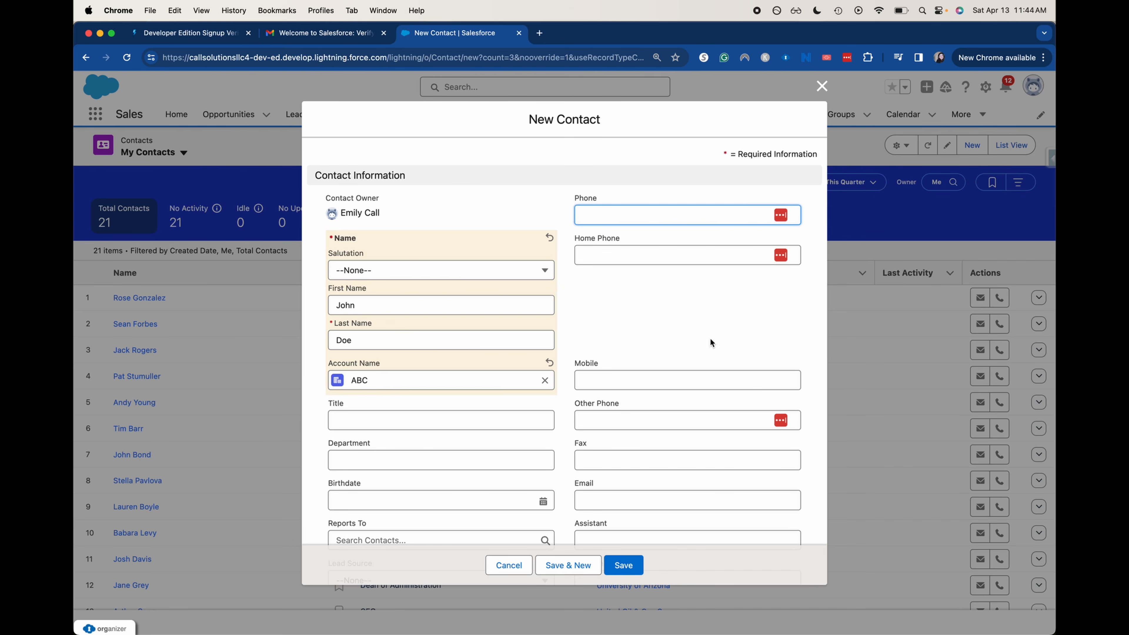
pyautogui.click(611, 565)
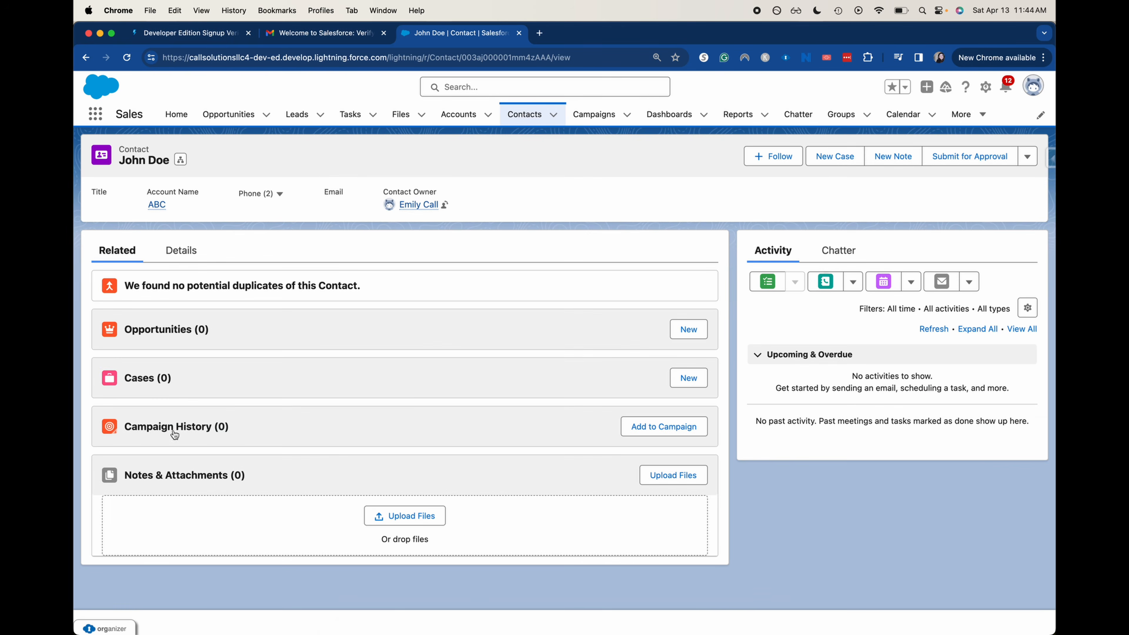
# Review the saved contact's Details and Related tabs, then show the Opportunities list
pyautogui.click(190, 256)
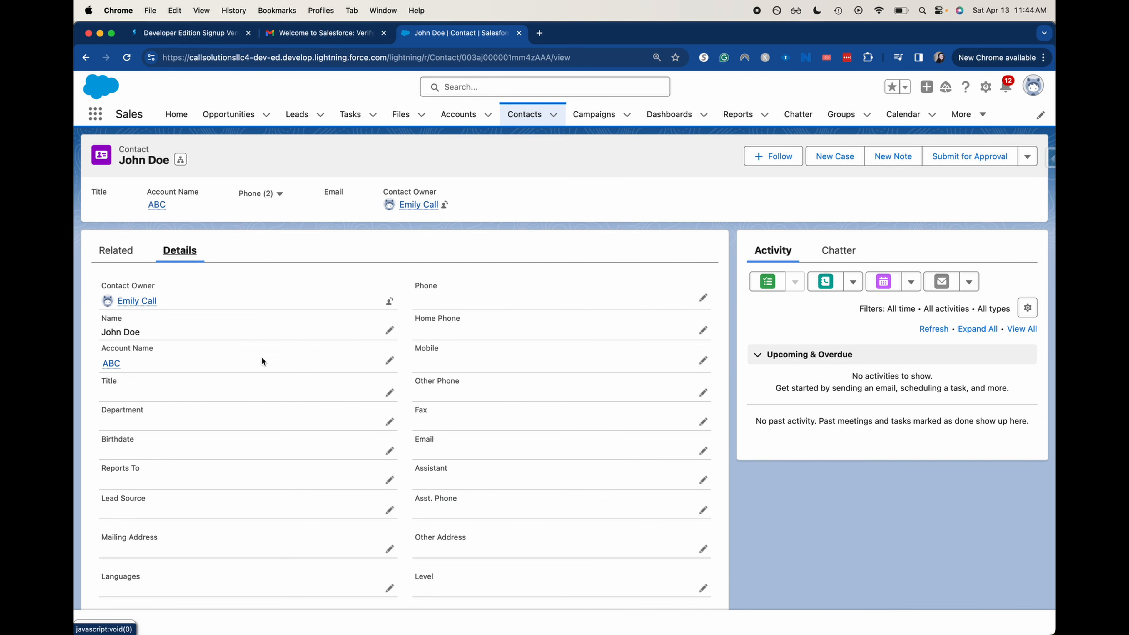
pyautogui.scroll(-3, 263, 361)
pyautogui.scroll(3, 428, 394)
pyautogui.click(117, 249)
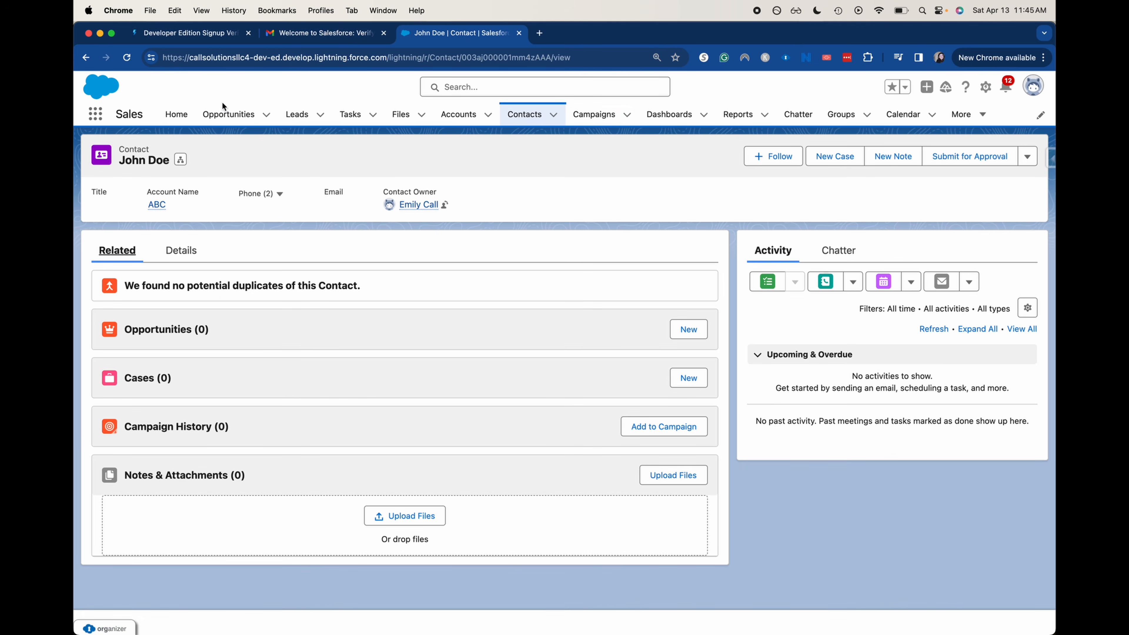
pyautogui.click(214, 114)
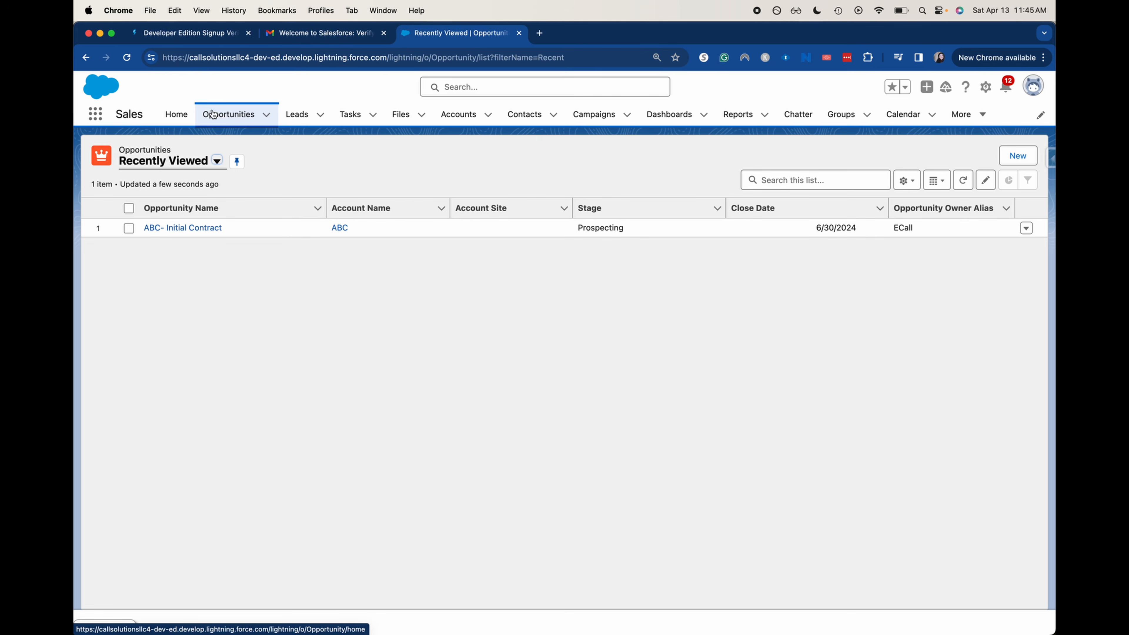
# Open the ABC- Initial Contract opportunity and view its Details fields
pyautogui.click(189, 227)
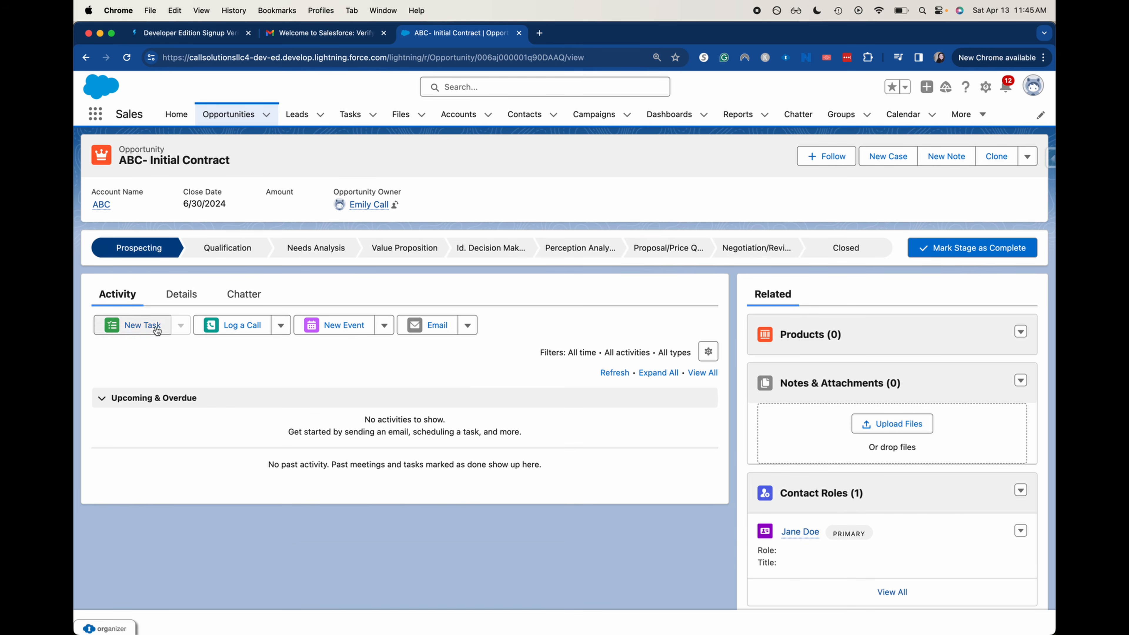
pyautogui.click(183, 297)
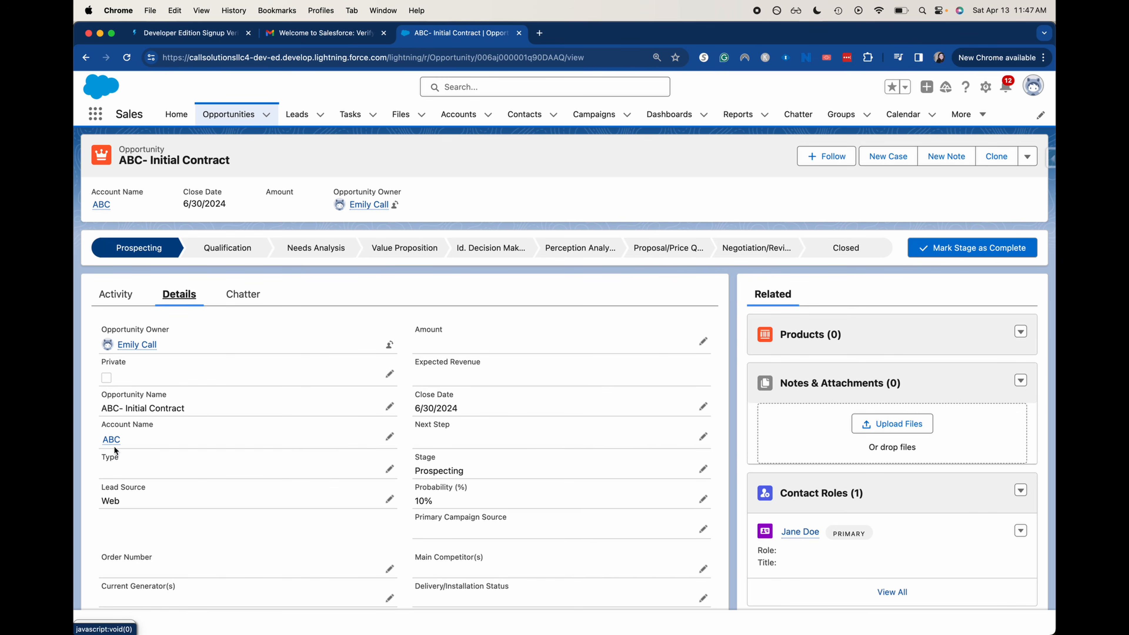
# Change the ABC- Initial Contract opportunity's Amount to 100,000 and save it
pyautogui.moveTo(108, 445)
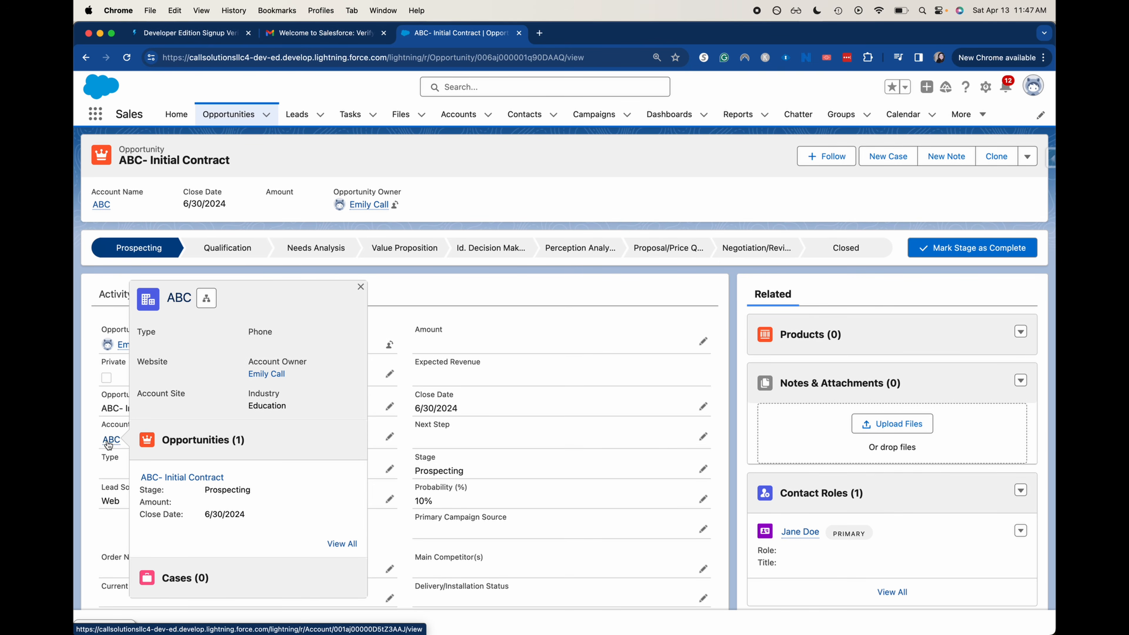
pyautogui.scroll(-3, 139, 536)
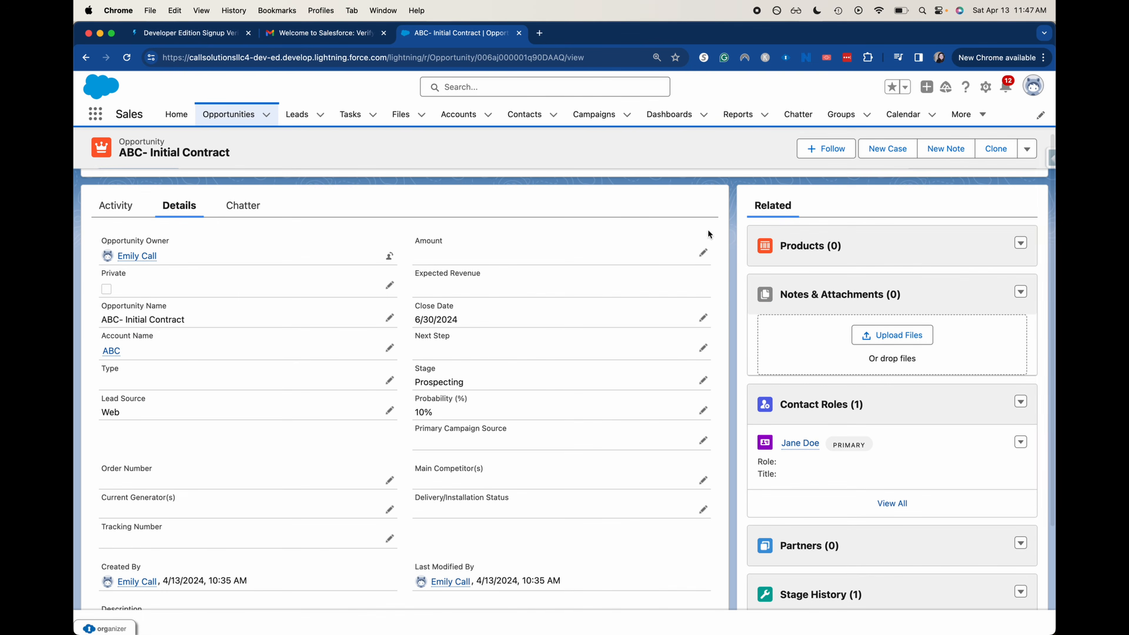
pyautogui.click(704, 252)
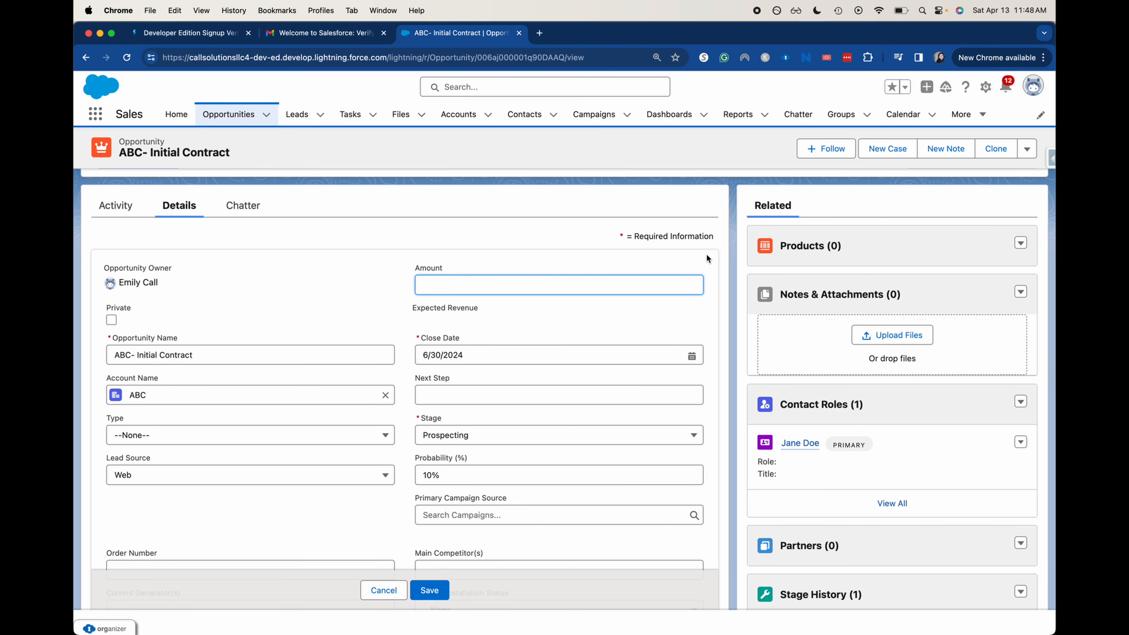
pyautogui.write('100,')
pyautogui.write('00000')
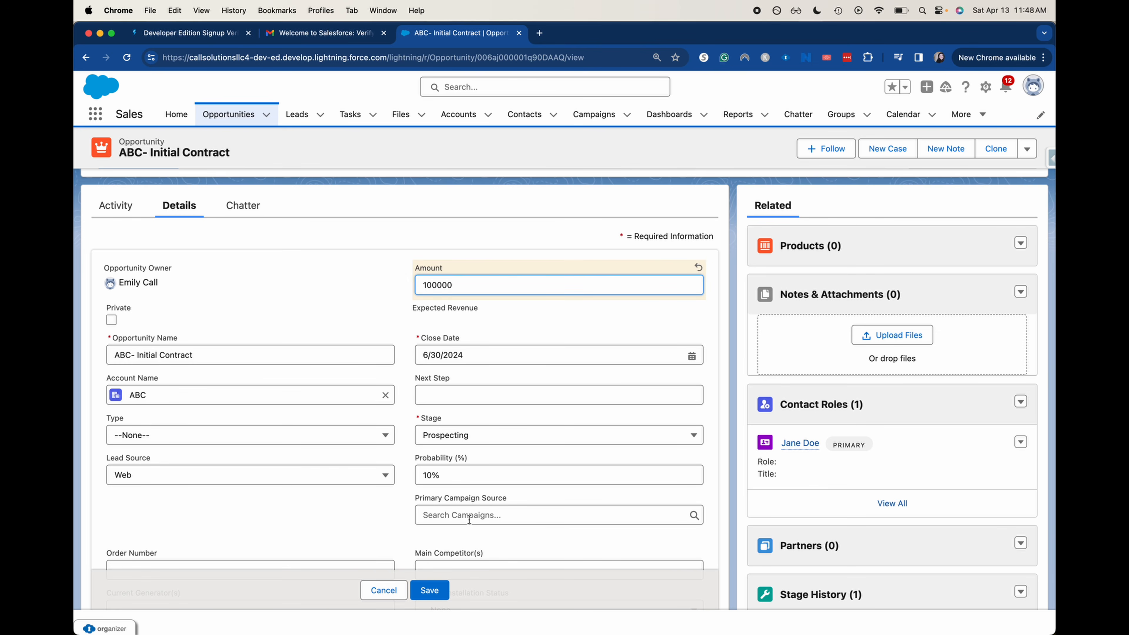
pyautogui.click(430, 590)
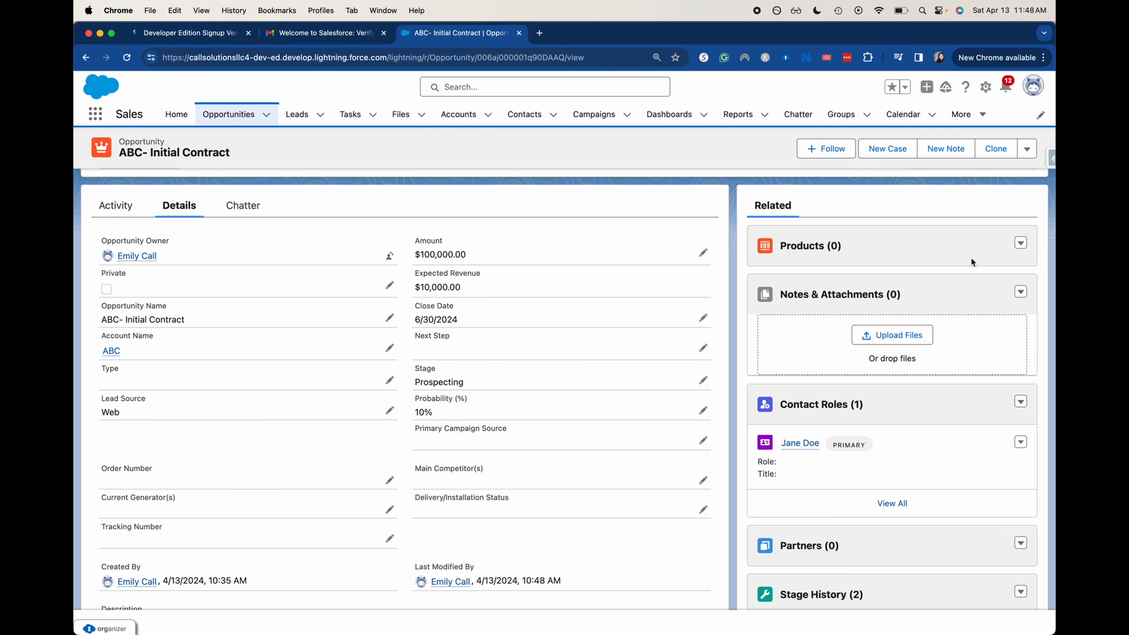
pyautogui.click(1027, 149)
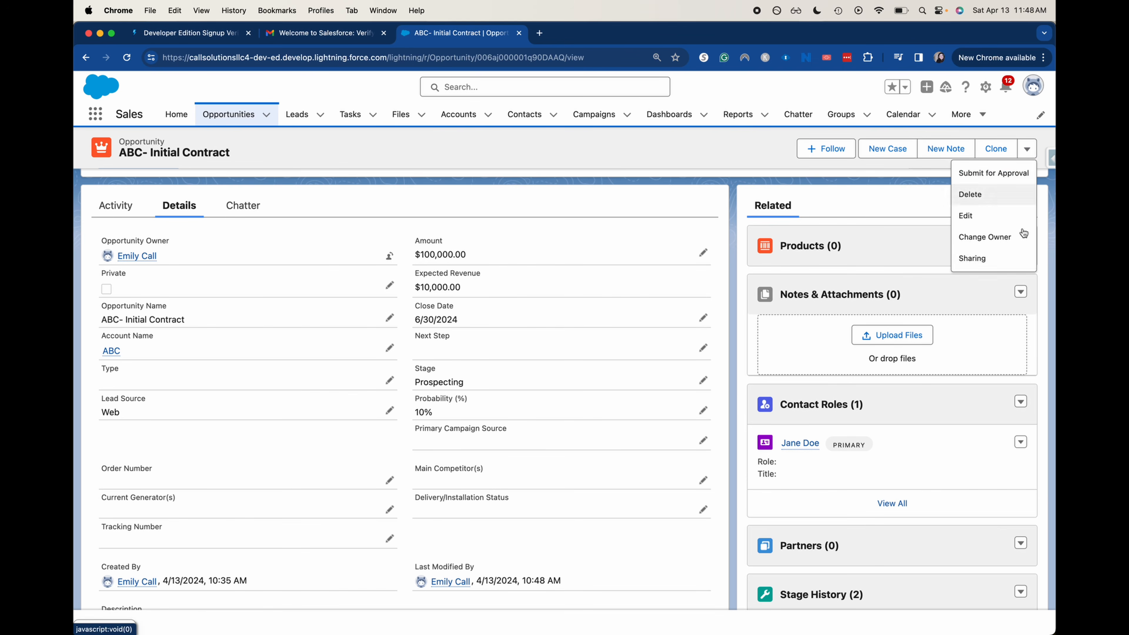
pyautogui.click(996, 215)
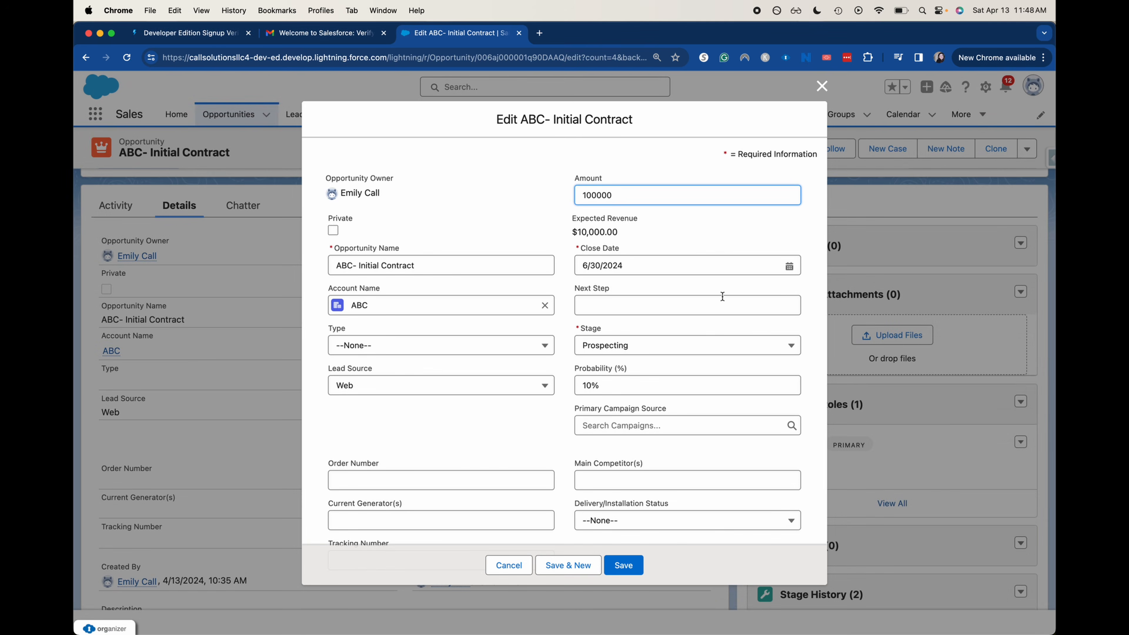
pyautogui.click(622, 227)
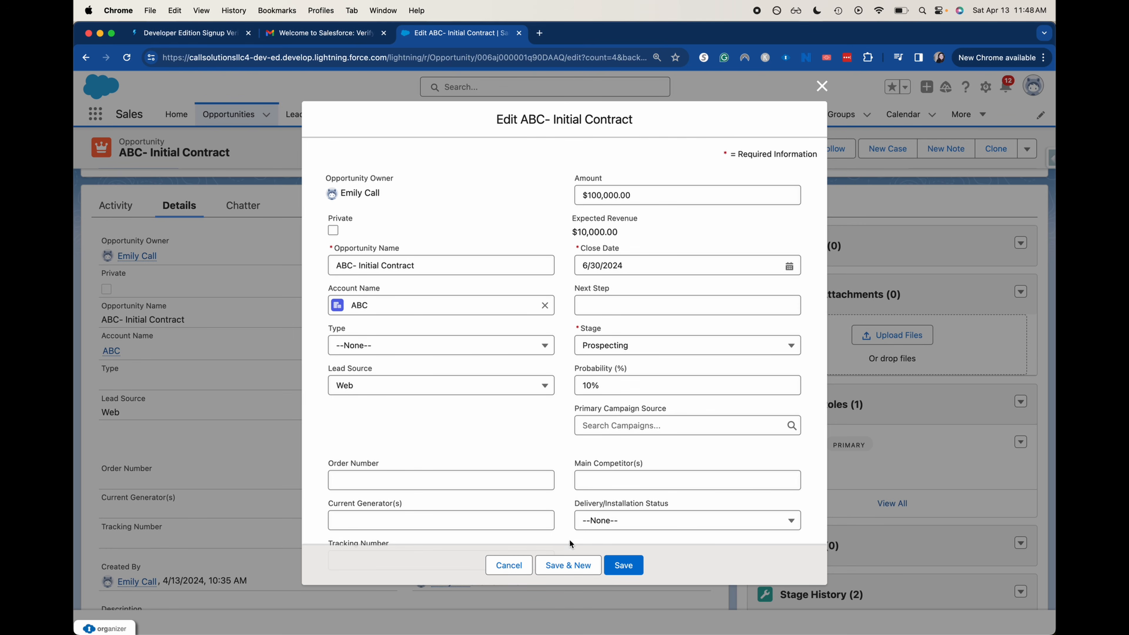
pyautogui.click(508, 564)
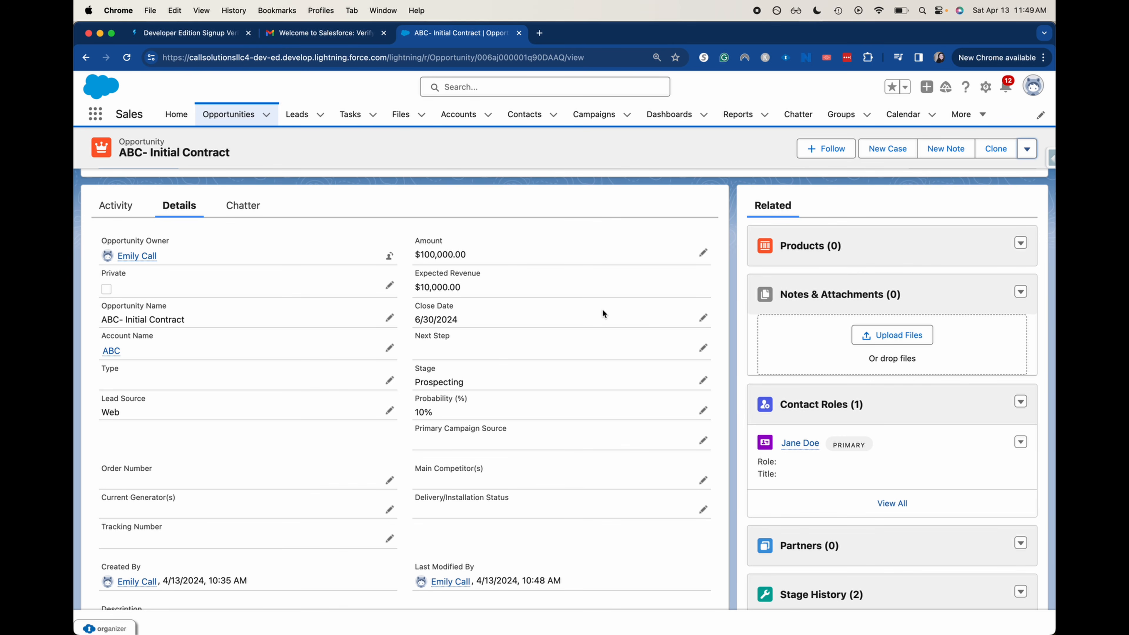
# Edit the opportunity's Description inline and save the record with it left blank
pyautogui.scroll(-5, 603, 313)
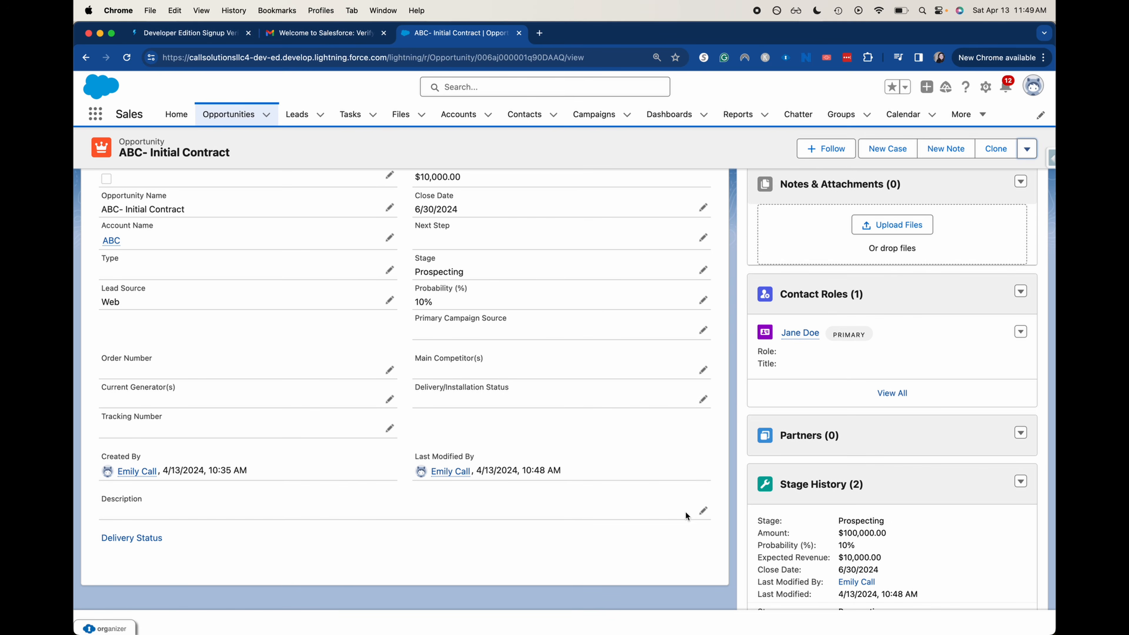
pyautogui.click(701, 511)
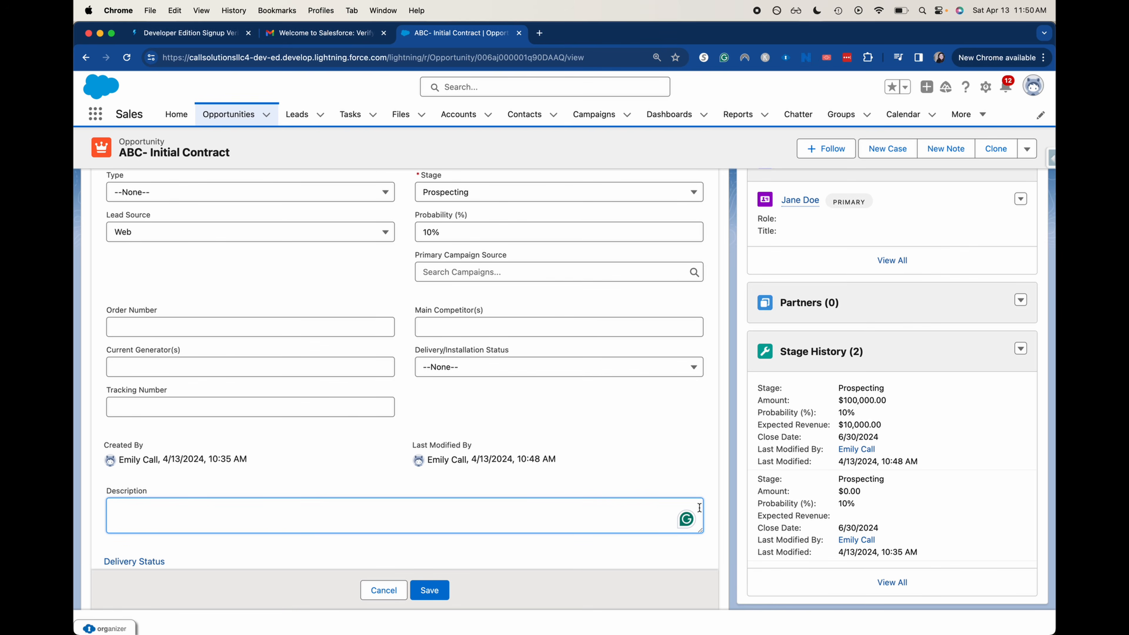
pyautogui.click(414, 589)
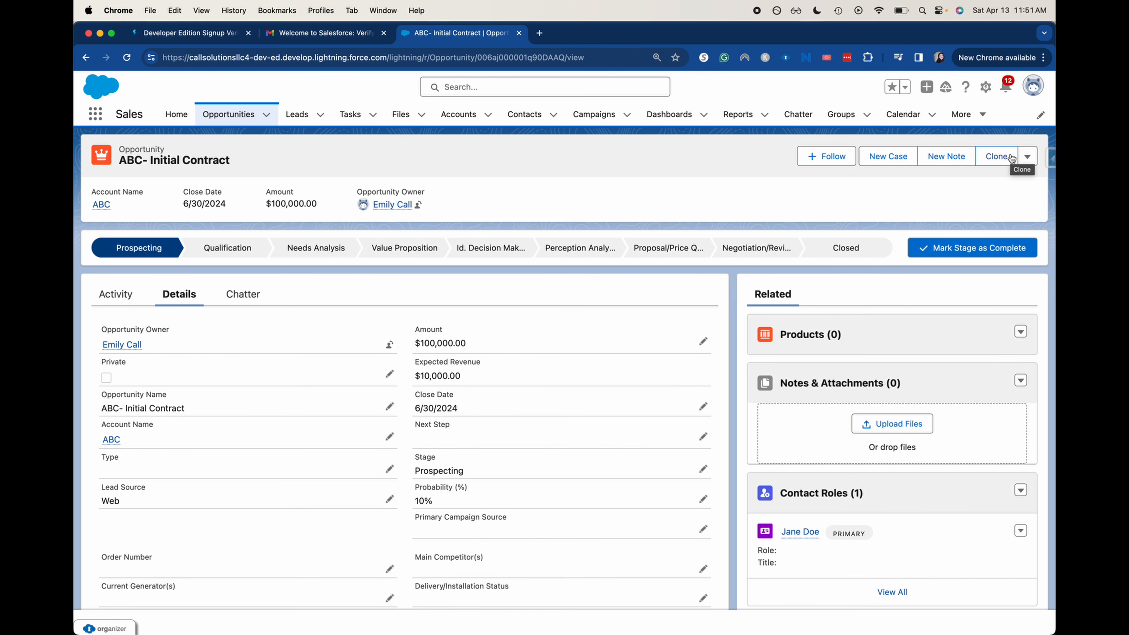
# Review the opportunity's Stage History, then show the record actions menu beside Clone
pyautogui.scroll(-3, 954, 340)
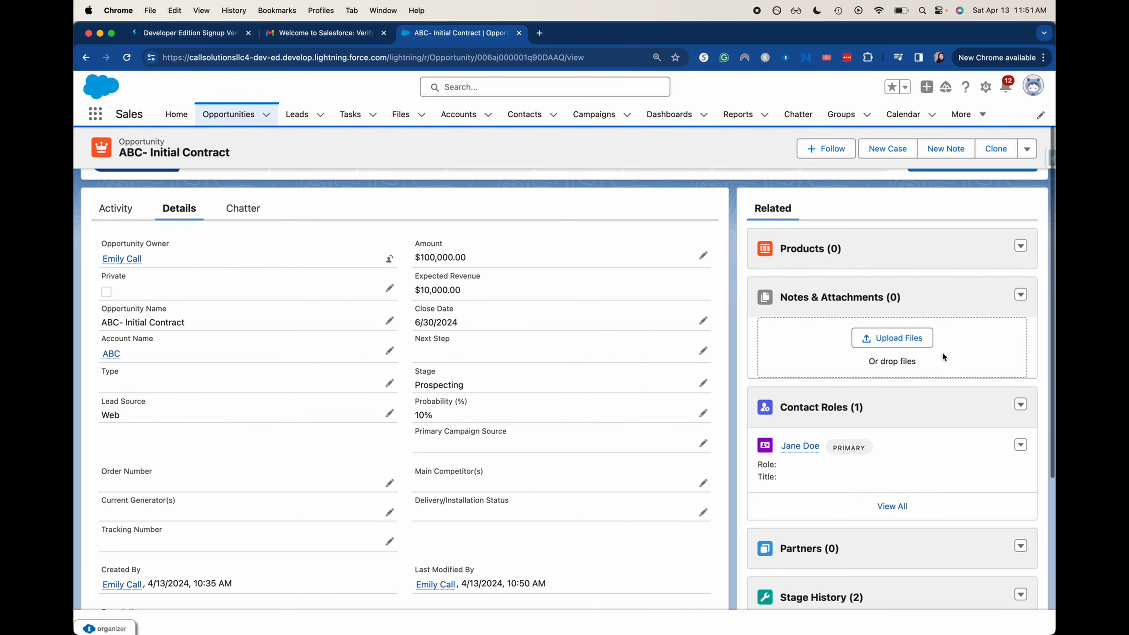
pyautogui.scroll(-3, 915, 468)
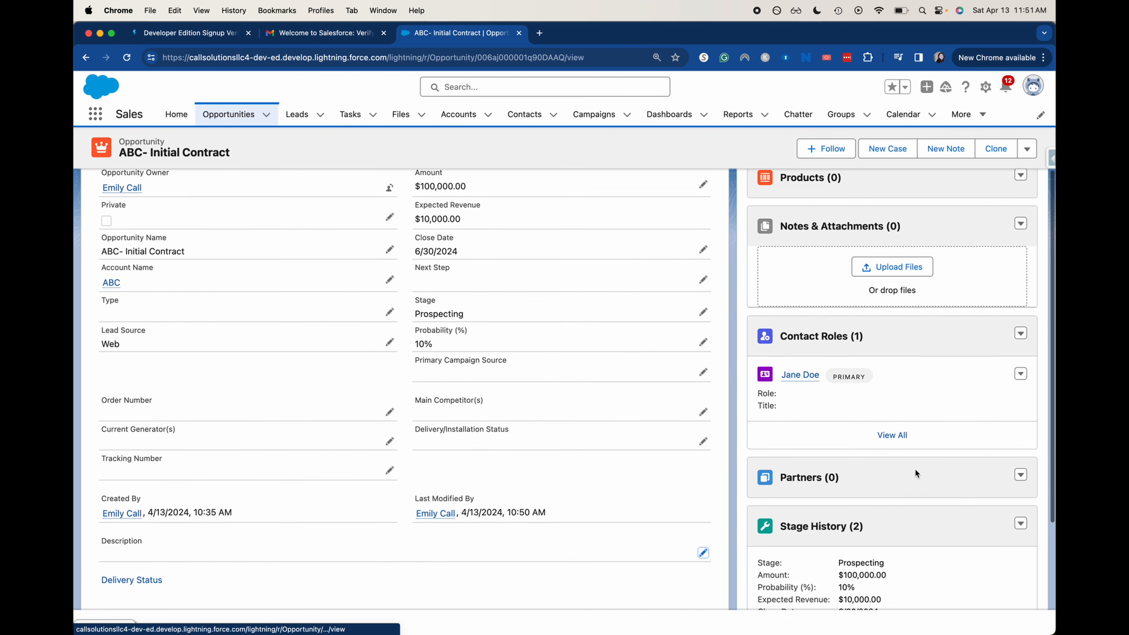
pyautogui.scroll(-5, 876, 520)
pyautogui.scroll(-3, 875, 520)
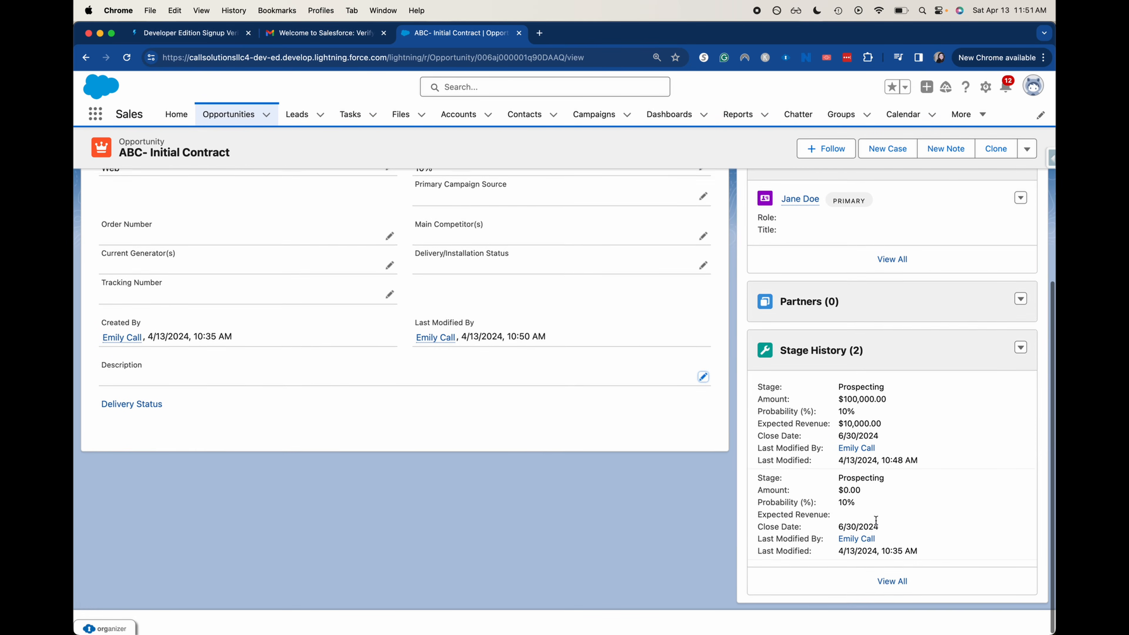
pyautogui.scroll(10, 874, 519)
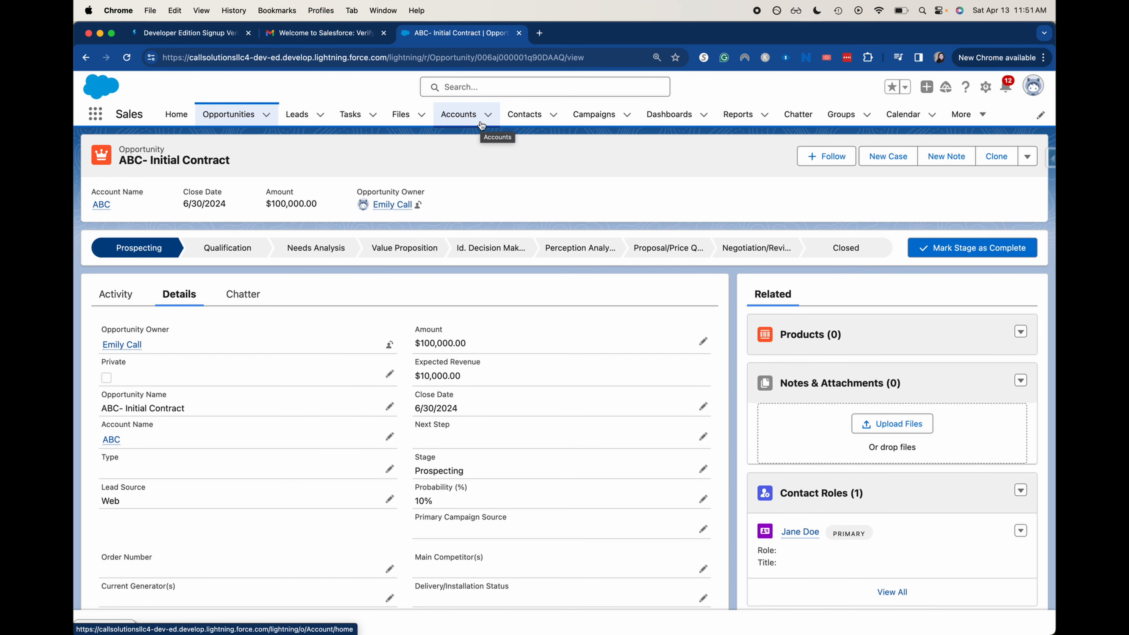
pyautogui.click(1027, 156)
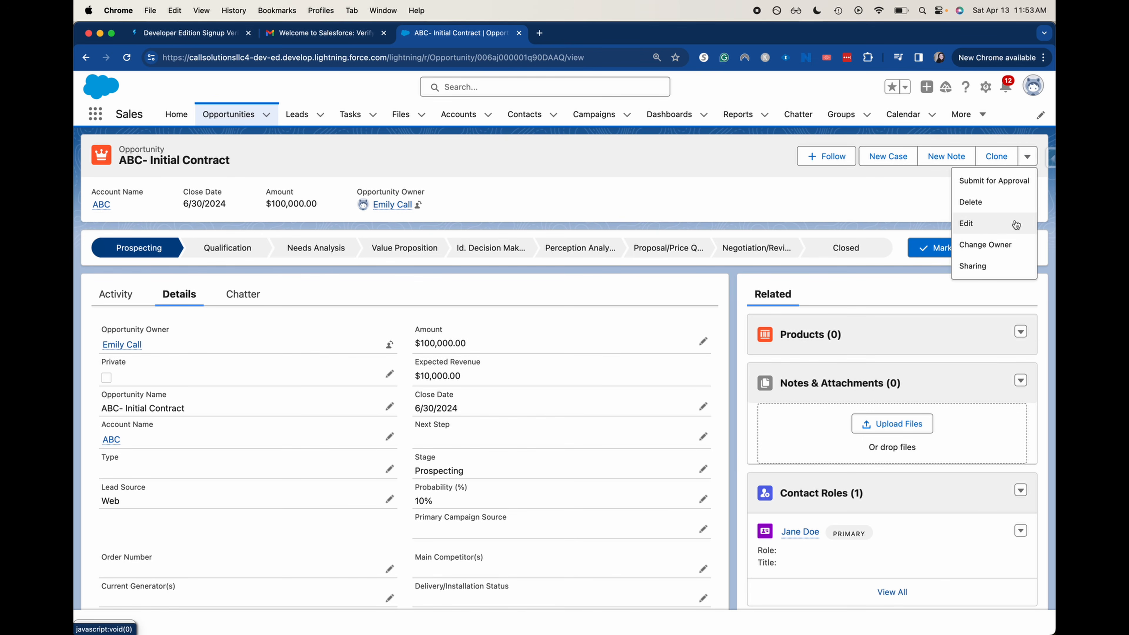
pyautogui.click(1009, 260)
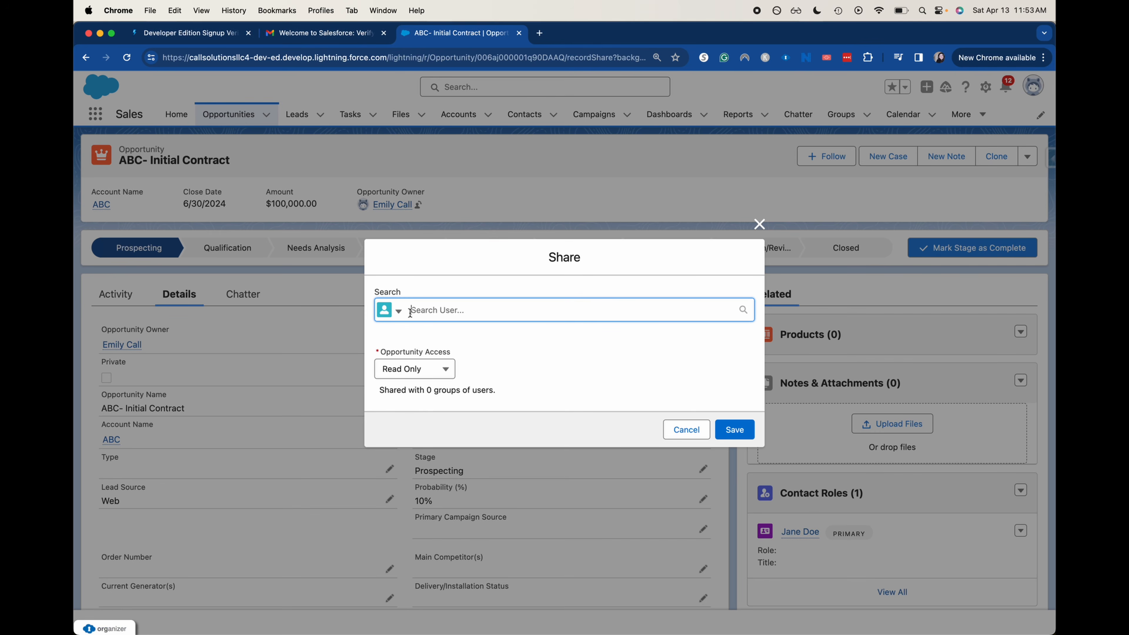
pyautogui.click(399, 311)
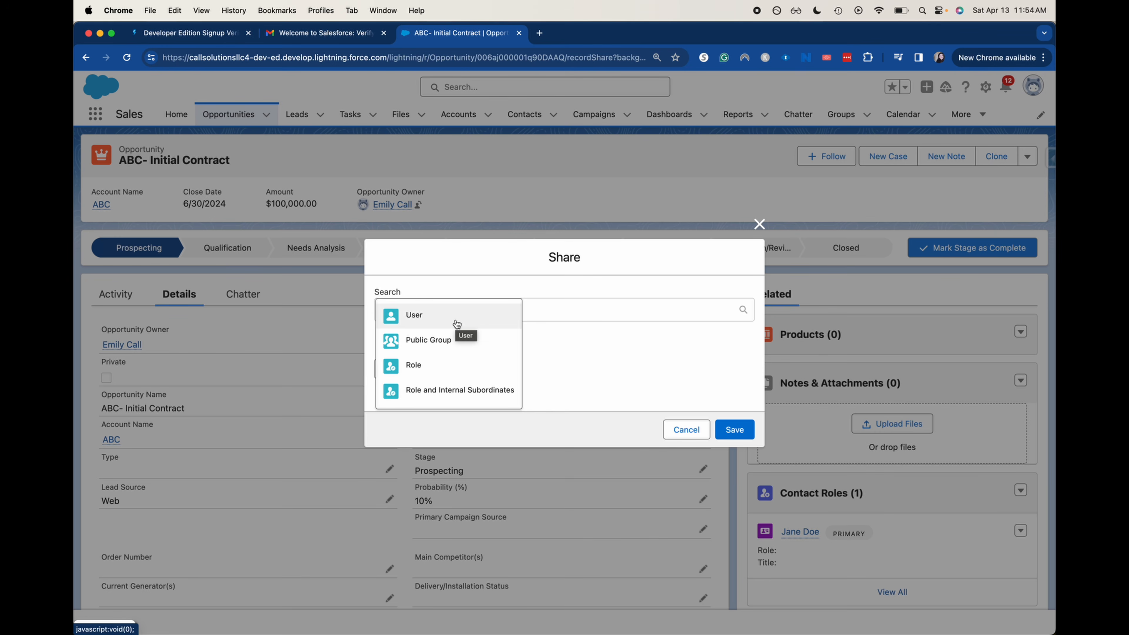
pyautogui.click(638, 381)
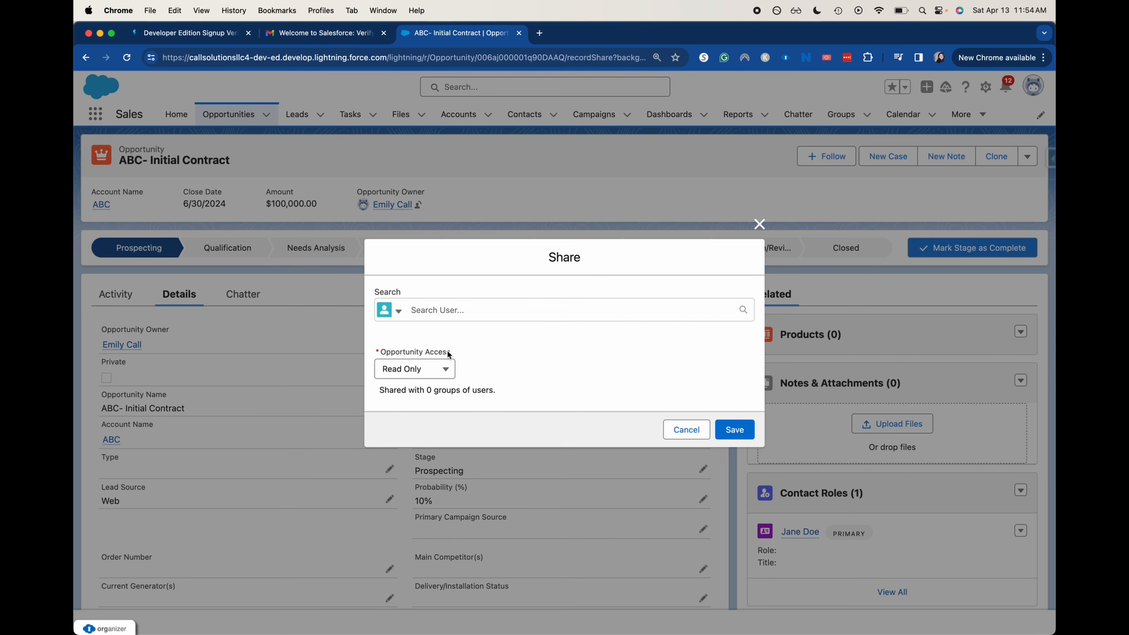
pyautogui.click(429, 369)
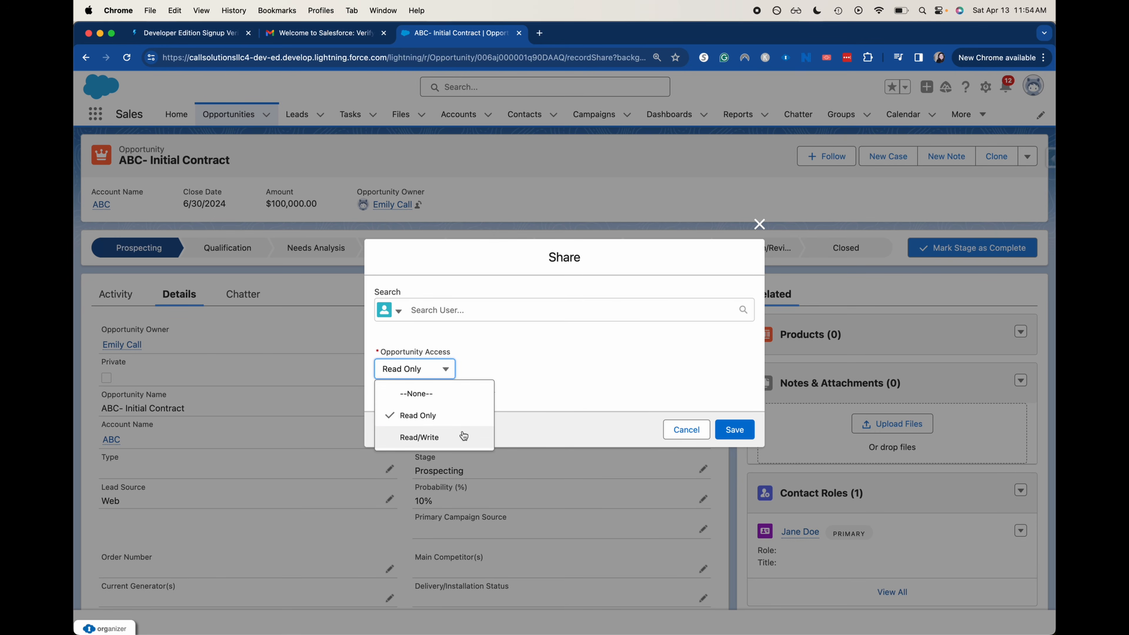
pyautogui.click(687, 429)
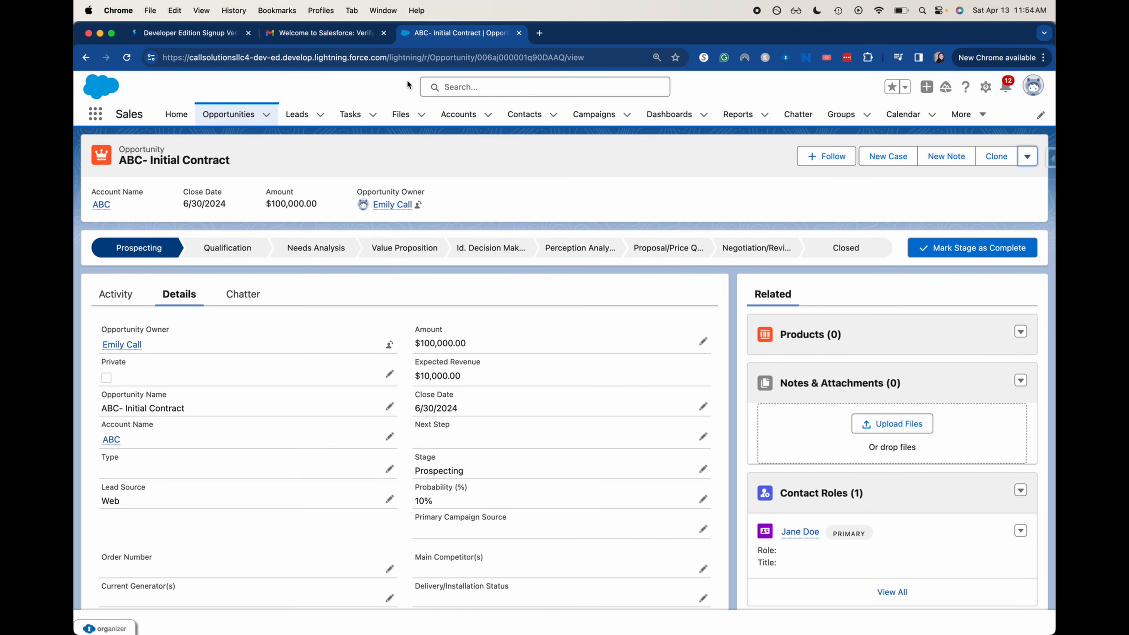
# Copy the opportunity's record ID from the browser's web address
pyautogui.click(413, 59)
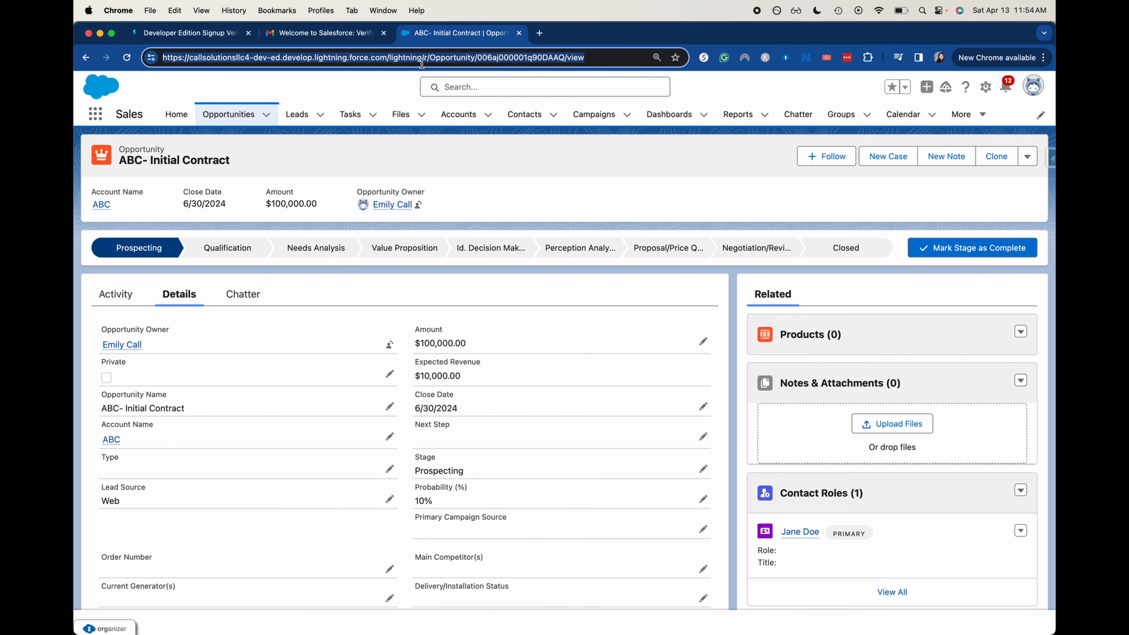
pyautogui.click(564, 59)
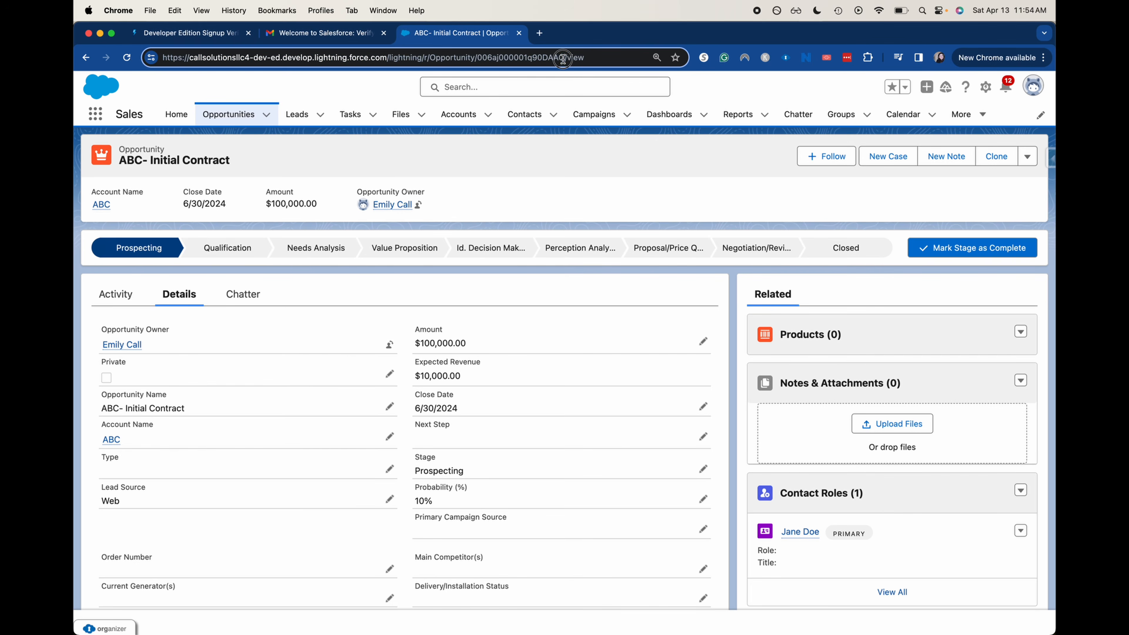
pyautogui.moveTo(562, 59); pyautogui.dragTo(482, 59)
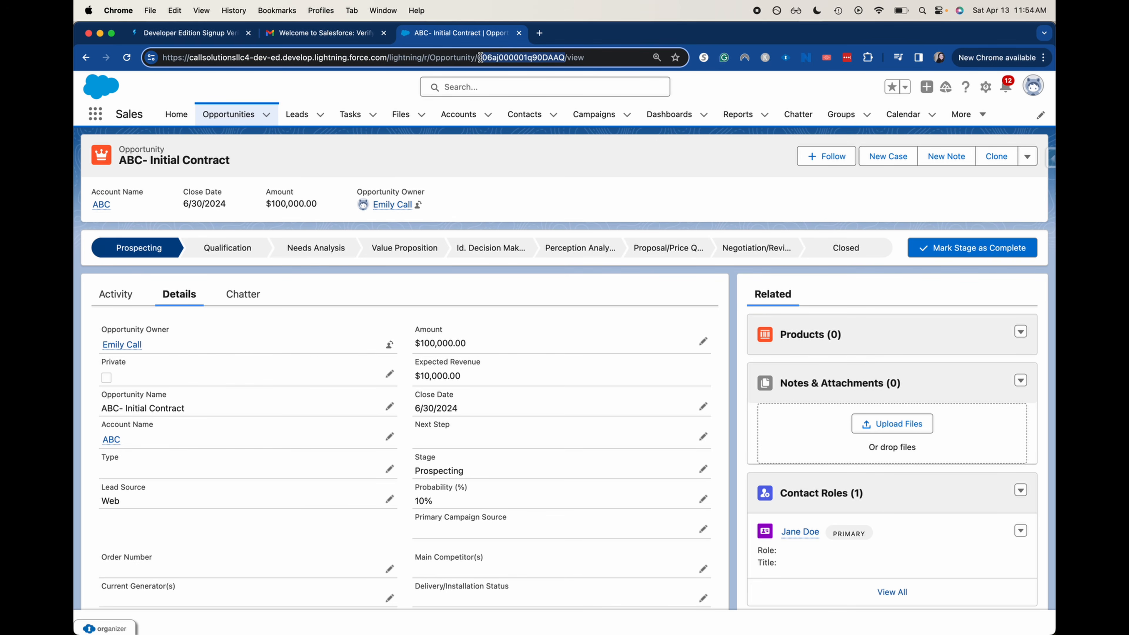
pyautogui.hotkey('shift', 'Left')
pyautogui.press('super+c')
pyautogui.press('super+c')
# From Seller Home, load the opportunity by pasting its record ID onto the org domain
pyautogui.click(177, 114)
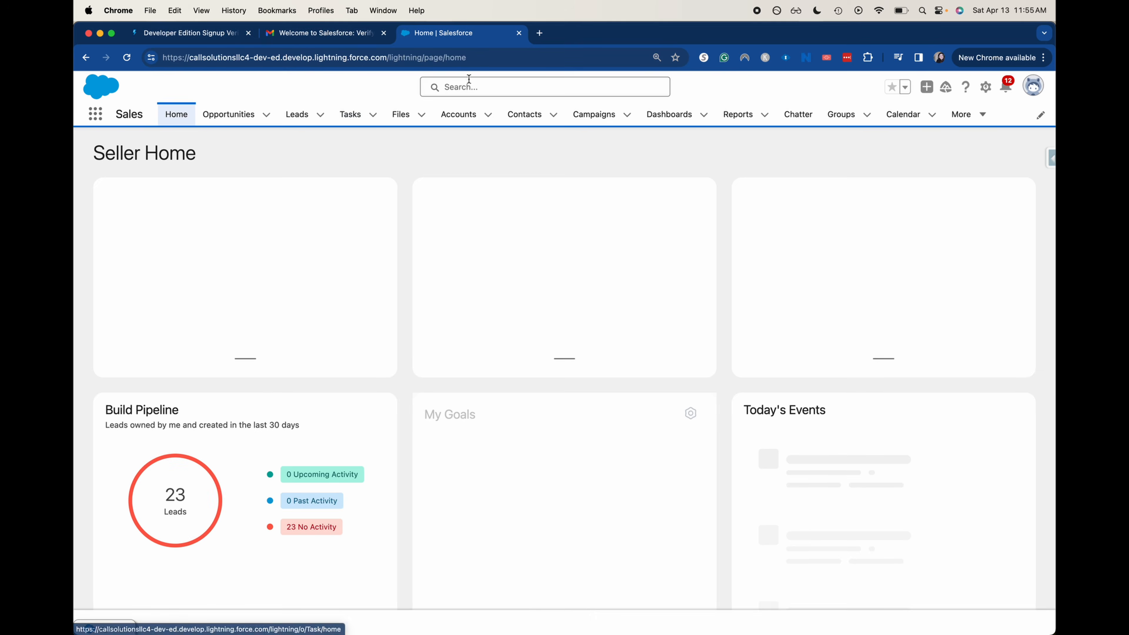
pyautogui.click(484, 58)
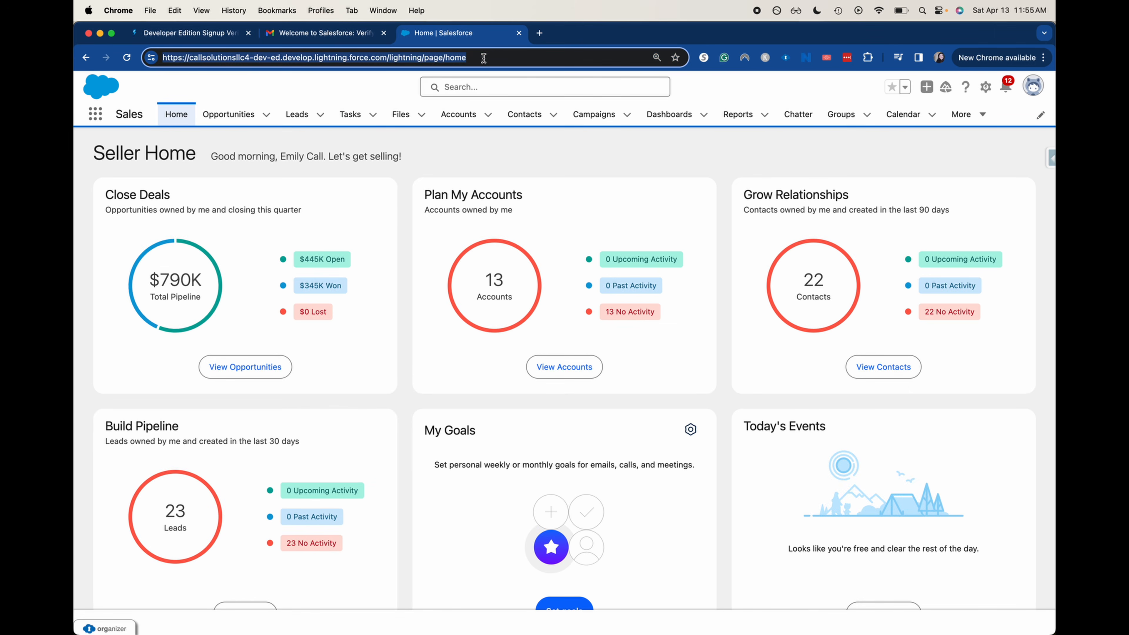
pyautogui.click(484, 58)
pyautogui.press('BackSpace')
pyautogui.press('BackSpace')
pyautogui.press('BackSpace')
pyautogui.press('BackSpace')
pyautogui.press('BackSpace')
pyautogui.press('BackSpace')
pyautogui.press('BackSpace')
pyautogui.press('BackSpace')
pyautogui.press('BackSpace')
pyautogui.press('BackSpace')
pyautogui.press('BackSpace')
pyautogui.press('BackSpace')
pyautogui.press('BackSpace')
pyautogui.press('BackSpace')
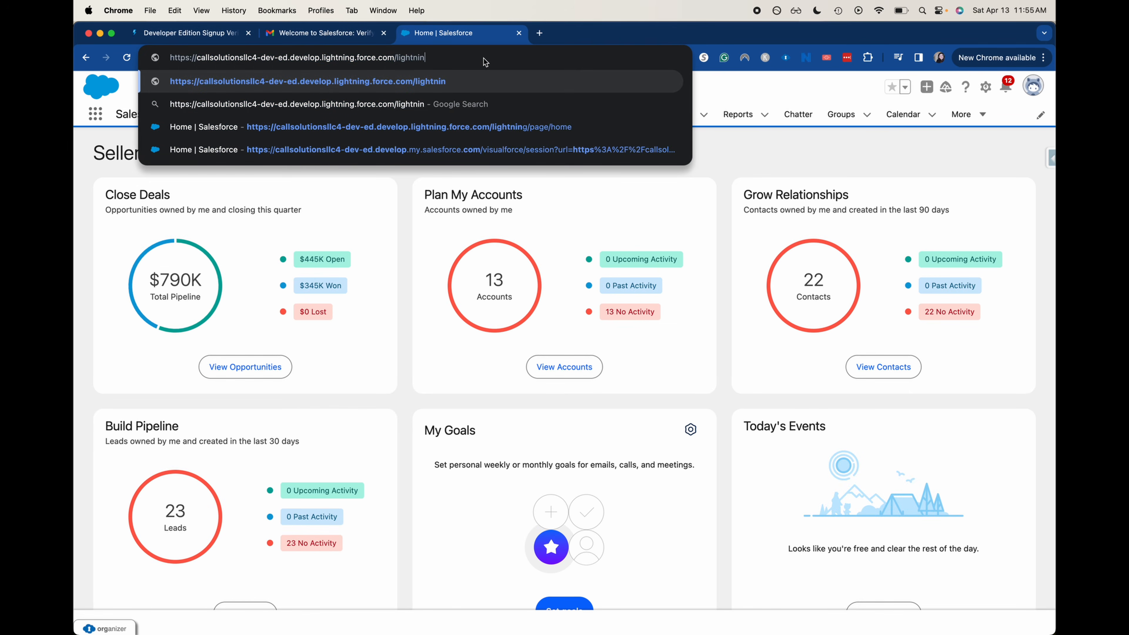
pyautogui.press('BackSpace')
pyautogui.press('BackSpace')
pyautogui.press('BackSpace')
pyautogui.press('BackSpace')
pyautogui.press('BackSpace')
pyautogui.press('BackSpace')
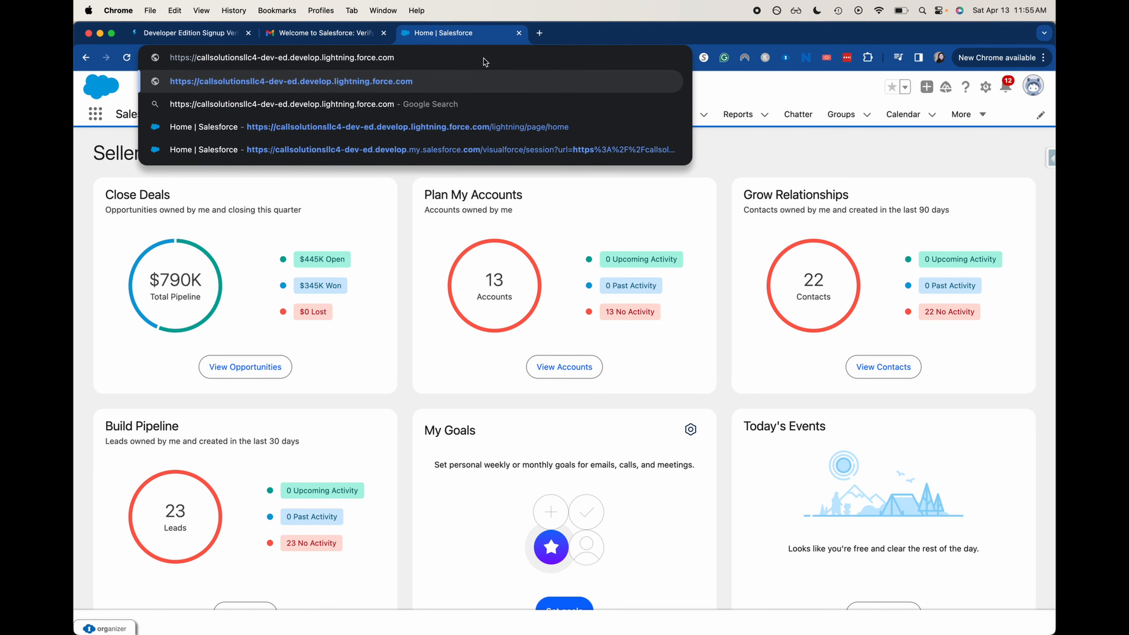
pyautogui.press('super+v')
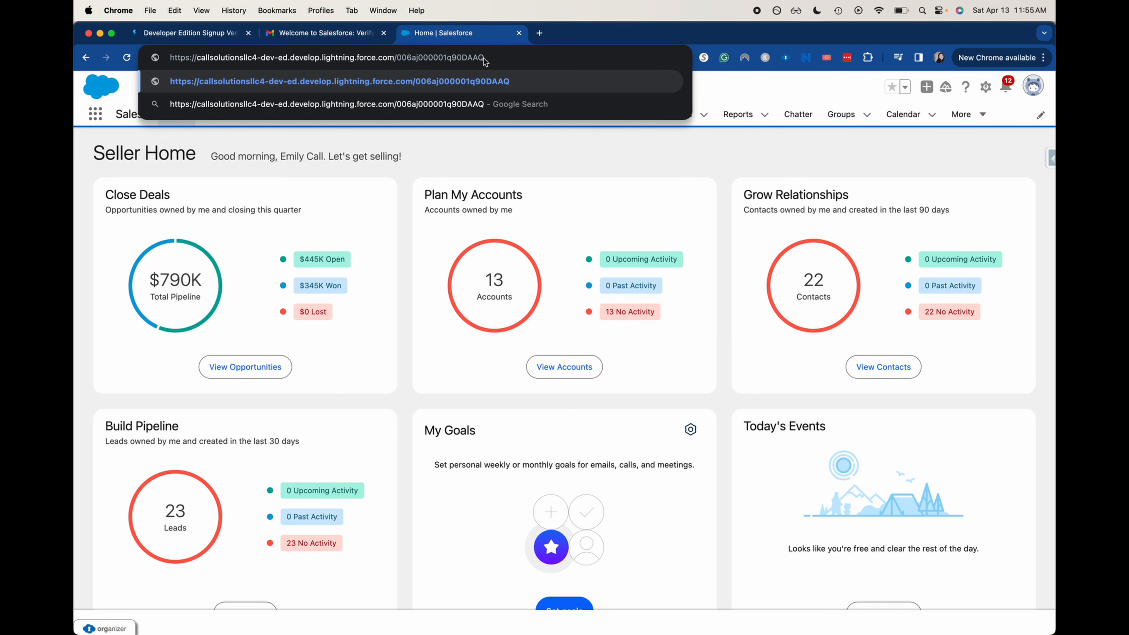
pyautogui.press('Return')
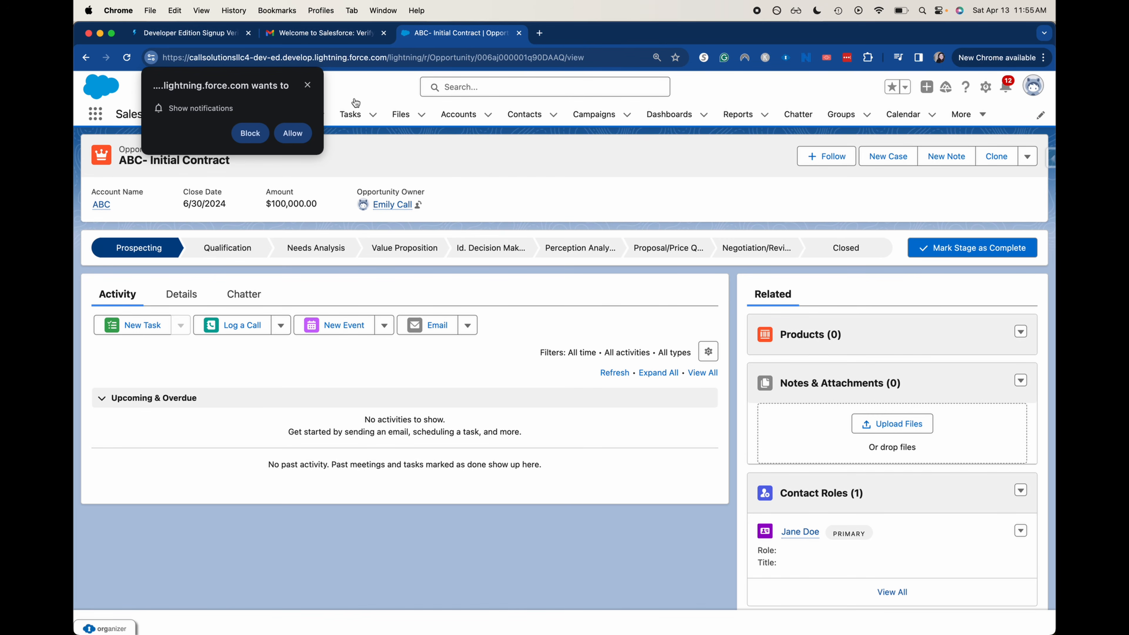
# Dismiss the notifications prompt and close the opportunity with stage Closed Won
pyautogui.click(307, 84)
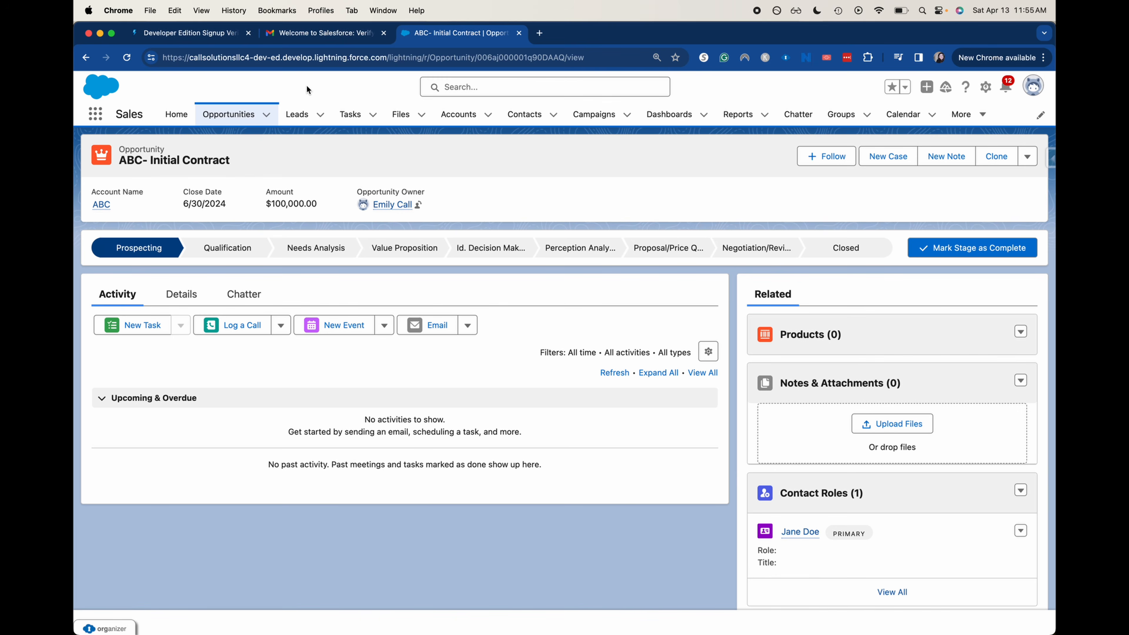
pyautogui.click(807, 245)
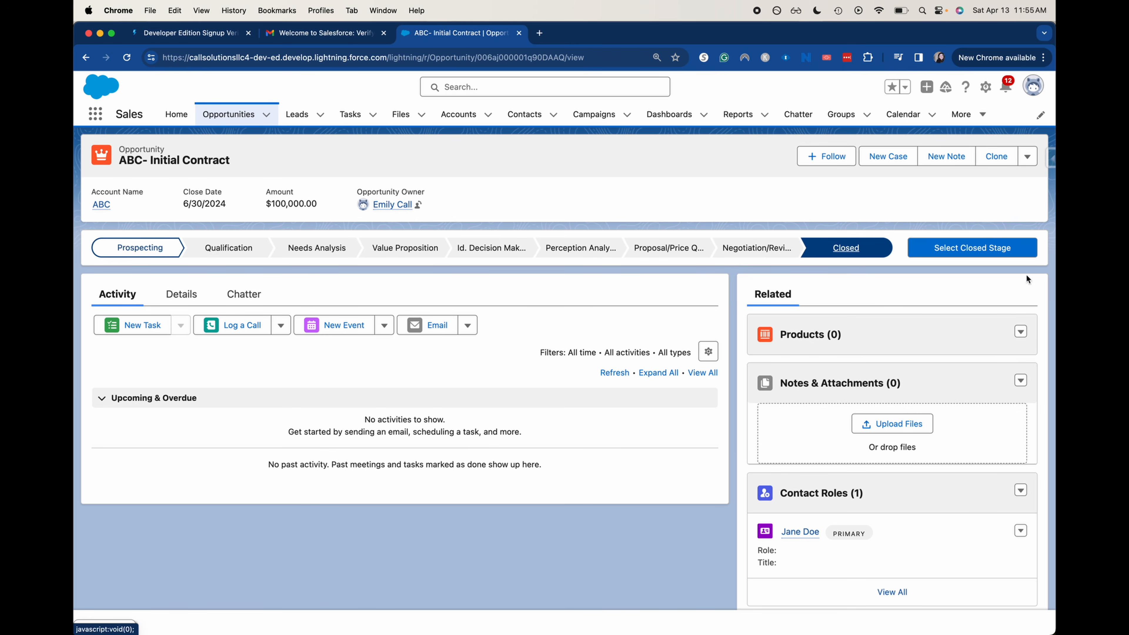
pyautogui.click(1020, 246)
pyautogui.click(628, 355)
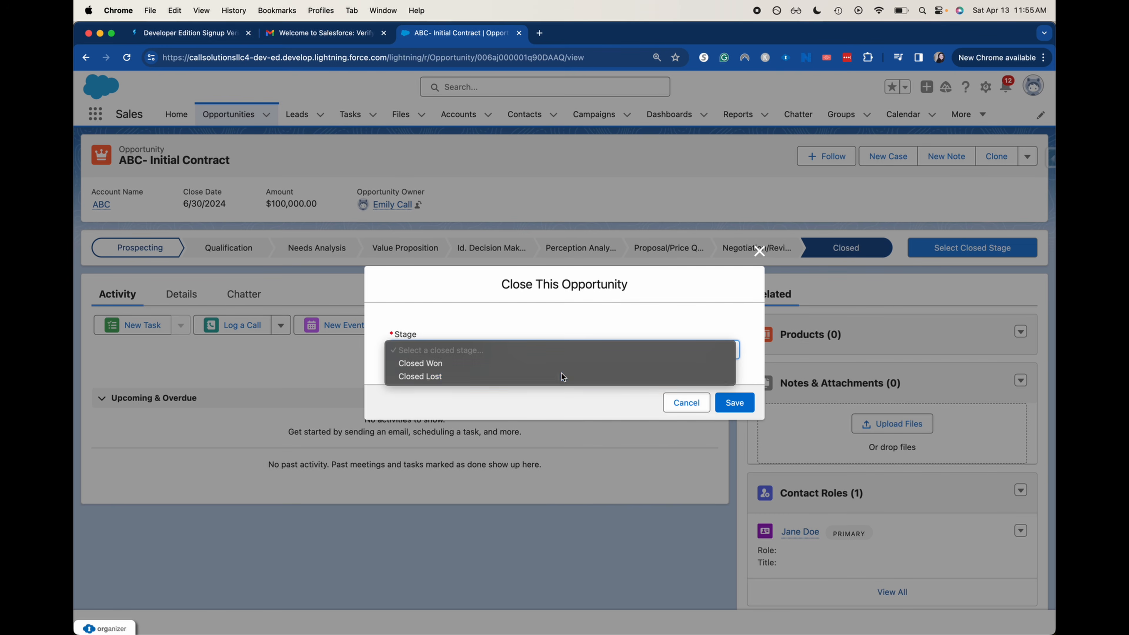
pyautogui.click(561, 375)
pyautogui.click(547, 349)
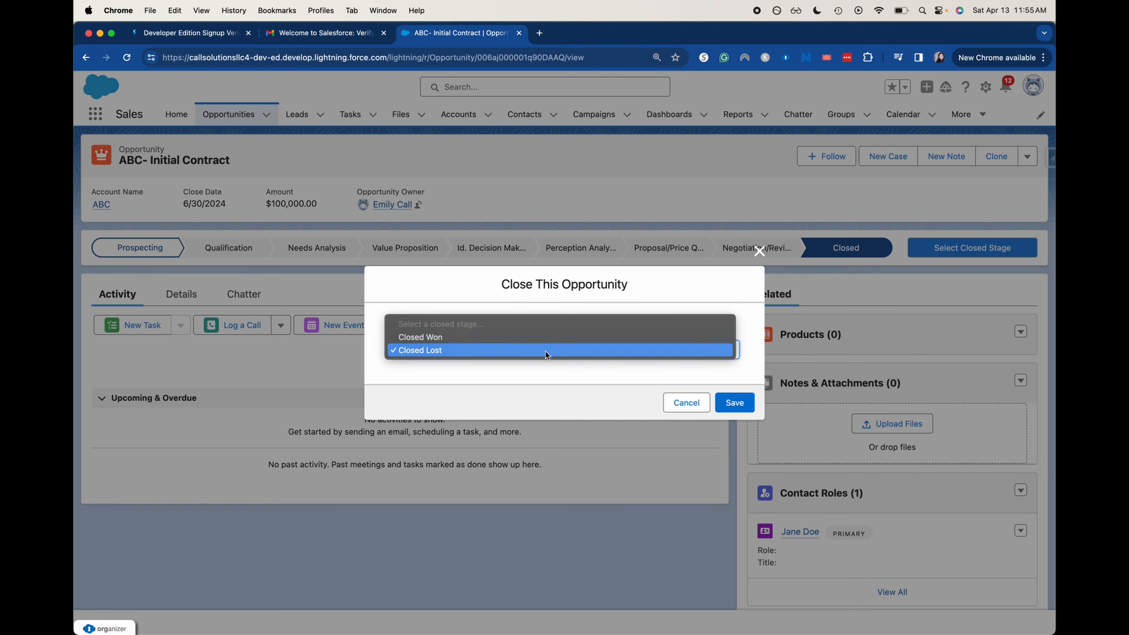
pyautogui.click(524, 342)
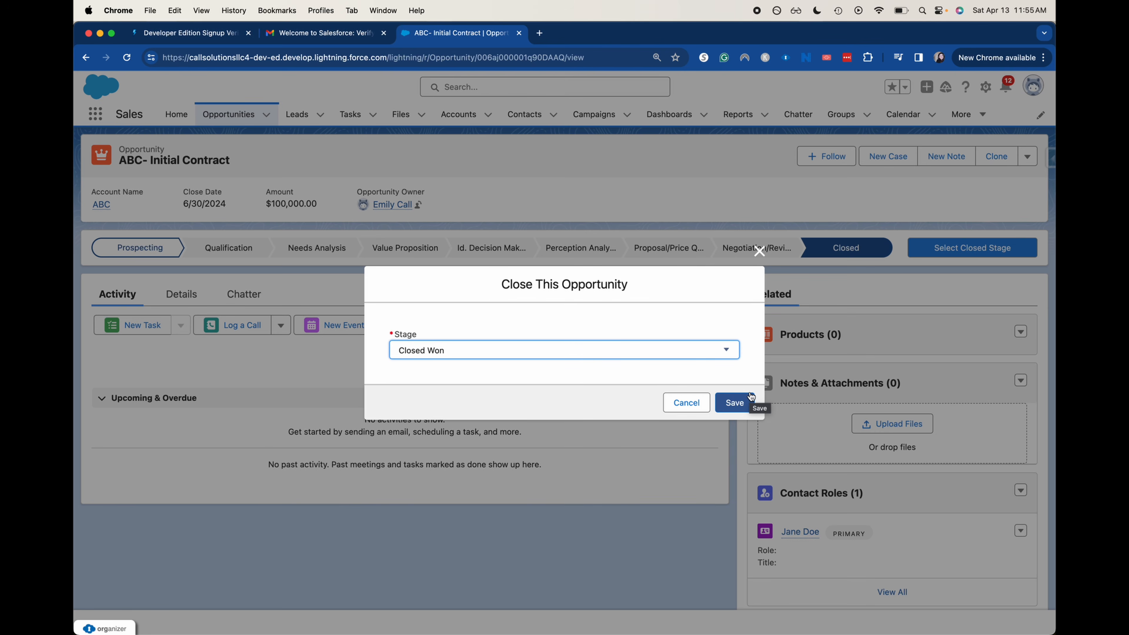
pyautogui.click(751, 396)
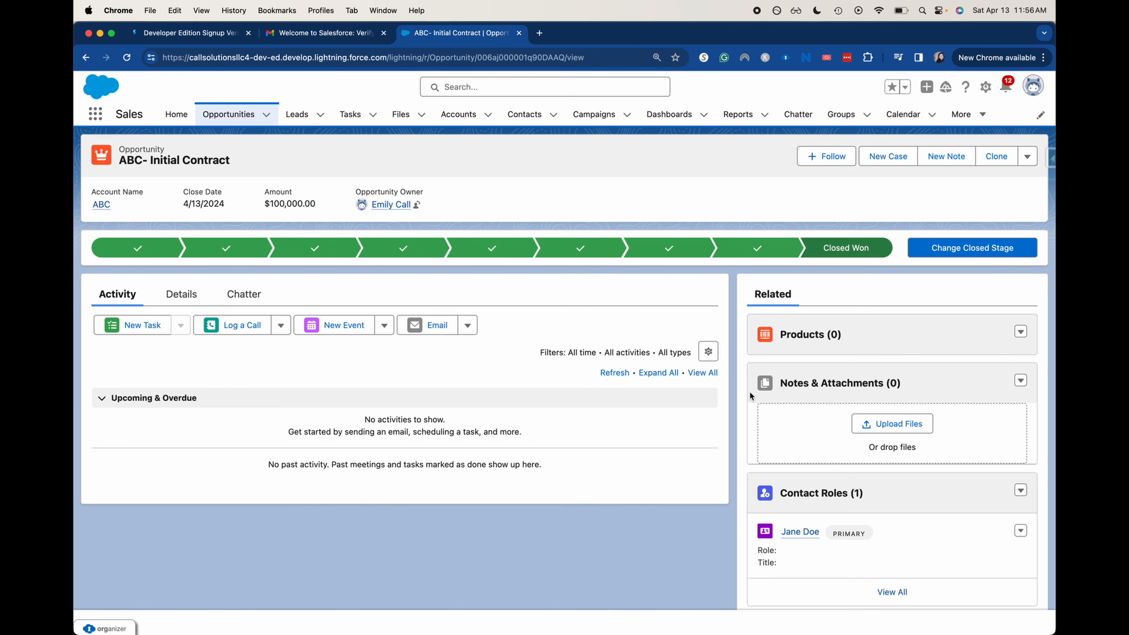
# Go to the Leads tab's My Leads list (22 leads) and open the gear's view settings menu
pyautogui.click(297, 121)
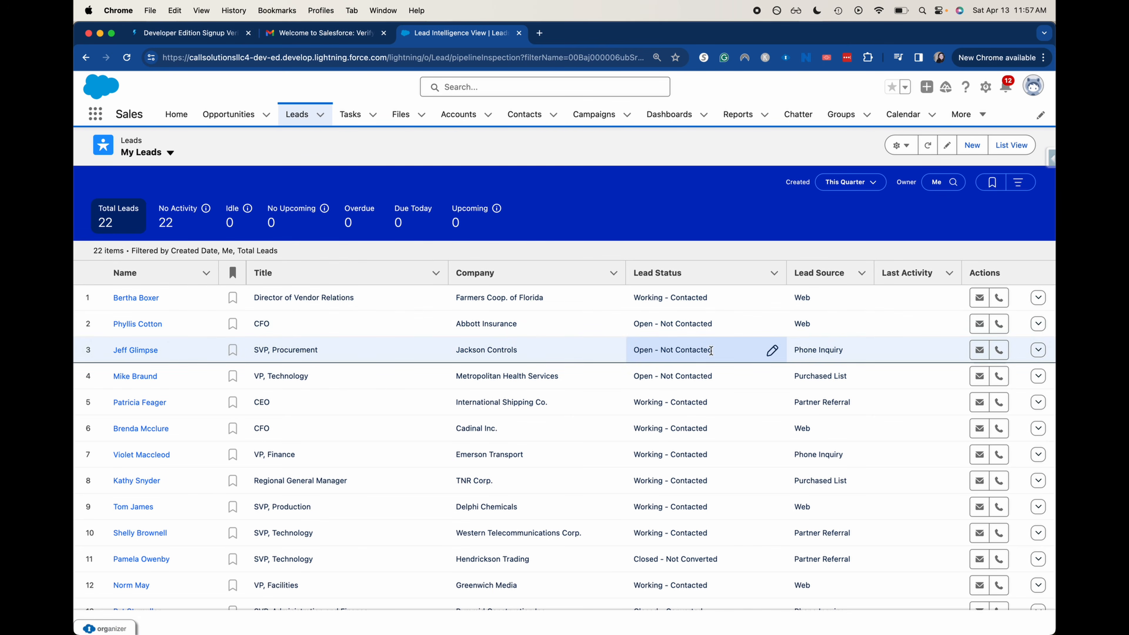
pyautogui.scroll(-1, 670, 422)
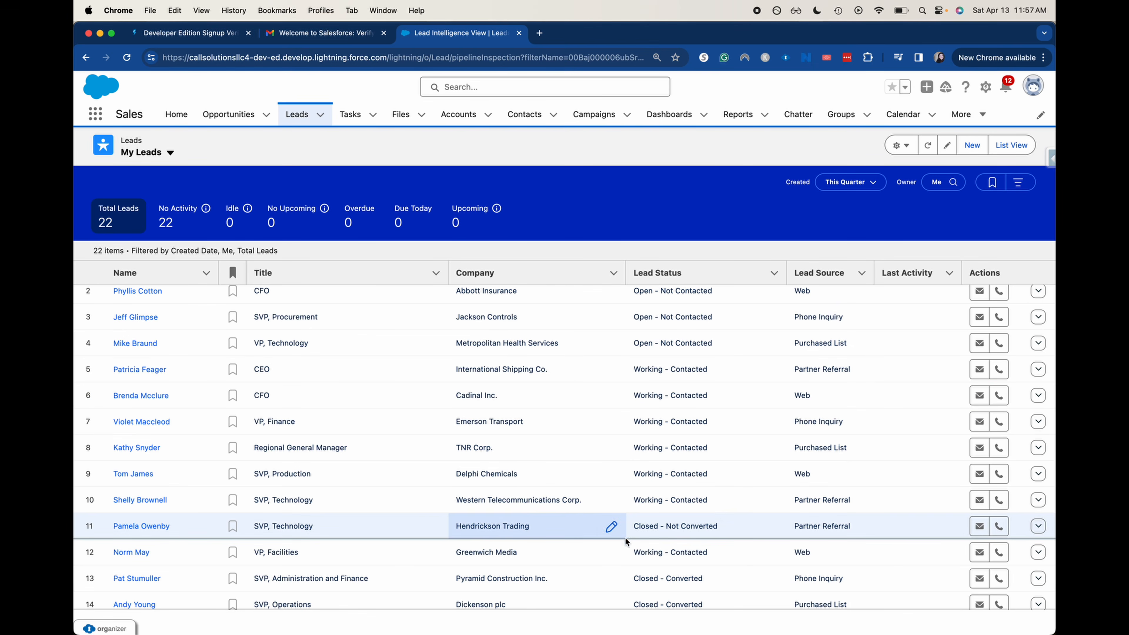
pyautogui.scroll(1, 551, 560)
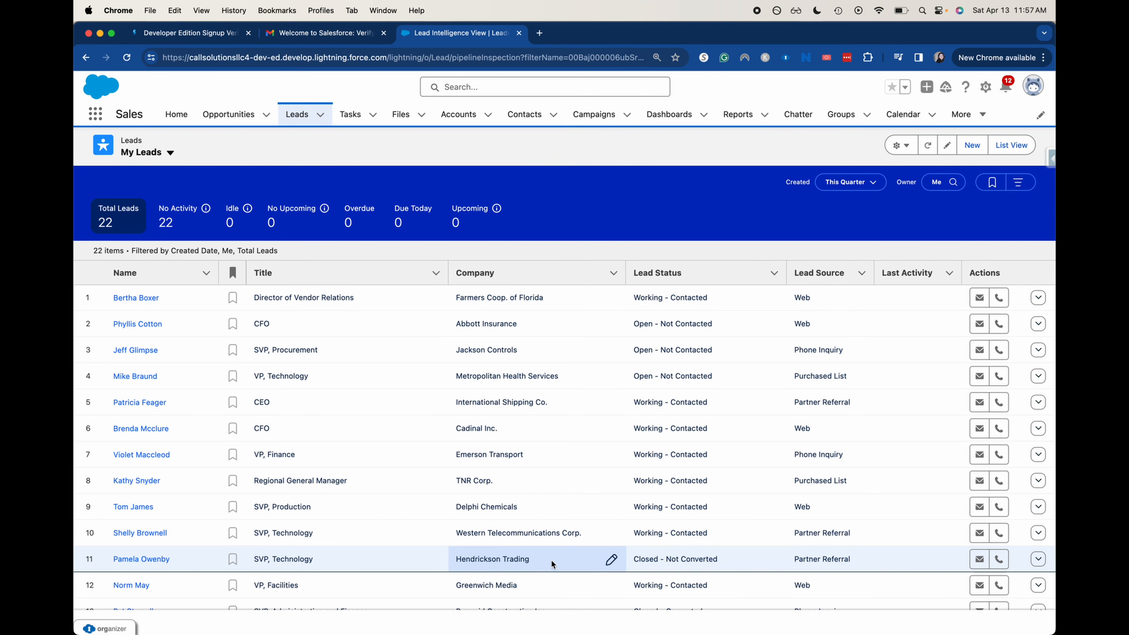
pyautogui.click(906, 146)
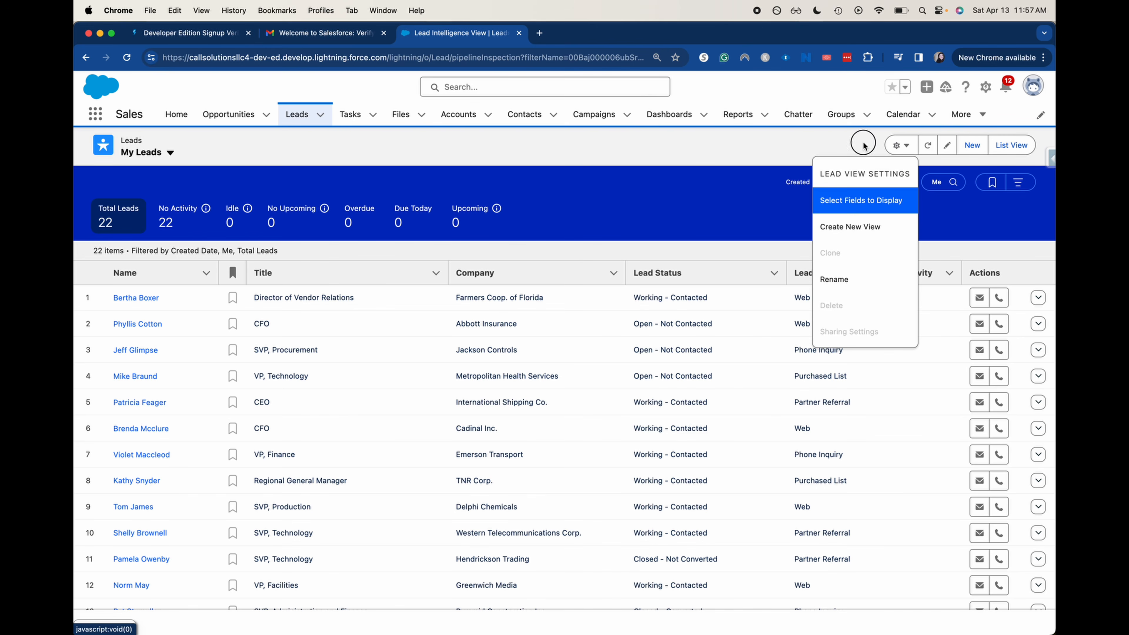
pyautogui.click(901, 145)
pyautogui.click(915, 151)
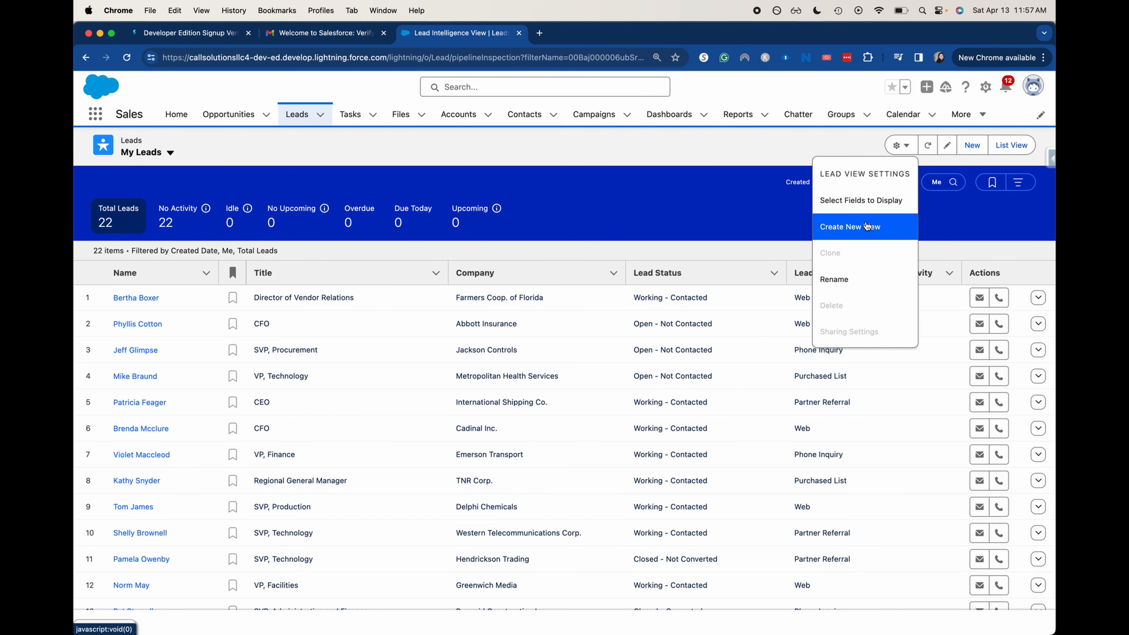
# Create and save a new lead view named 'My Open Leads' set to 'Only I can see this view'
pyautogui.click(884, 240)
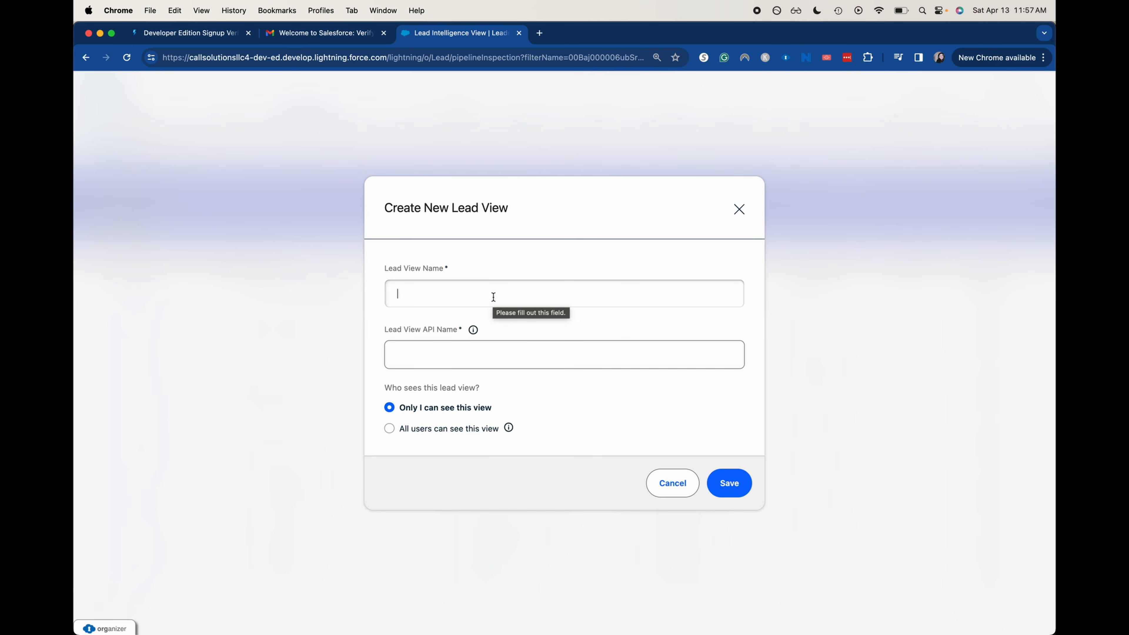
pyautogui.write('My')
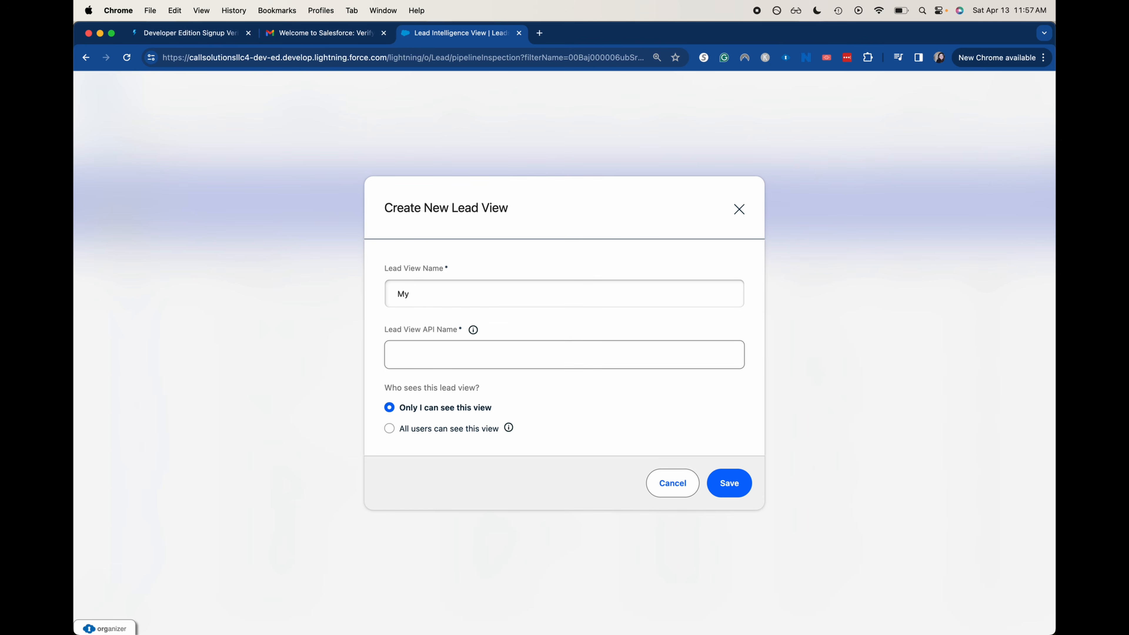
pyautogui.write(' Open Leads')
pyautogui.click(585, 349)
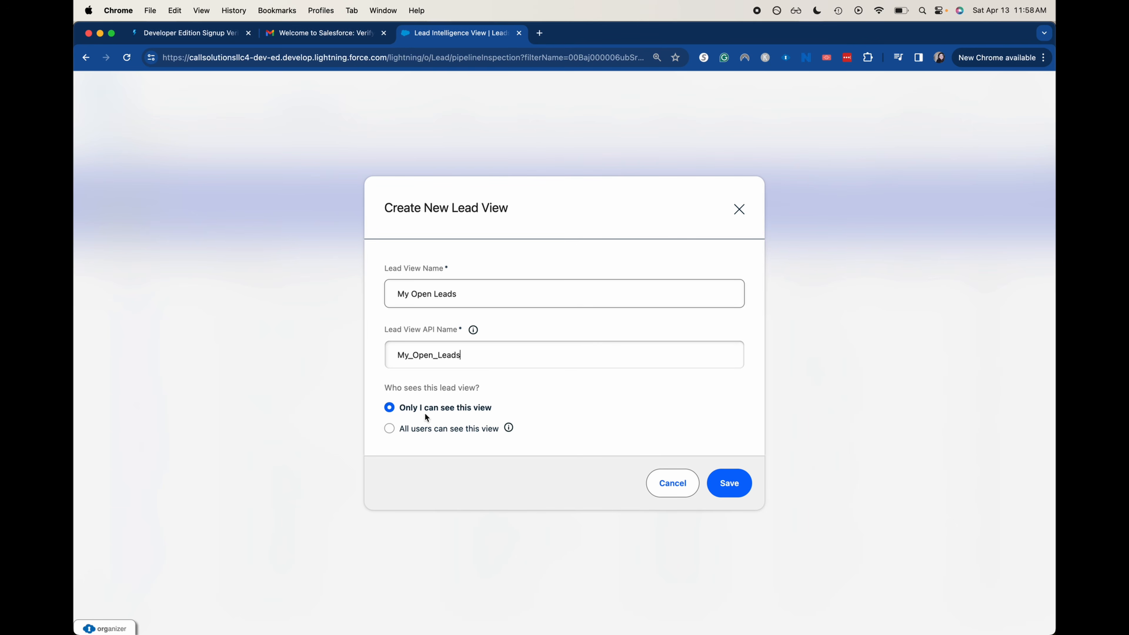
pyautogui.click(390, 428)
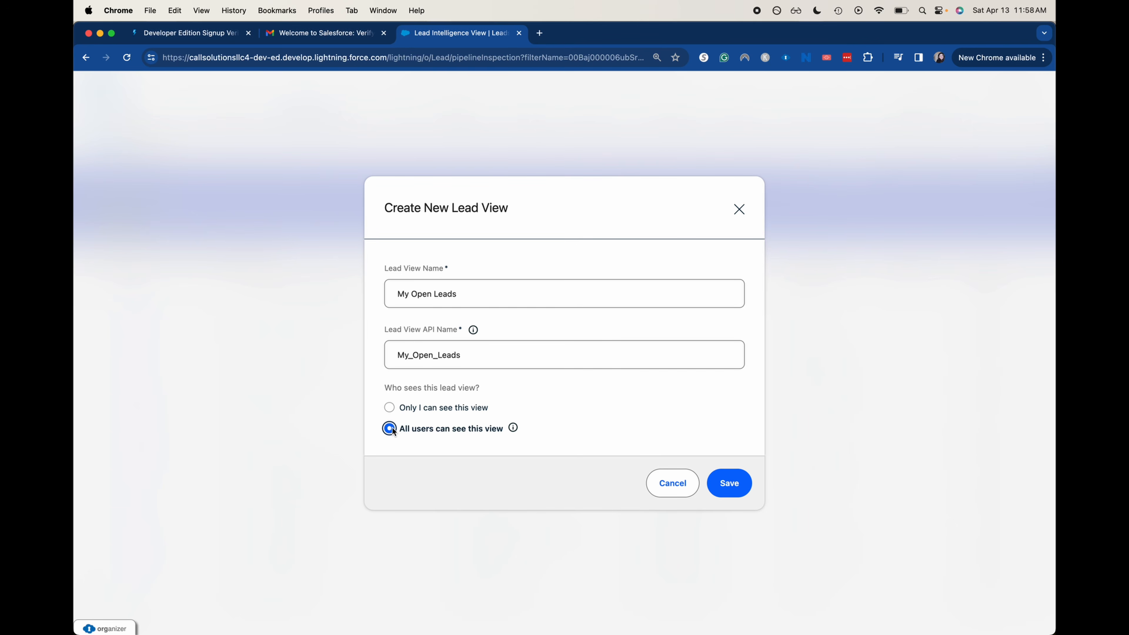
pyautogui.click(388, 410)
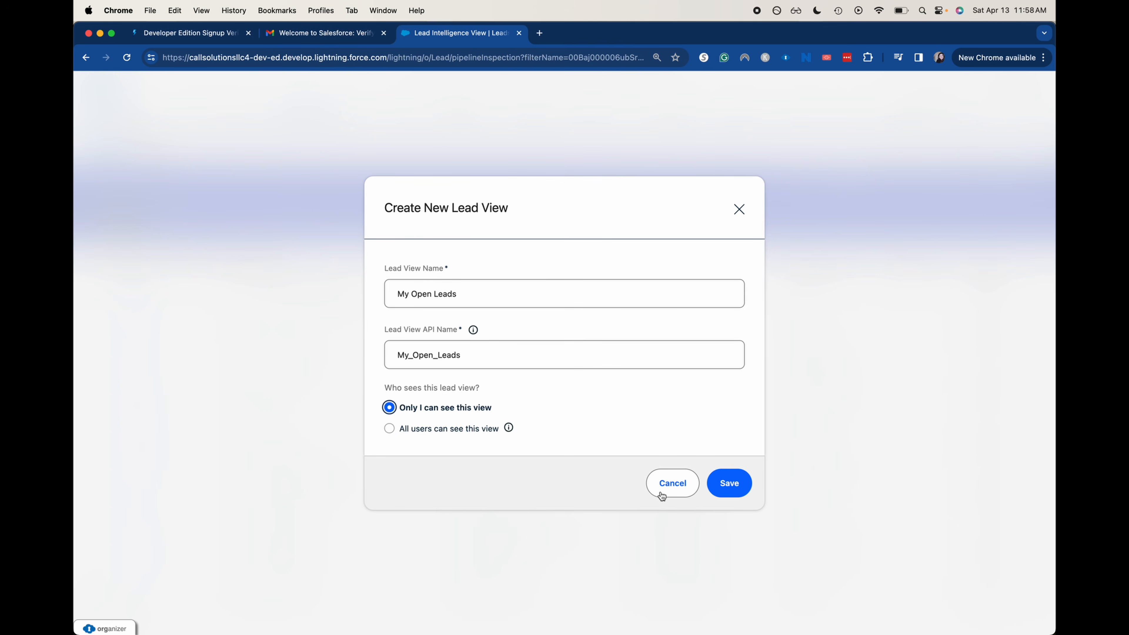
pyautogui.click(727, 487)
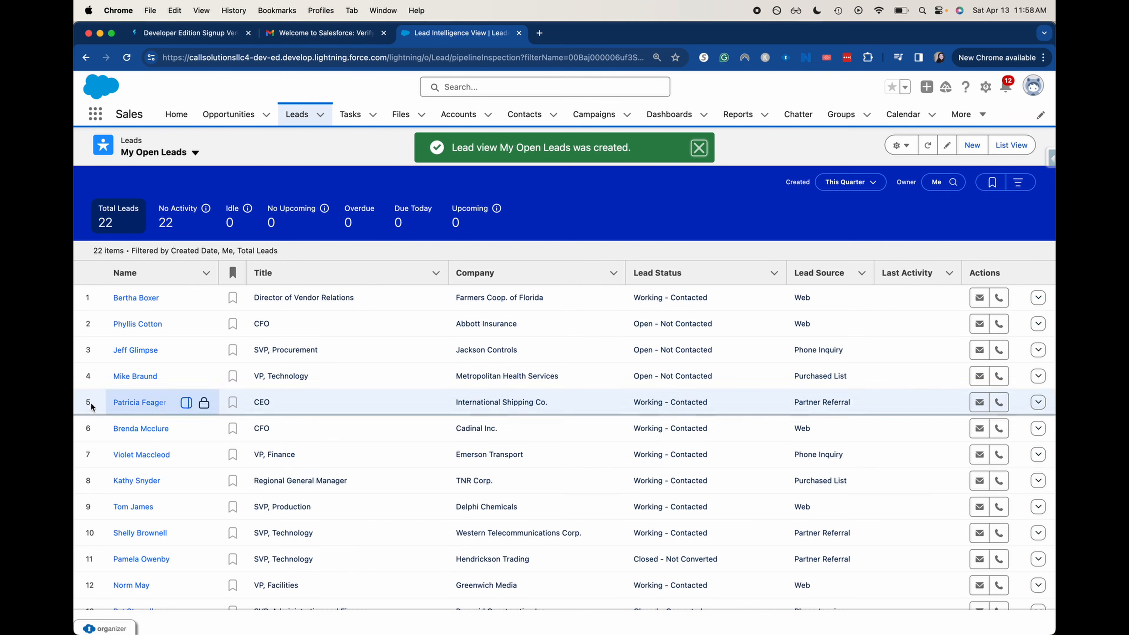
# Check the lead views list and the list view settings menu without changes
pyautogui.click(197, 151)
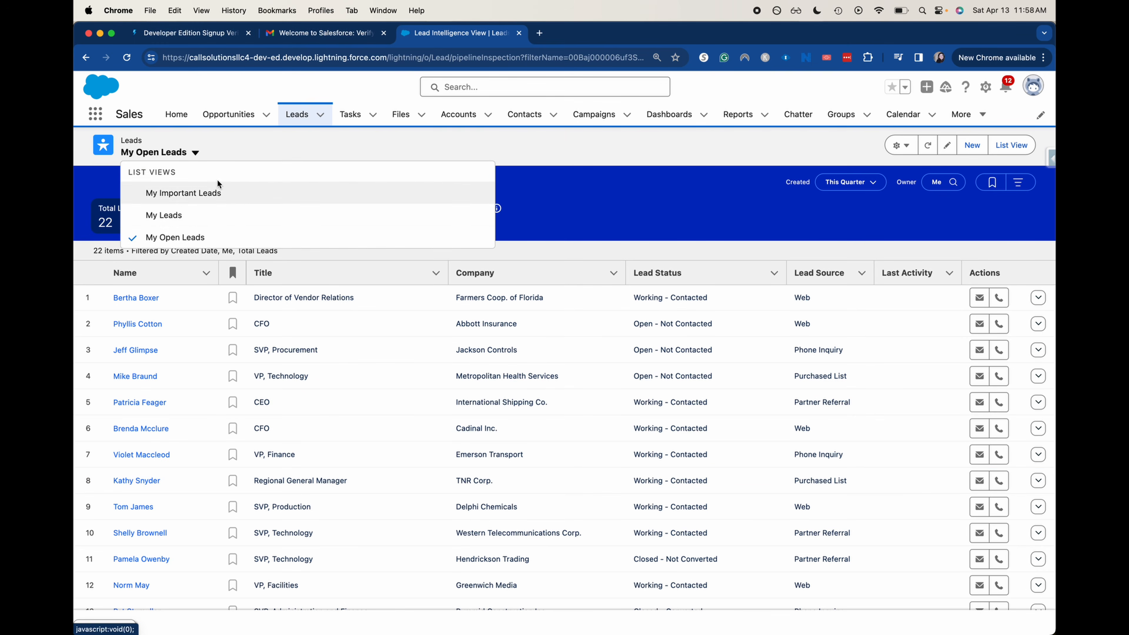
pyautogui.click(196, 153)
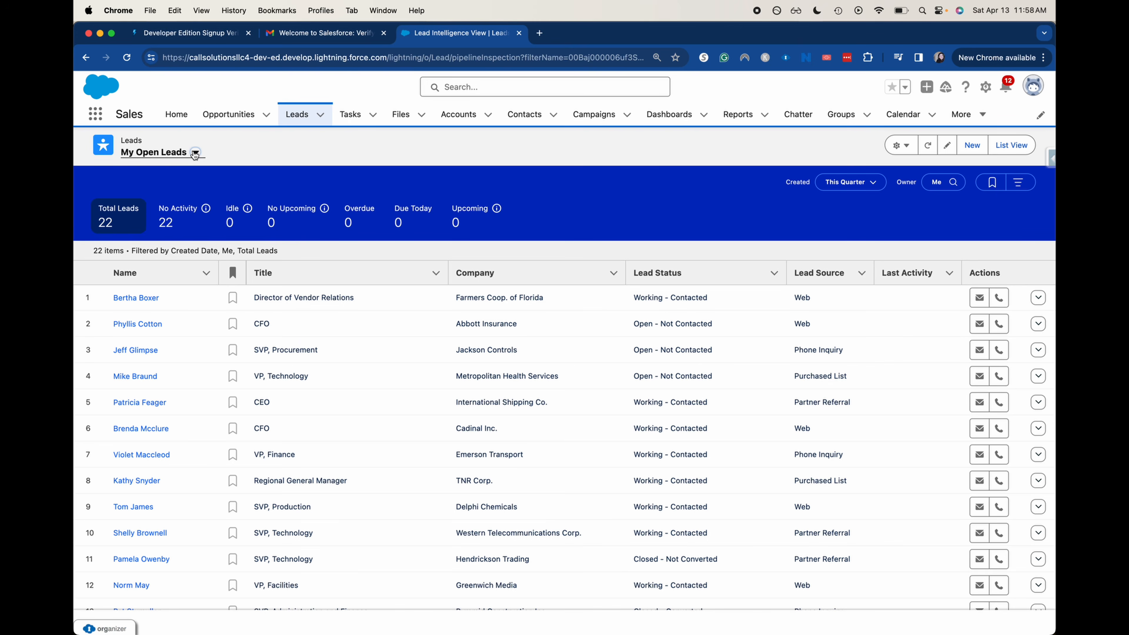
pyautogui.click(904, 147)
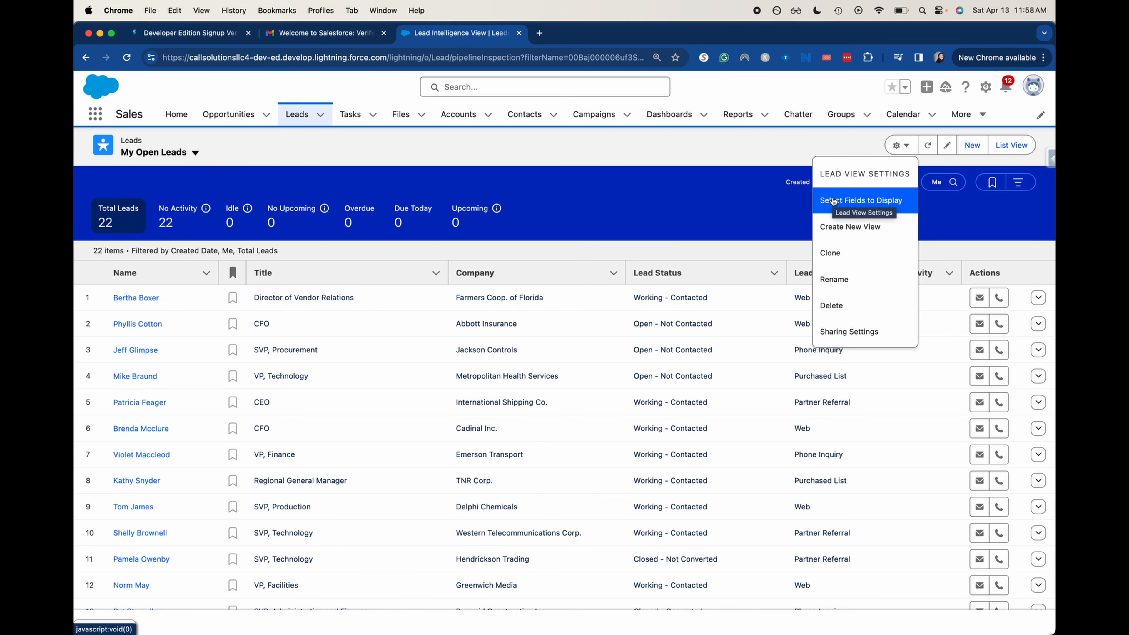
pyautogui.click(730, 166)
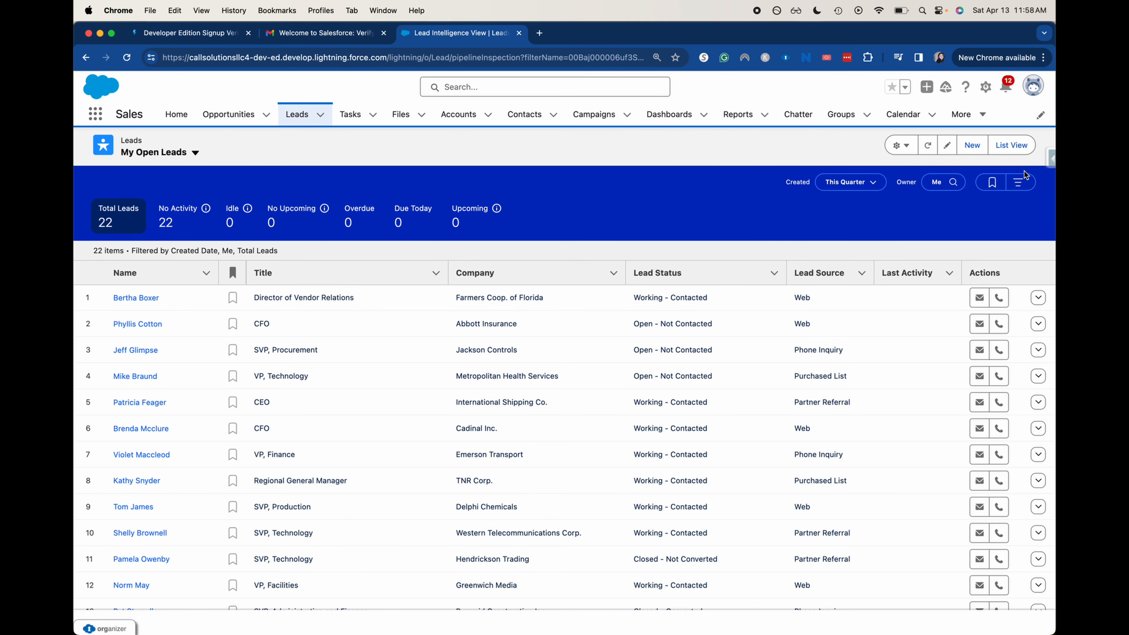
# In Filters, try a Custom Created Date, then restore it to This Quarter
pyautogui.click(1017, 182)
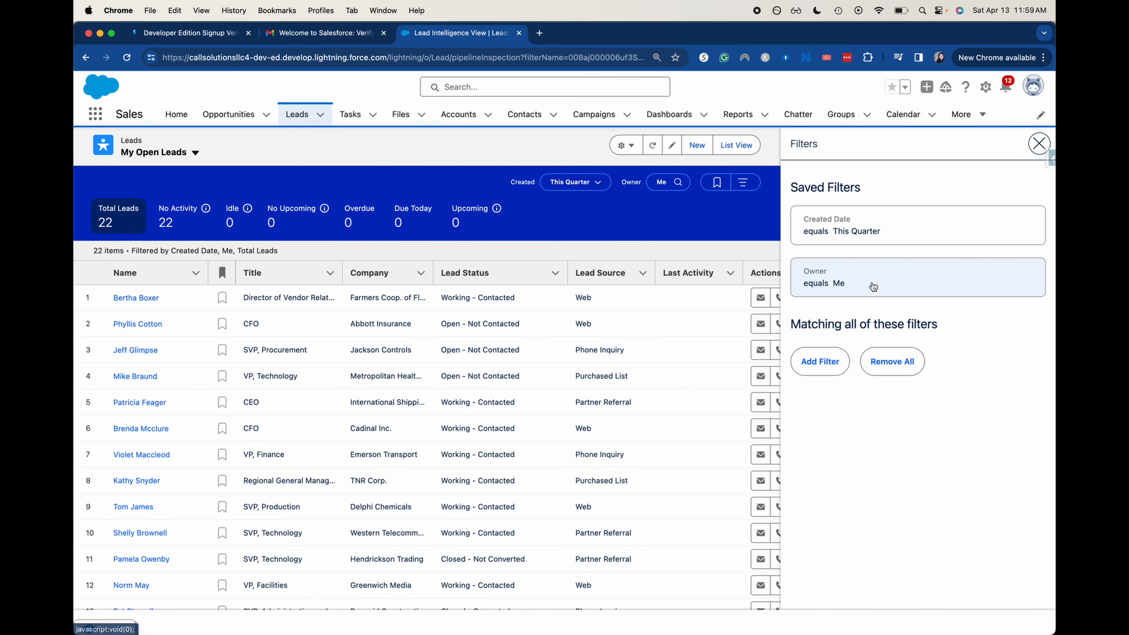
pyautogui.click(867, 225)
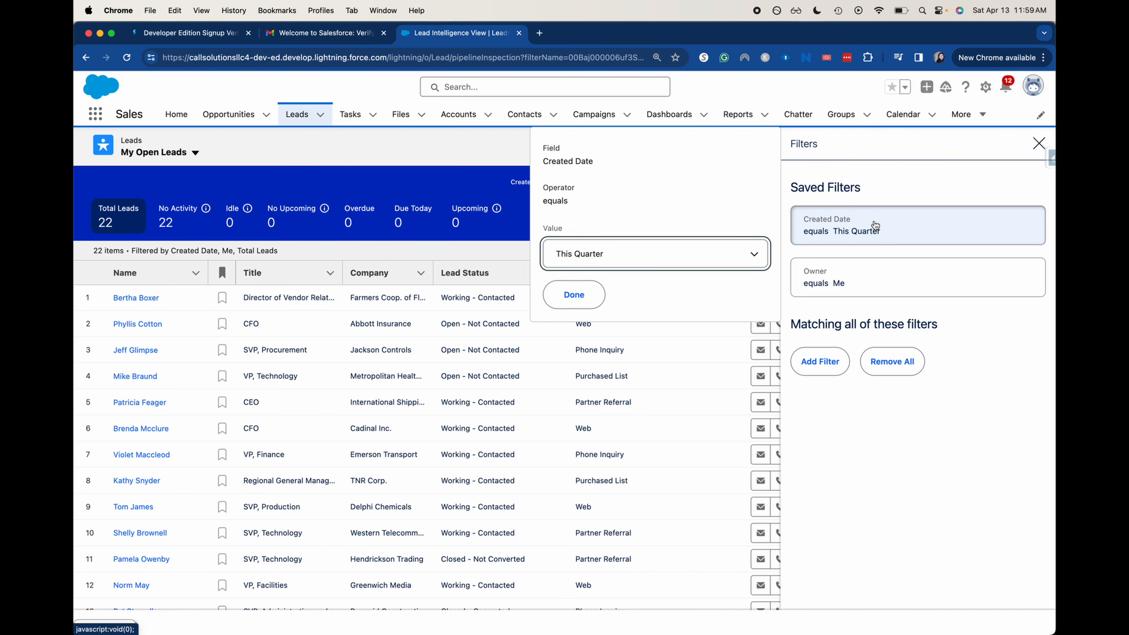
pyautogui.click(616, 255)
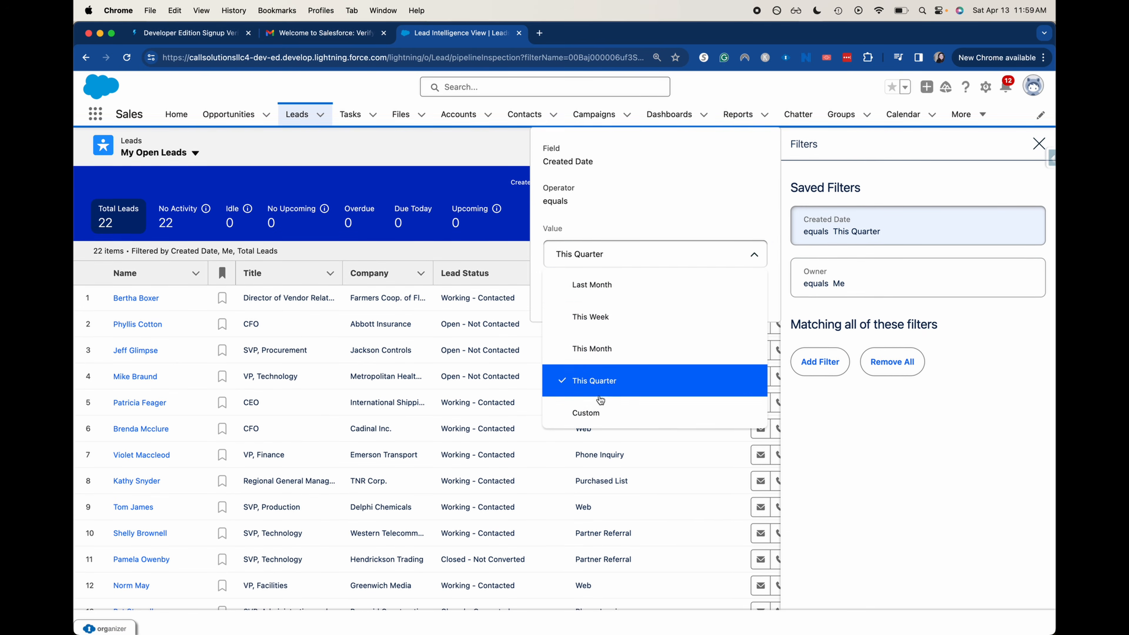
pyautogui.click(611, 413)
pyautogui.click(623, 295)
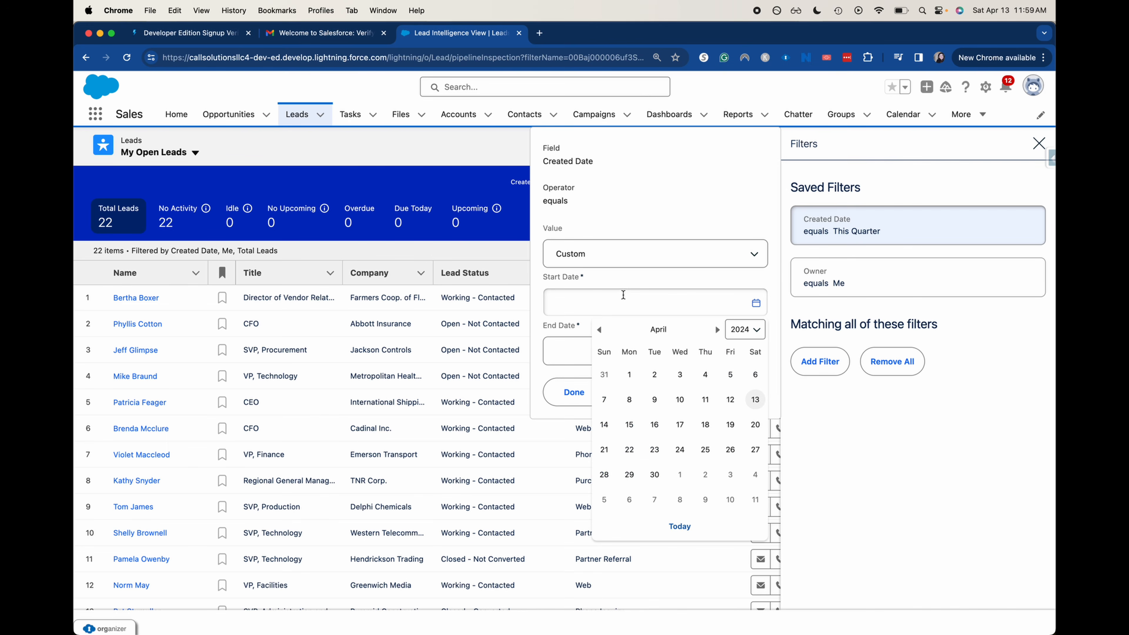
pyautogui.click(605, 263)
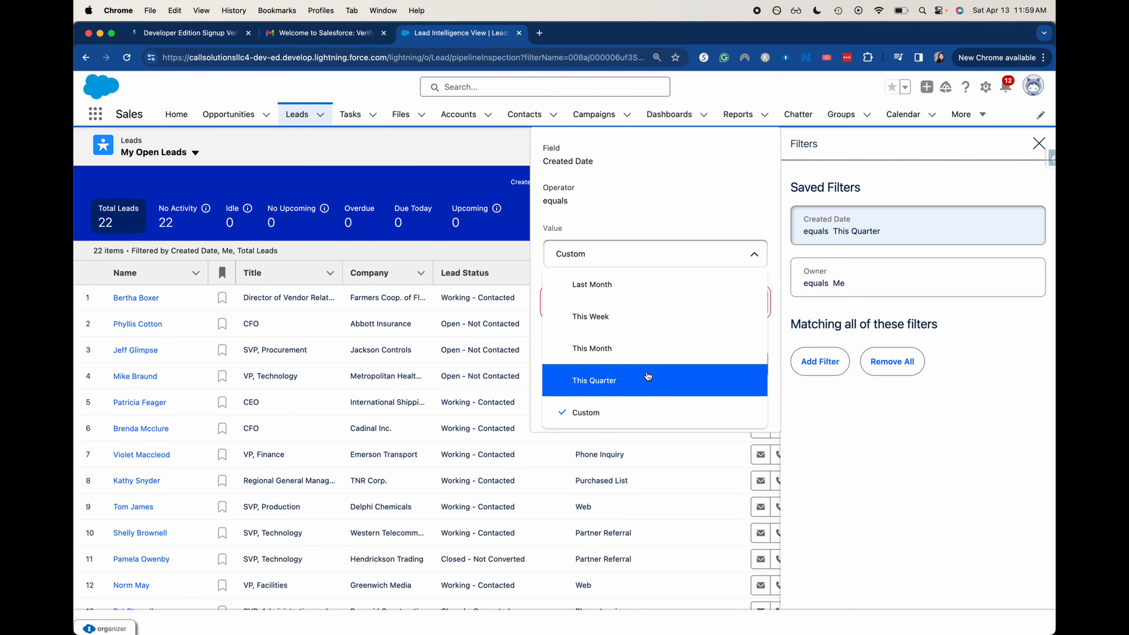
pyautogui.click(631, 381)
pyautogui.click(580, 297)
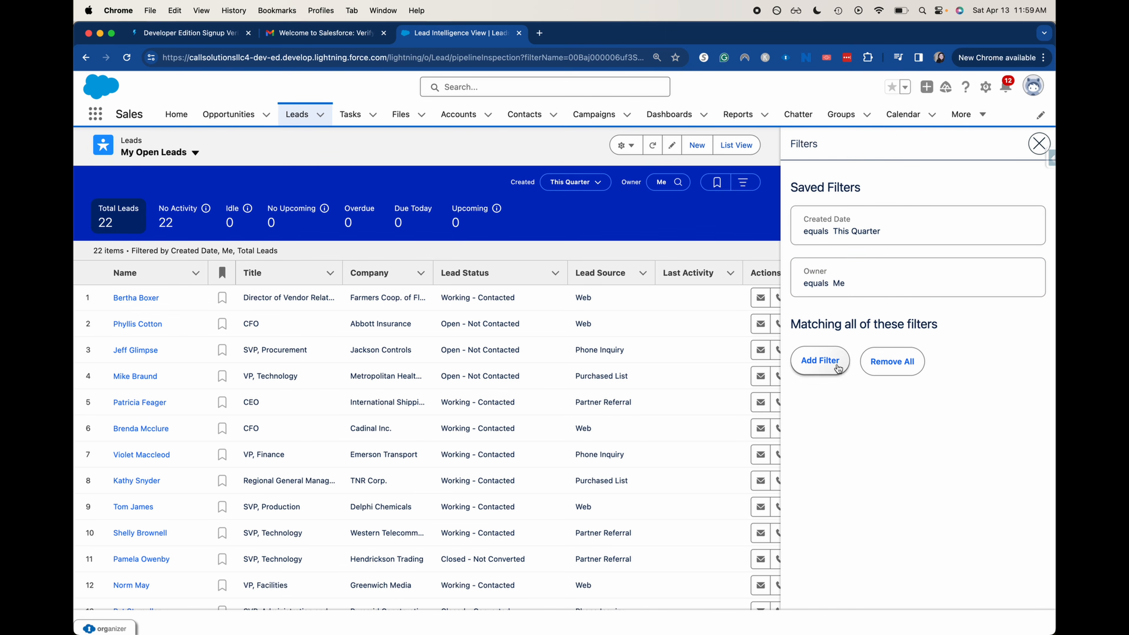
# Add a Converted equals False filter to My Open Leads and save the view
pyautogui.click(802, 362)
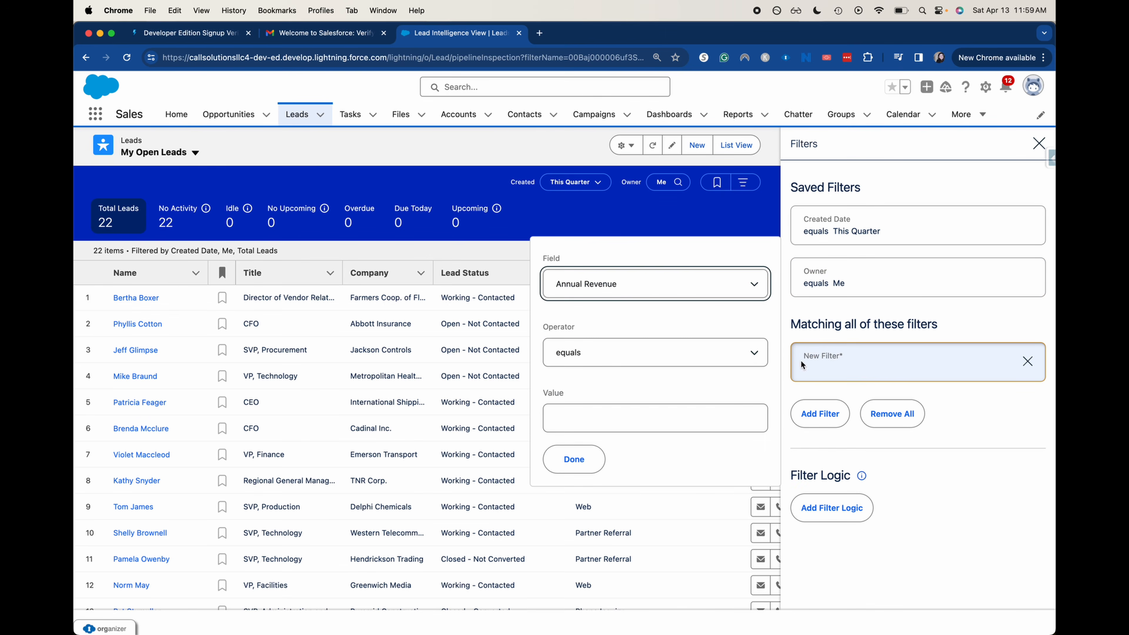
pyautogui.click(697, 285)
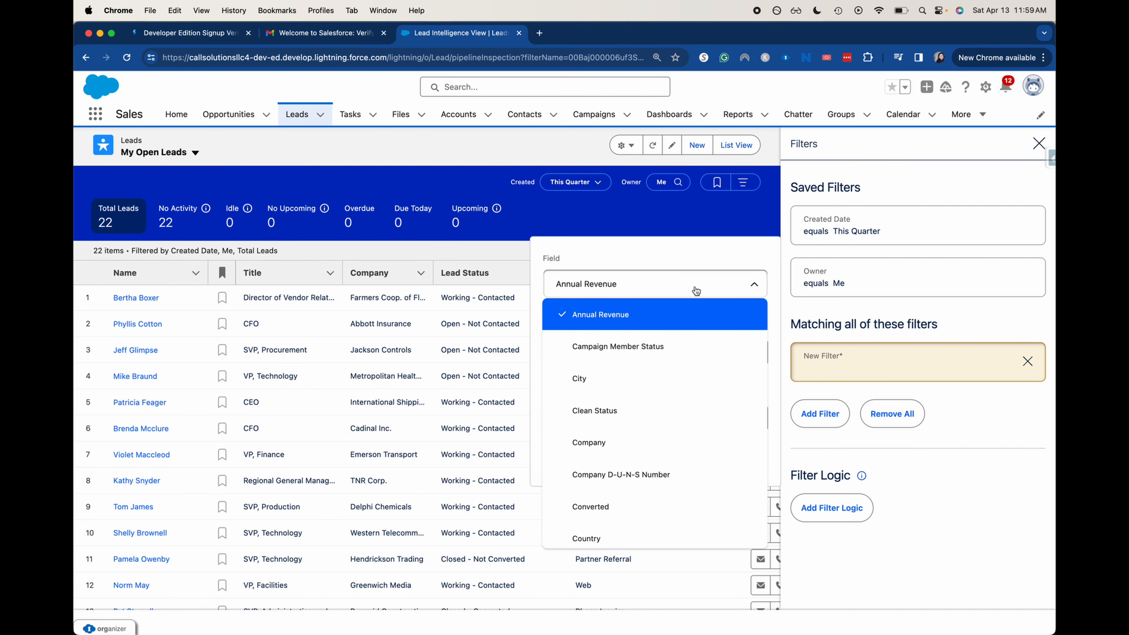
pyautogui.click(698, 285)
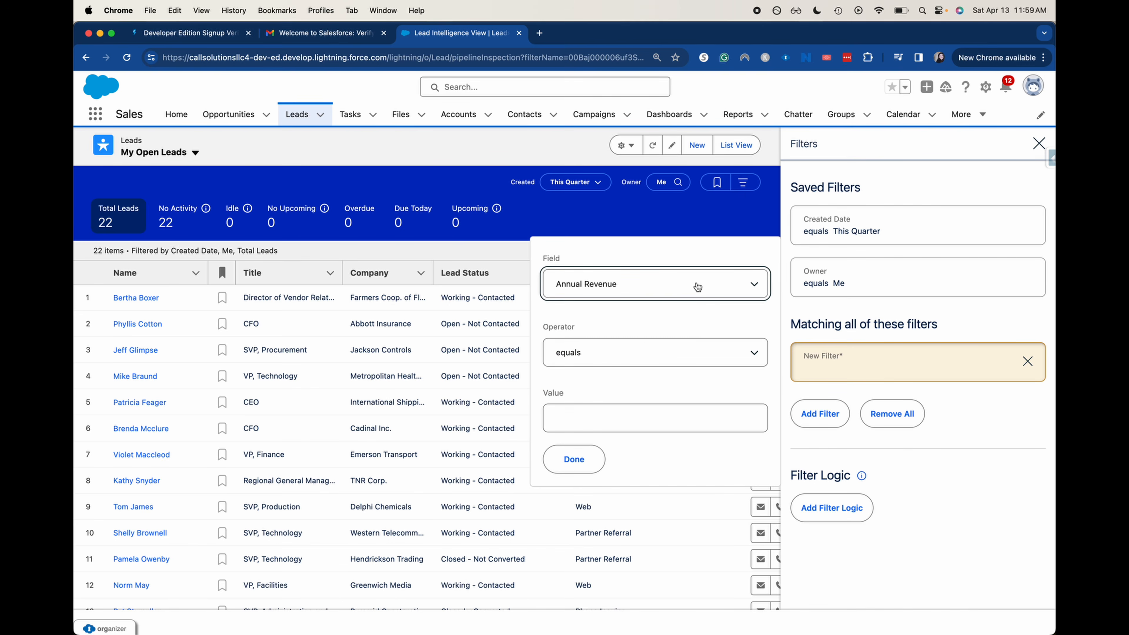
pyautogui.click(621, 360)
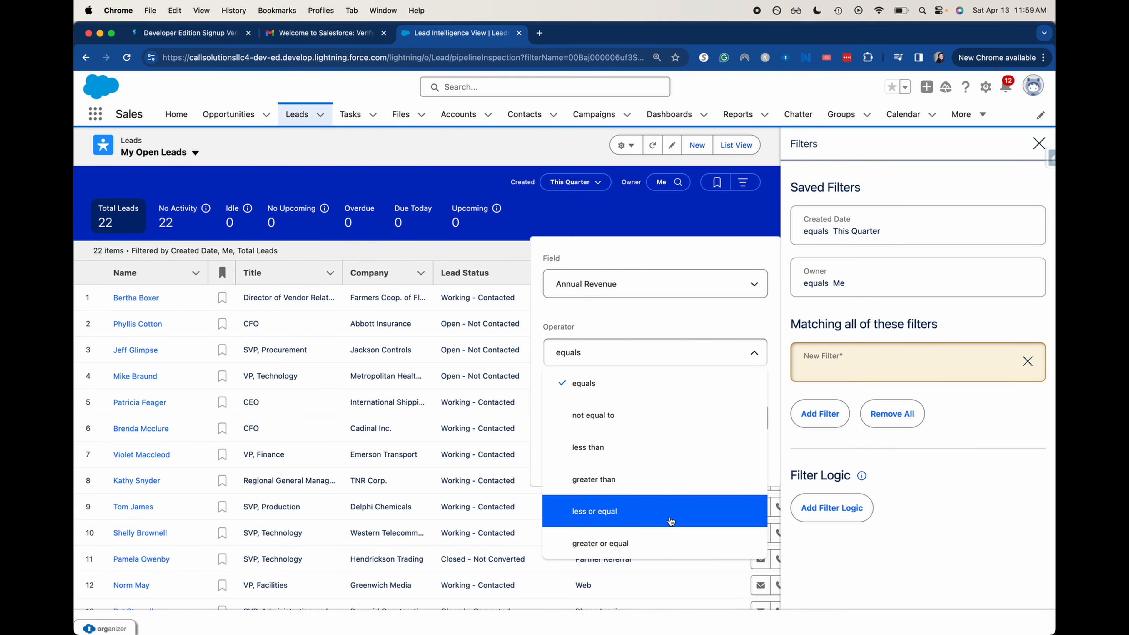
pyautogui.click(686, 307)
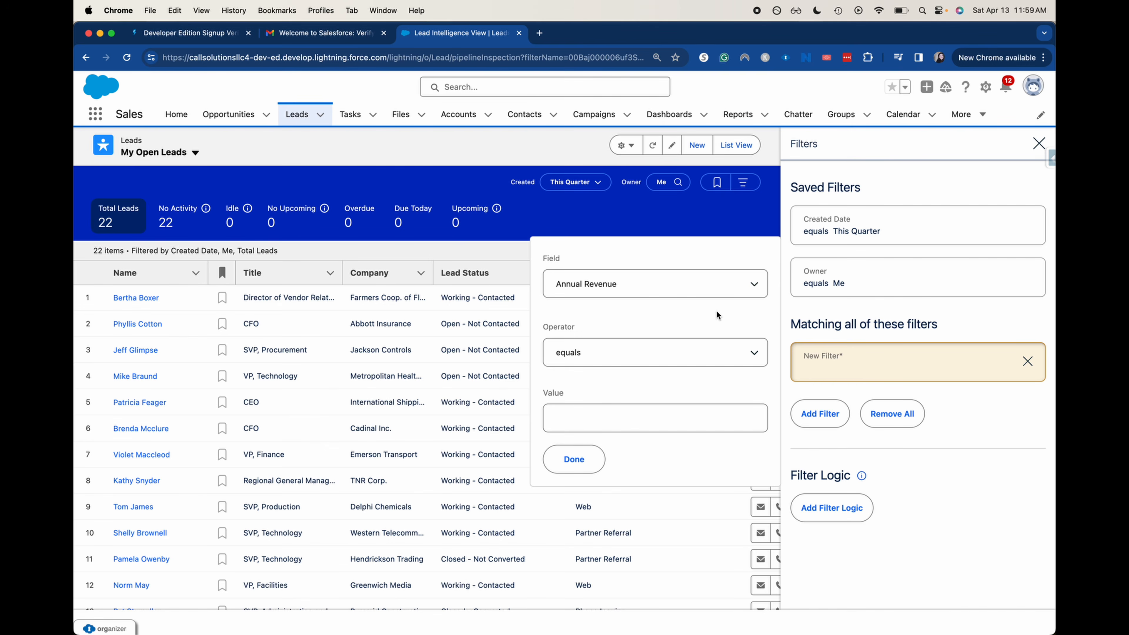
pyautogui.click(717, 282)
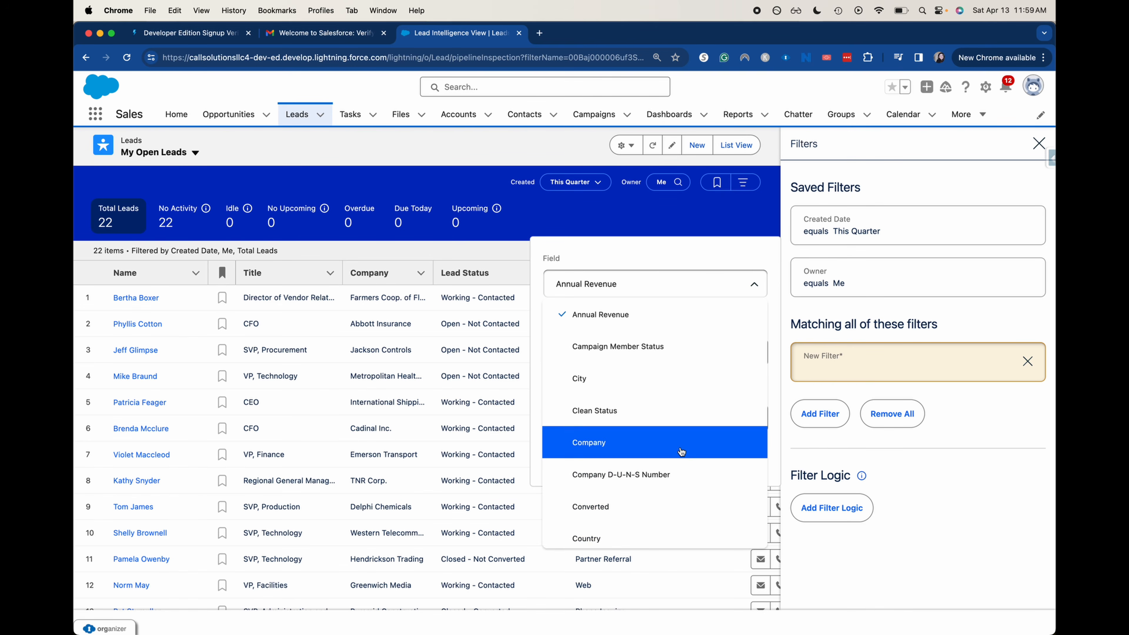
pyautogui.scroll(-3, 682, 450)
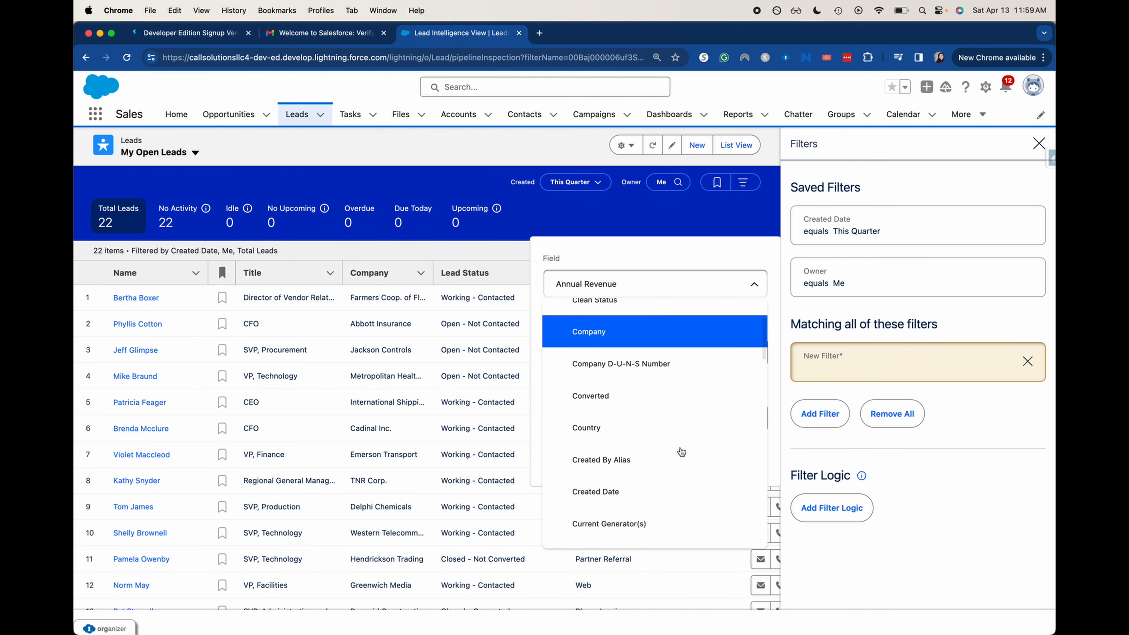
pyautogui.click(656, 400)
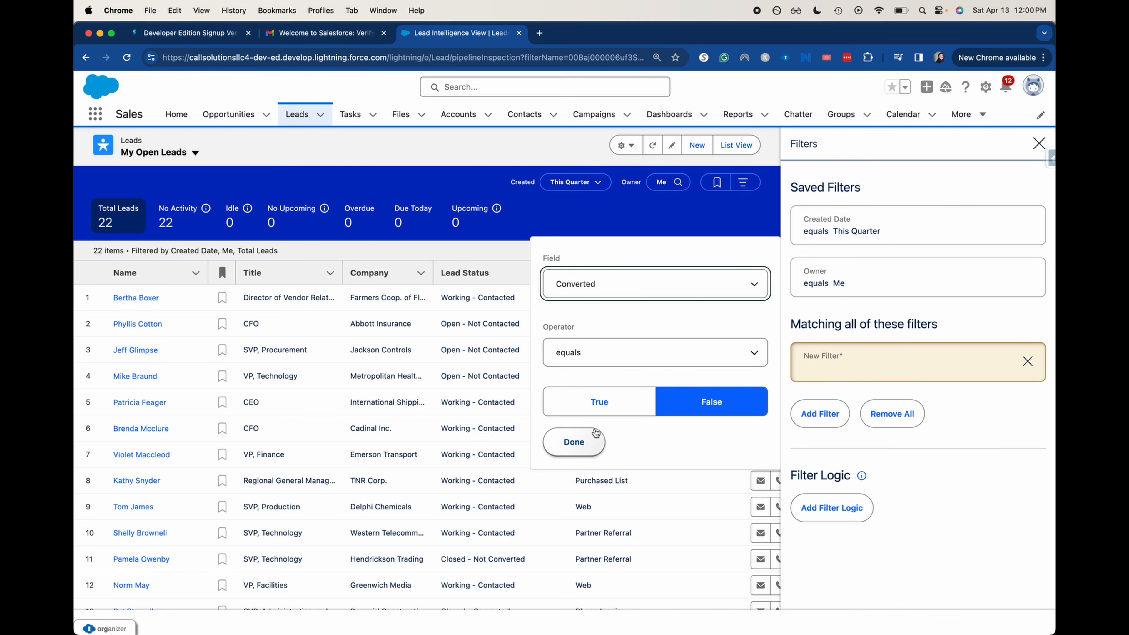
pyautogui.click(595, 438)
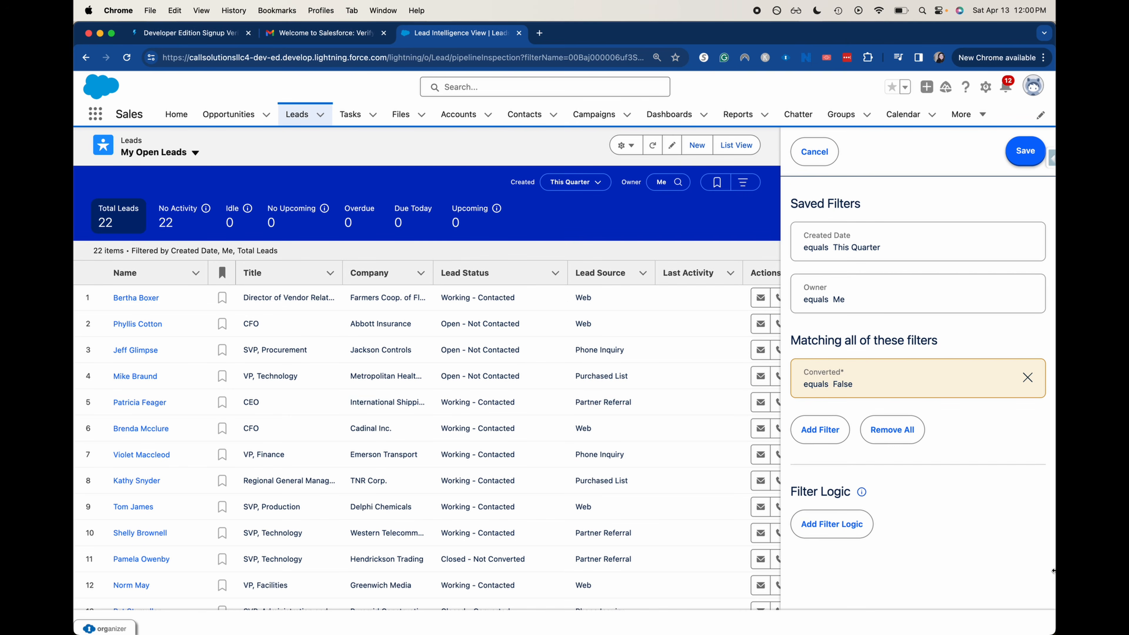
pyautogui.click(1017, 153)
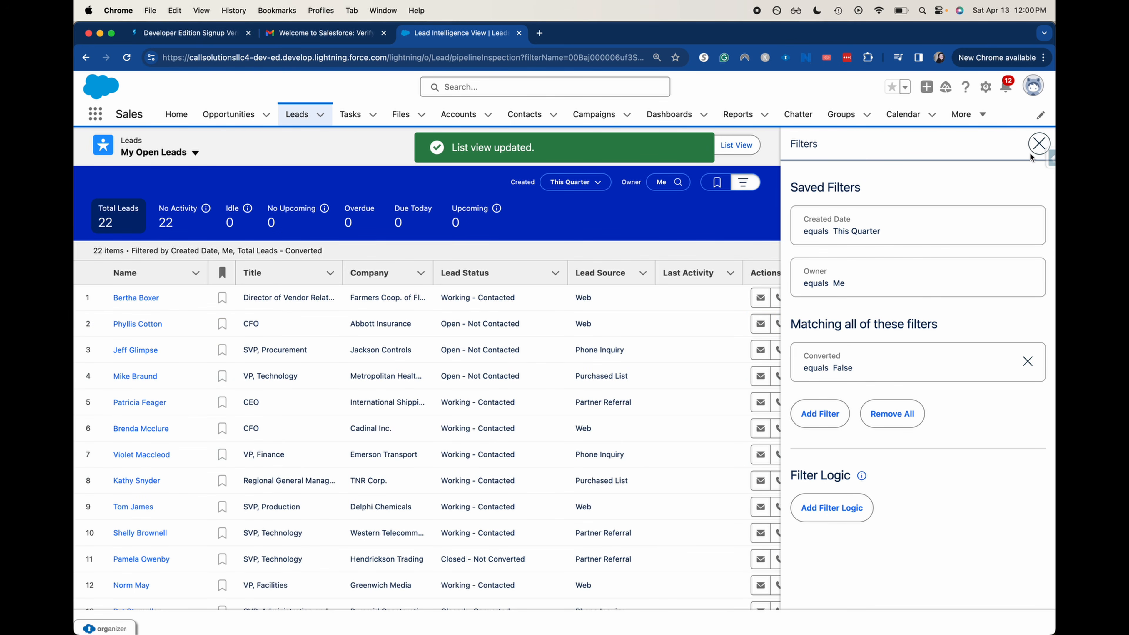
pyautogui.click(1032, 149)
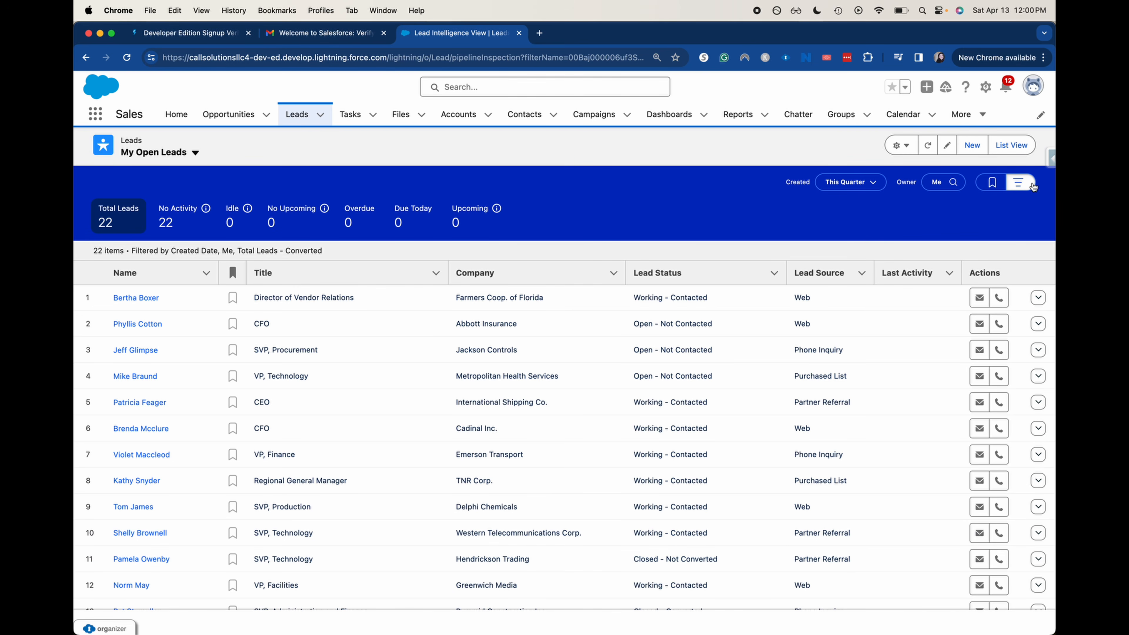
# Add another filter on Lead Status with the operator not equal to
pyautogui.click(1023, 183)
pyautogui.click(811, 420)
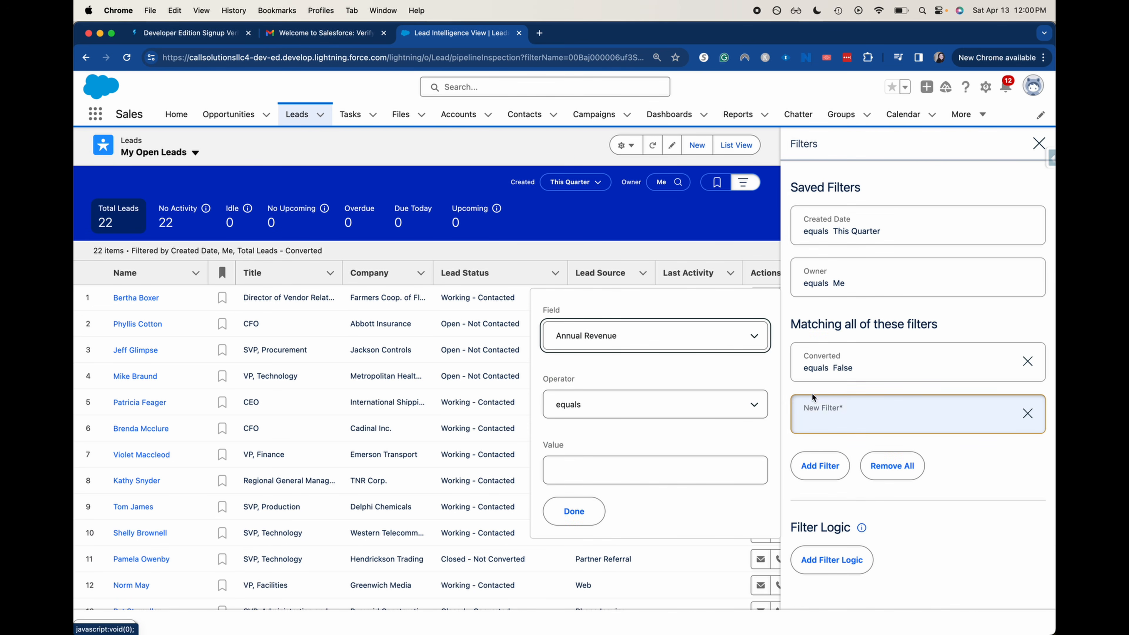
pyautogui.click(728, 341)
pyautogui.scroll(-15, 721, 366)
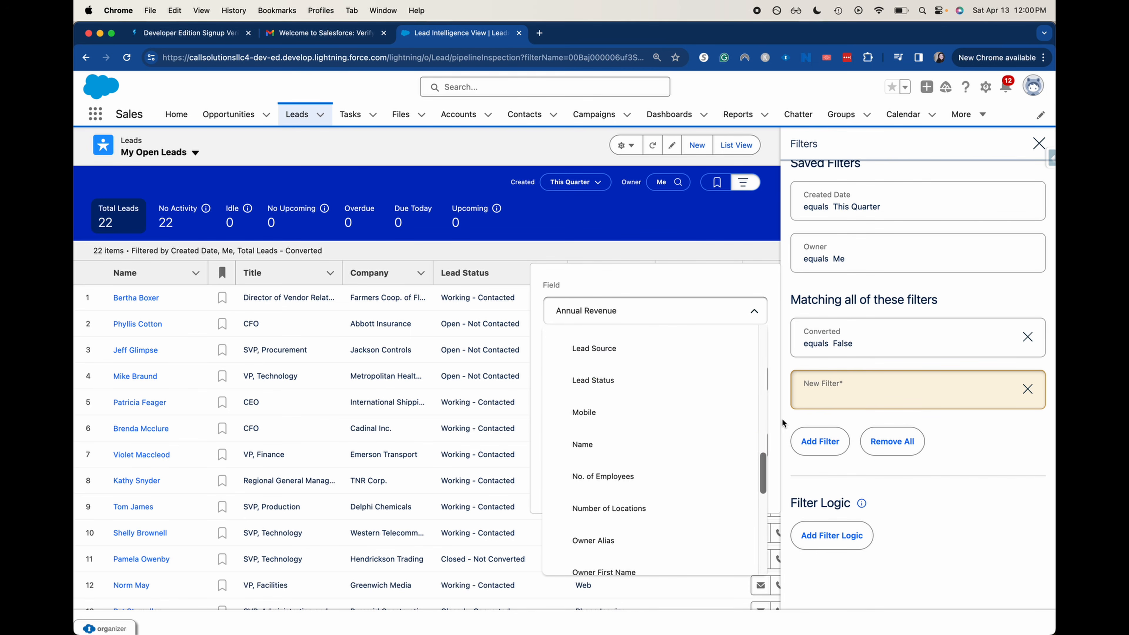
pyautogui.scroll(-3, 661, 440)
pyautogui.scroll(-6, 660, 443)
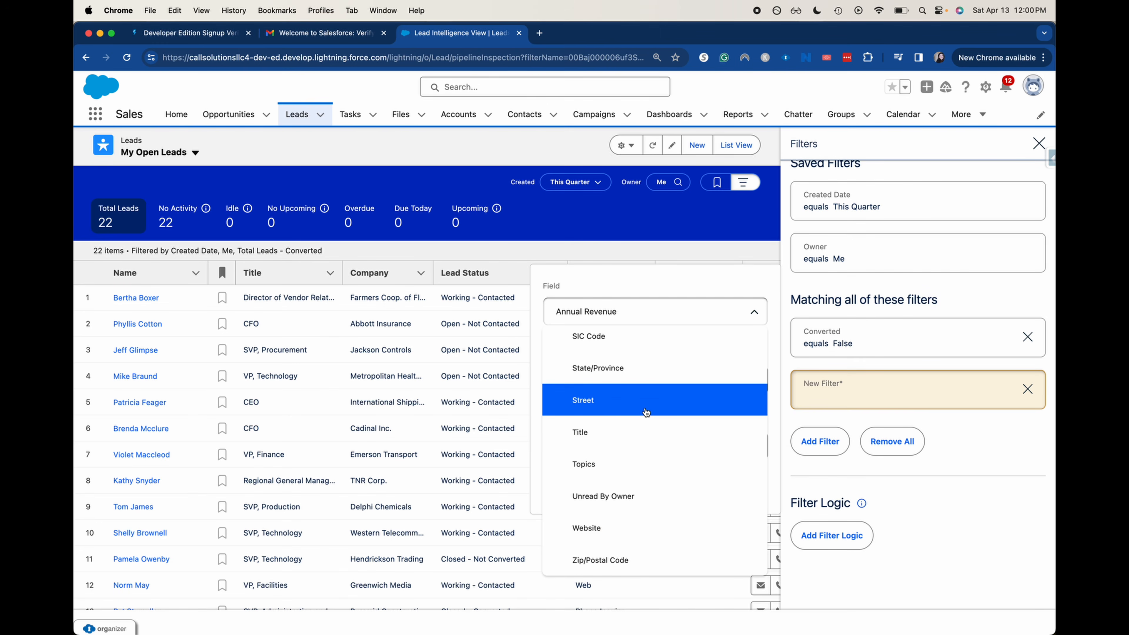
pyautogui.scroll(10, 673, 356)
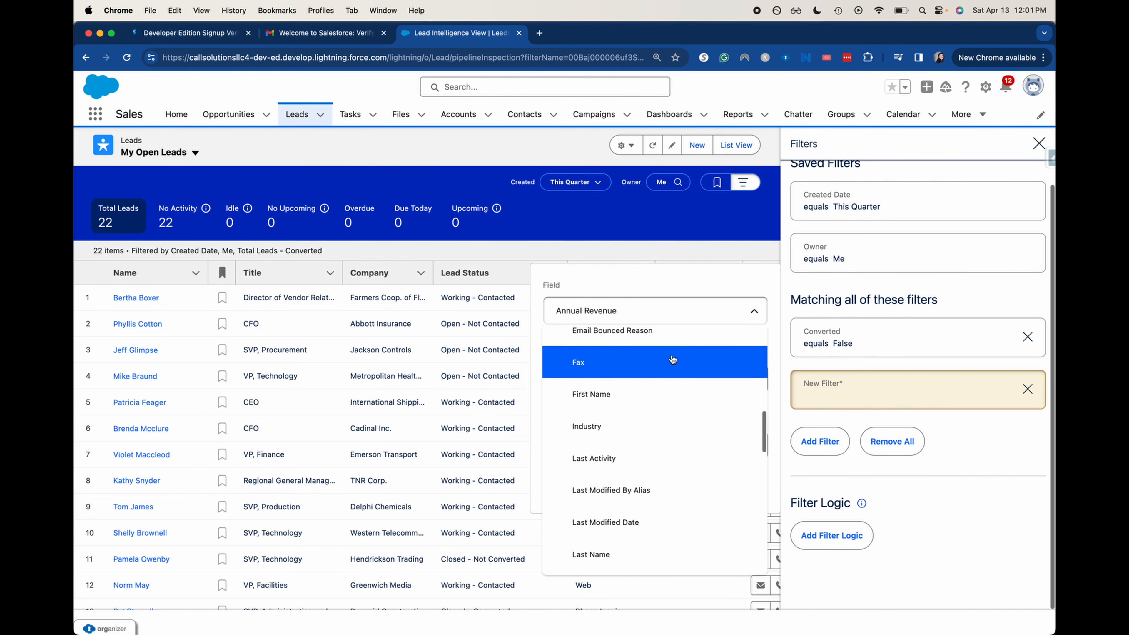
pyautogui.scroll(-2, 653, 409)
pyautogui.scroll(-1, 644, 435)
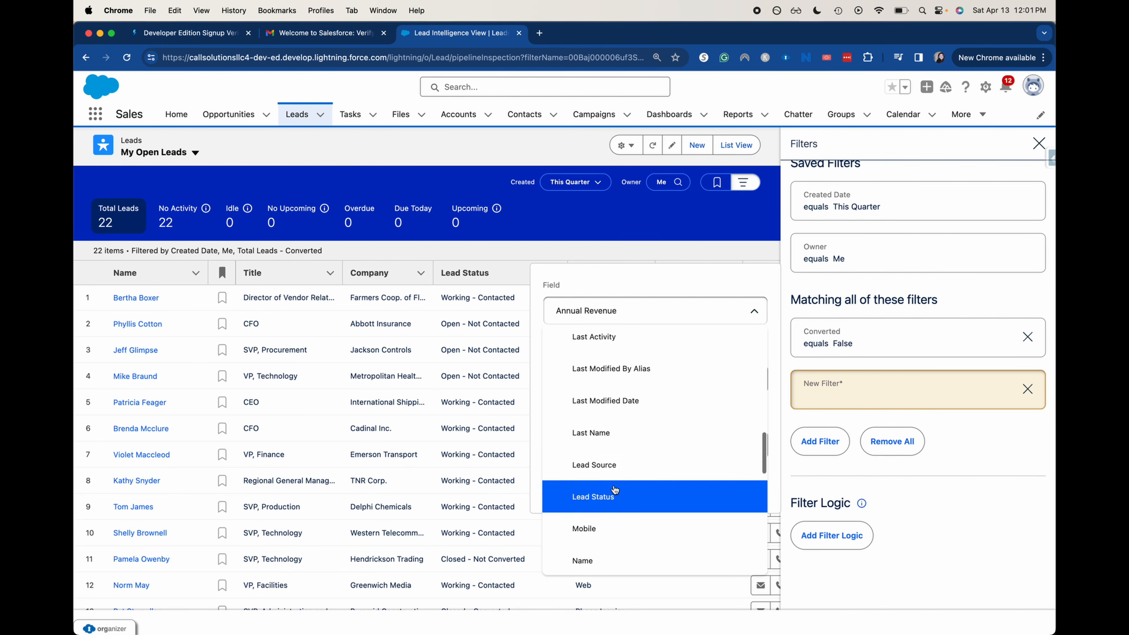
pyautogui.click(594, 496)
pyautogui.click(592, 379)
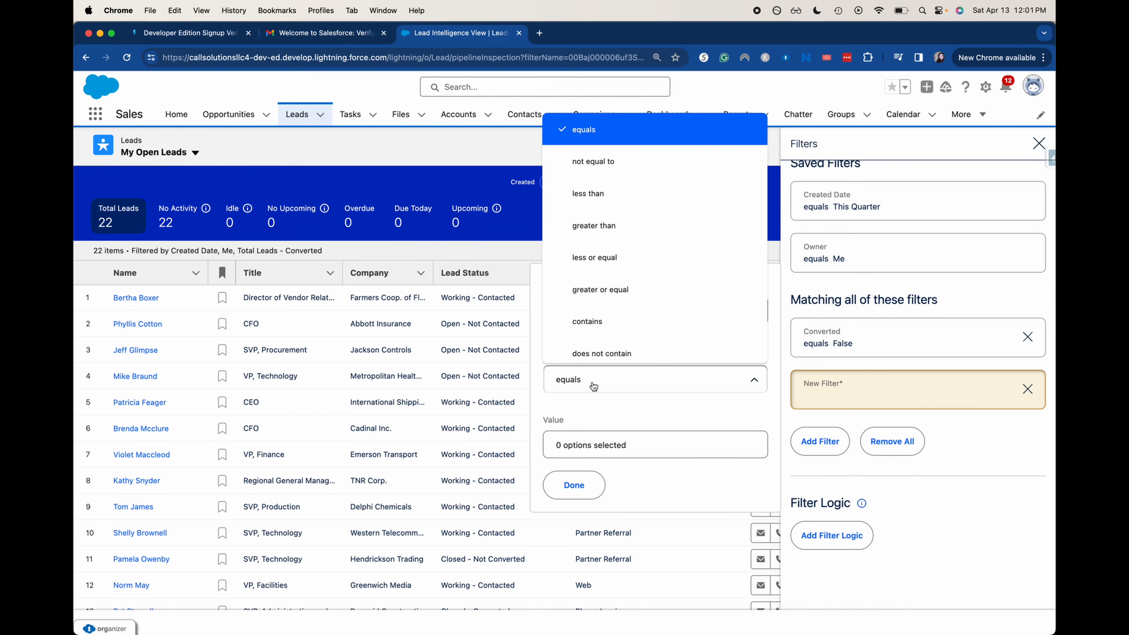
pyautogui.click(623, 173)
# Exclude Closed - Converted and Closed - Not Converted statuses and save, leaving 15 leads
pyautogui.click(605, 447)
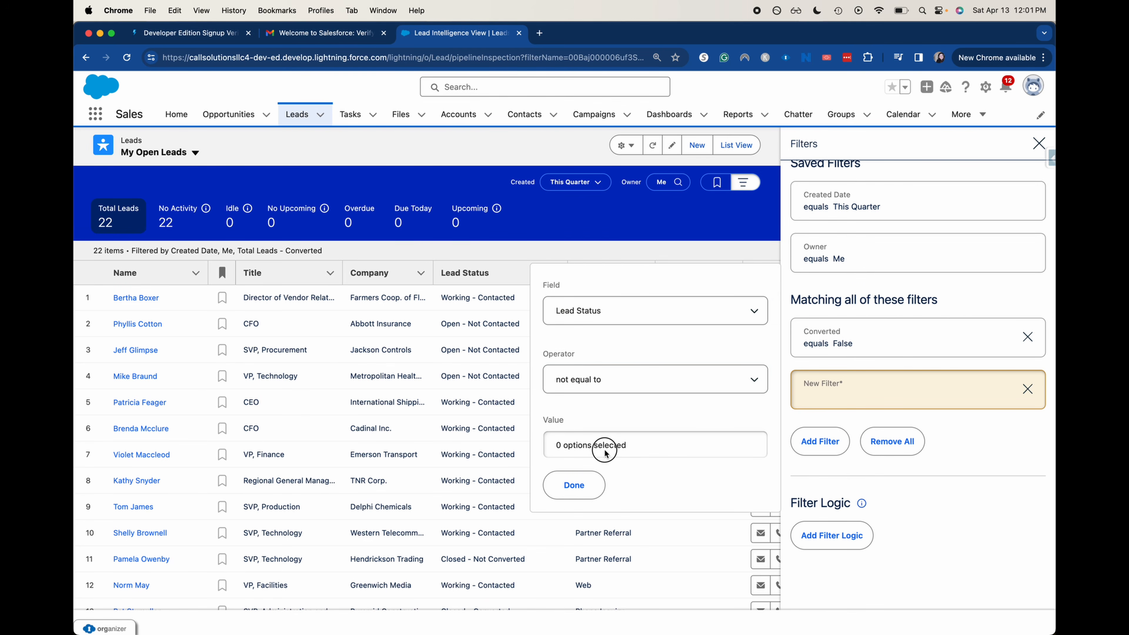
pyautogui.click(654, 489)
pyautogui.click(651, 465)
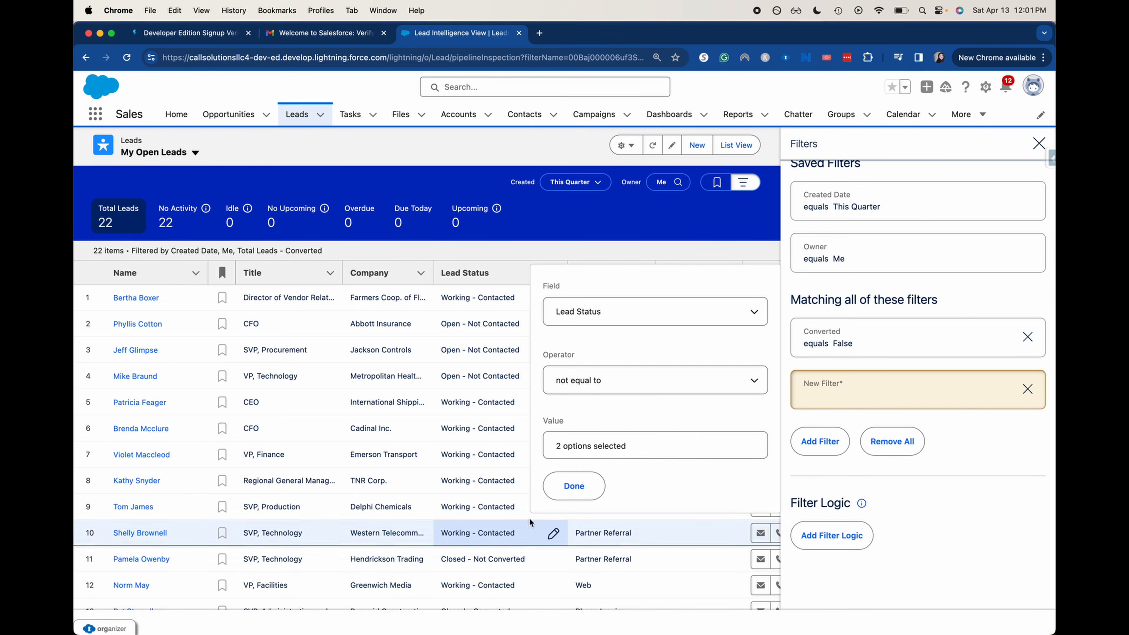
pyautogui.click(572, 484)
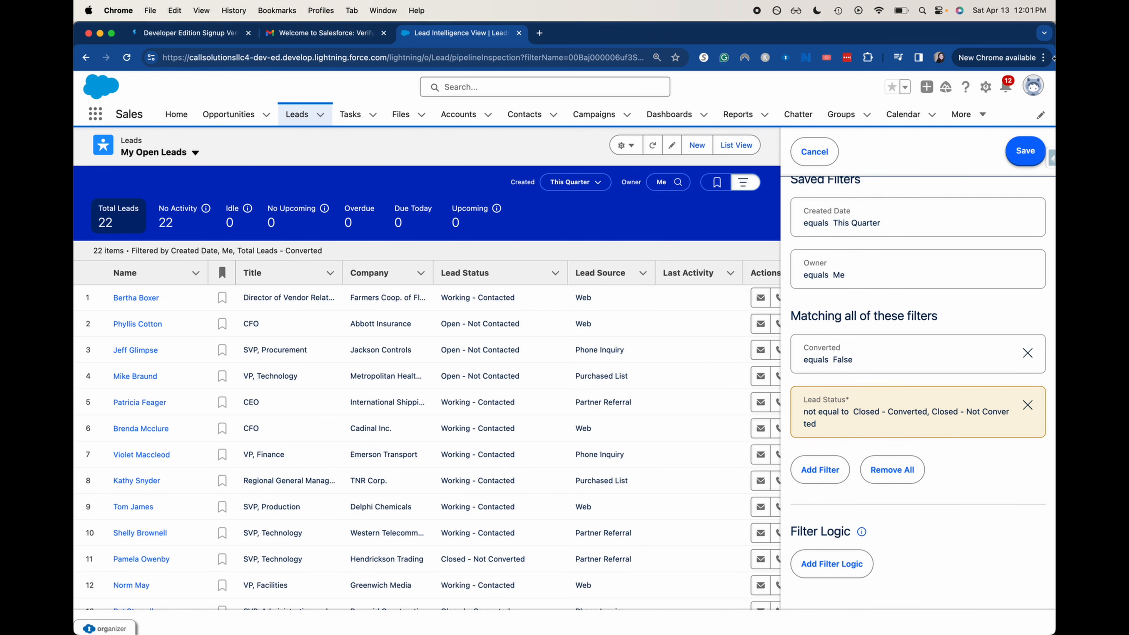
pyautogui.click(1020, 151)
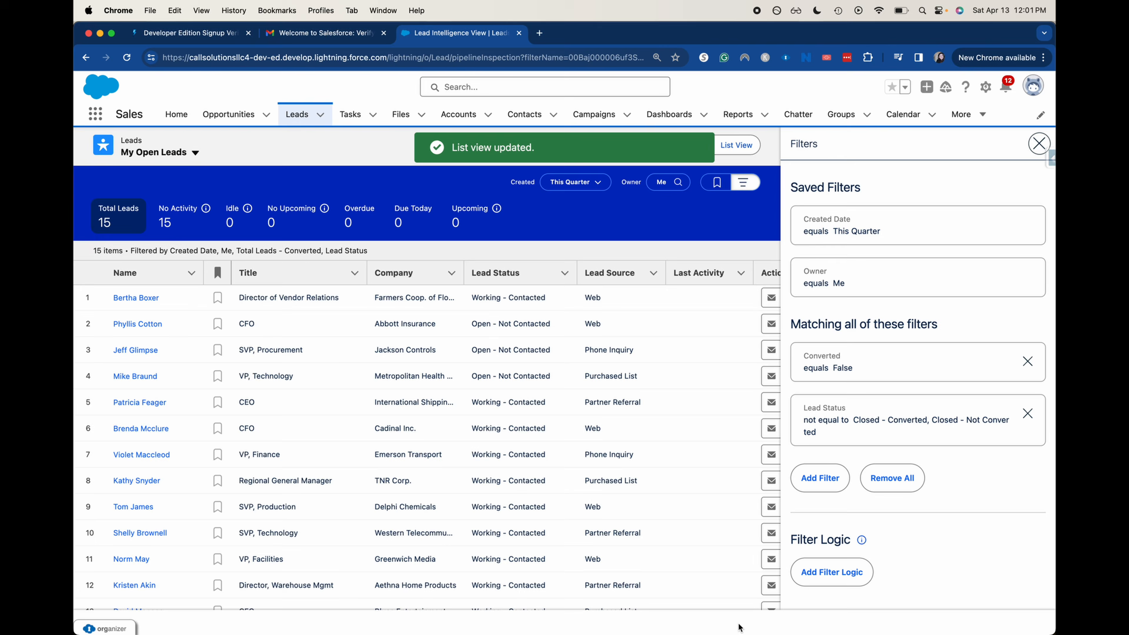
# Close the lead Filters panel and switch to the Reports home page
pyautogui.scroll(-3, 533, 492)
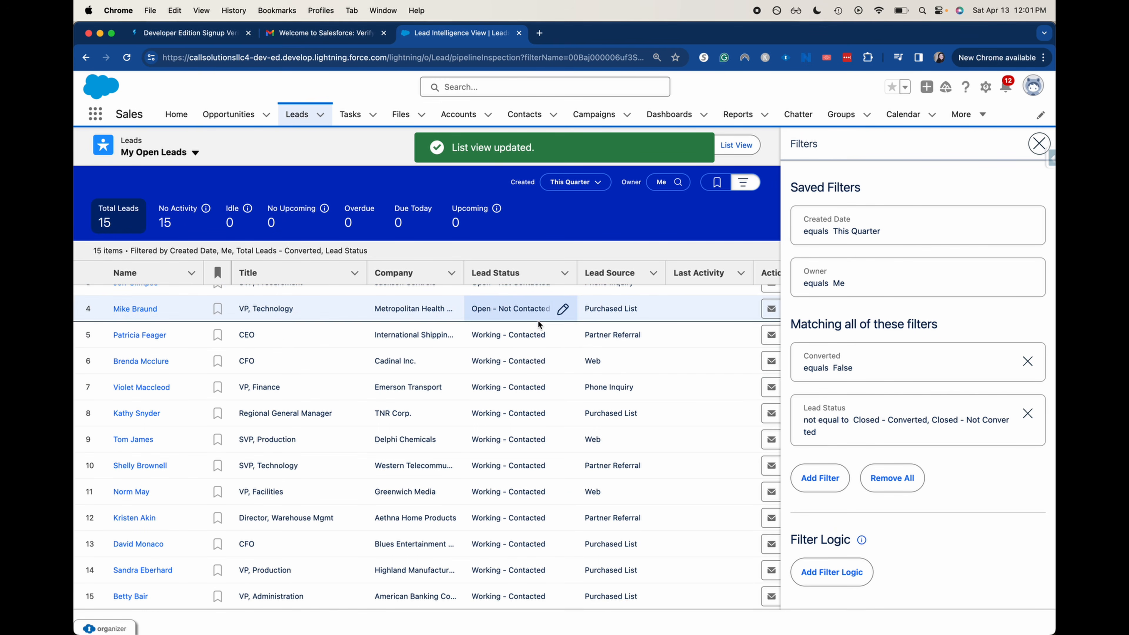
pyautogui.scroll(3, 552, 361)
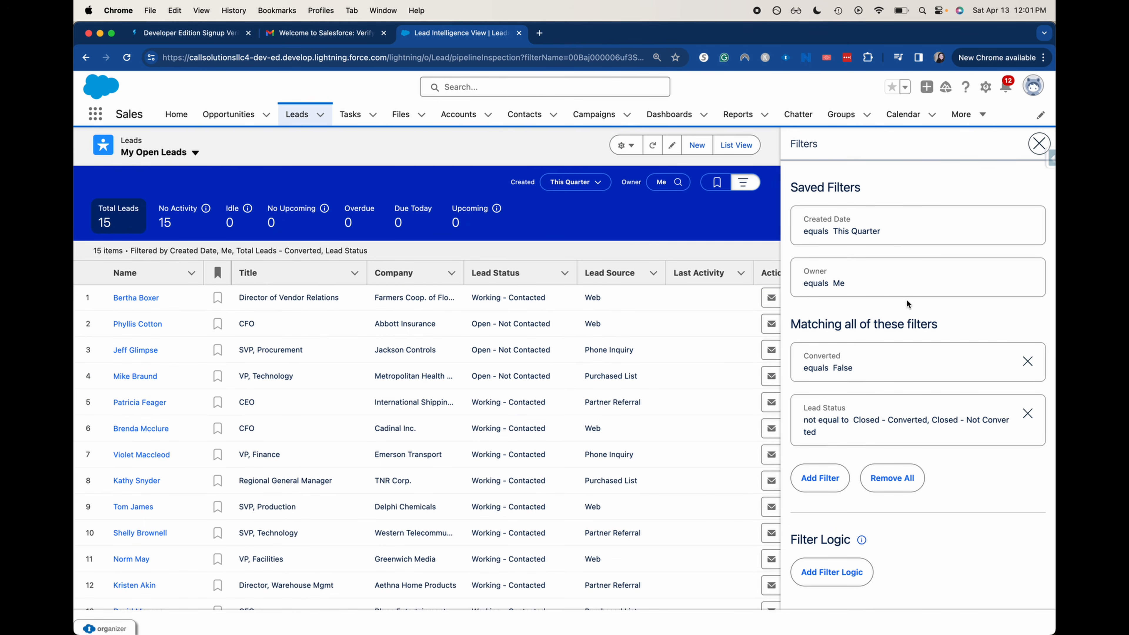
pyautogui.click(1039, 144)
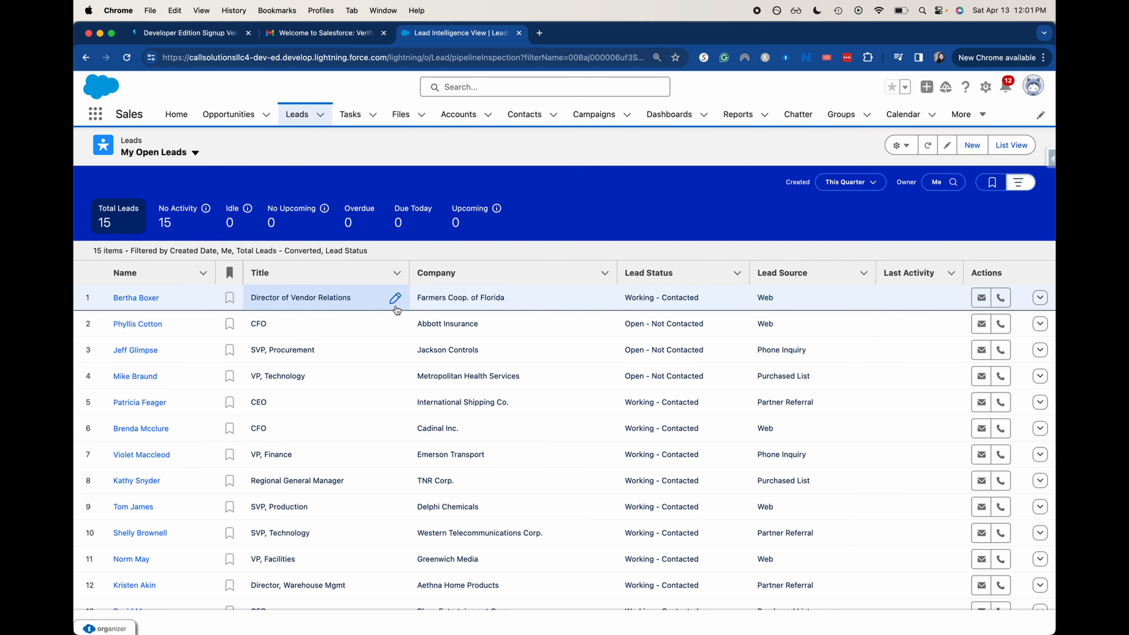
pyautogui.click(395, 300)
pyautogui.click(633, 204)
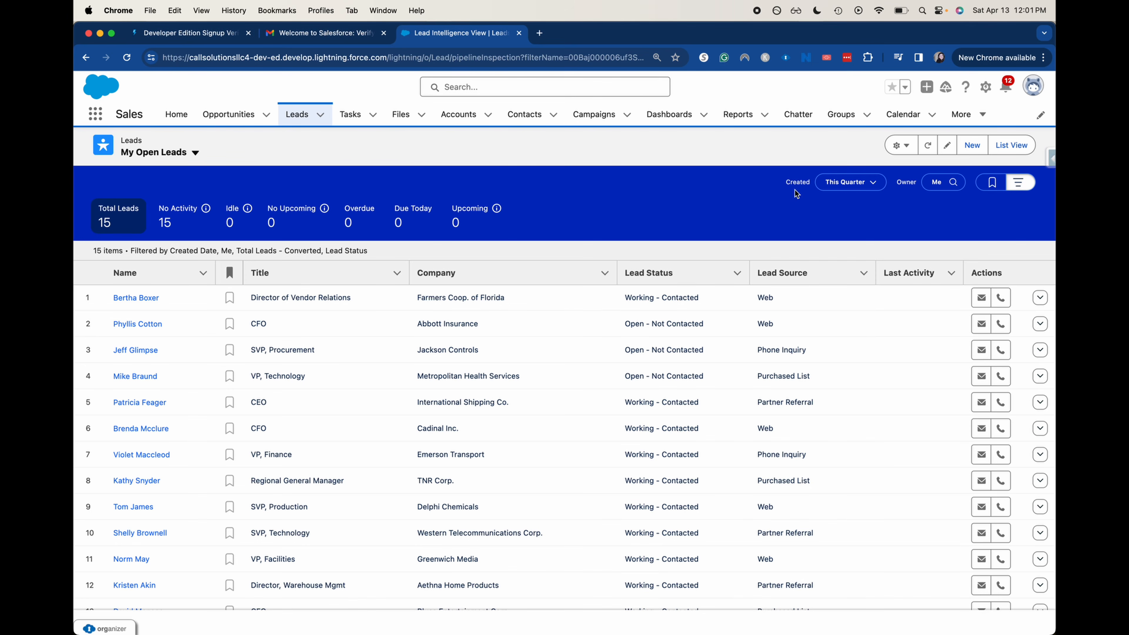
pyautogui.click(735, 115)
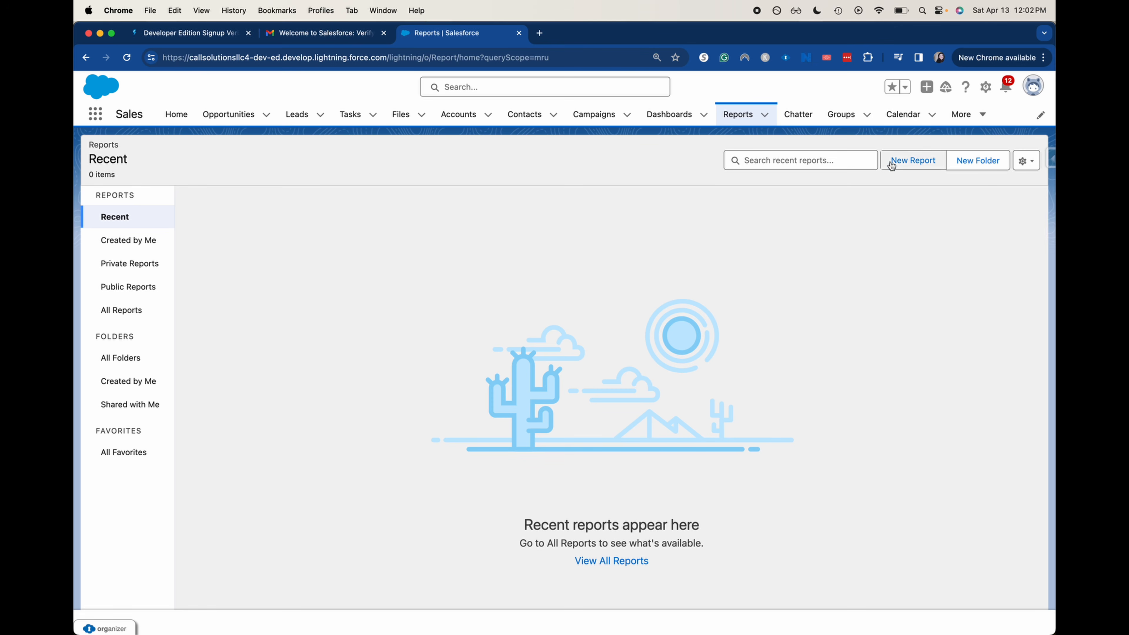
# Start a New Report to bring up the Create Report dialog's report types
pyautogui.click(902, 160)
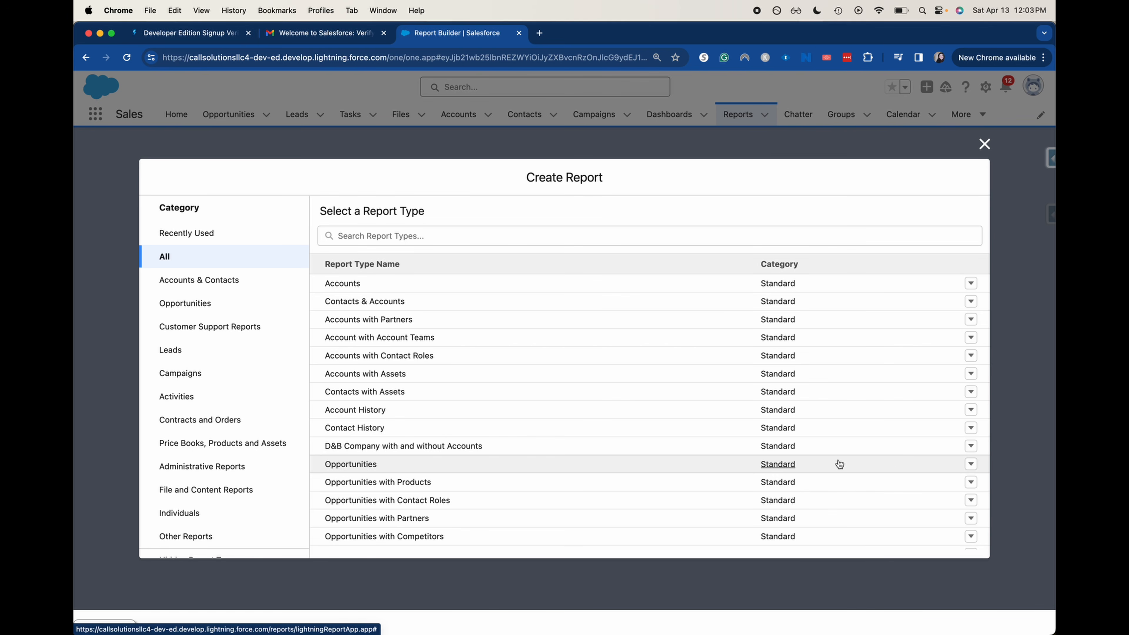
# Select the Opportunities report type and browse its 118 fields
pyautogui.click(340, 467)
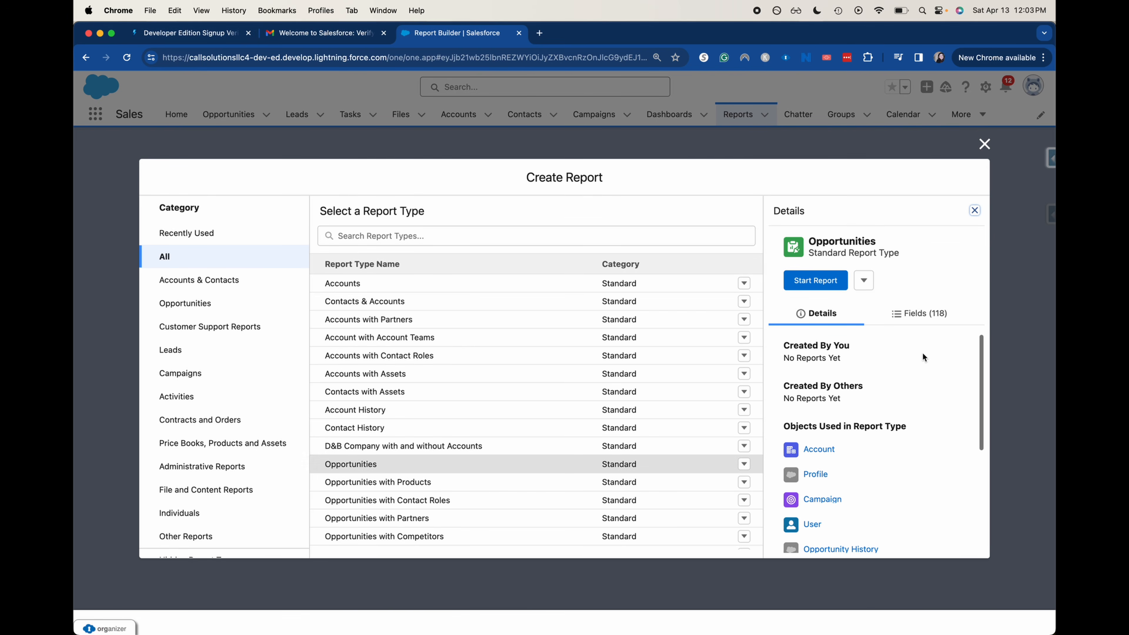
pyautogui.scroll(-1, 922, 352)
pyautogui.scroll(-5, 897, 399)
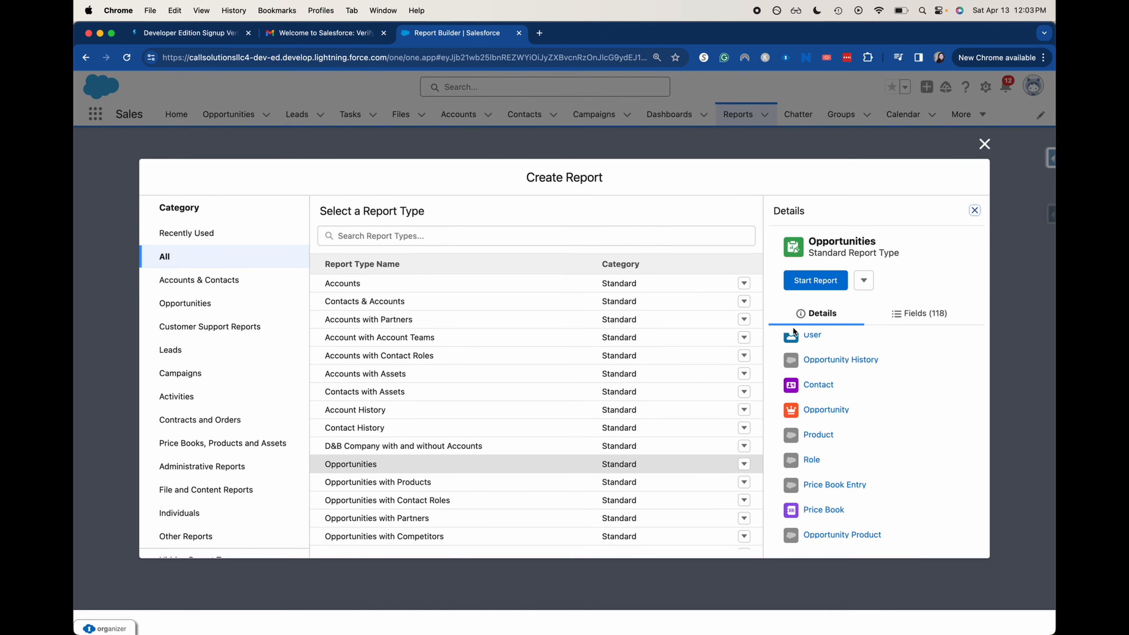
pyautogui.scroll(3, 806, 376)
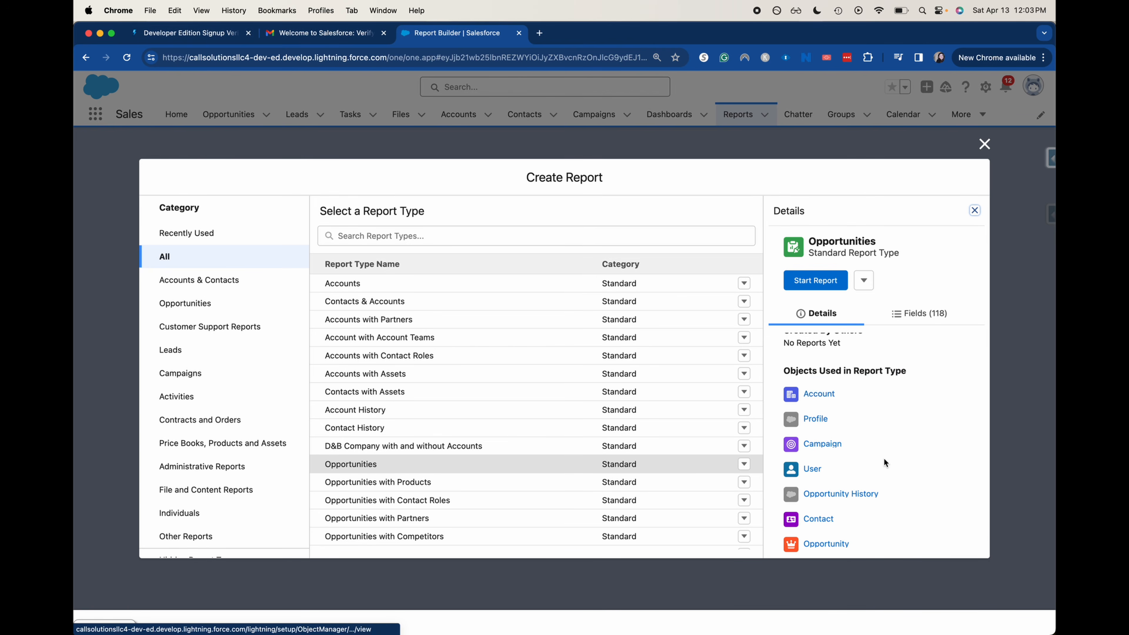
pyautogui.scroll(-5, 884, 457)
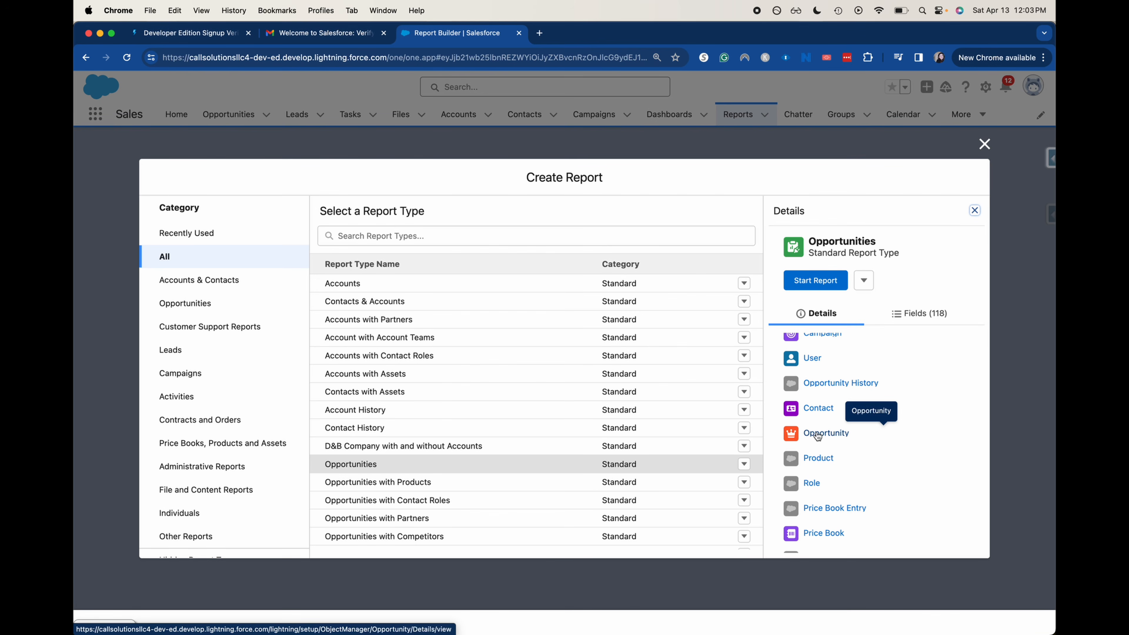
pyautogui.scroll(-1, 817, 433)
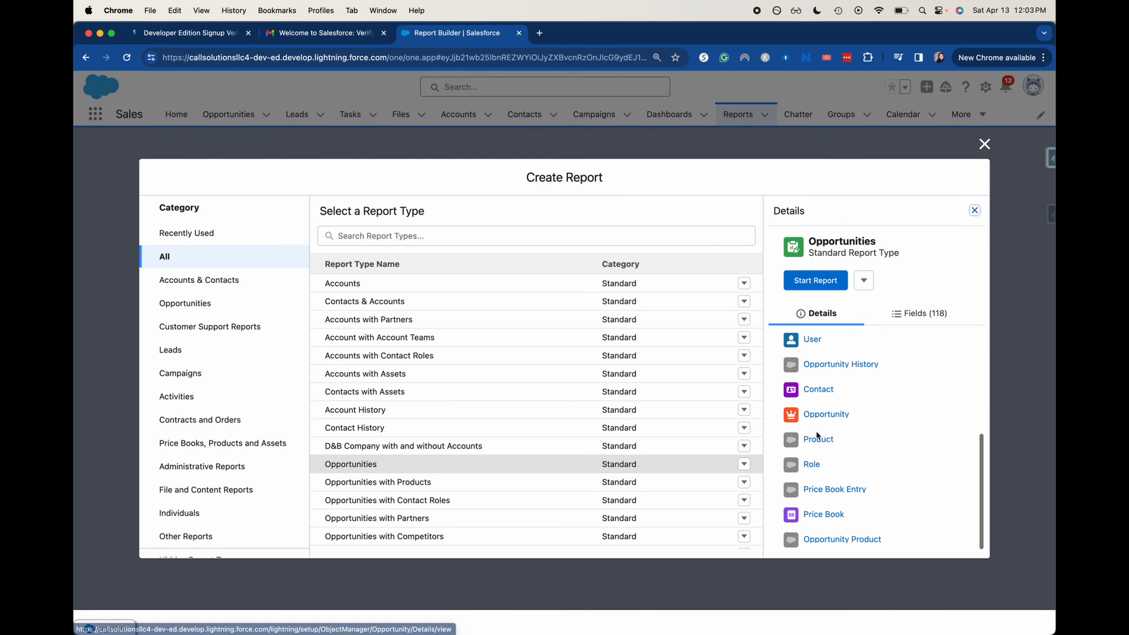
pyautogui.click(923, 324)
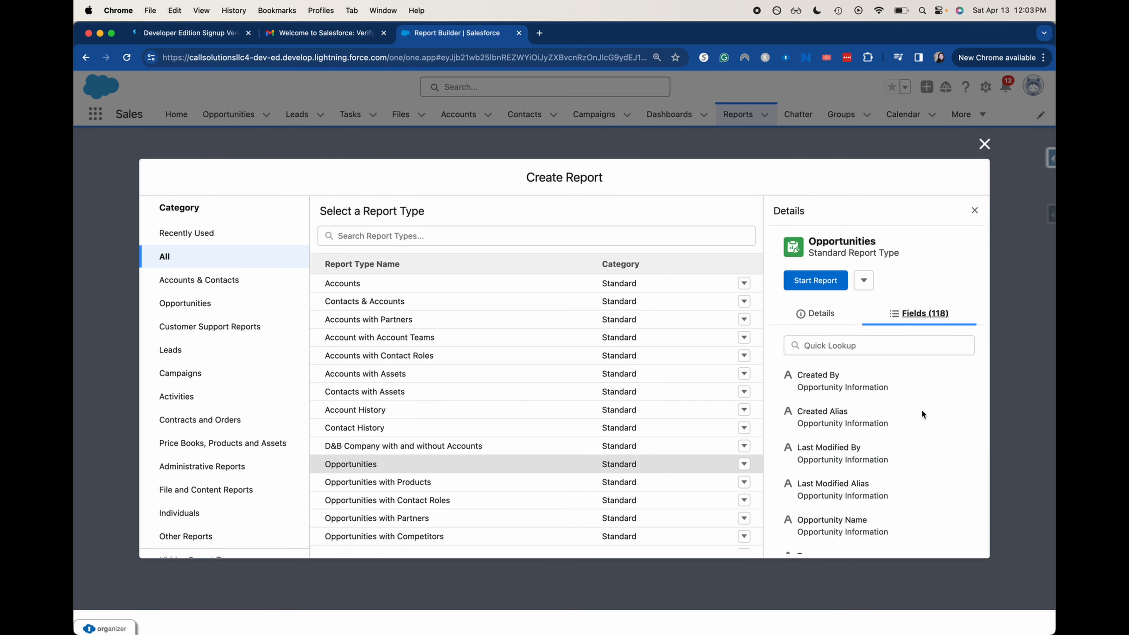
pyautogui.scroll(-10, 921, 409)
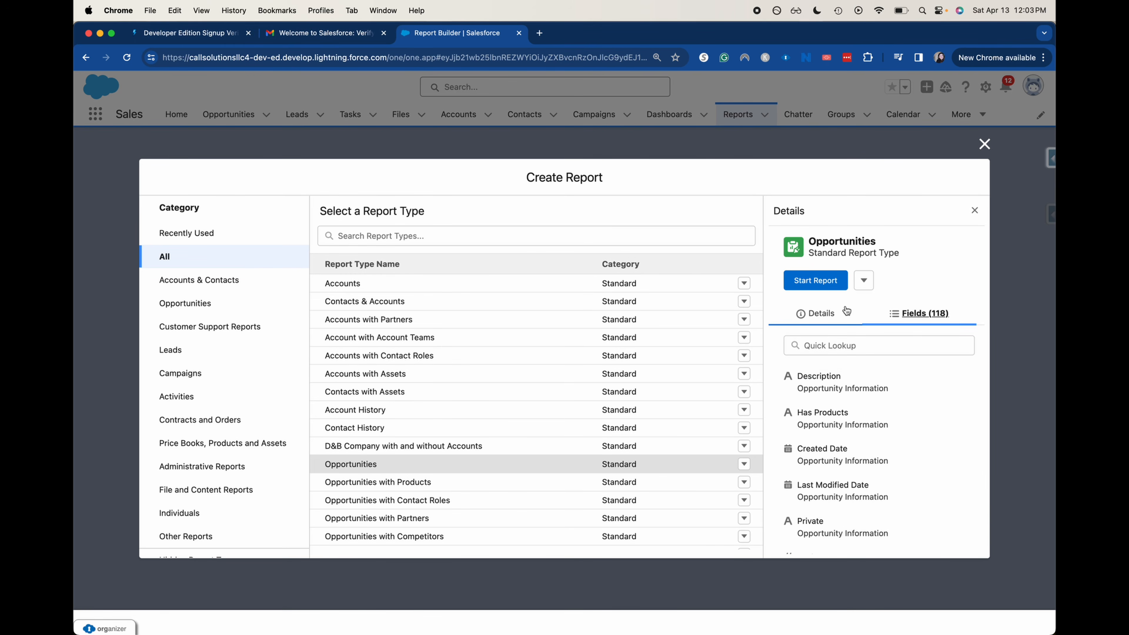
# Start the Opportunities report and turn on Update Preview Automatically
pyautogui.click(814, 284)
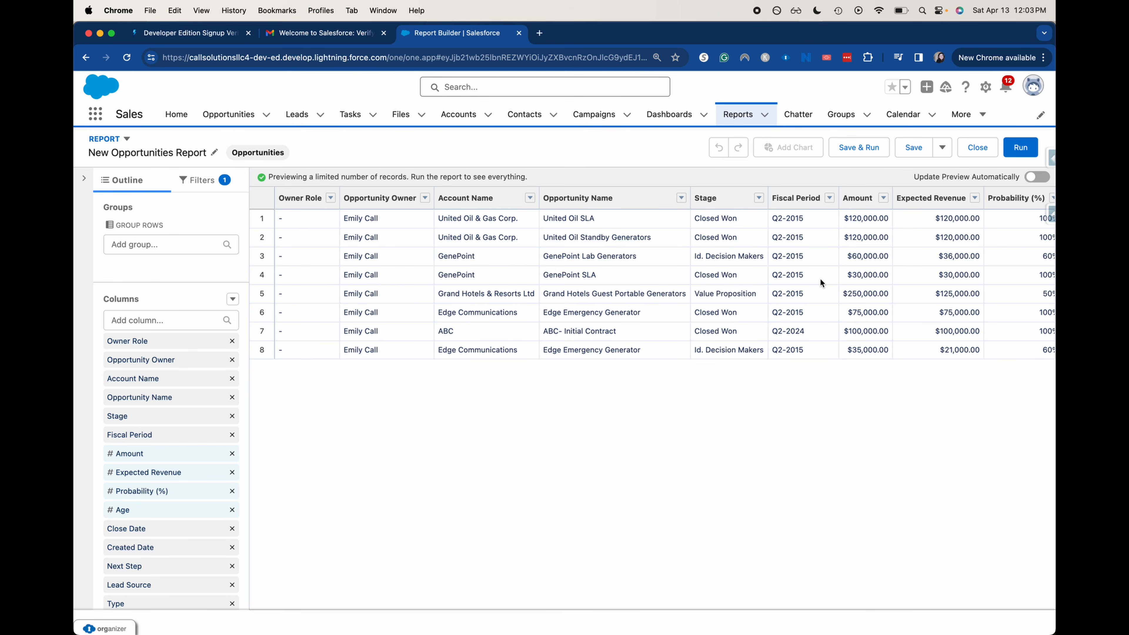
pyautogui.click(1041, 178)
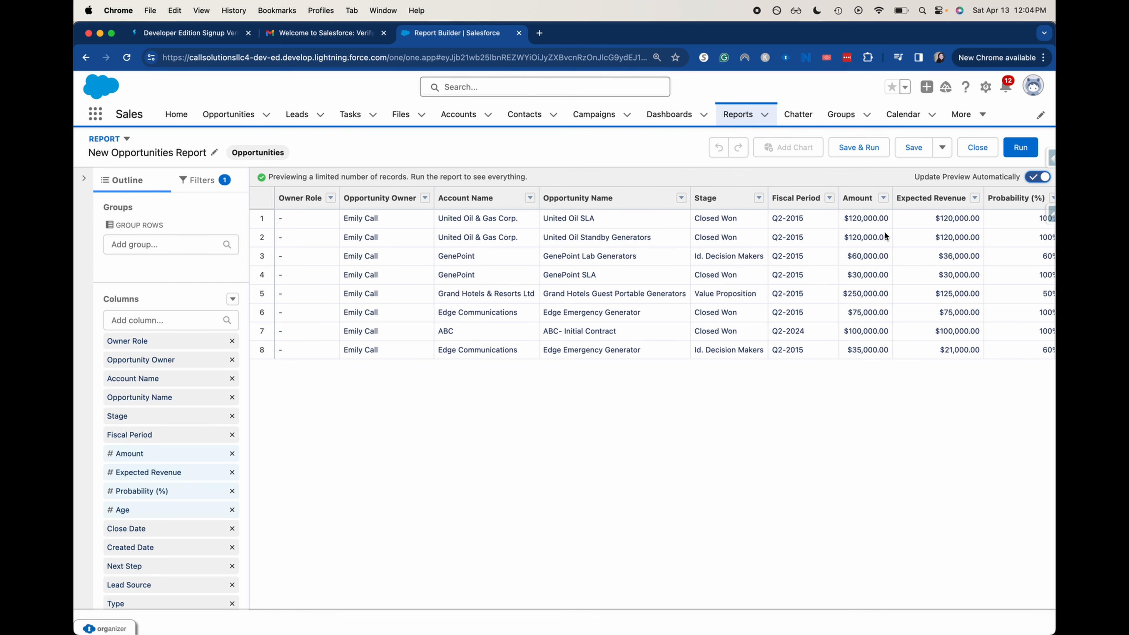
# Remove the Owner Role, Age and Next Step columns, then show the report's filters
pyautogui.click(331, 198)
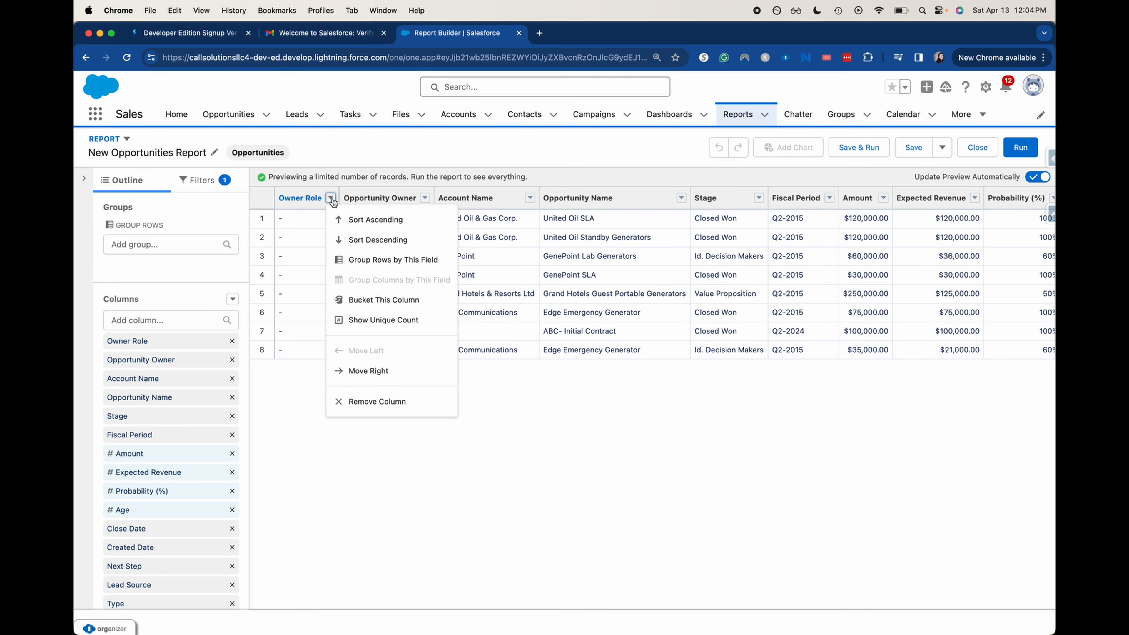
pyautogui.click(359, 402)
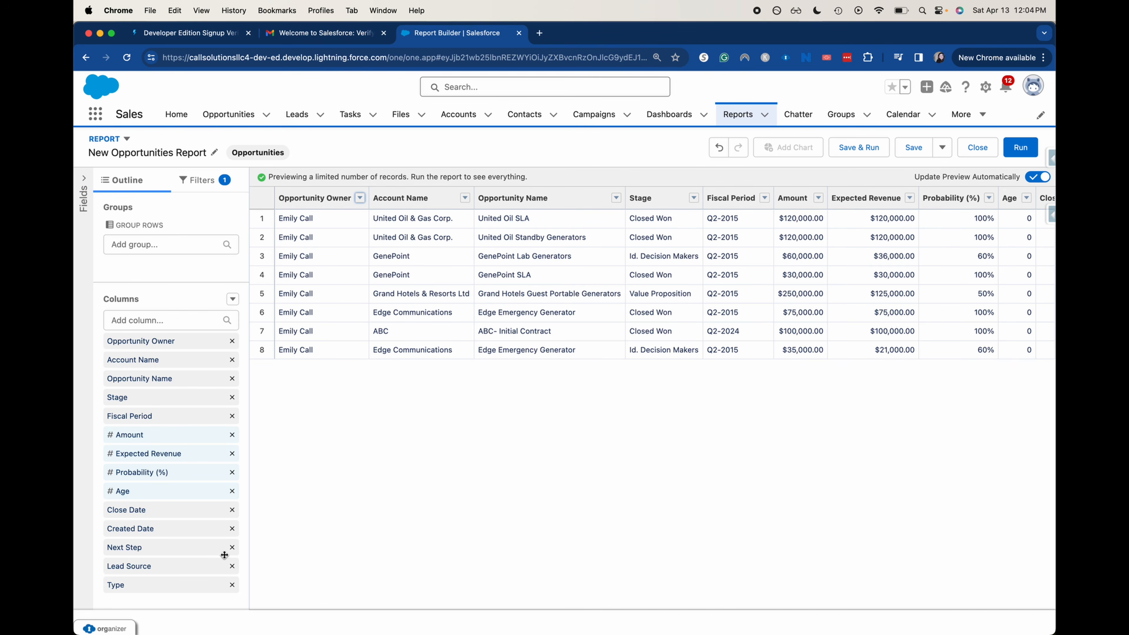
pyautogui.hscroll(8, 658, 328)
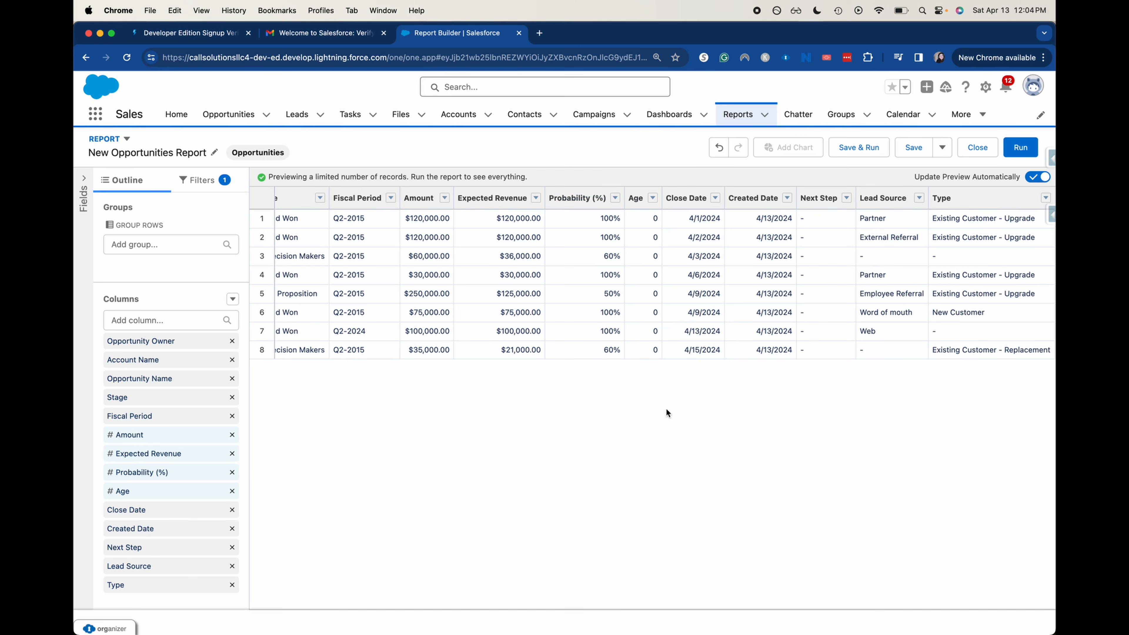
pyautogui.click(231, 491)
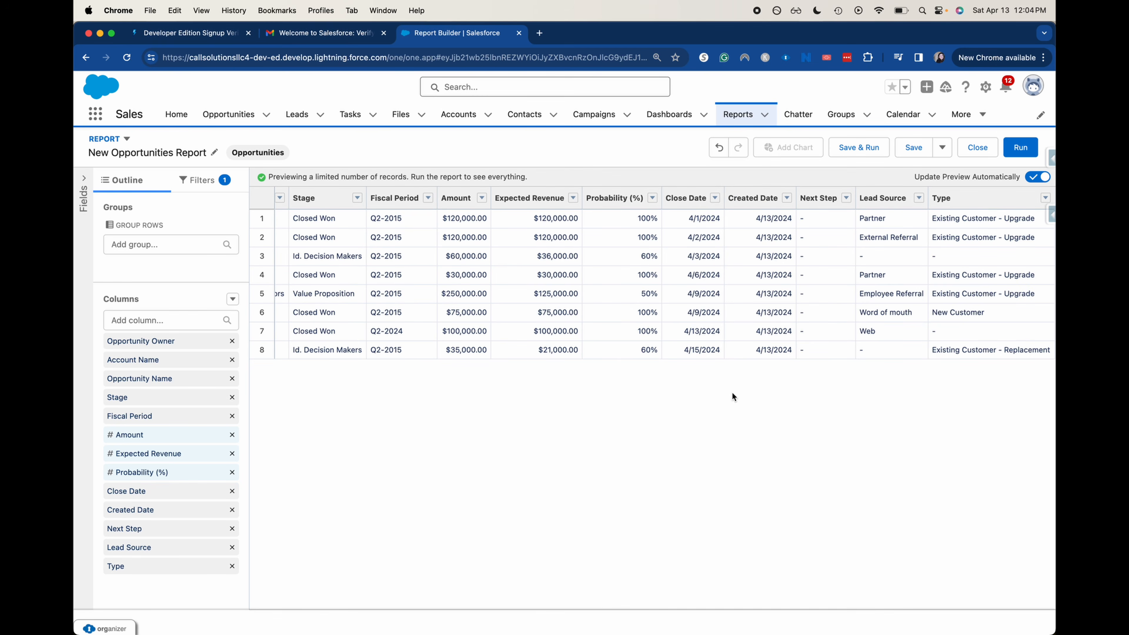
pyautogui.click(232, 528)
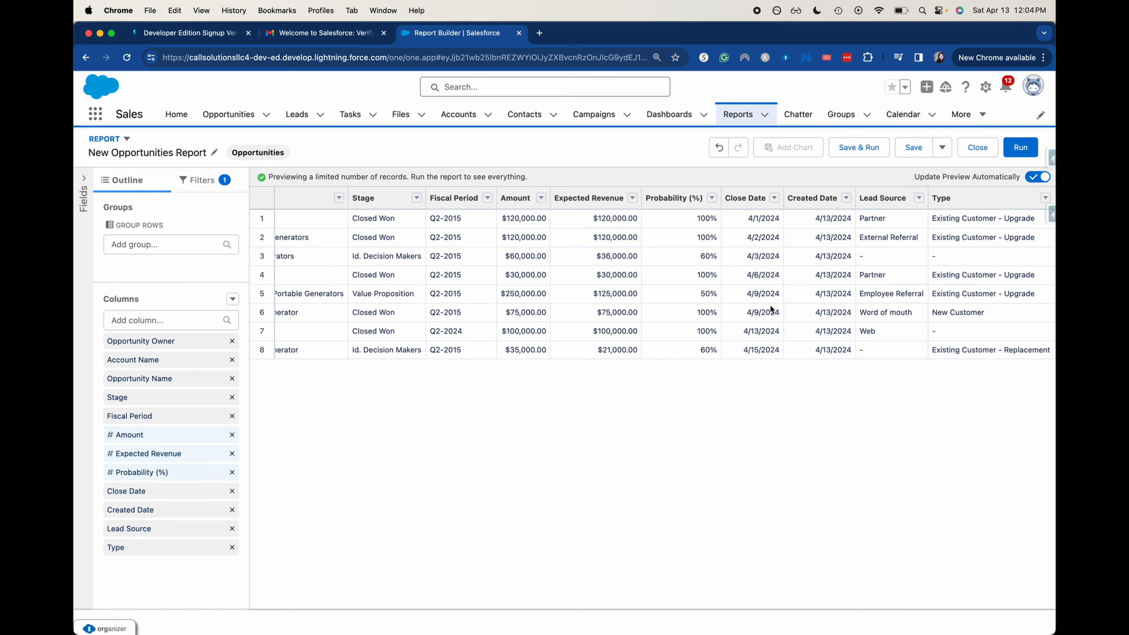
pyautogui.click(203, 180)
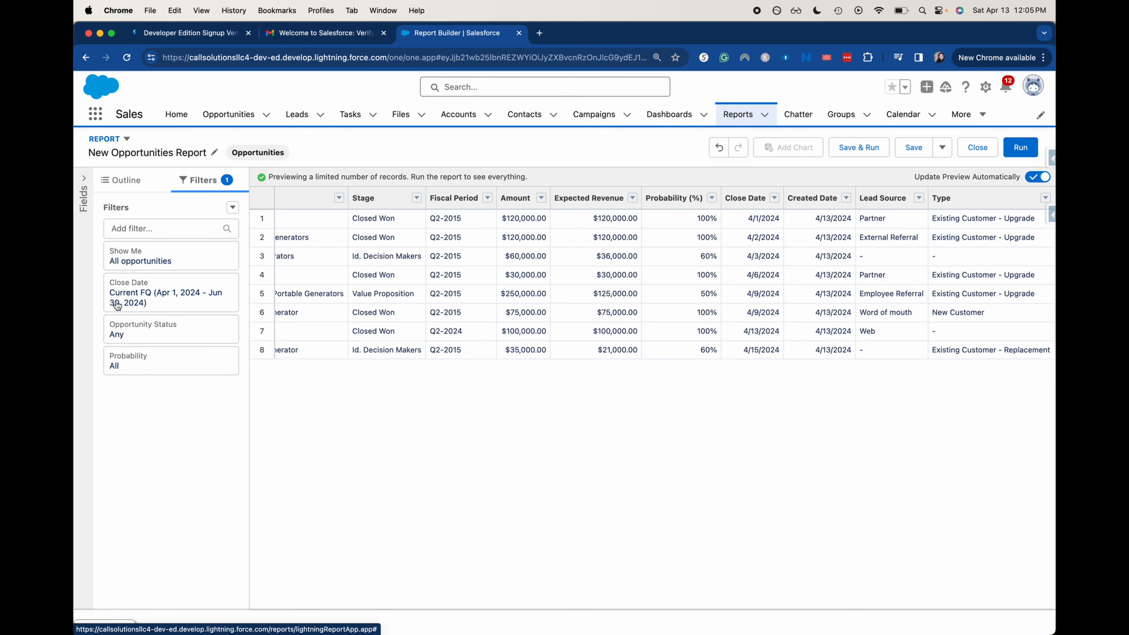
# Change the Close Date filter range to All Time and apply it
pyautogui.click(204, 298)
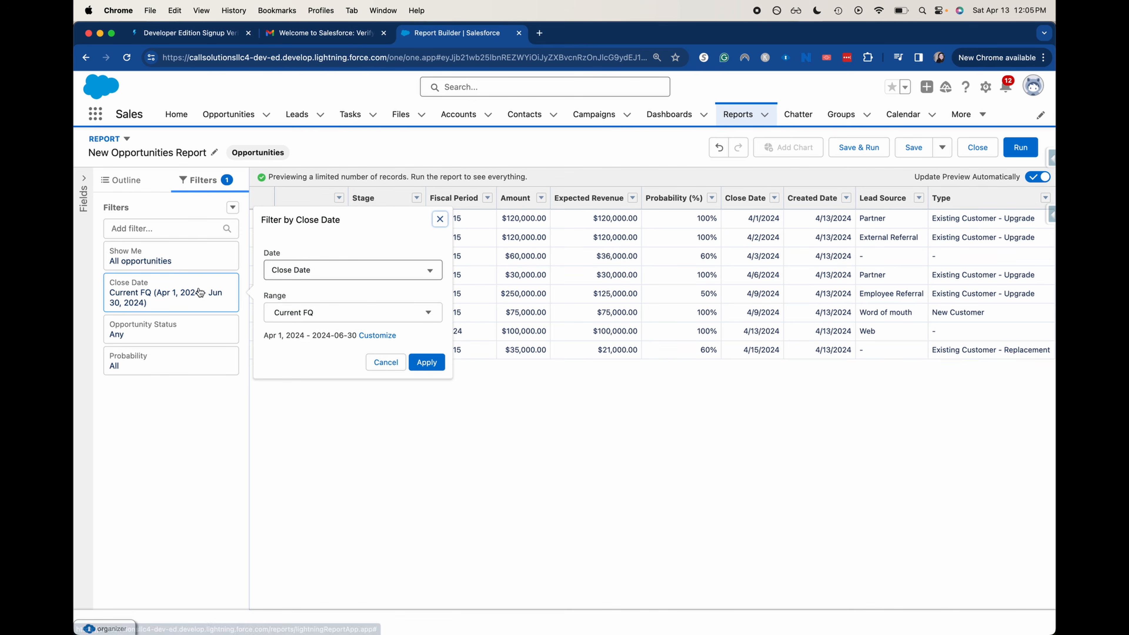
pyautogui.click(379, 317)
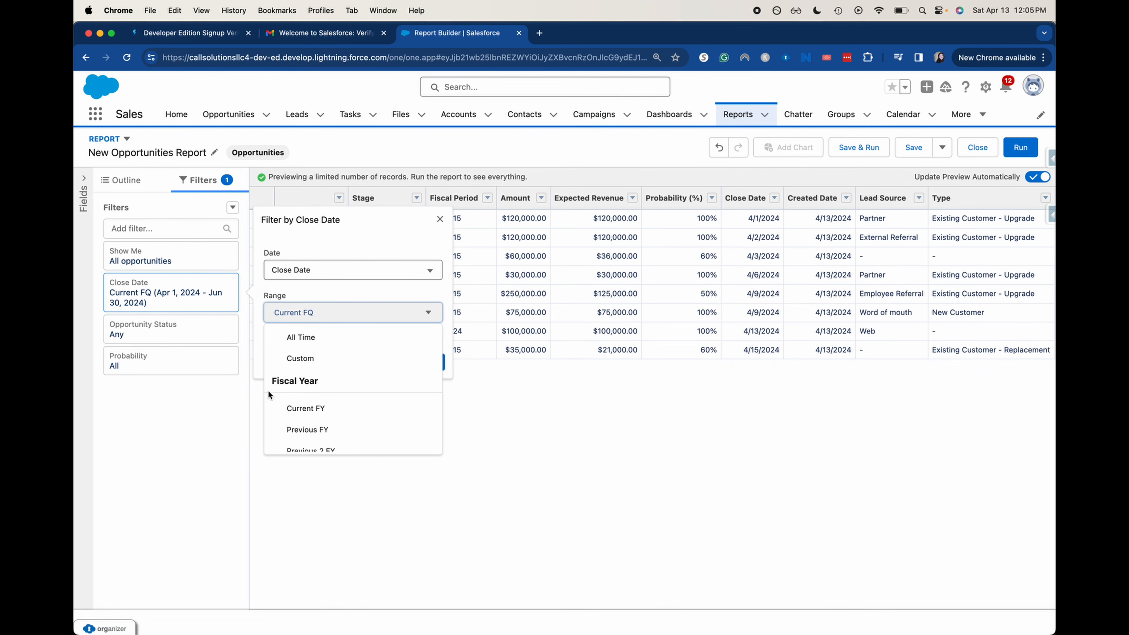
pyautogui.click(296, 338)
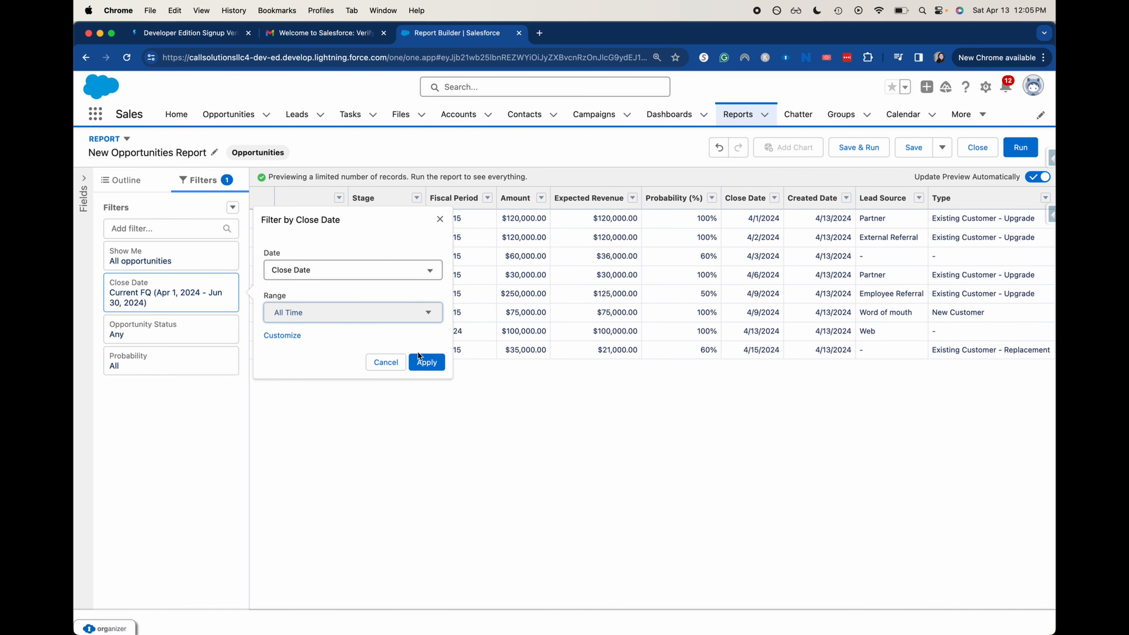
pyautogui.click(425, 361)
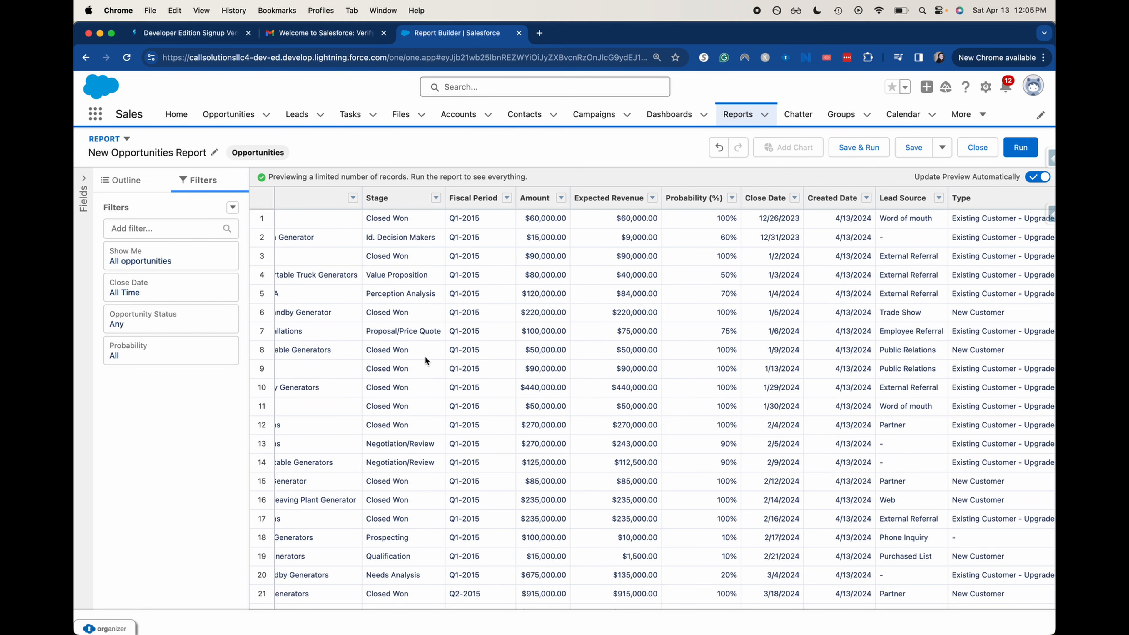
pyautogui.hscroll(-10, 425, 360)
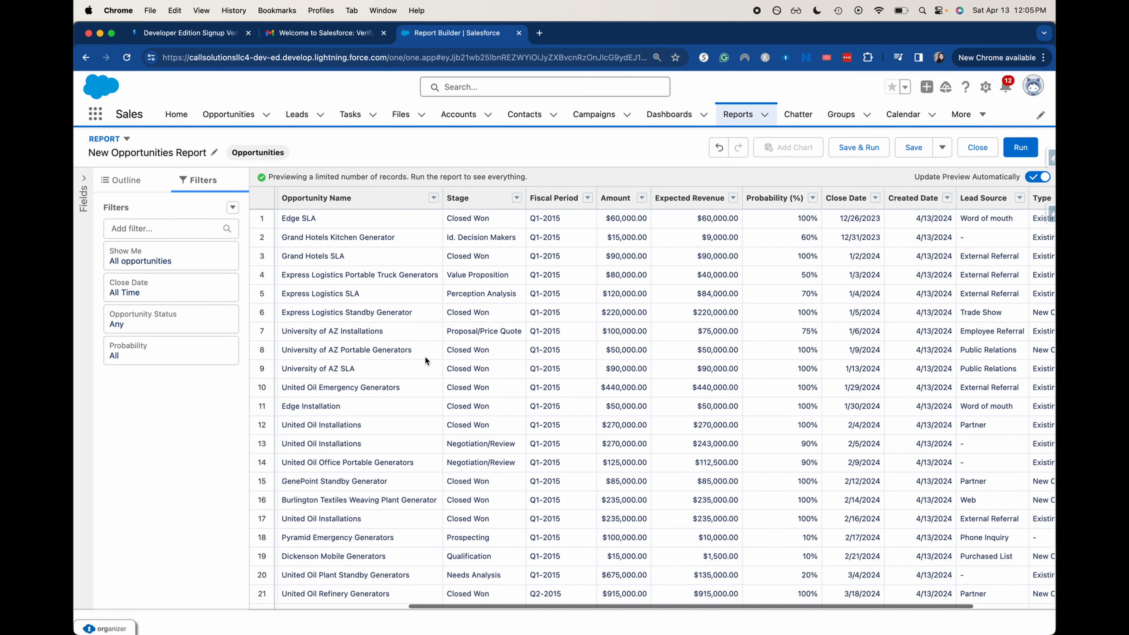
pyautogui.scroll(-1, 425, 357)
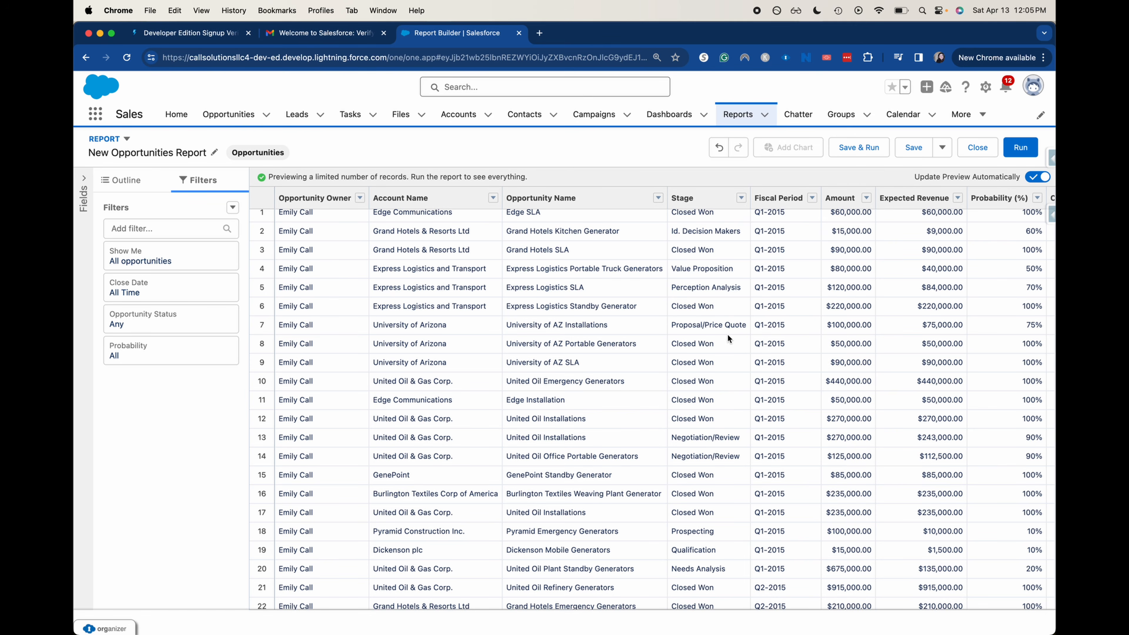
# Add a Stage filter equal to Closed Won, leaving 19 opportunities
pyautogui.click(160, 229)
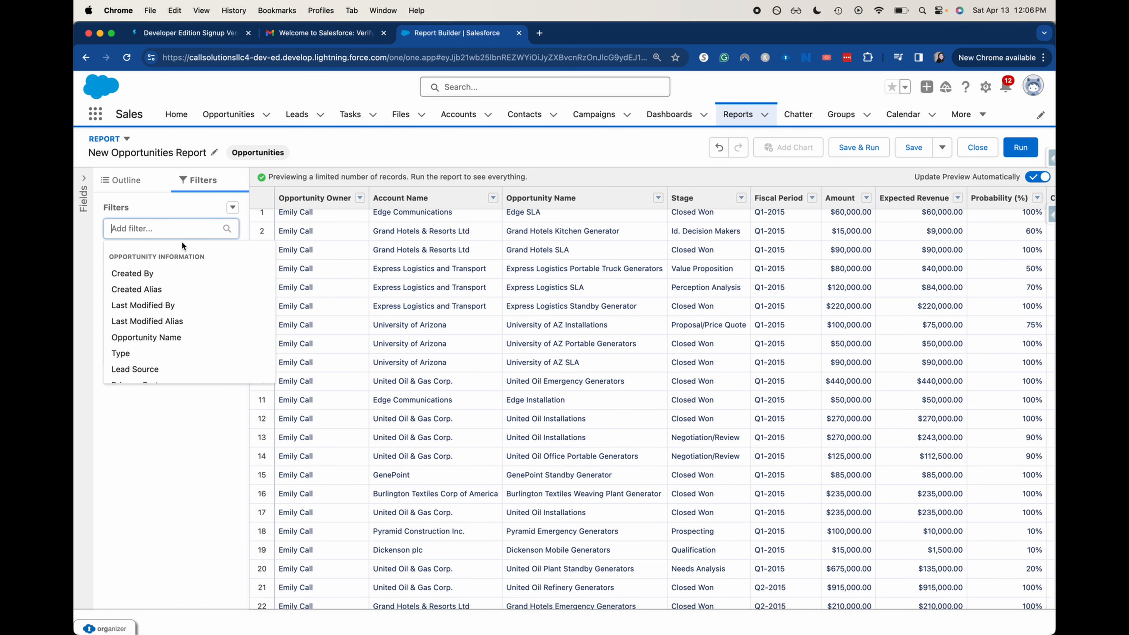
pyautogui.write('stage')
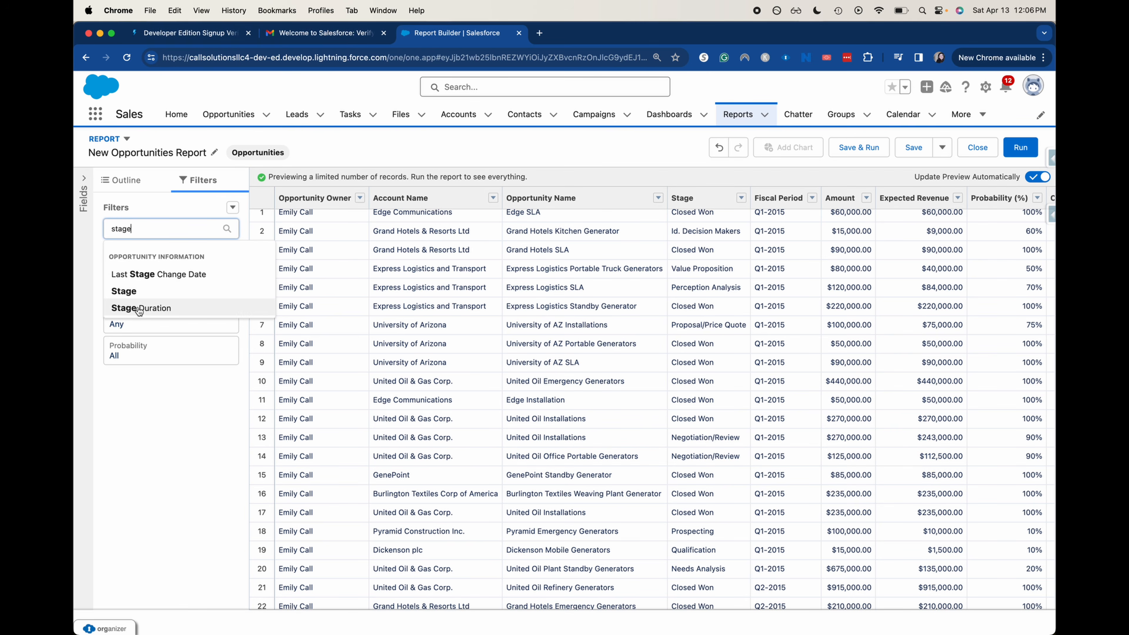
pyautogui.click(128, 291)
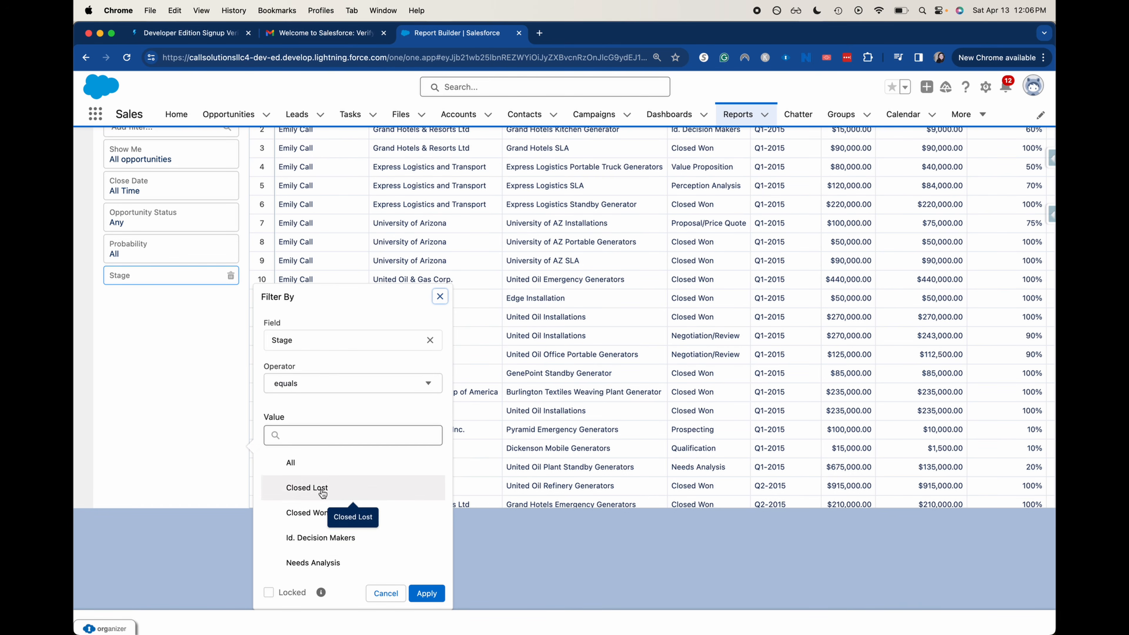
pyautogui.click(311, 512)
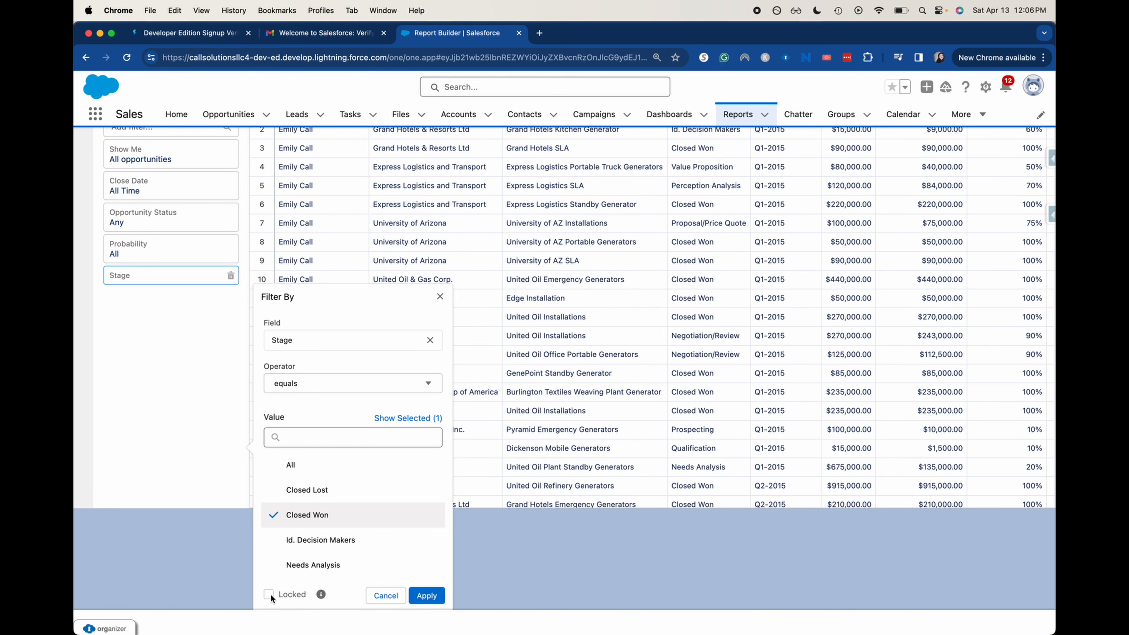
pyautogui.click(425, 596)
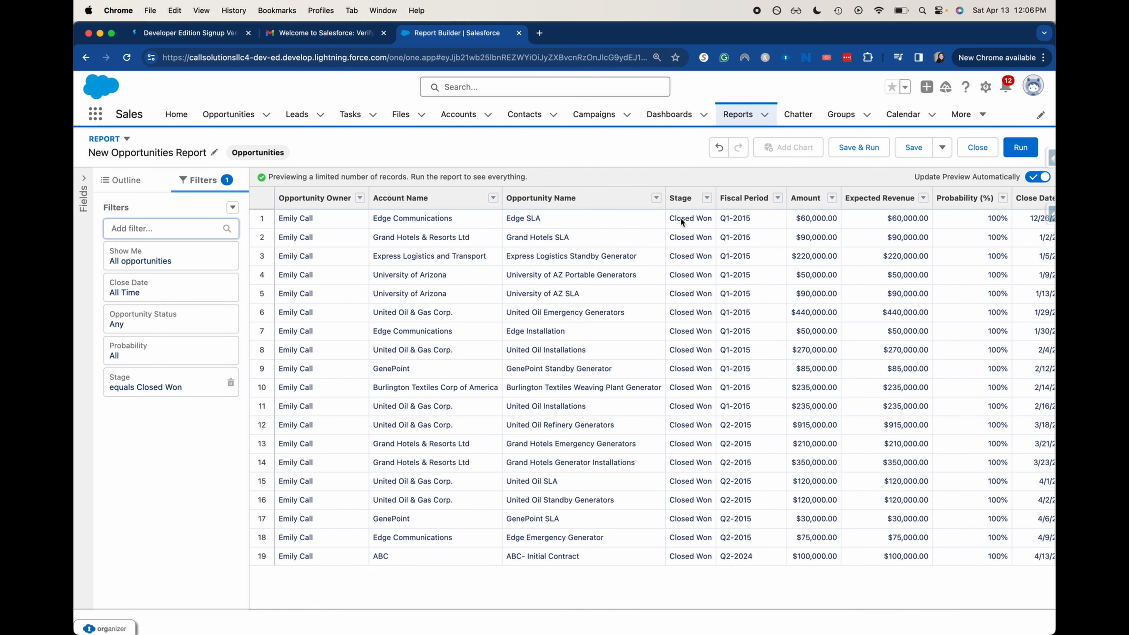
pyautogui.hscroll(6, 772, 342)
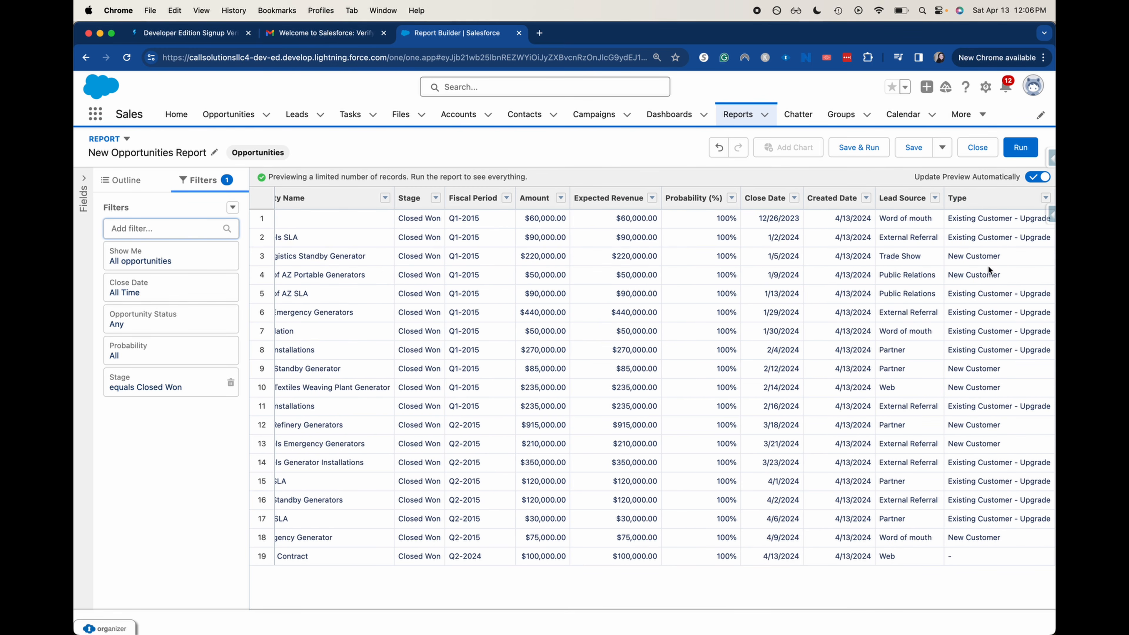
pyautogui.scroll(-1, 989, 267)
pyautogui.scroll(1, 989, 270)
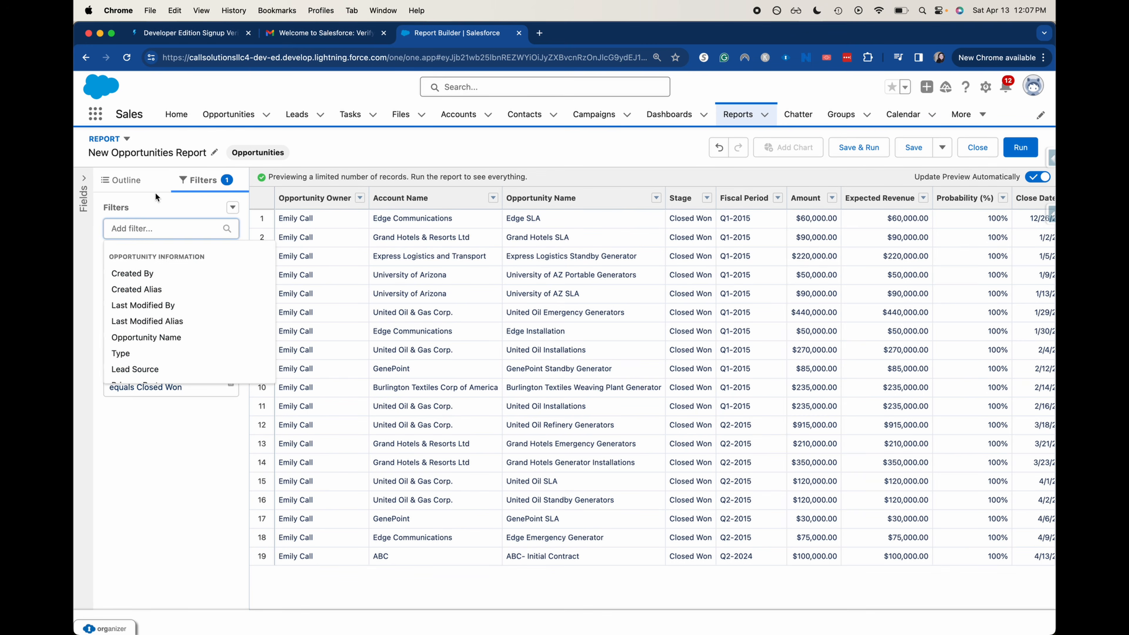
pyautogui.click(155, 194)
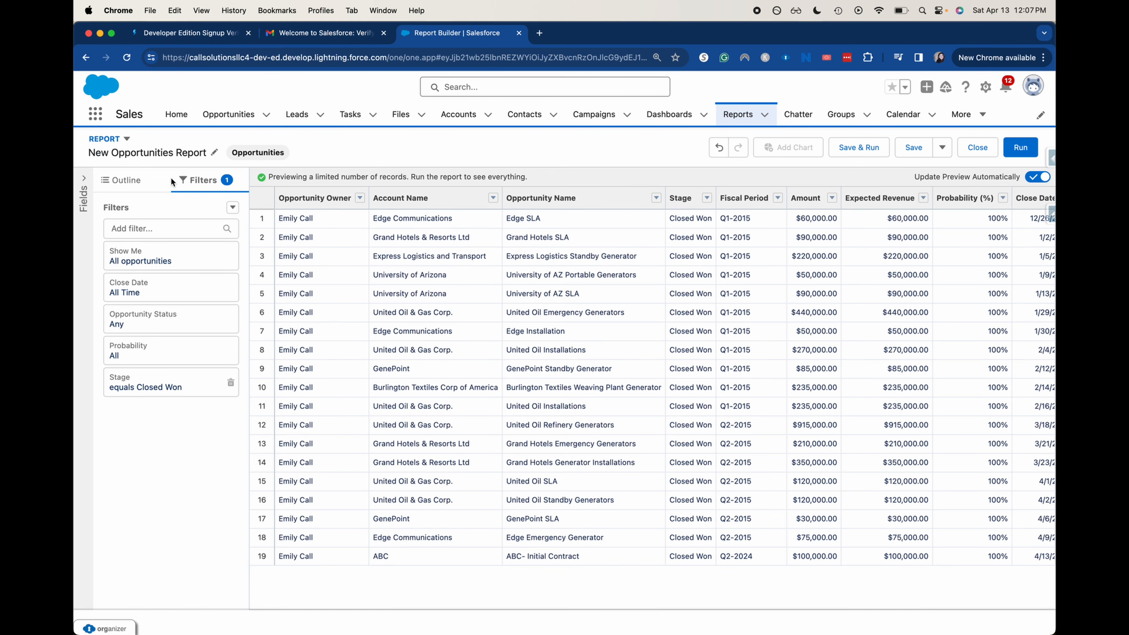
# Add Last Modified Date as a report column after Stage
pyautogui.click(115, 190)
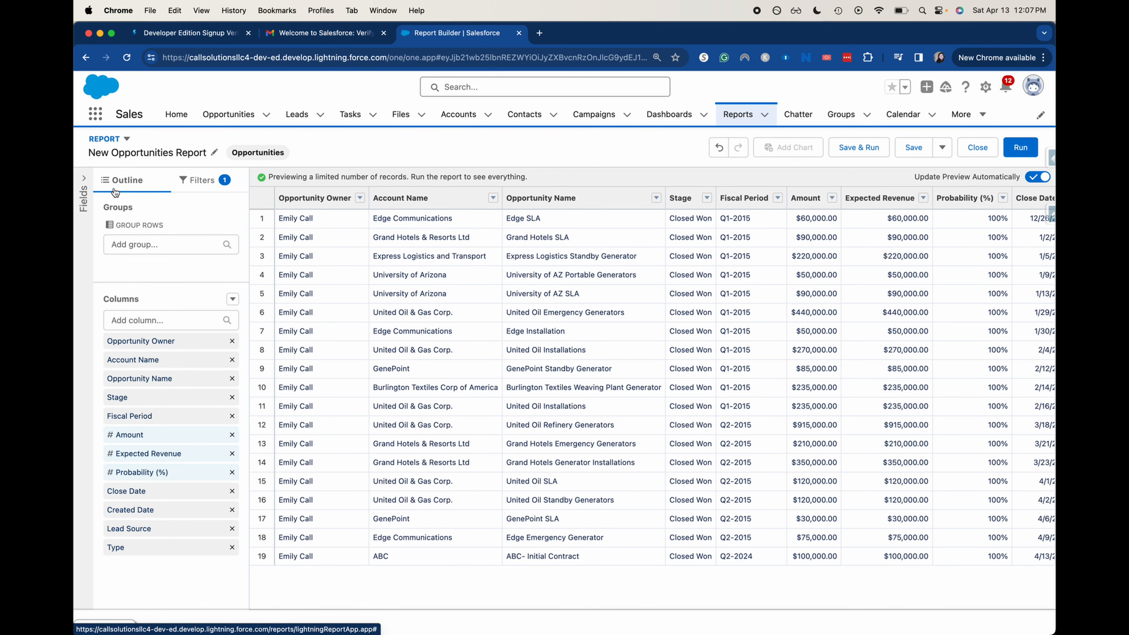
pyautogui.click(84, 181)
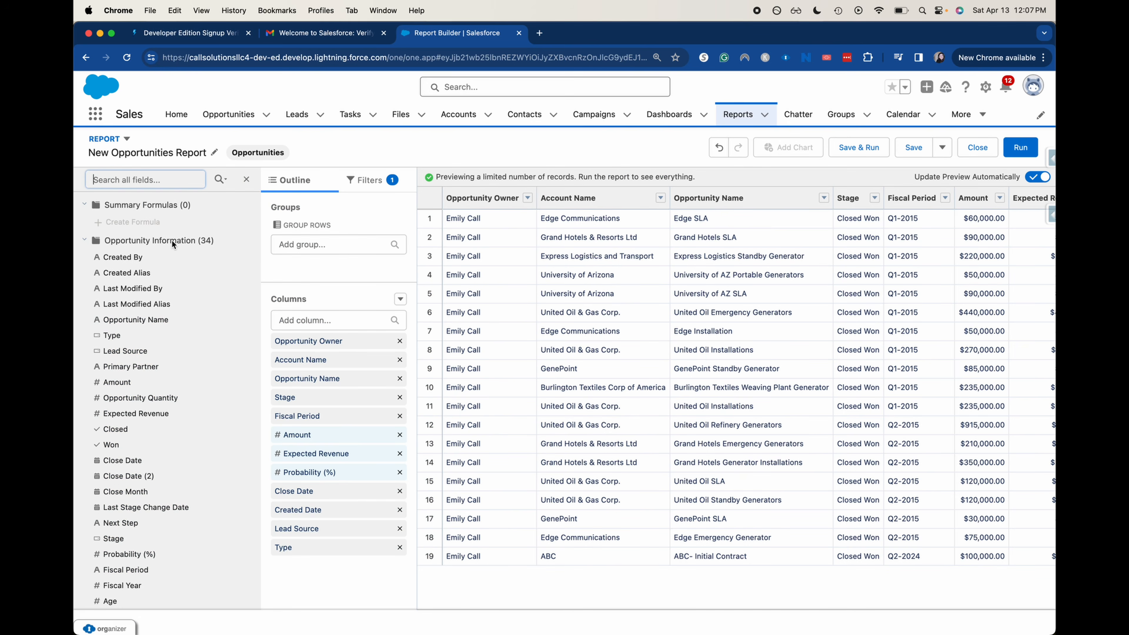
pyautogui.scroll(-7, 171, 305)
pyautogui.scroll(-1, 172, 305)
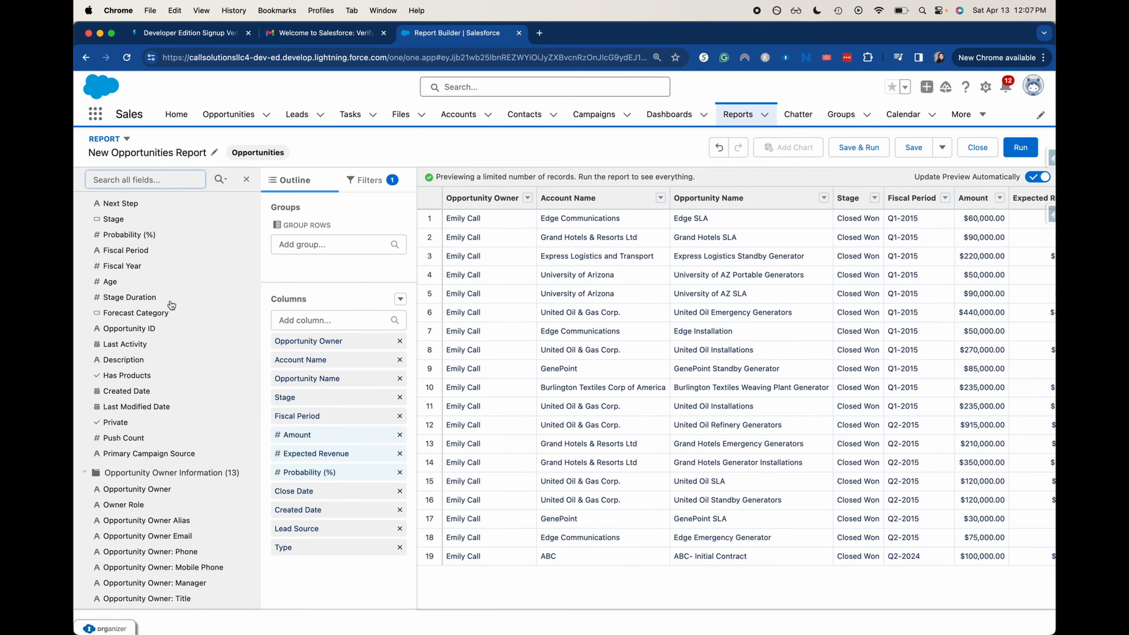
pyautogui.click(171, 406)
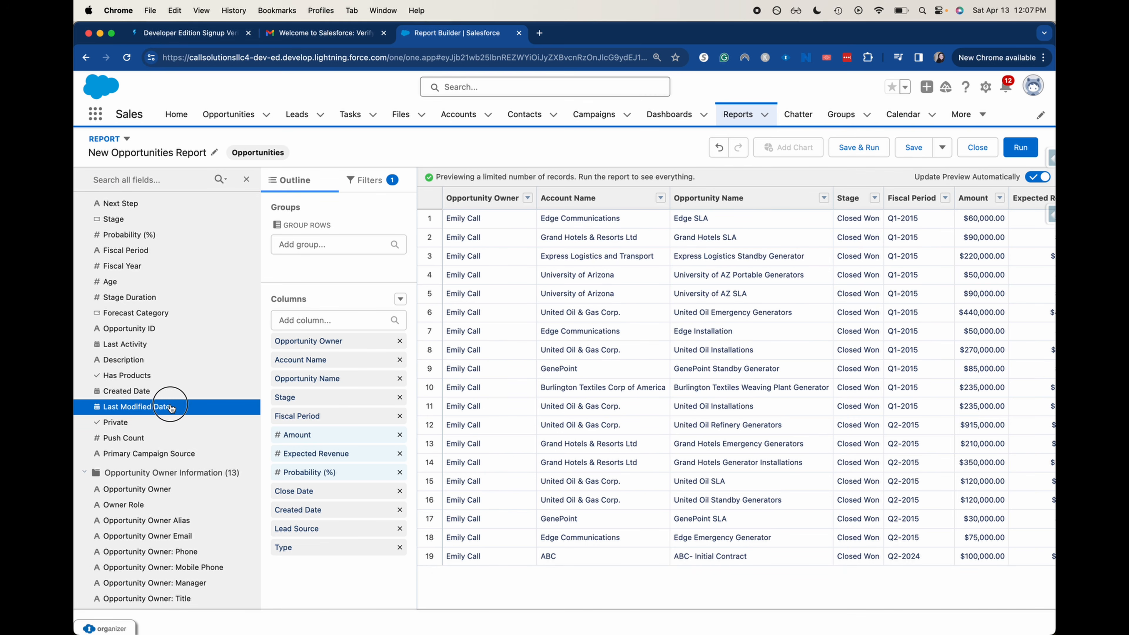
pyautogui.moveTo(171, 407); pyautogui.dragTo(292, 418)
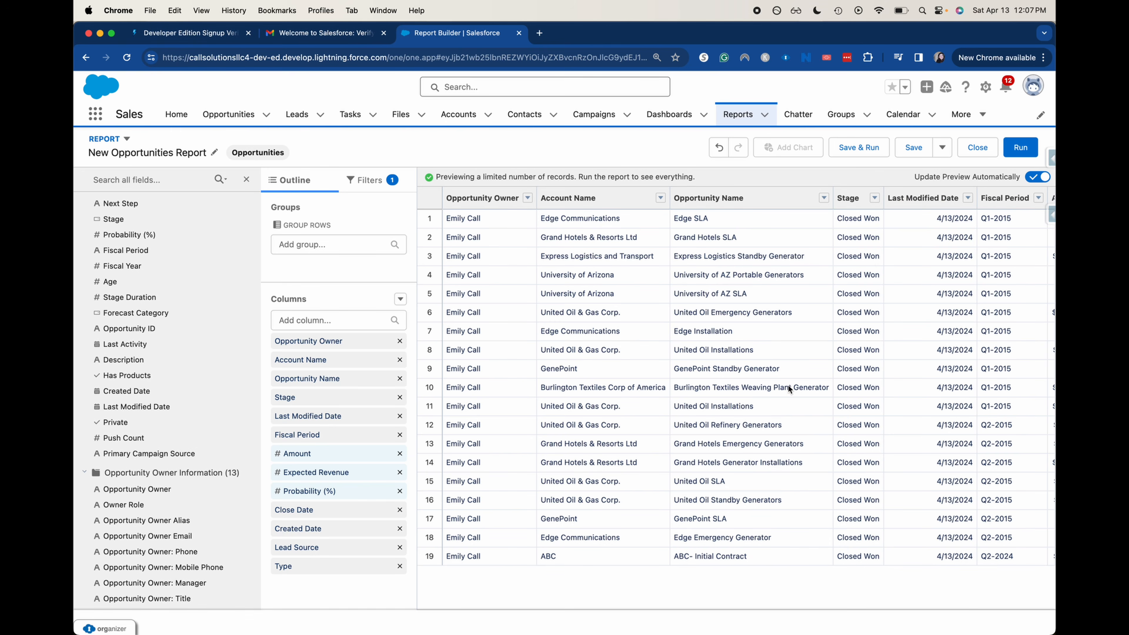
# Collapse the Fields panel to widen the report preview
pyautogui.scroll(-9, 119, 453)
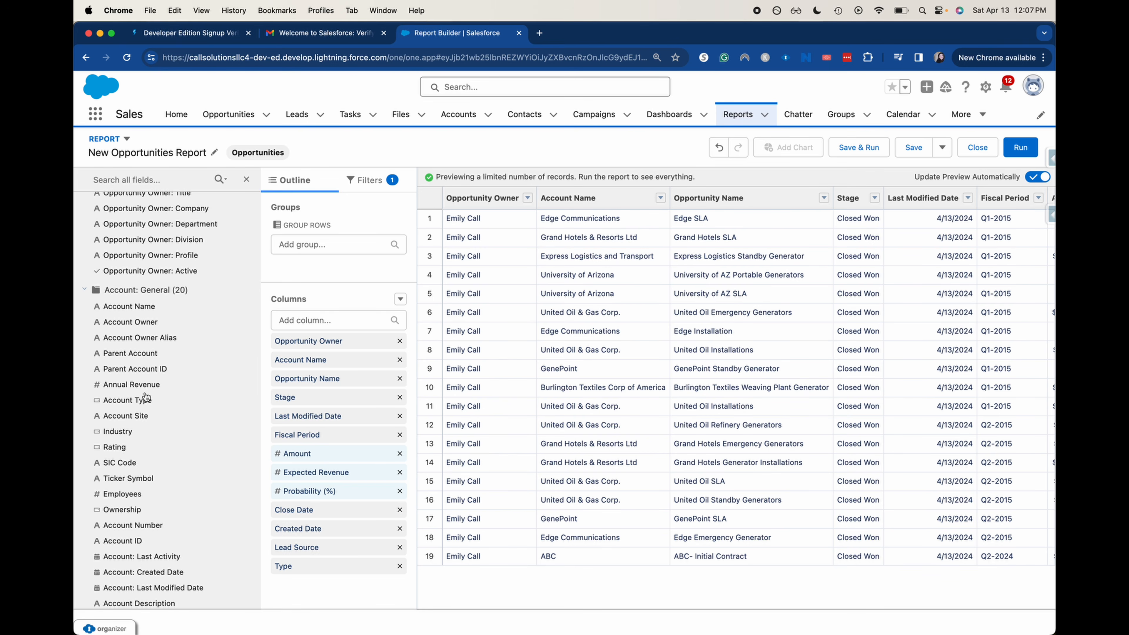
pyautogui.scroll(-10, 141, 387)
pyautogui.scroll(-5, 146, 397)
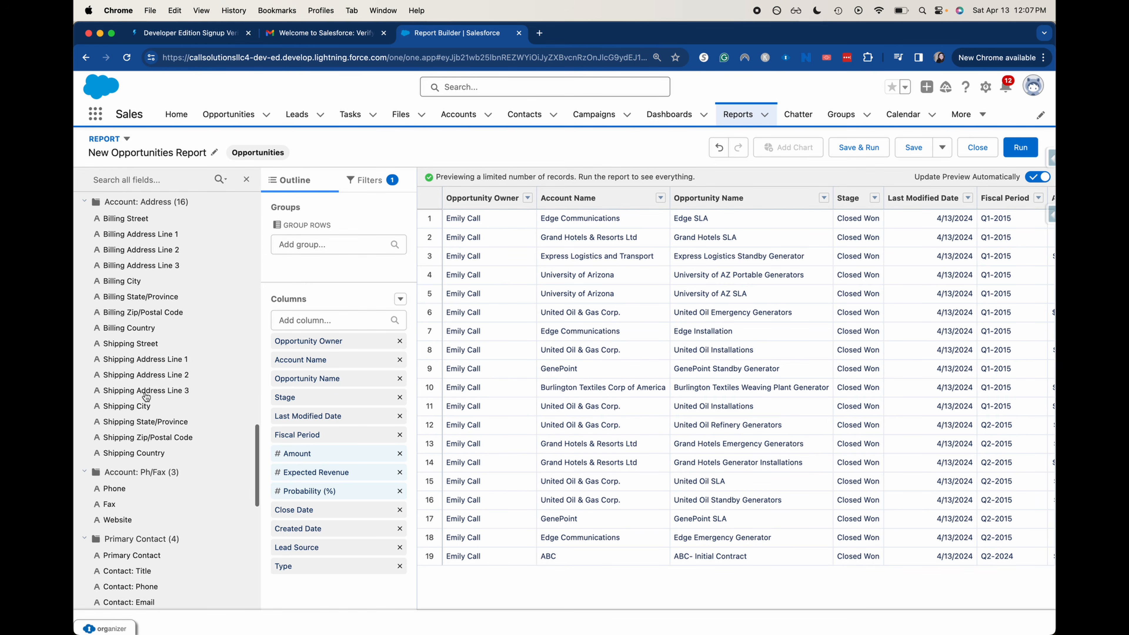
pyautogui.scroll(-2, 121, 537)
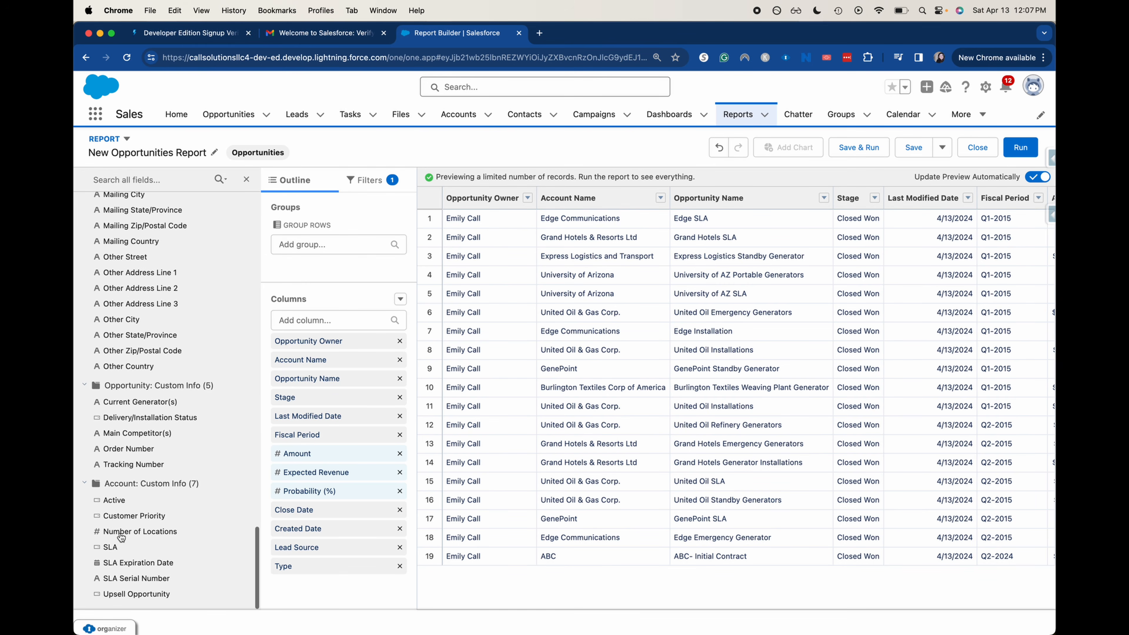
pyautogui.scroll(15, 218, 473)
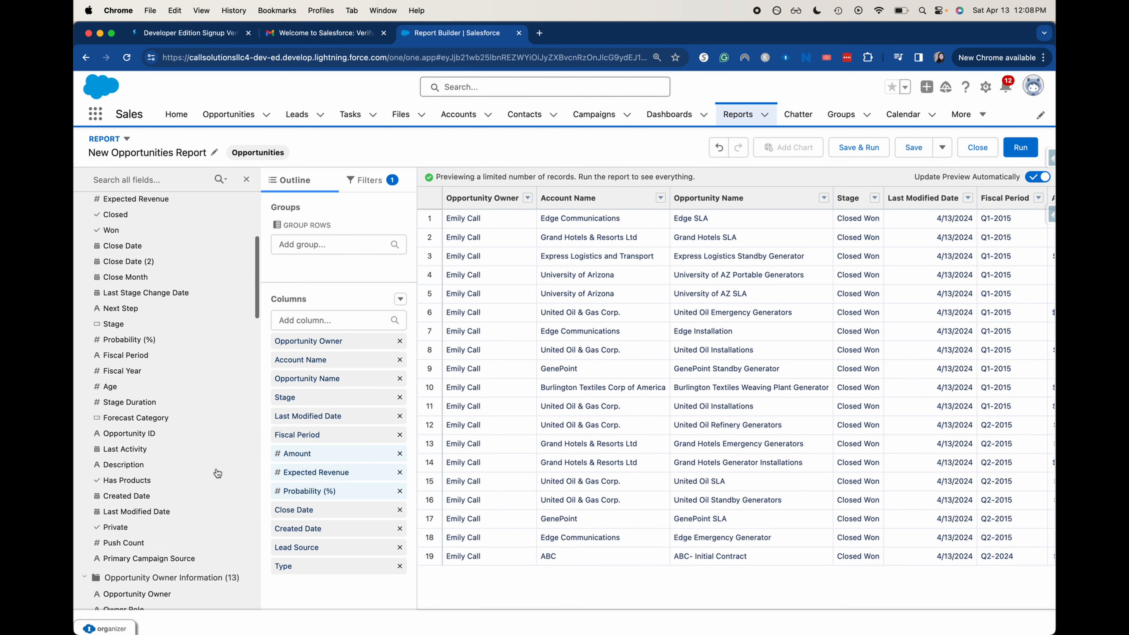
pyautogui.click(247, 180)
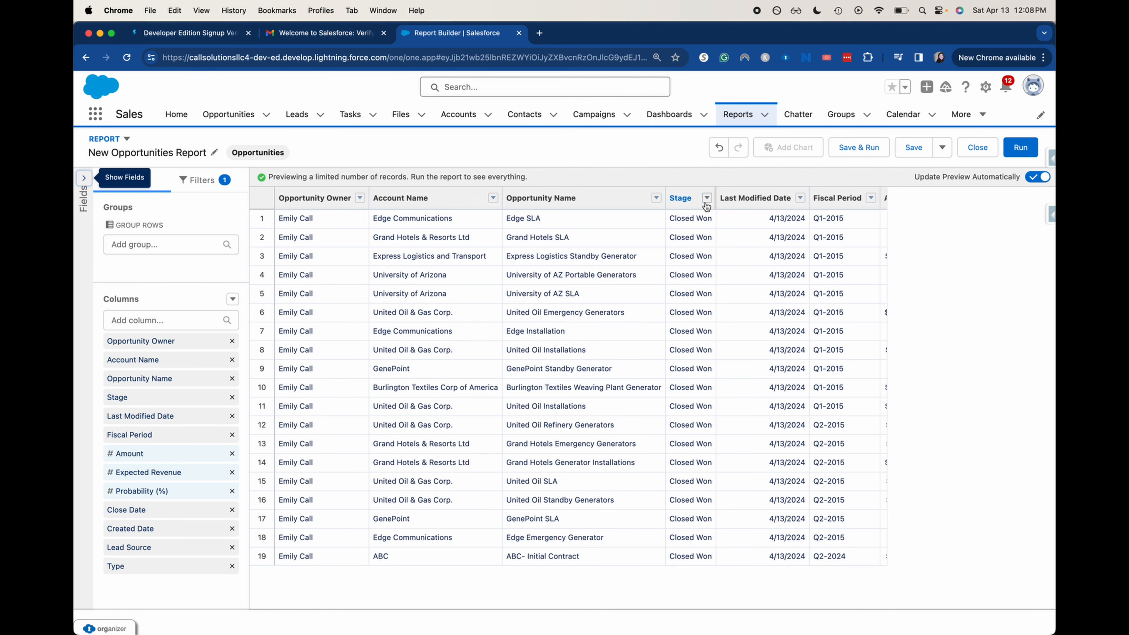
# Group the report rows by Lead Source, e.g. External Referral (6), Partner (5)
pyautogui.click(116, 245)
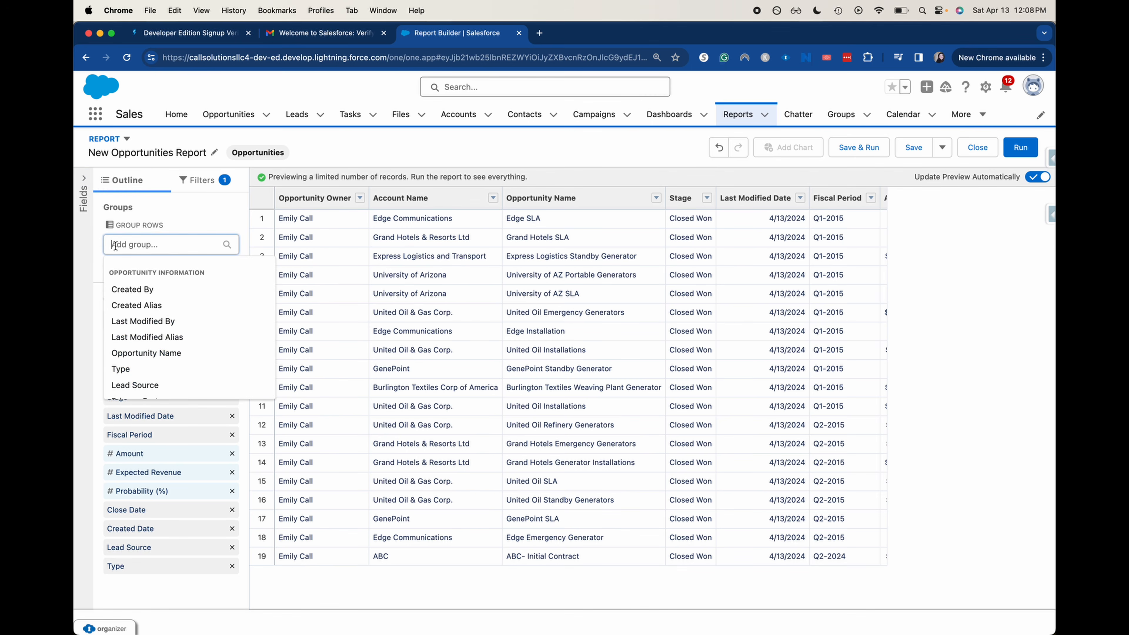
pyautogui.write('lea')
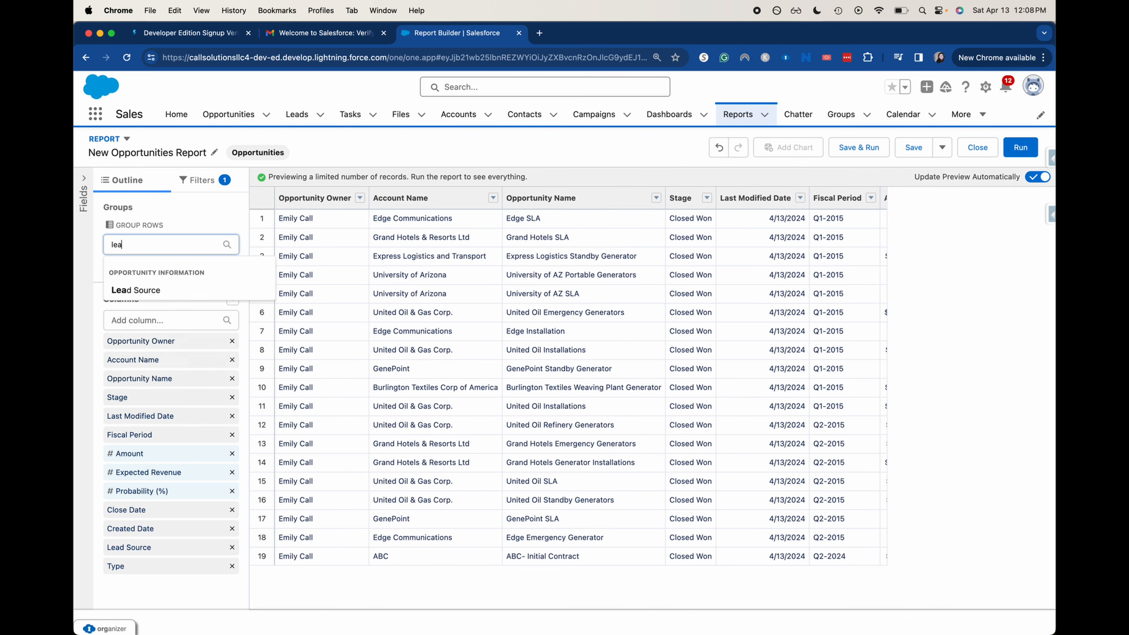
pyautogui.click(136, 289)
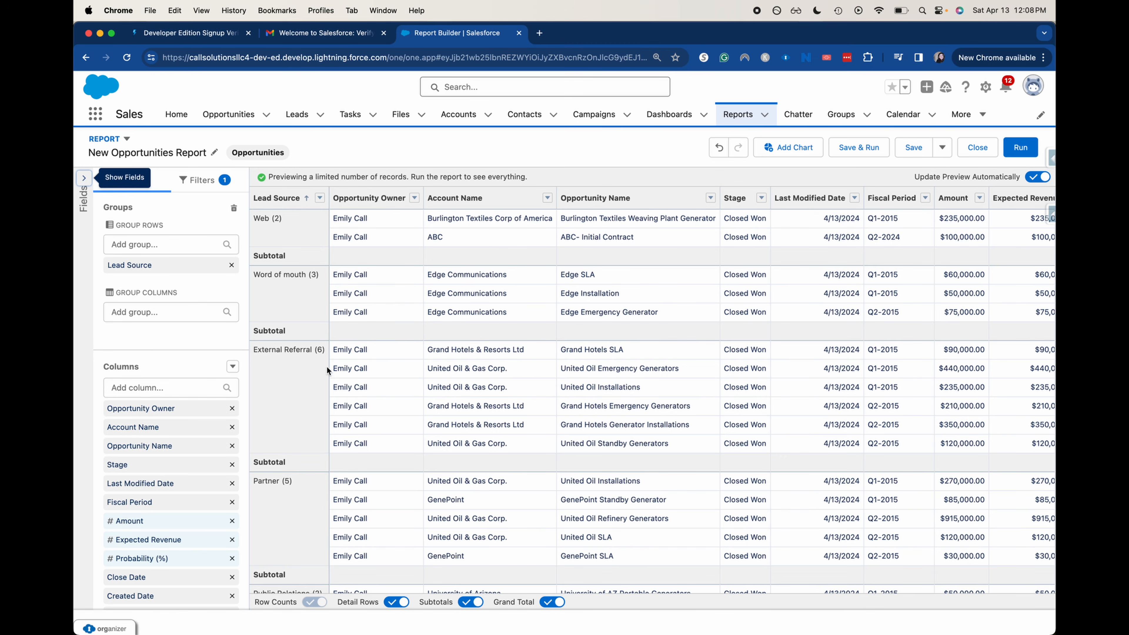
pyautogui.scroll(-5, 327, 370)
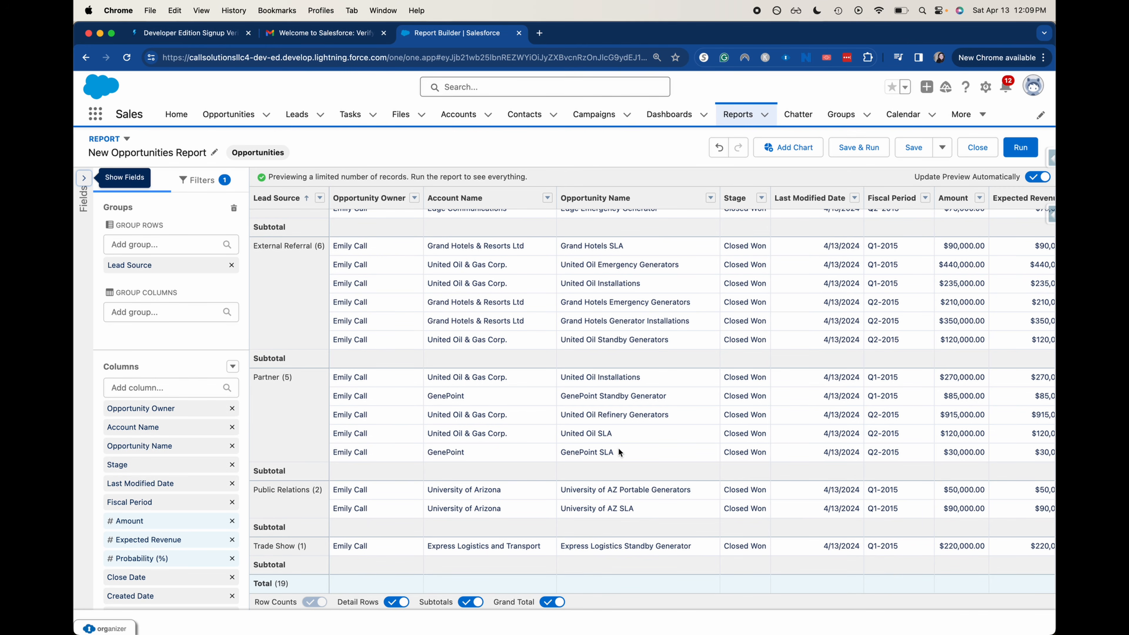
pyautogui.hscroll(10, 618, 447)
pyautogui.hscroll(-2, 691, 420)
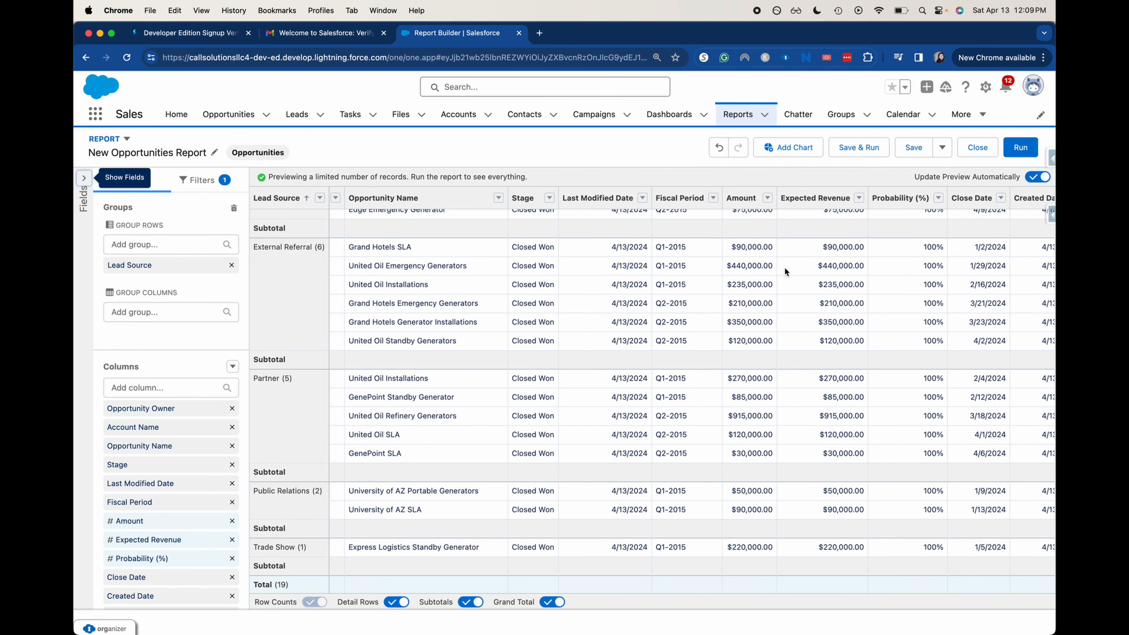
# Summarize the Amount column as Sum, giving a $3,745,000.00 grand total
pyautogui.click(768, 199)
pyautogui.moveTo(845, 300)
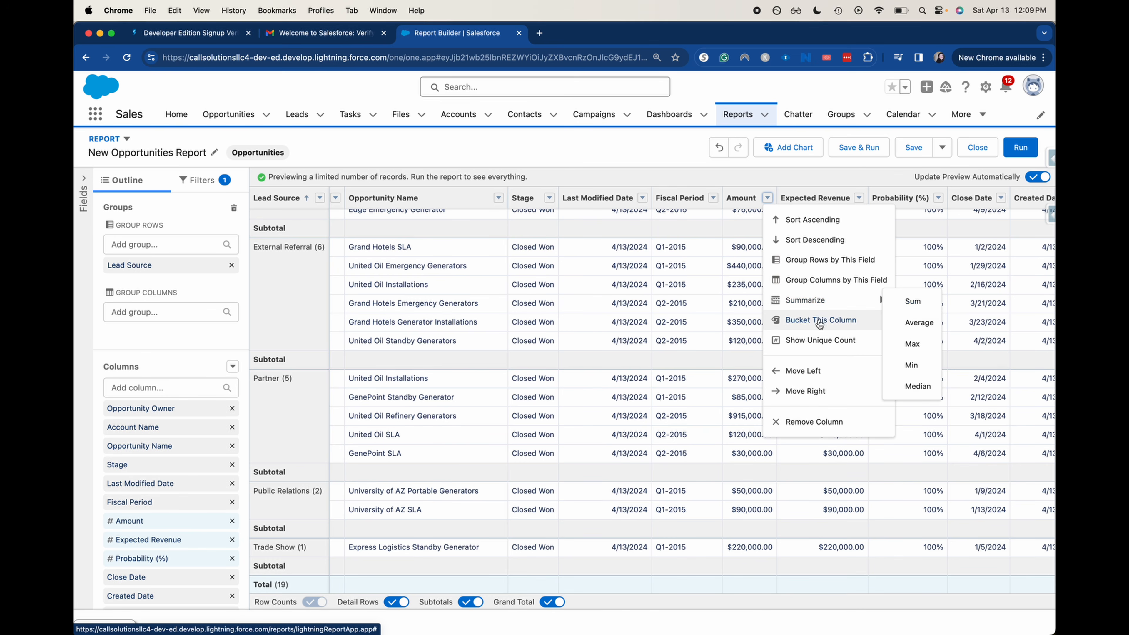
pyautogui.click(913, 299)
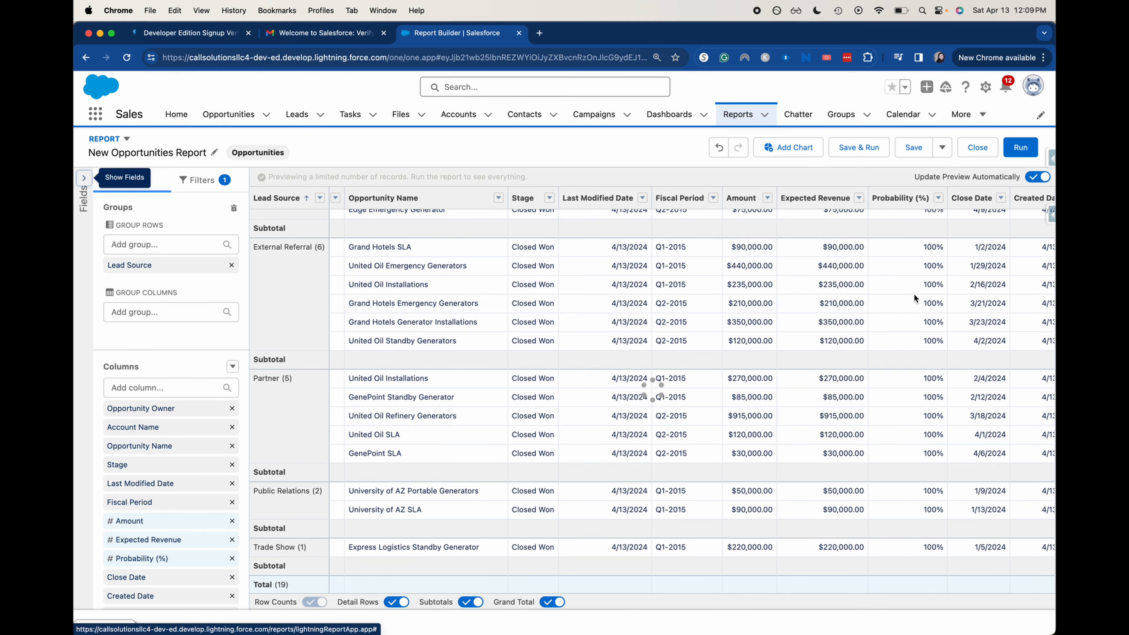
pyautogui.hscroll(-3, 743, 364)
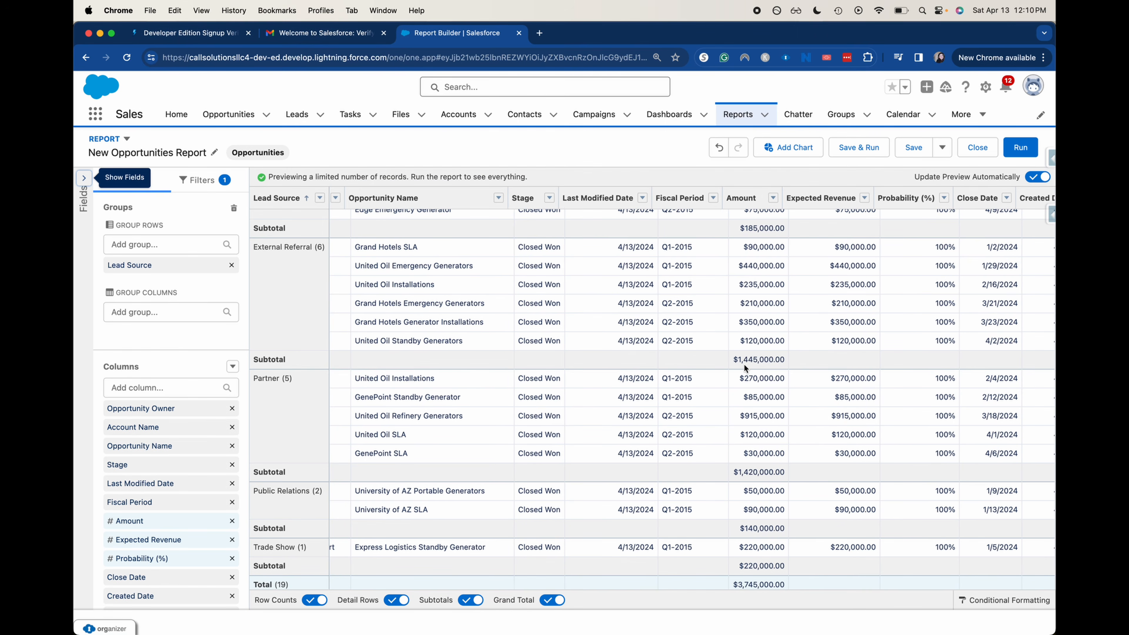
pyautogui.hscroll(-5, 776, 354)
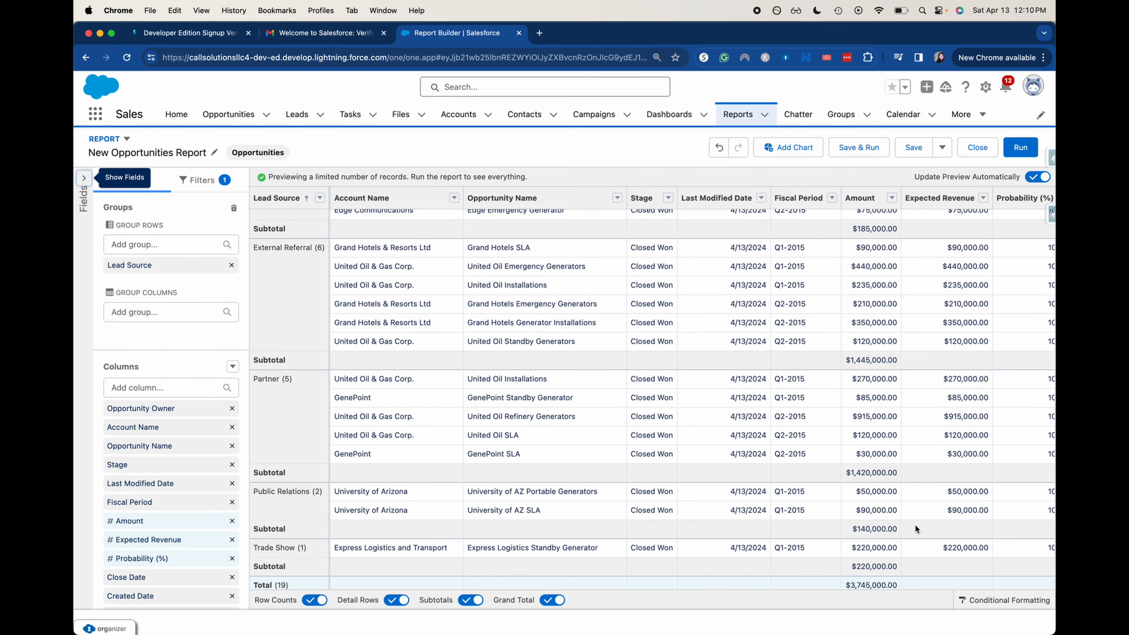
pyautogui.scroll(1, 904, 492)
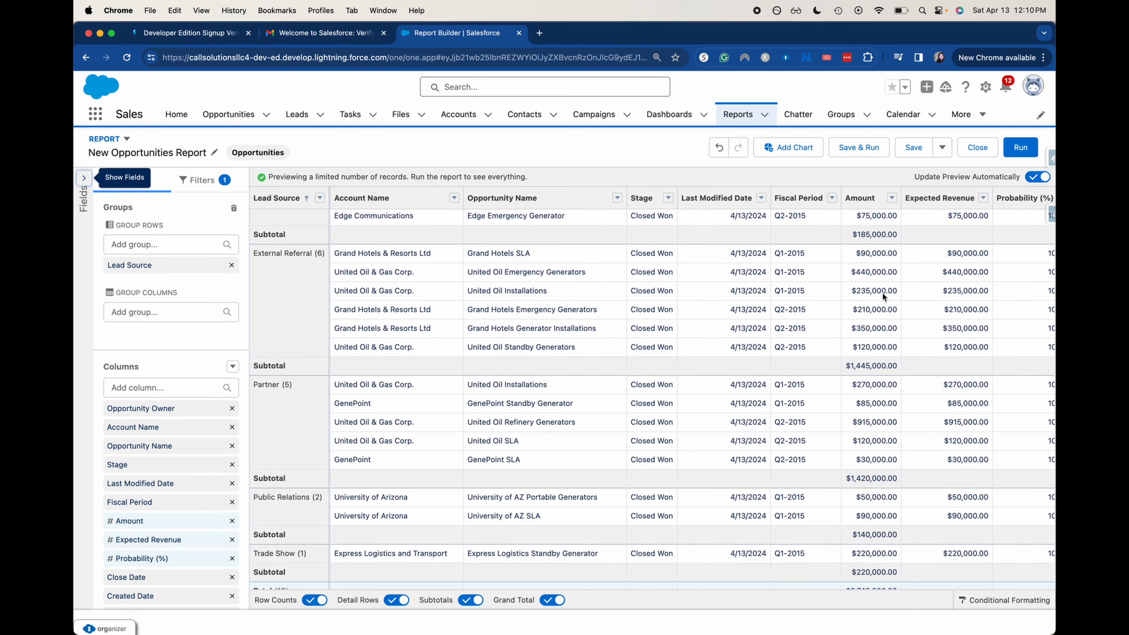
pyautogui.scroll(4, 887, 356)
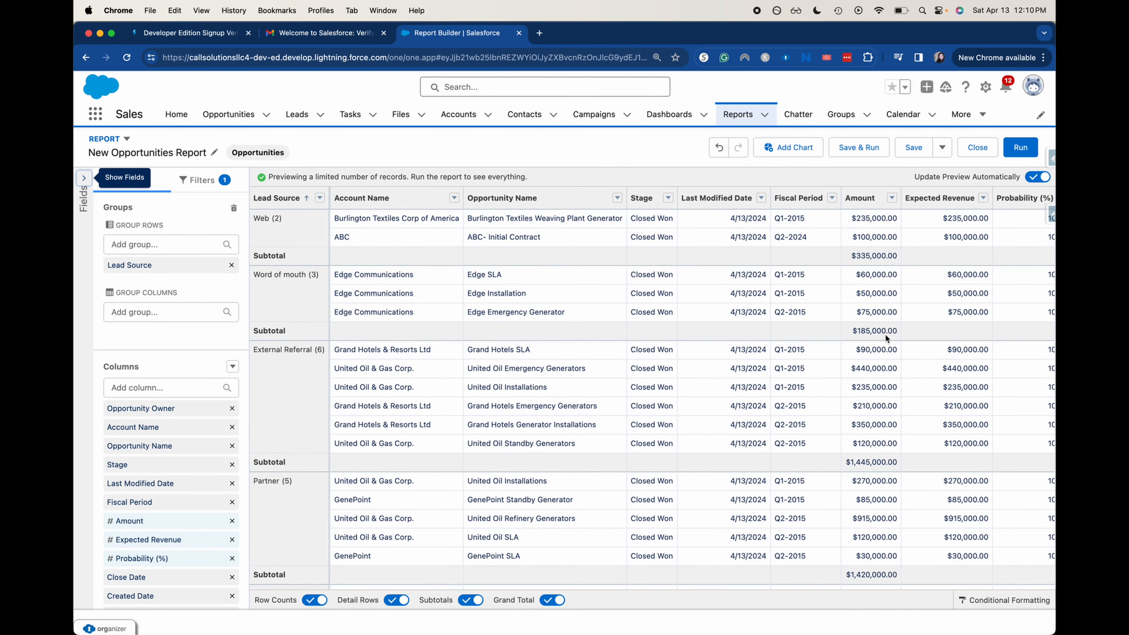
pyautogui.scroll(-5, 791, 245)
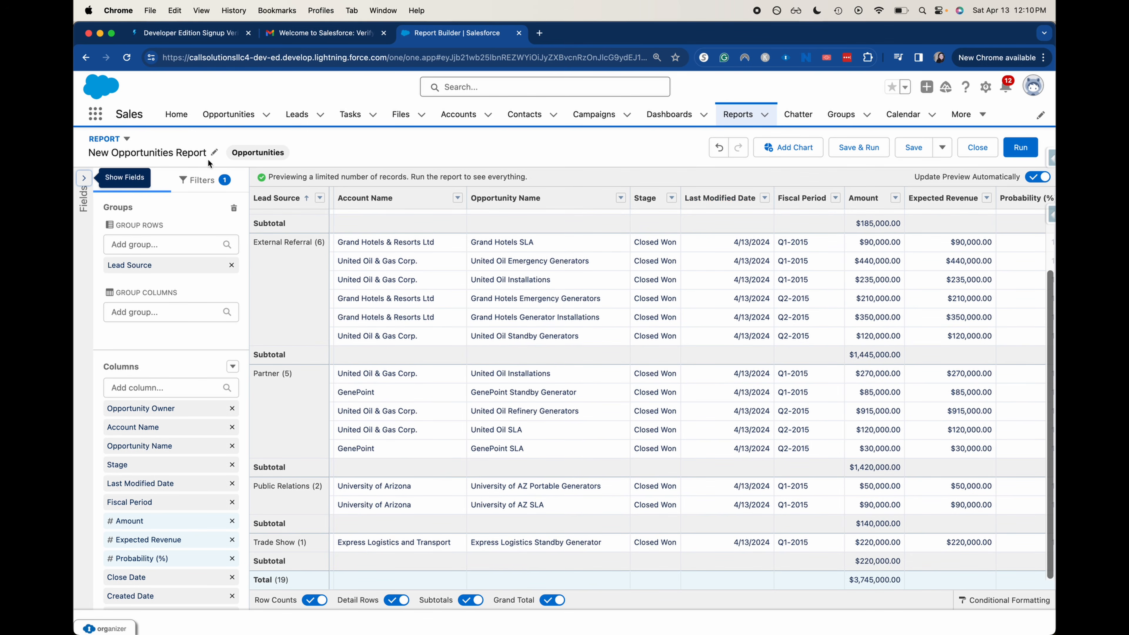
# Replace the report title with 'Closed Won Opportunities'
pyautogui.click(217, 150)
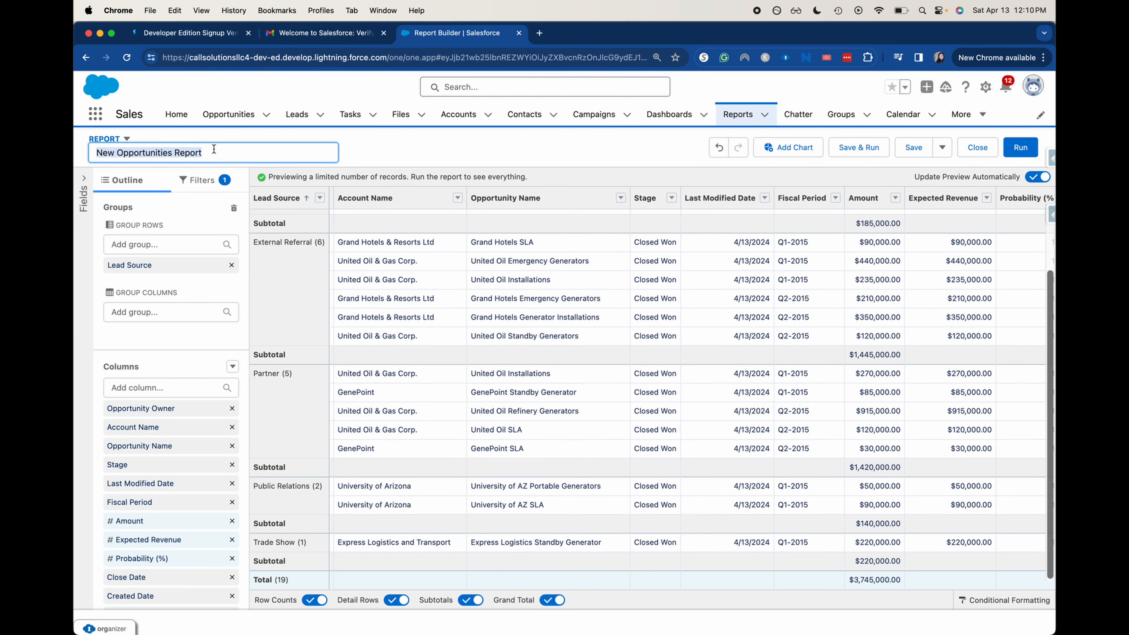
pyautogui.press('BackSpace')
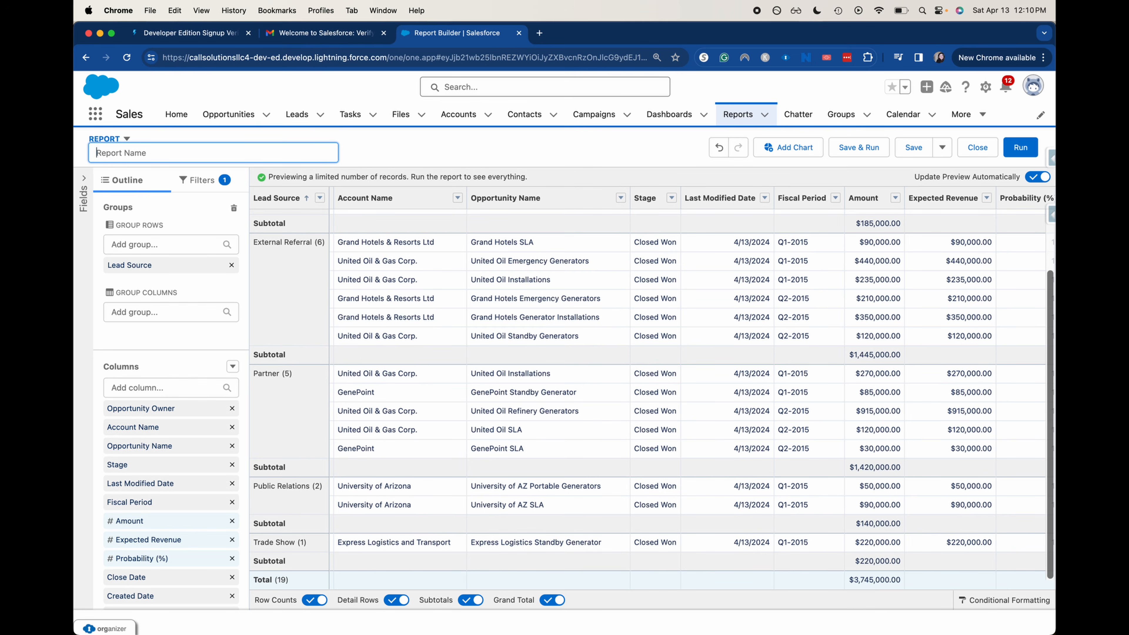
pyautogui.write('Closed Won Opportunities')
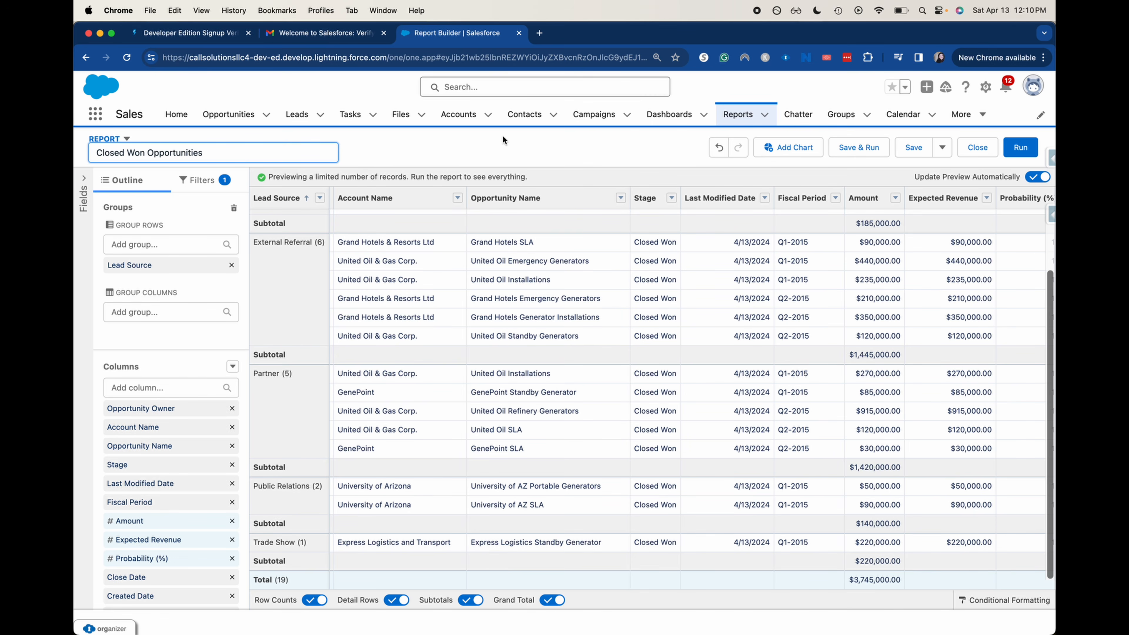
pyautogui.press('Tab')
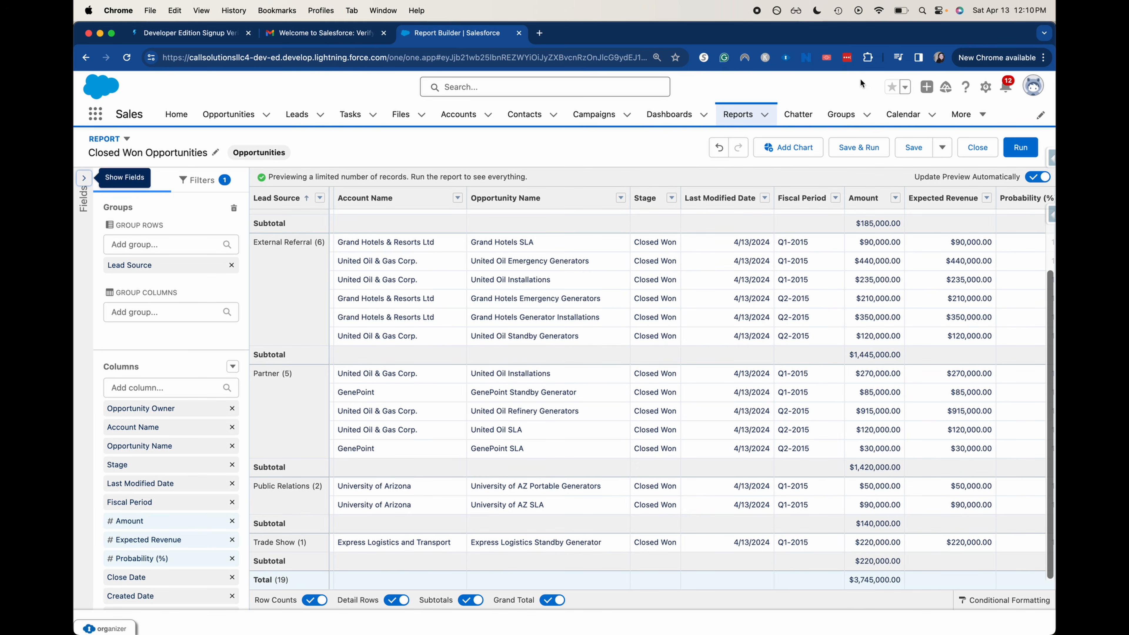
# Save the Closed Won Opportunities report to the Public Reports folder and run it
pyautogui.click(873, 155)
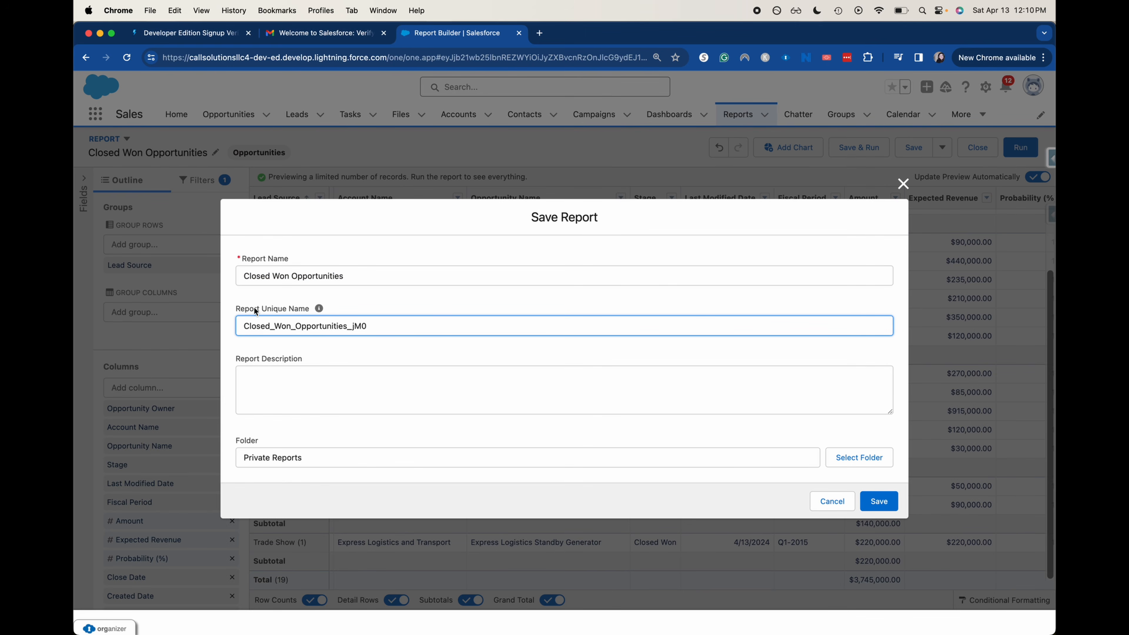
pyautogui.click(312, 405)
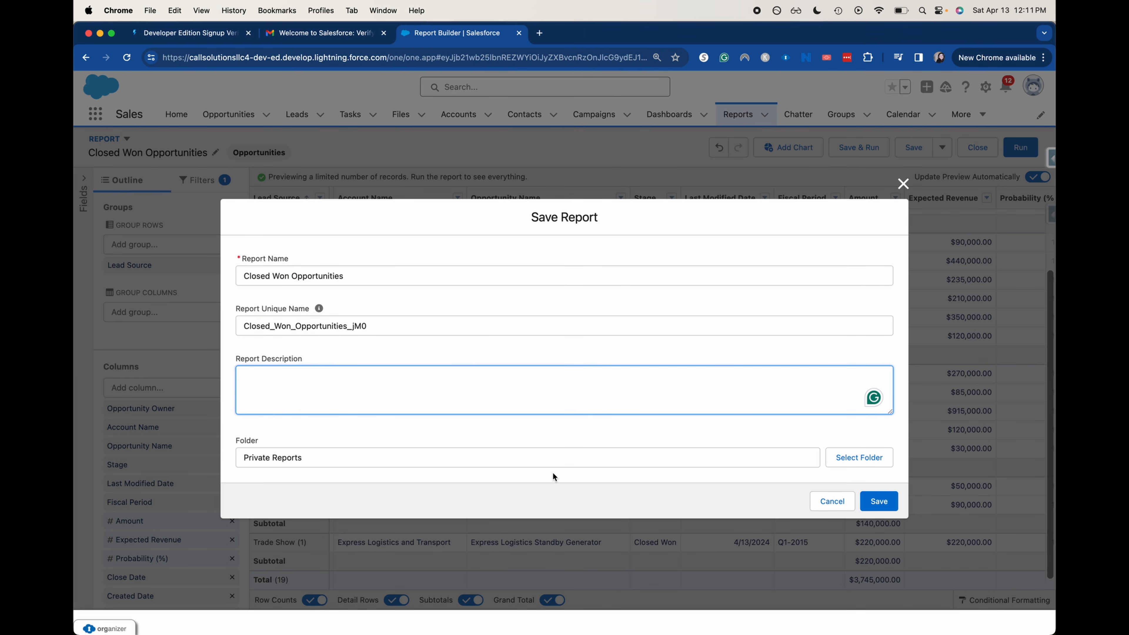
pyautogui.click(857, 459)
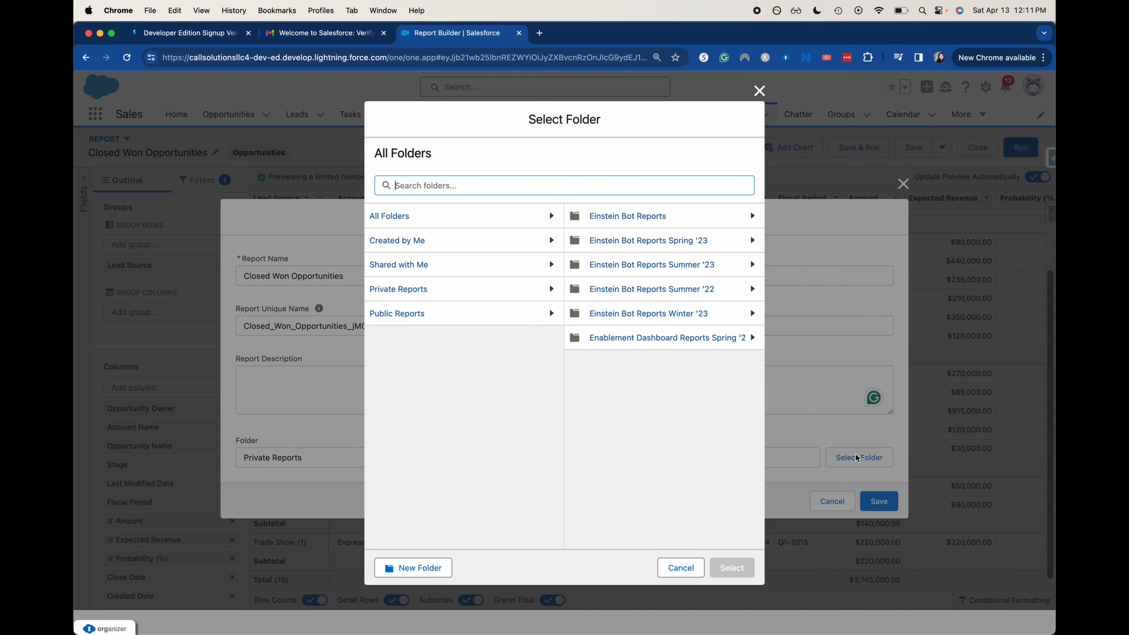
pyautogui.click(511, 316)
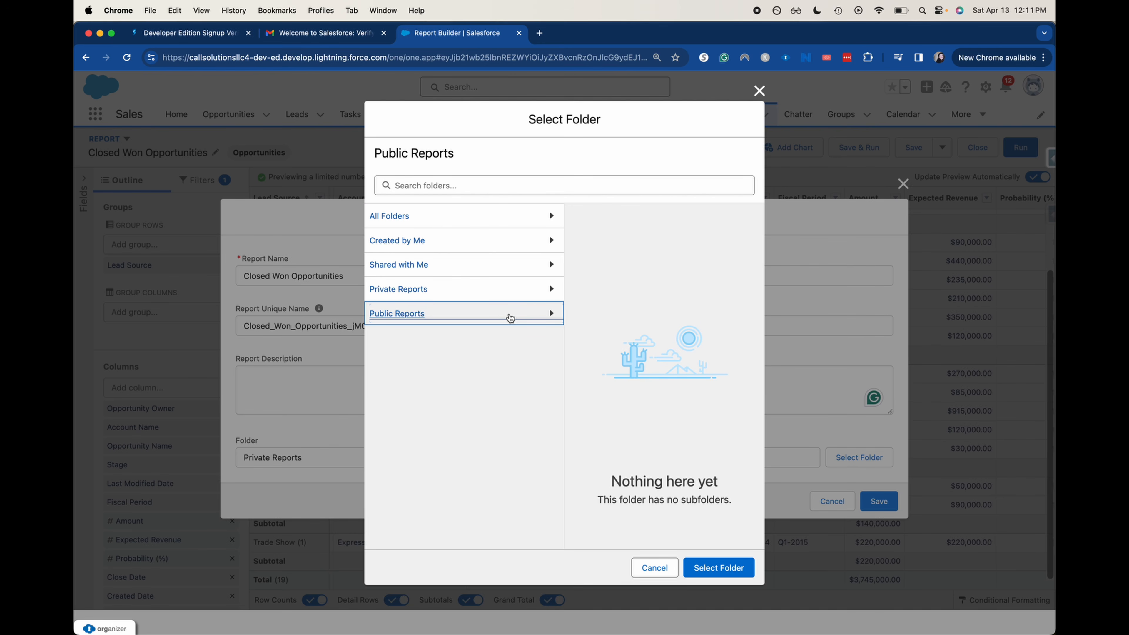
pyautogui.click(717, 567)
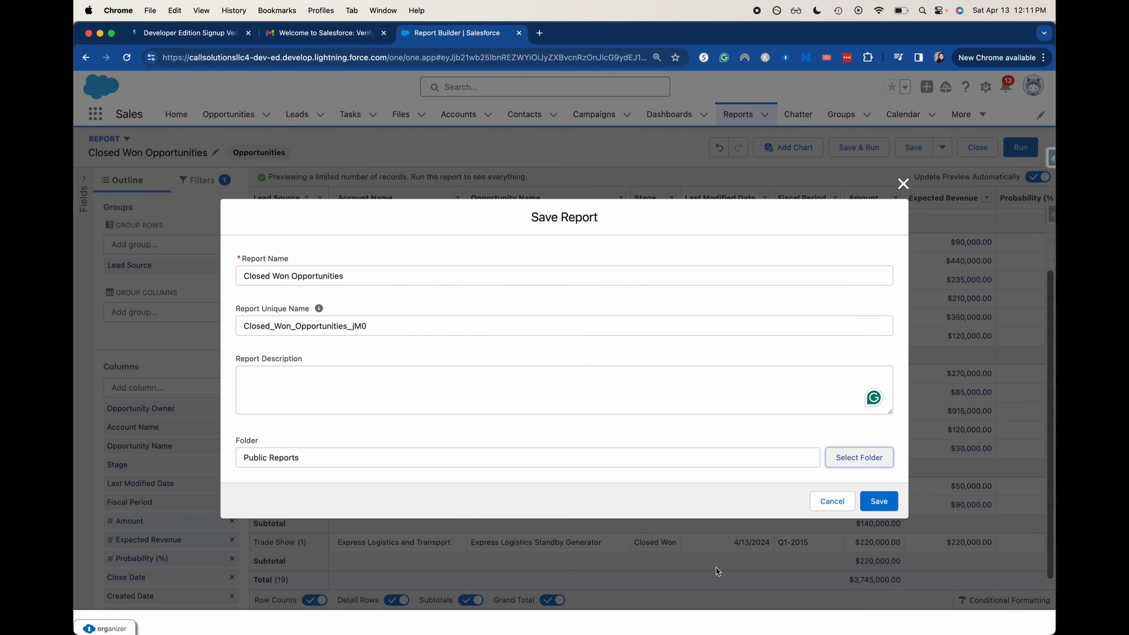
pyautogui.click(890, 504)
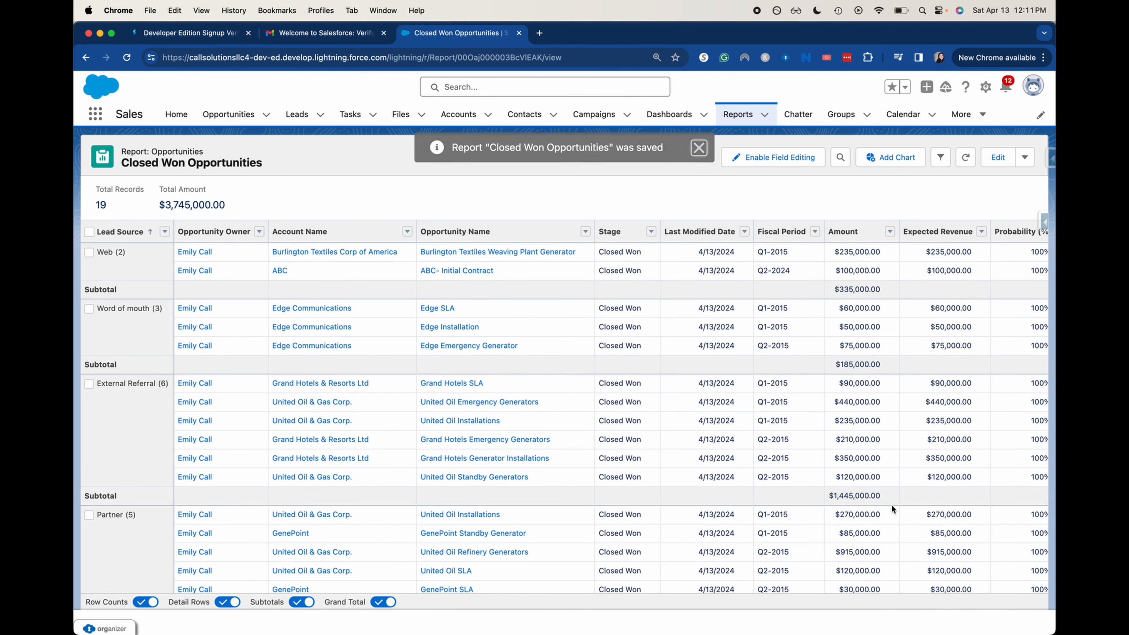
# Add a chart to the report, trying column and line types before a donut
pyautogui.click(891, 157)
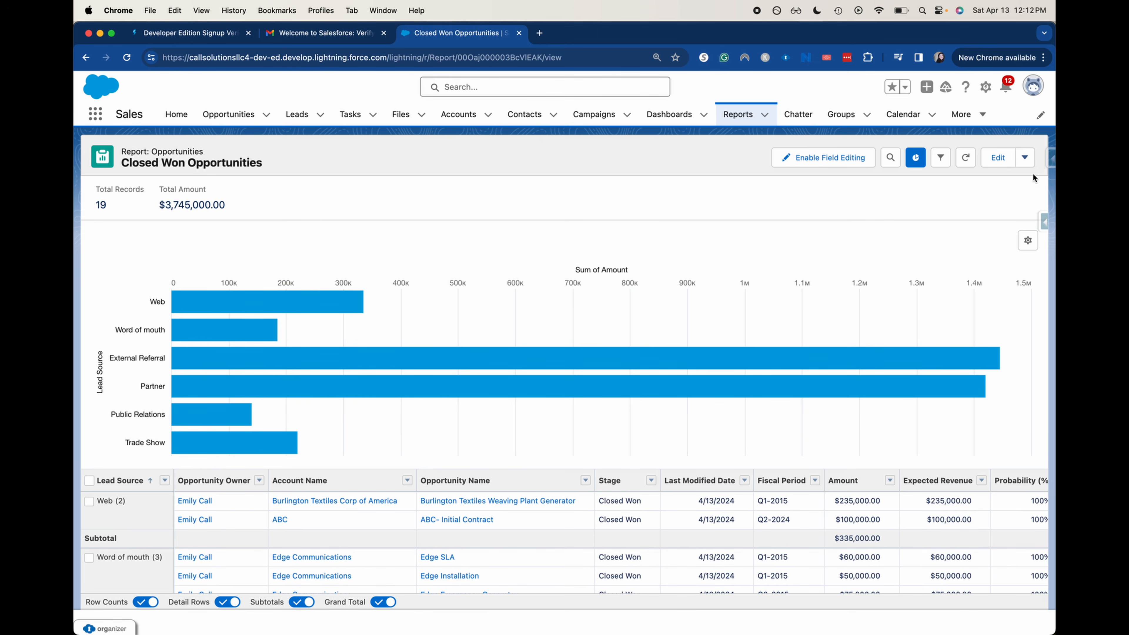
pyautogui.click(1027, 248)
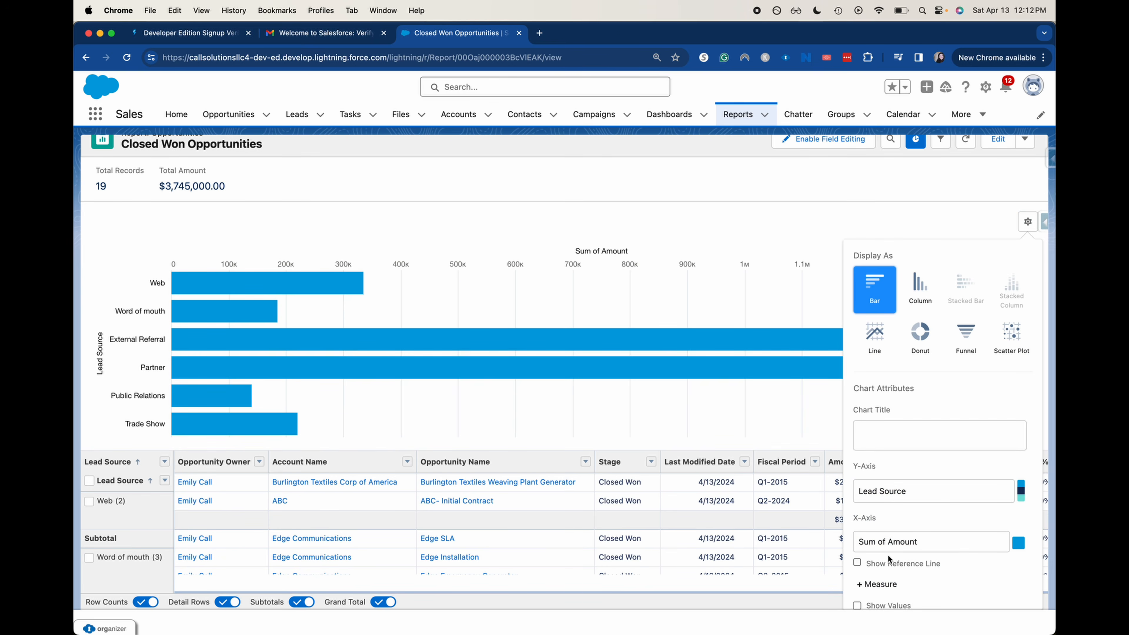
pyautogui.scroll(-3, 886, 527)
pyautogui.scroll(3, 884, 526)
pyautogui.click(934, 307)
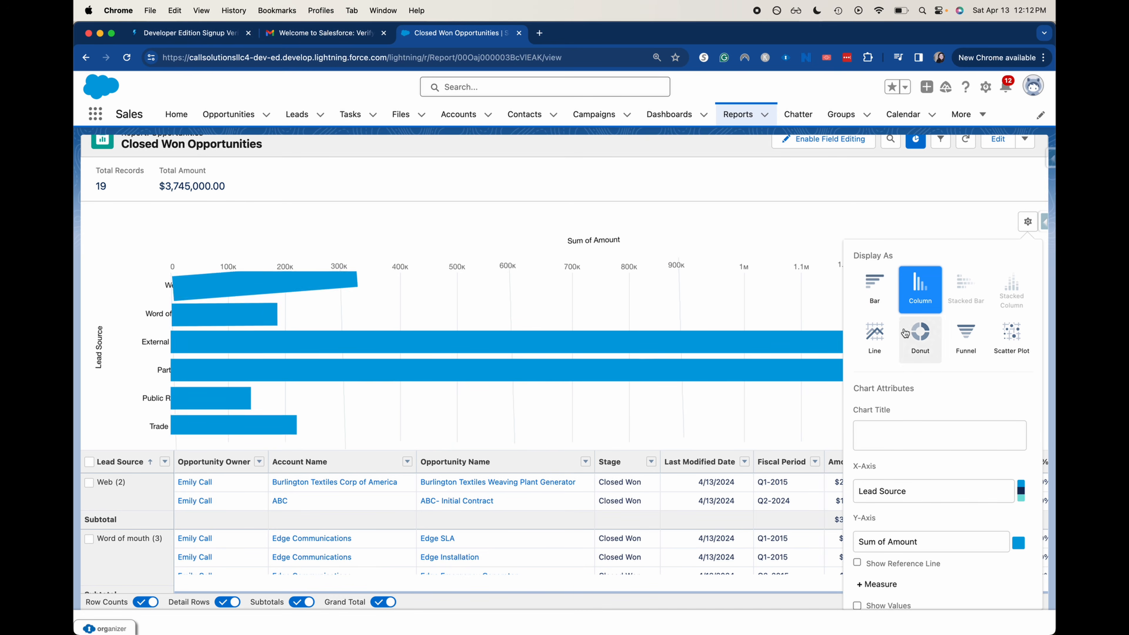
pyautogui.click(885, 346)
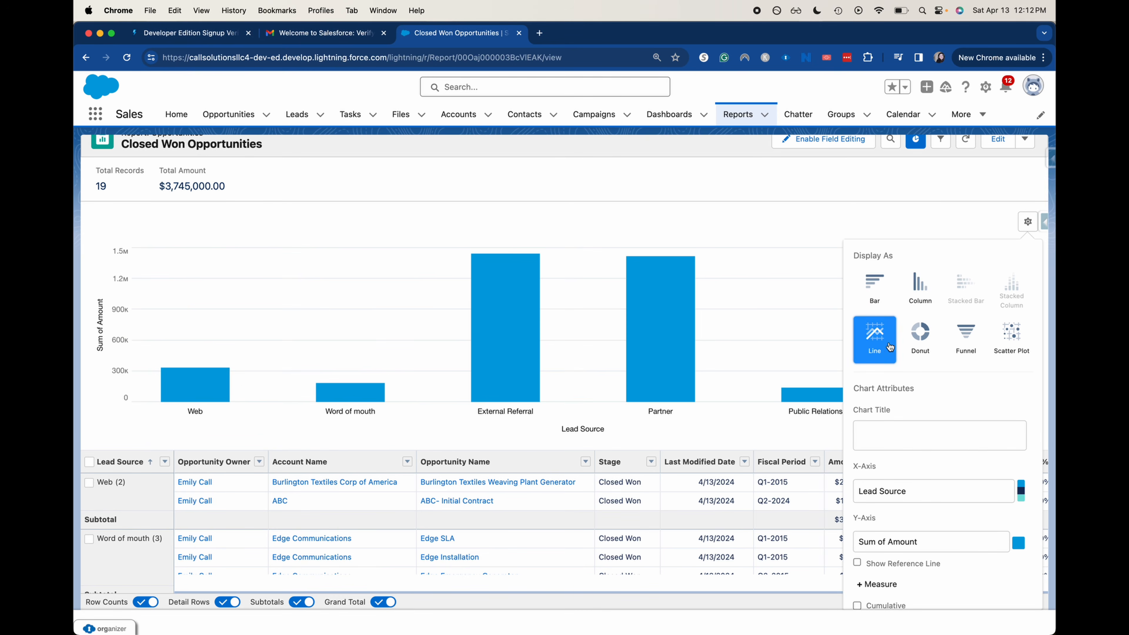
pyautogui.click(918, 341)
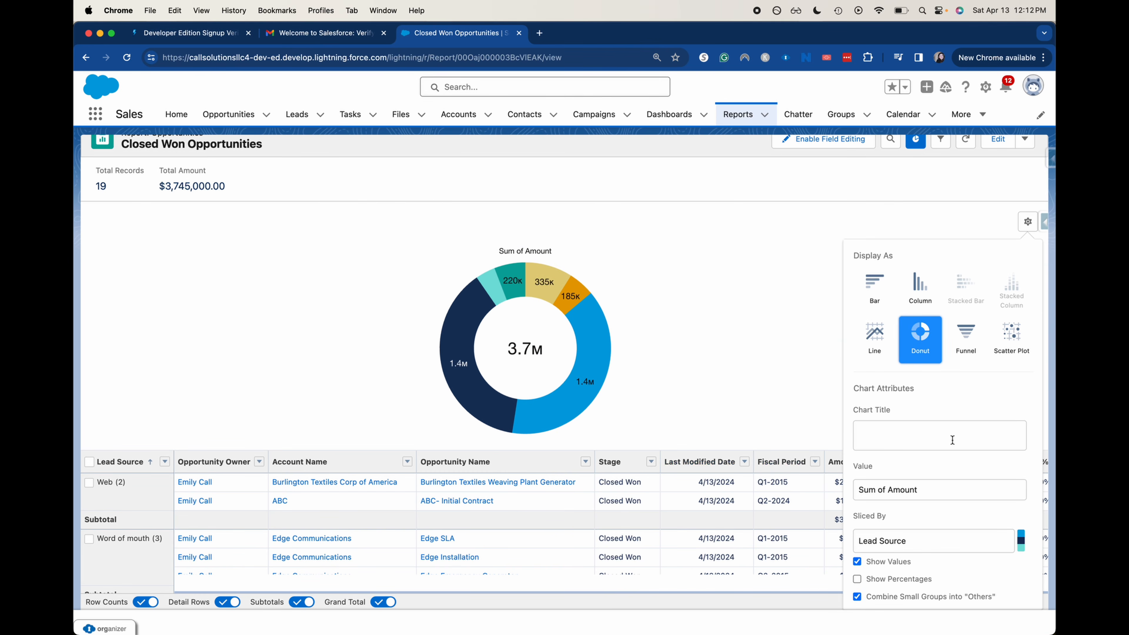
# Try a funnel chart, revert to the donut, and close chart settings to show the legend
pyautogui.click(969, 343)
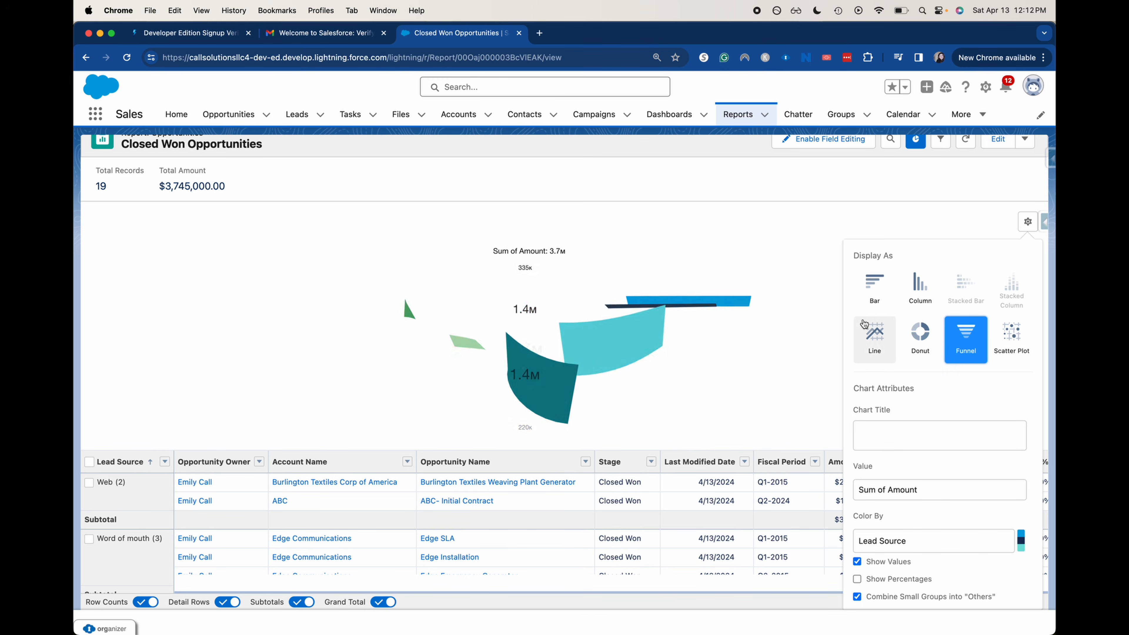
pyautogui.click(919, 332)
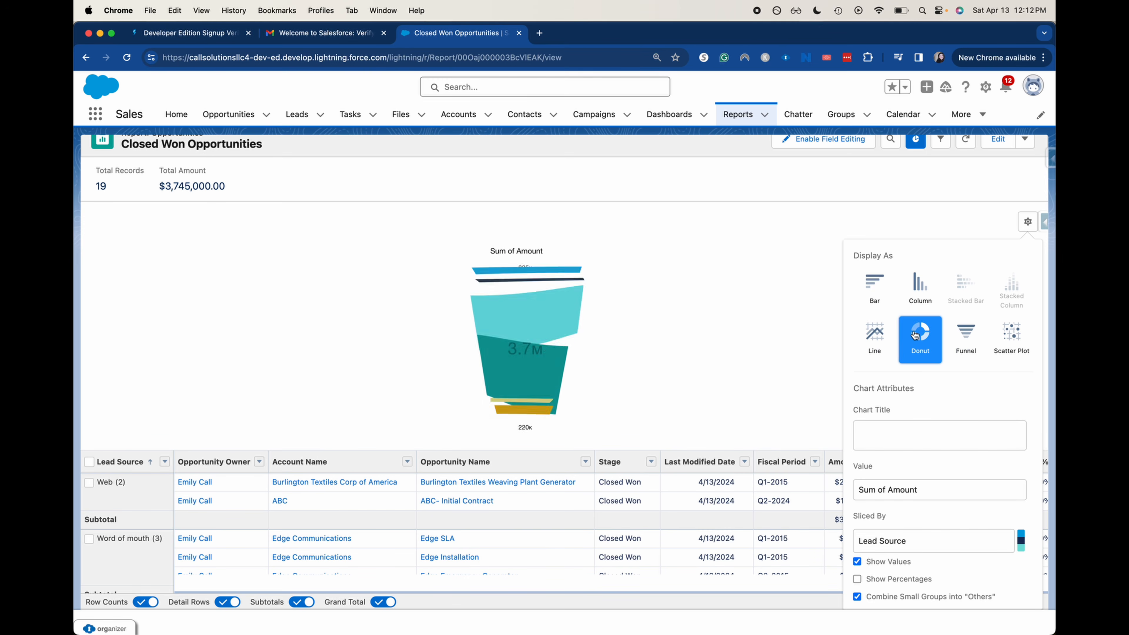
pyautogui.click(786, 325)
pyautogui.scroll(-3, 786, 323)
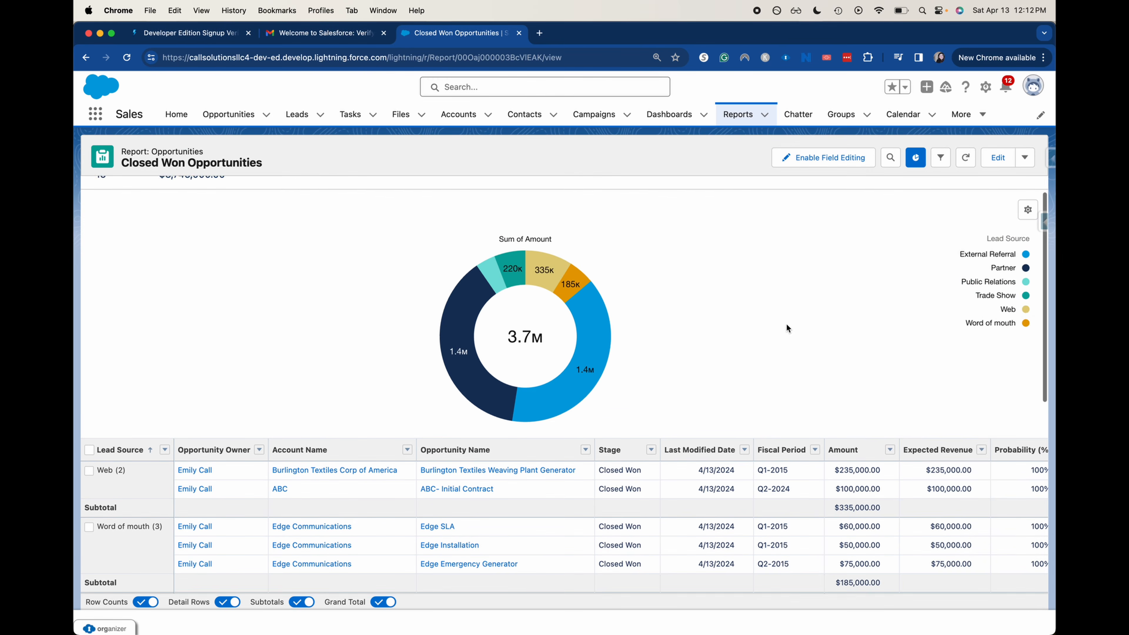
pyautogui.scroll(-10, 932, 241)
pyautogui.scroll(15, 937, 241)
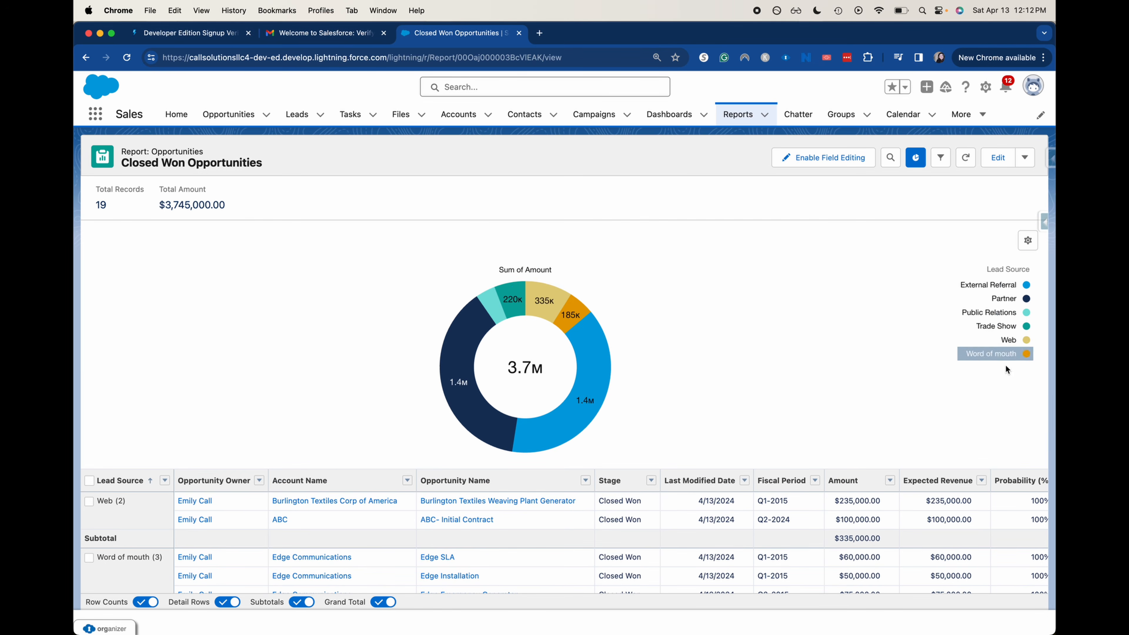
pyautogui.moveTo(594, 364)
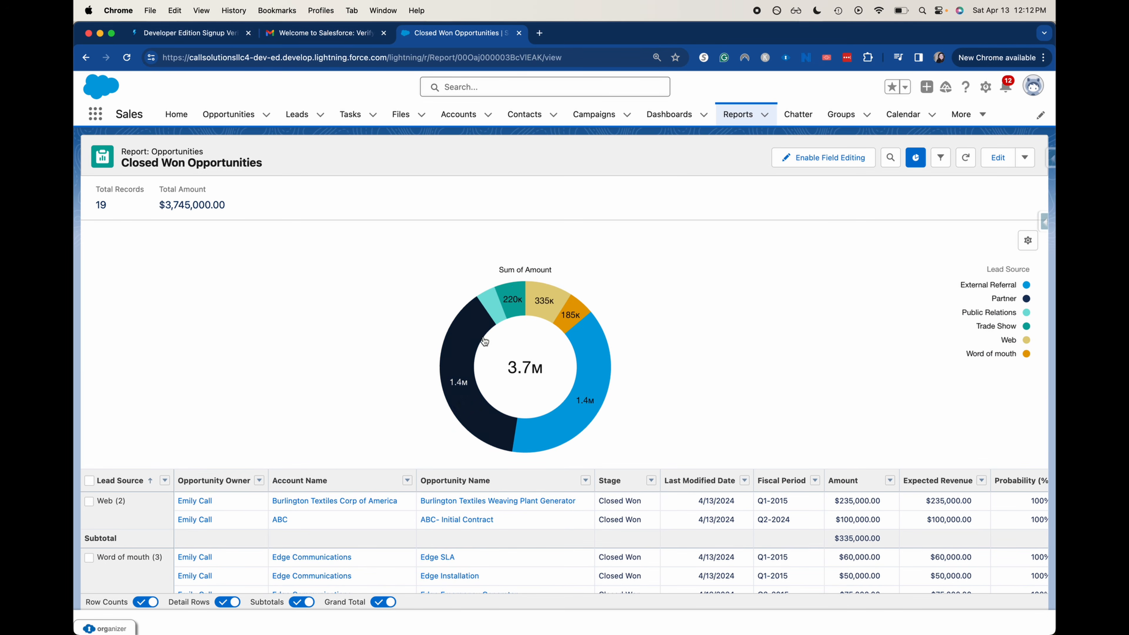
pyautogui.moveTo(485, 342)
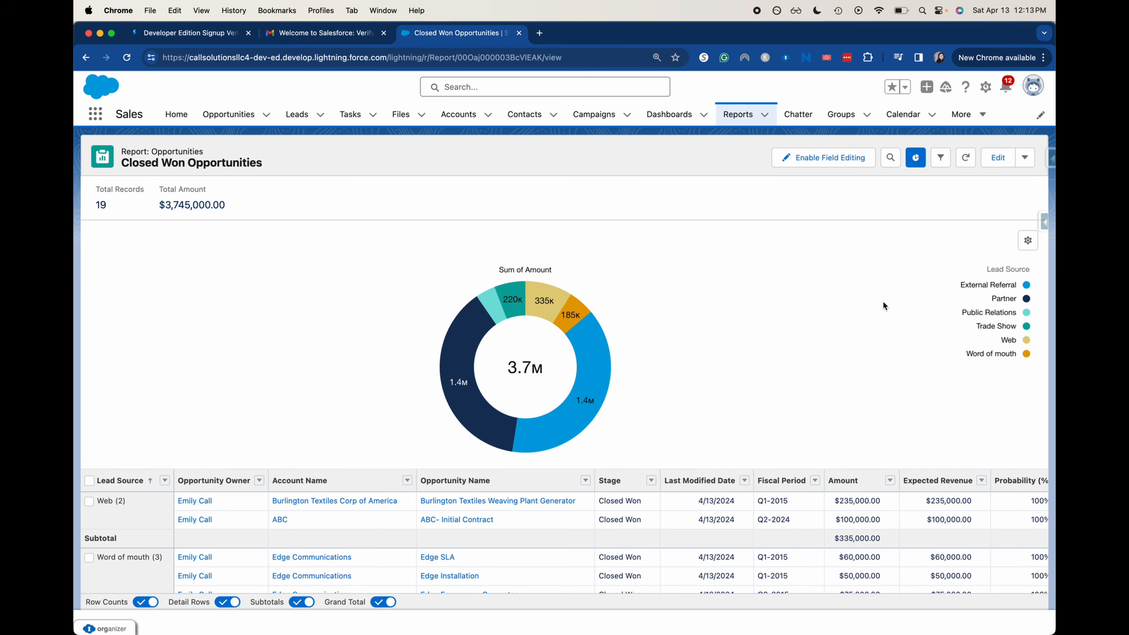
# Create a new dashboard named 'Closed Won Dashboard'
pyautogui.click(662, 115)
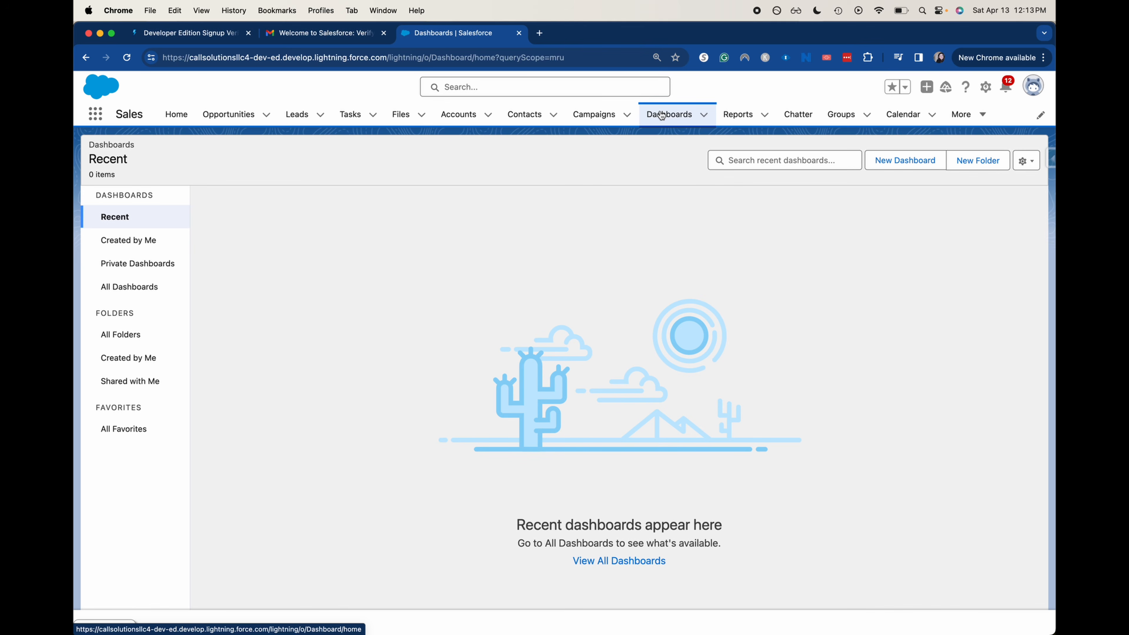
pyautogui.click(894, 168)
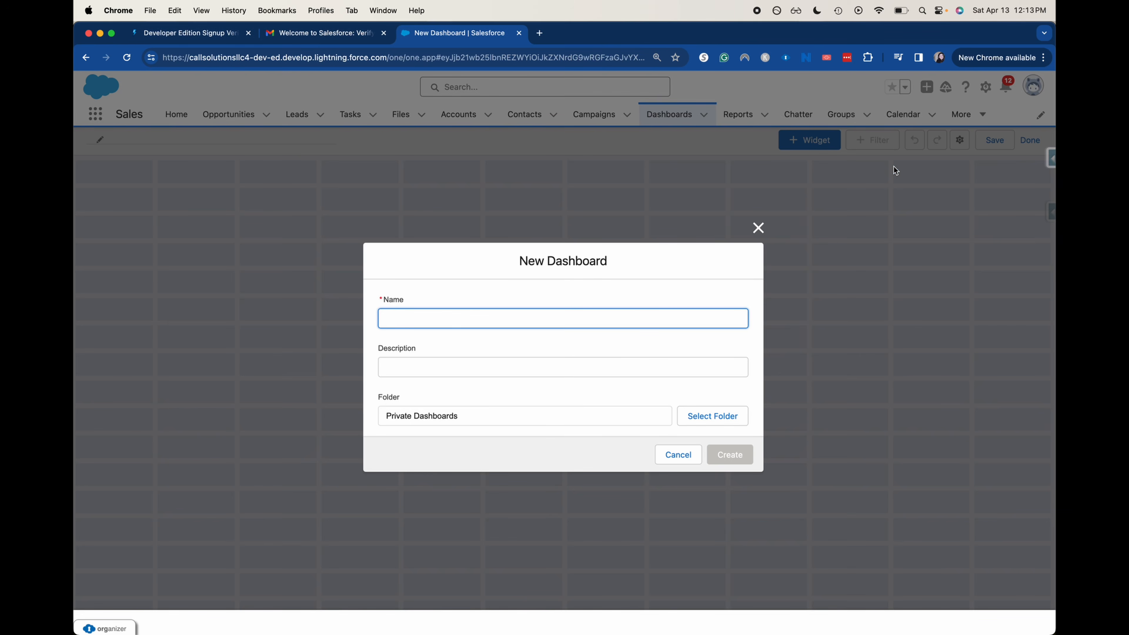
pyautogui.write('Closed WO')
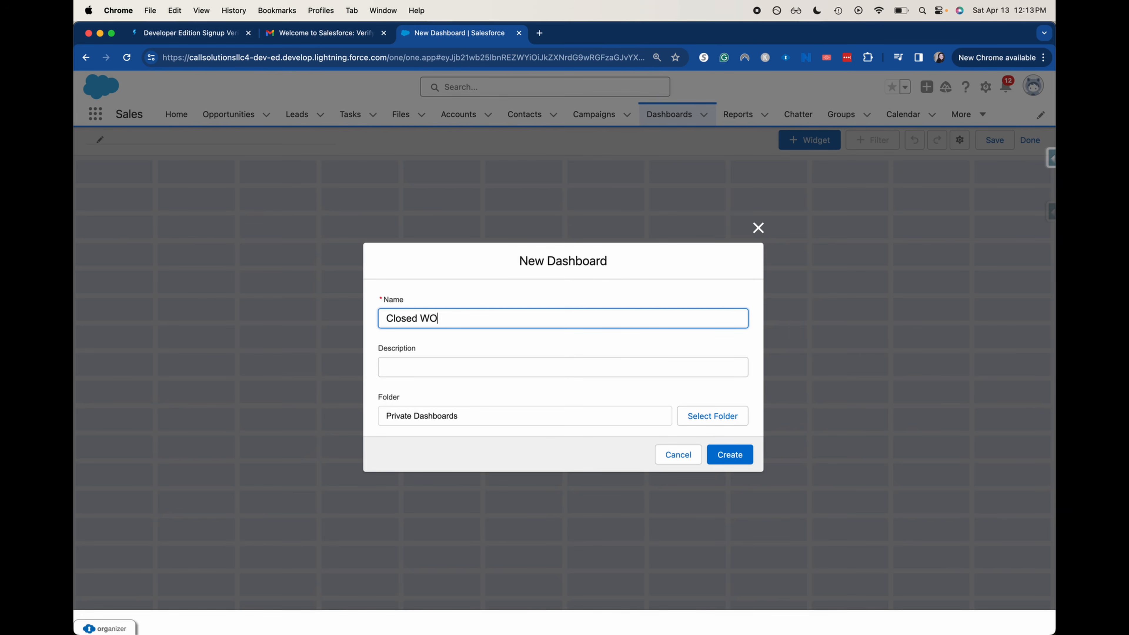
pyautogui.press('BackSpace')
pyautogui.write('on Dashboard')
pyautogui.click(658, 364)
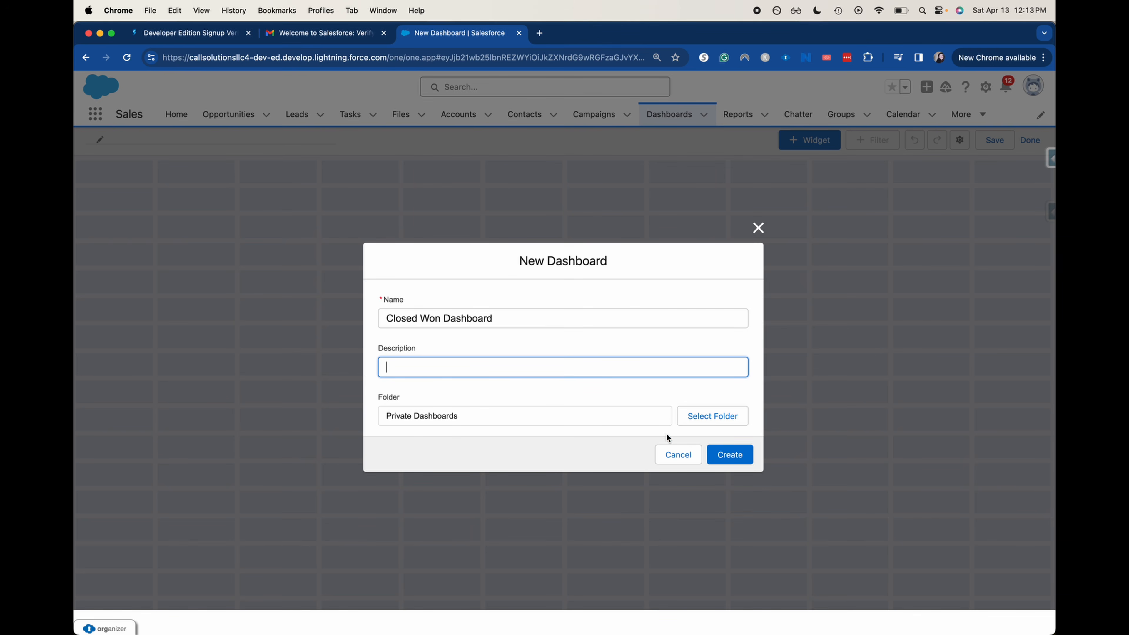
pyautogui.click(731, 454)
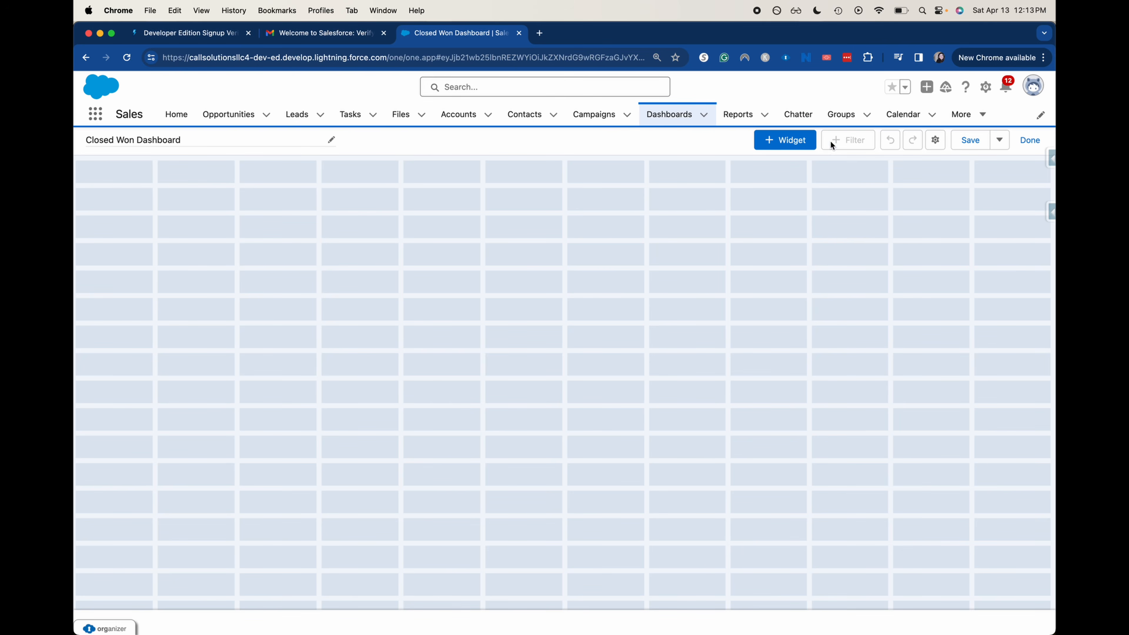
# Add a chart-or-table widget sourced from the Closed Won Opportunities report, previewed as a table
pyautogui.click(802, 151)
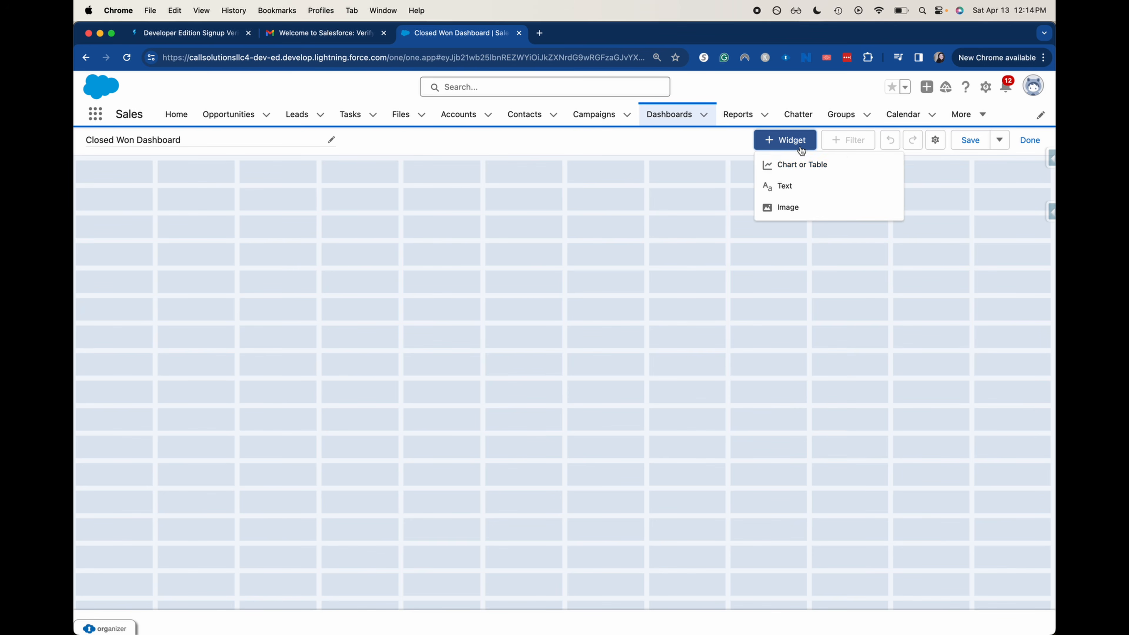
pyautogui.click(838, 164)
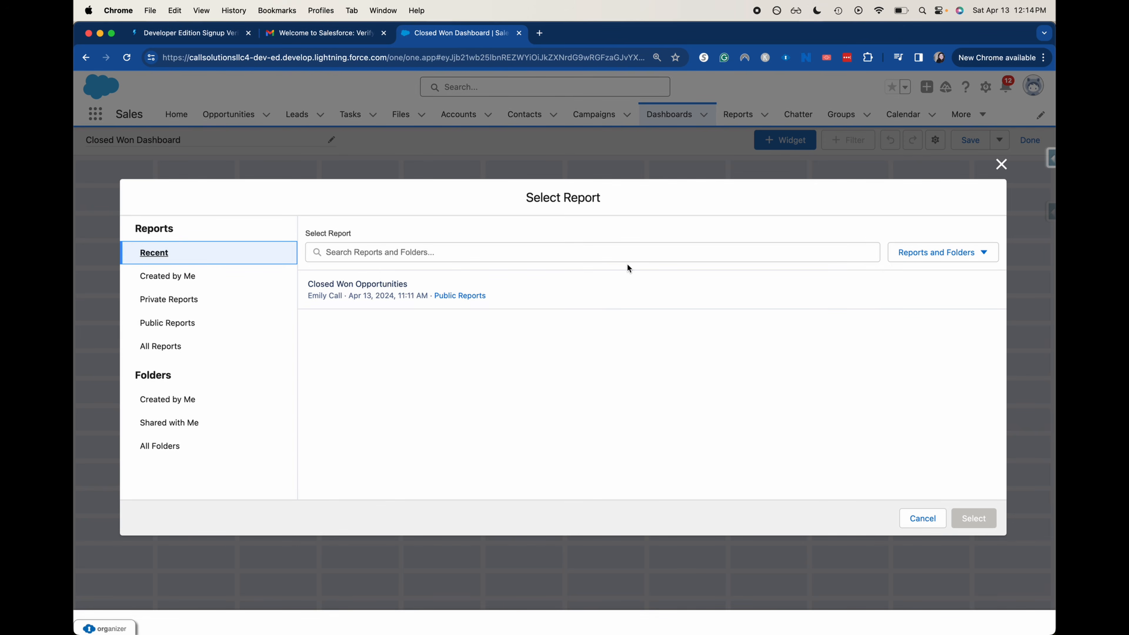
pyautogui.click(669, 295)
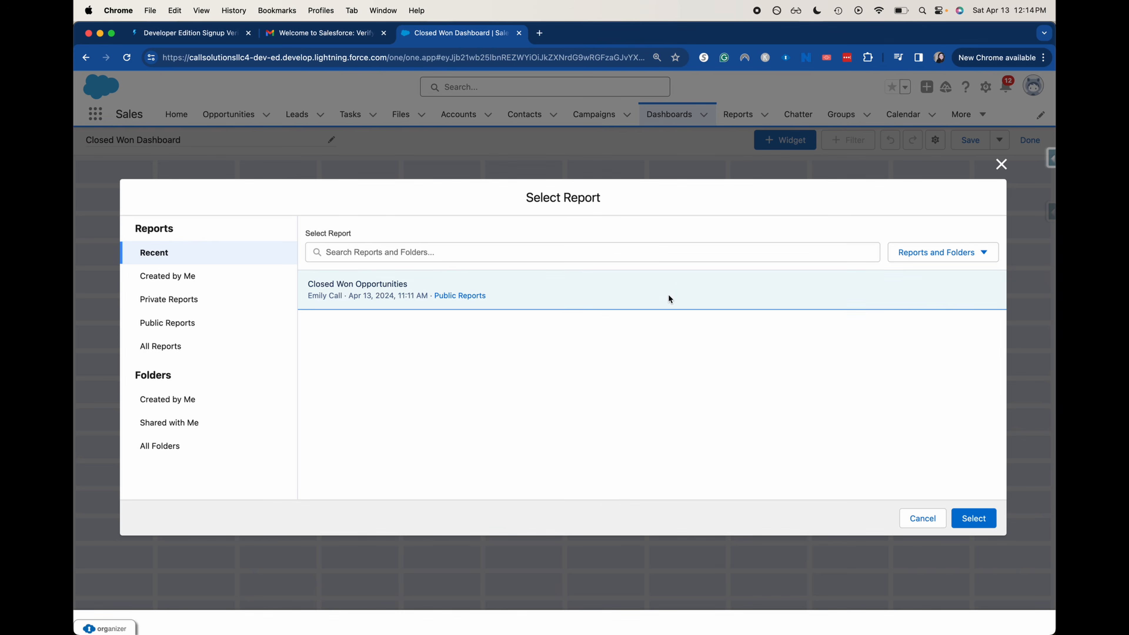
pyautogui.click(985, 522)
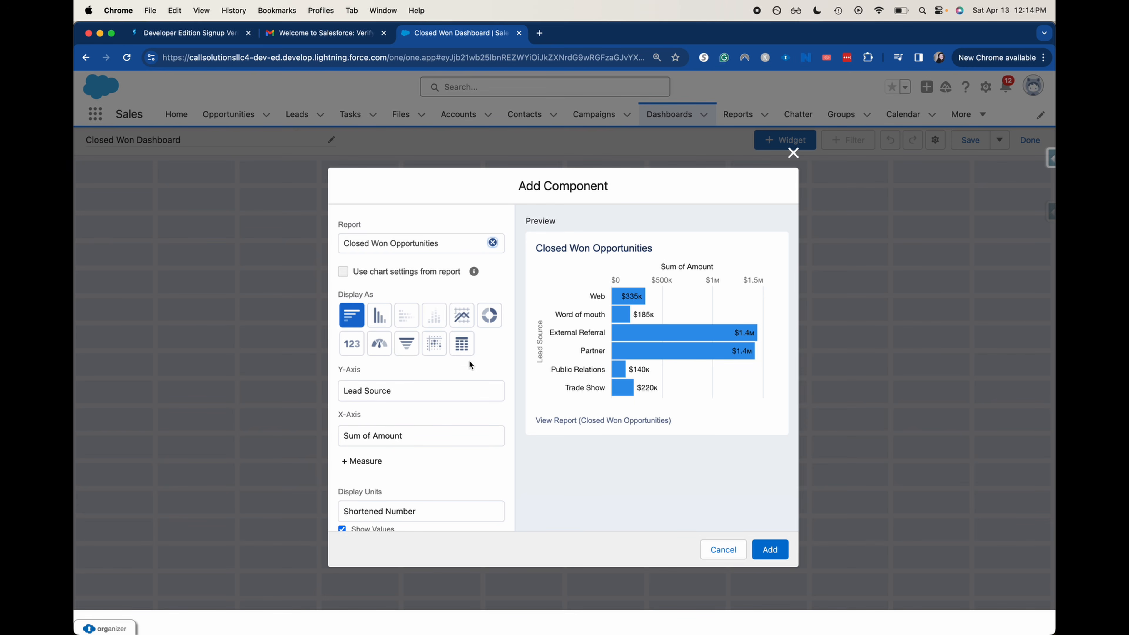
pyautogui.click(463, 351)
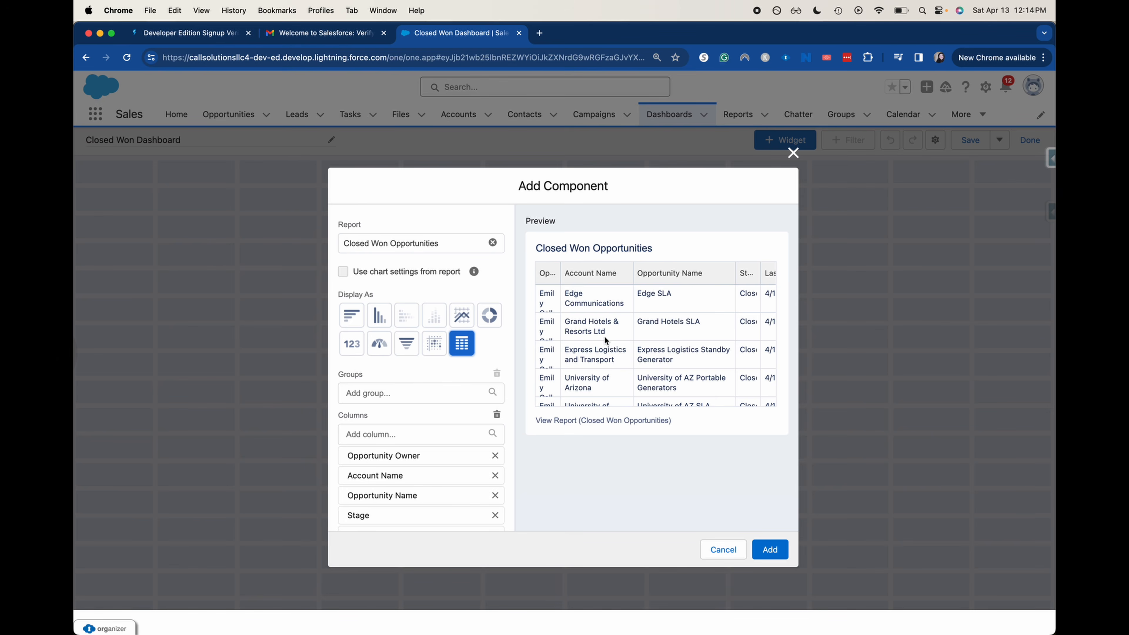
pyautogui.scroll(-1, 610, 350)
pyautogui.scroll(-1, 610, 350)
pyautogui.scroll(-5, 608, 345)
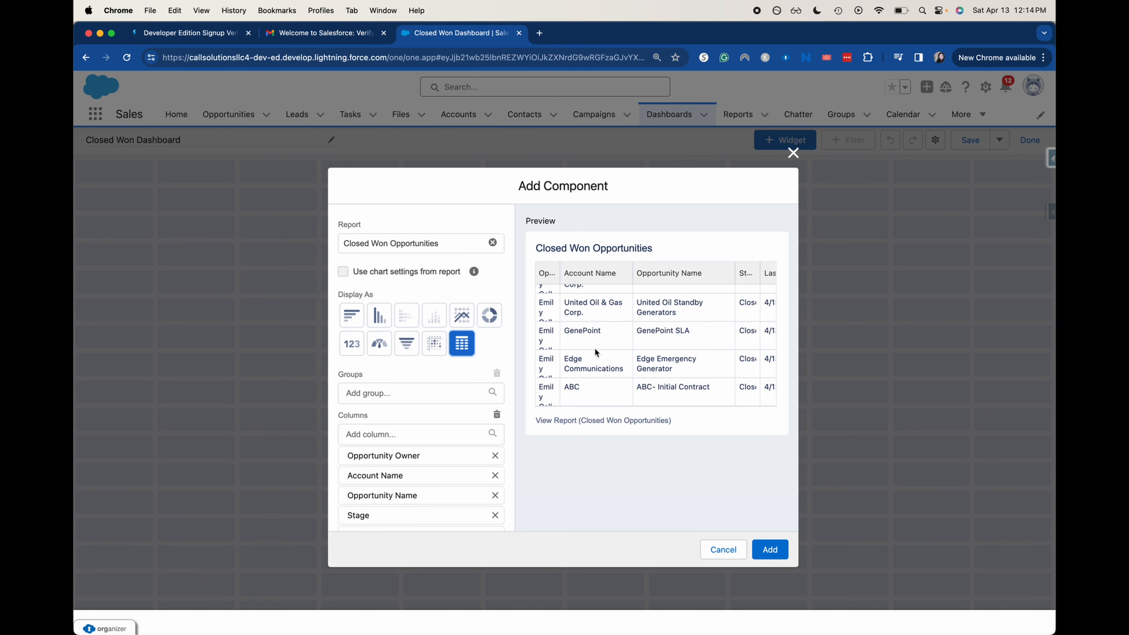
# Compare scatter, metric and gauge displays, settling on the single metric
pyautogui.click(426, 346)
pyautogui.click(351, 354)
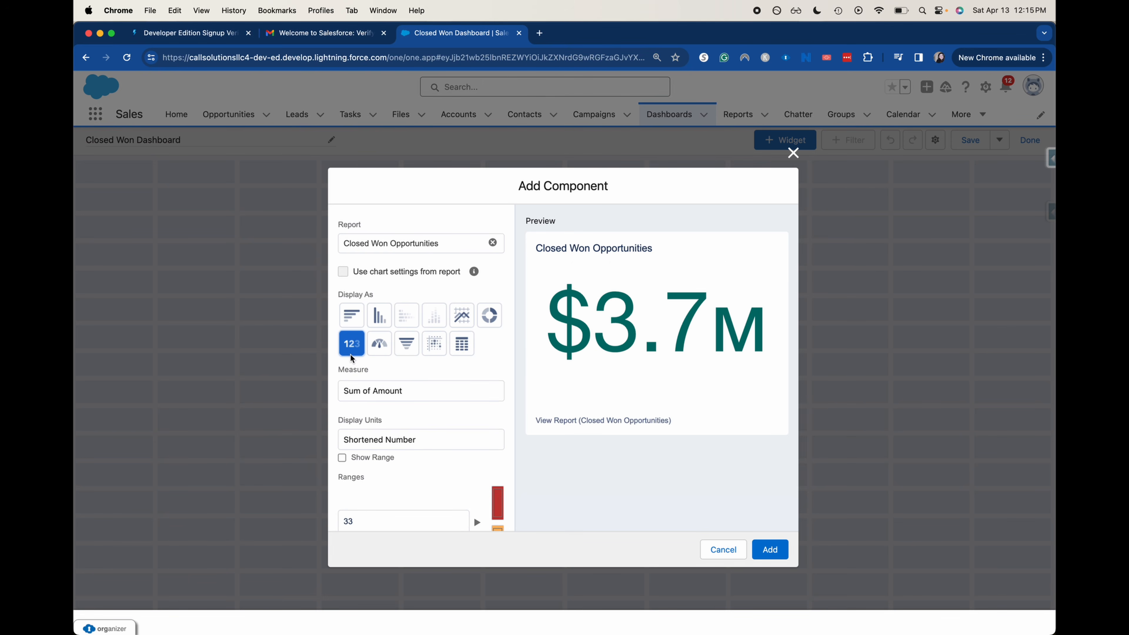
pyautogui.click(373, 349)
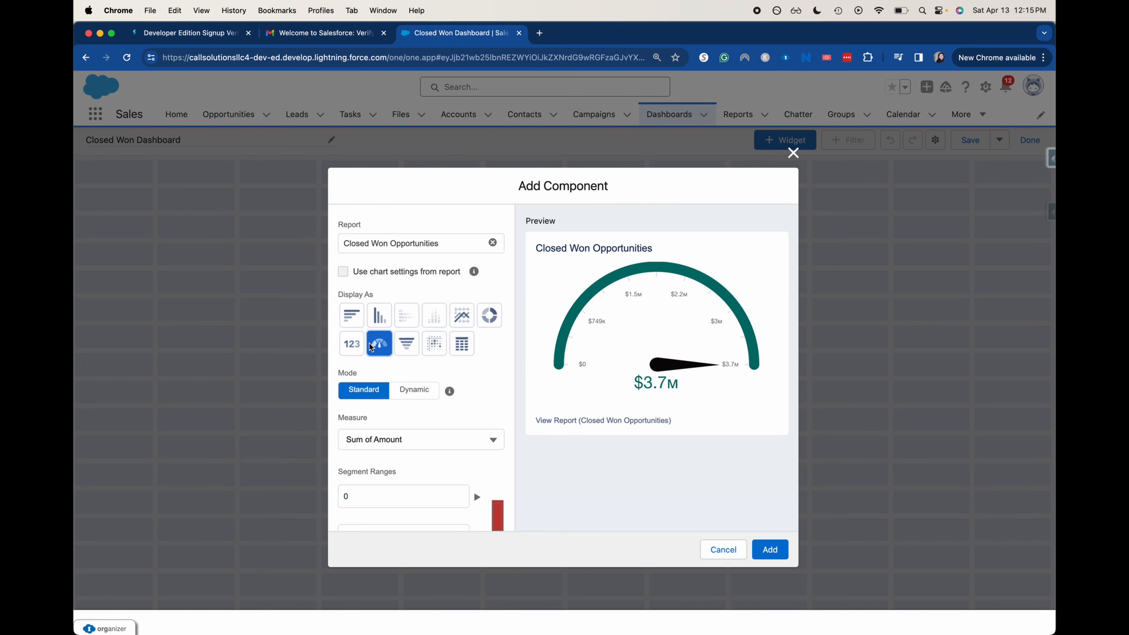
pyautogui.click(361, 347)
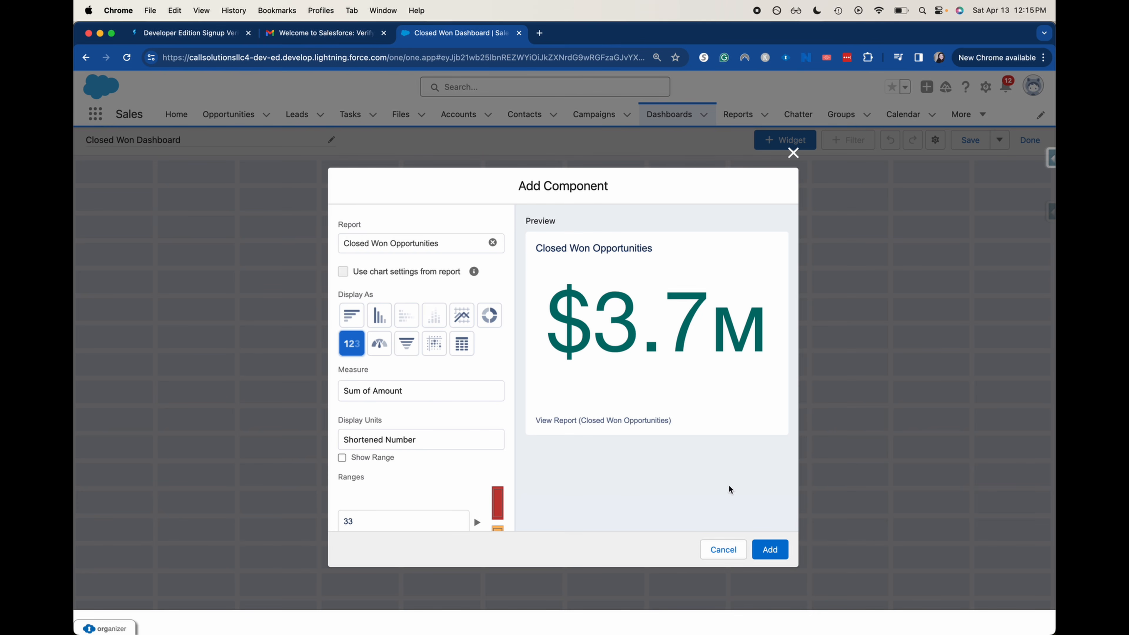
pyautogui.scroll(-8, 462, 477)
pyautogui.scroll(4, 462, 475)
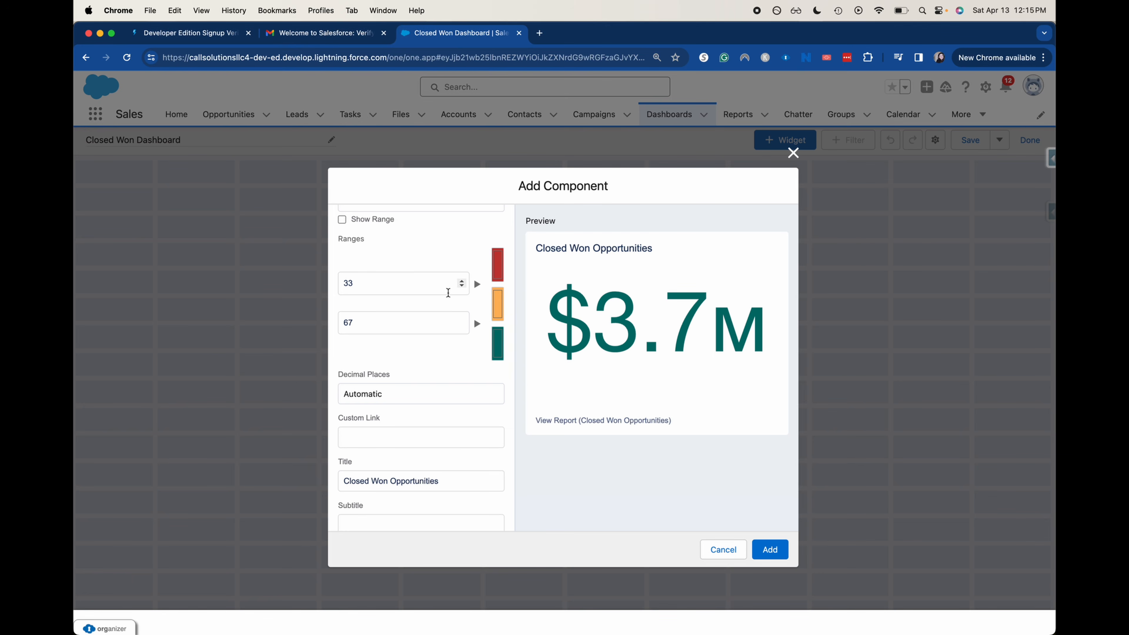
# Keep the Light theme and default range colours, and add the $3.7M metric tile
pyautogui.click(400, 286)
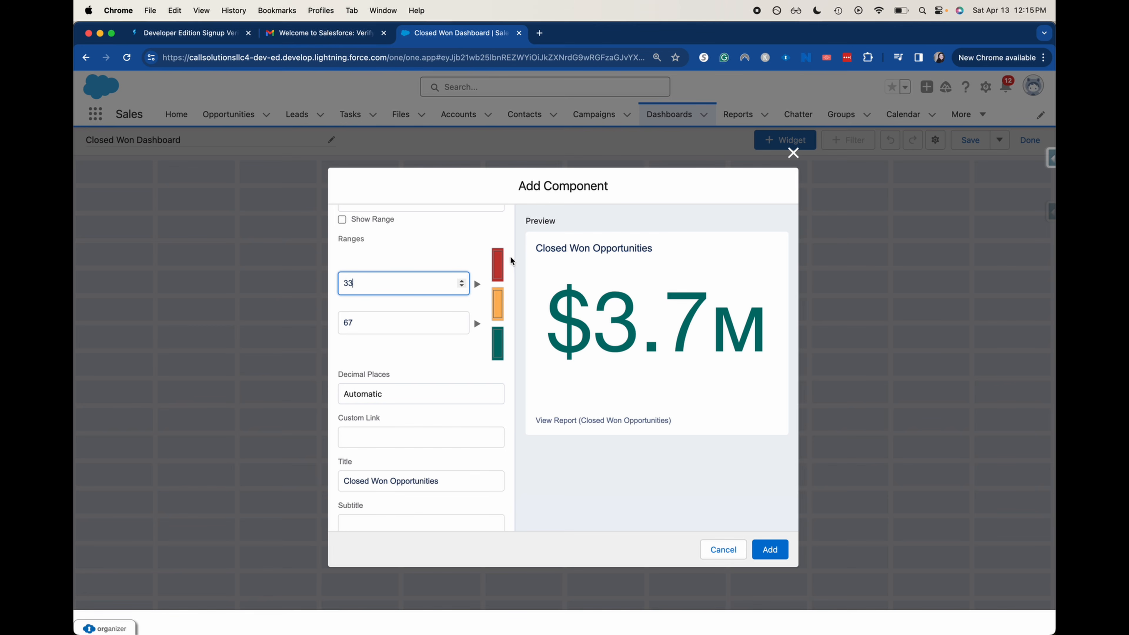
pyautogui.click(501, 272)
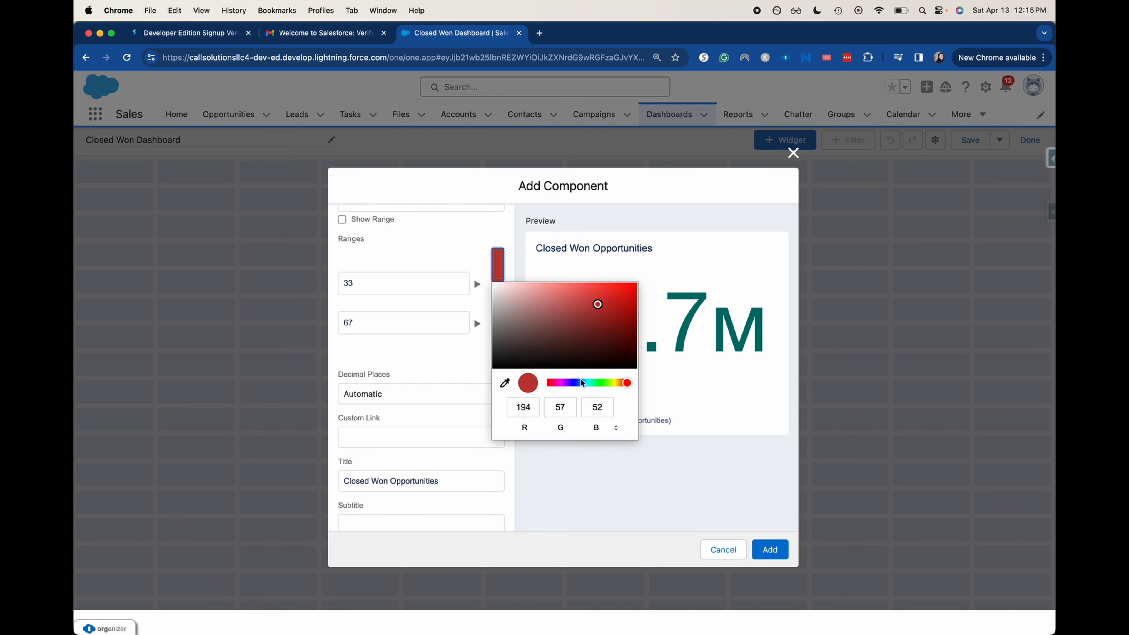
pyautogui.click(574, 511)
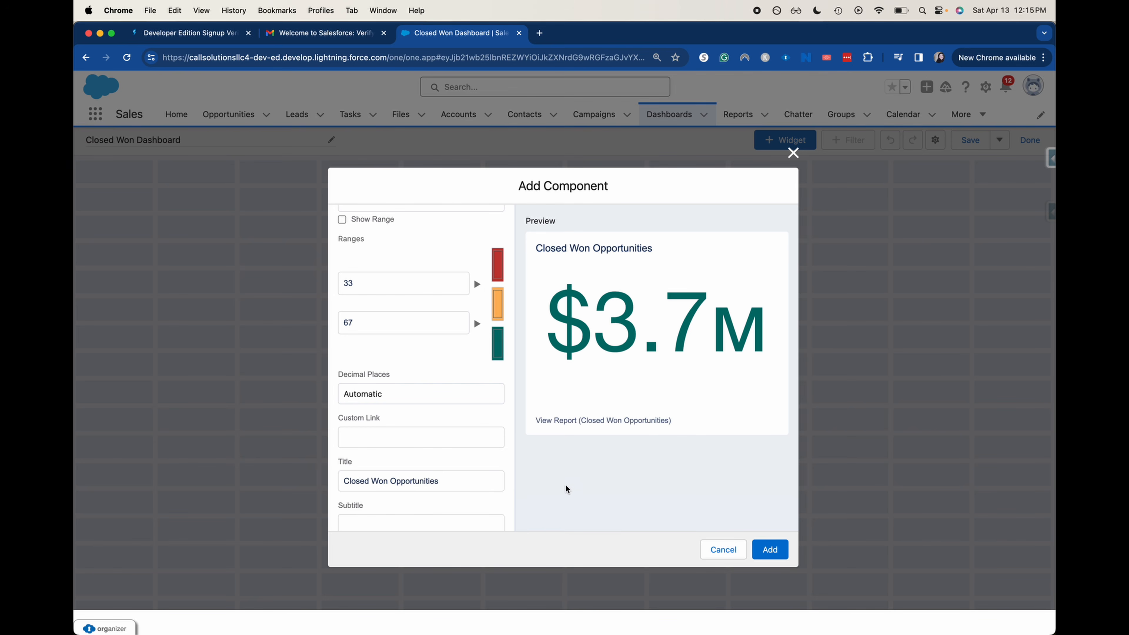
pyautogui.scroll(-4, 444, 430)
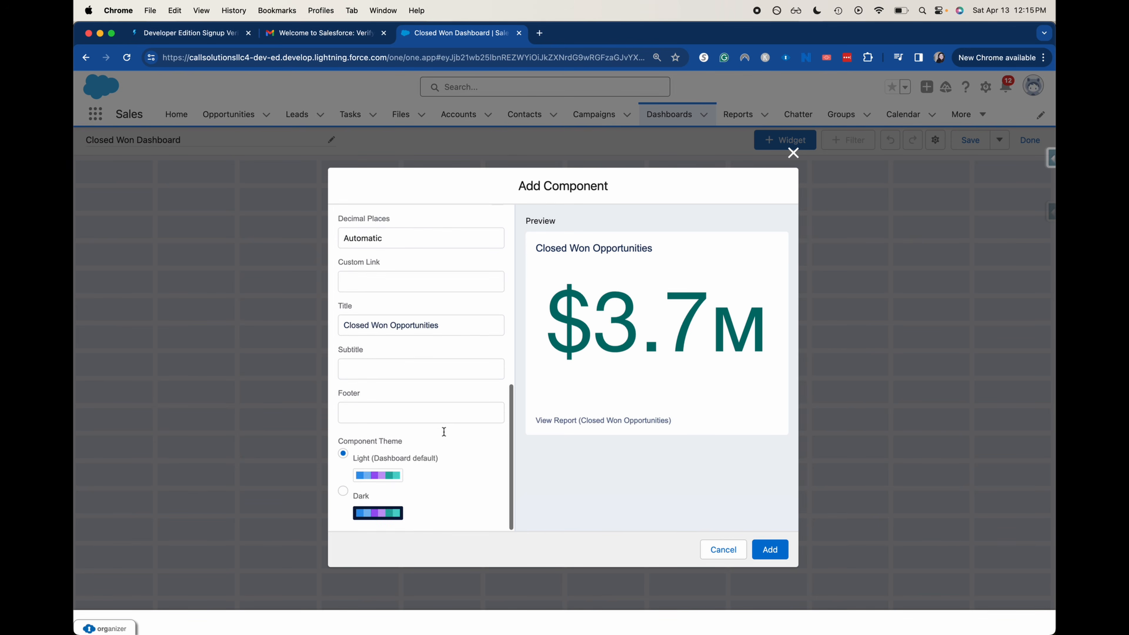
pyautogui.click(344, 491)
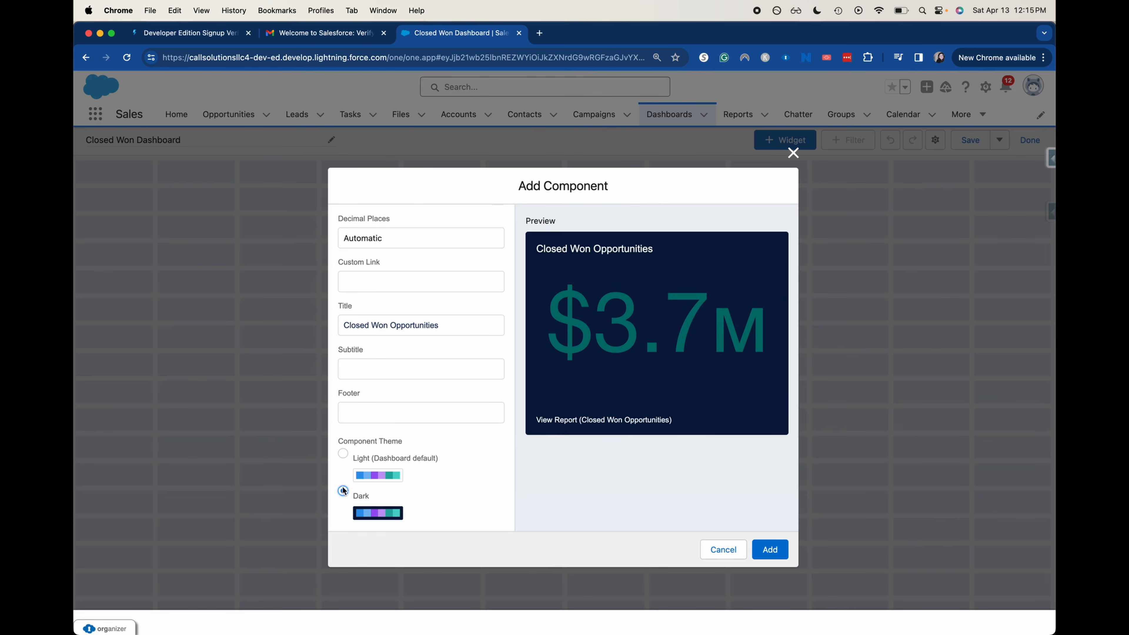
pyautogui.click(348, 454)
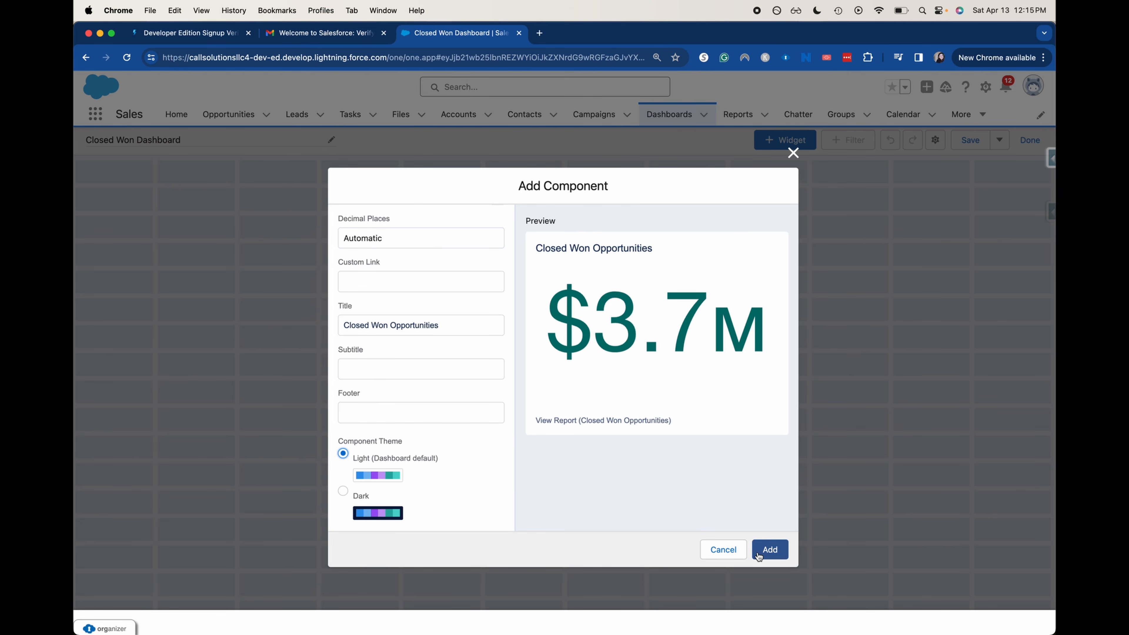
pyautogui.click(770, 550)
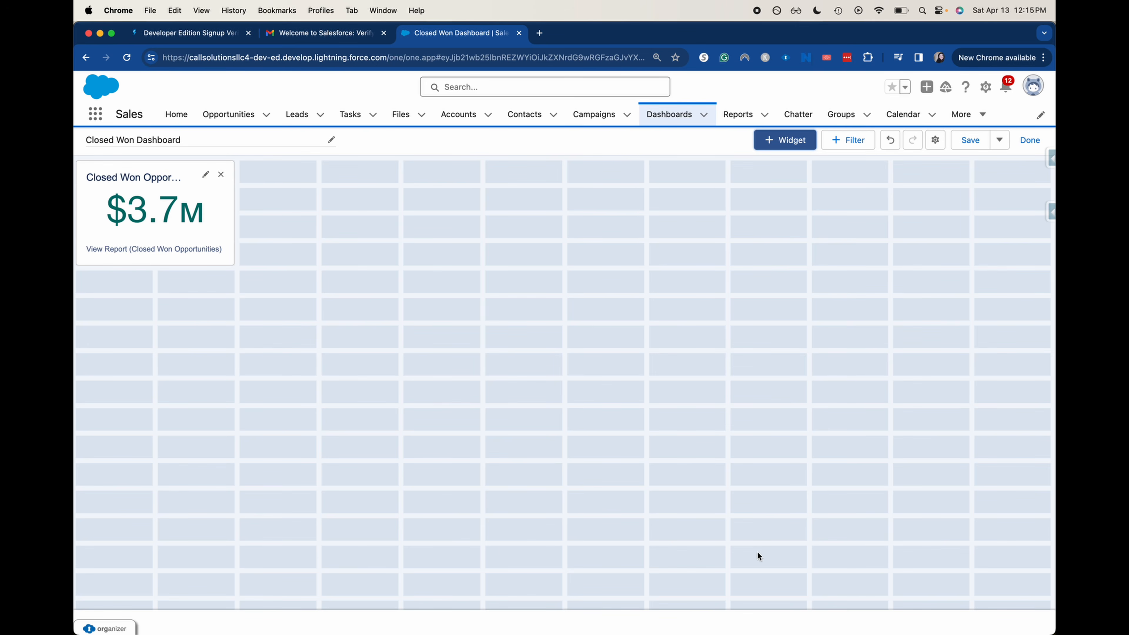
# Resize the $3.7M metric tile to a narrower width
pyautogui.click(171, 235)
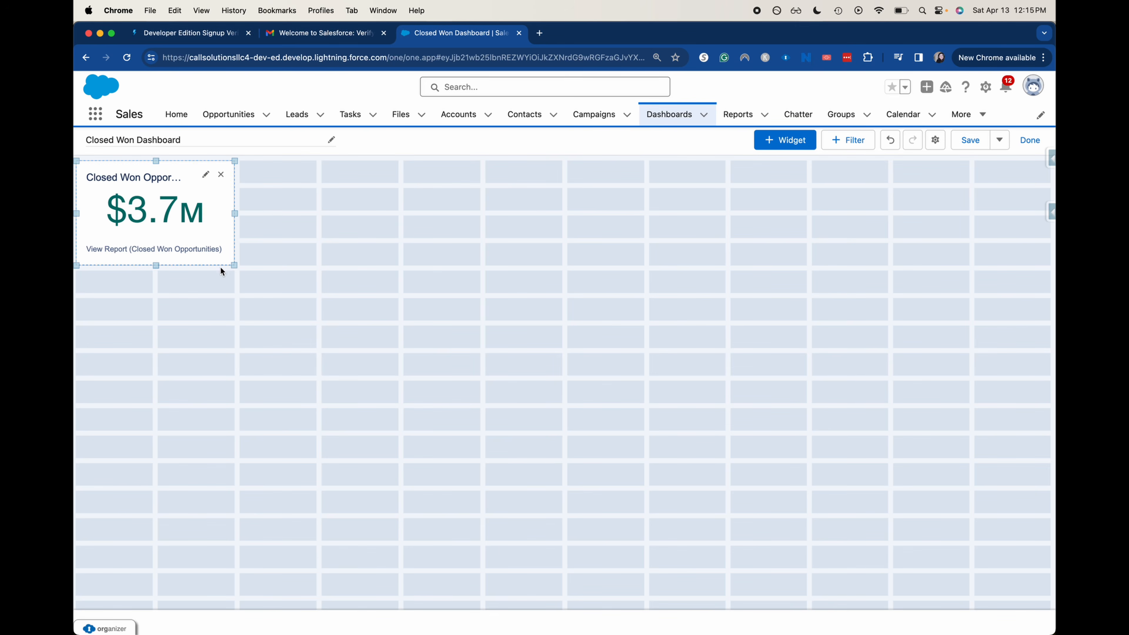
pyautogui.moveTo(233, 269); pyautogui.dragTo(411, 327)
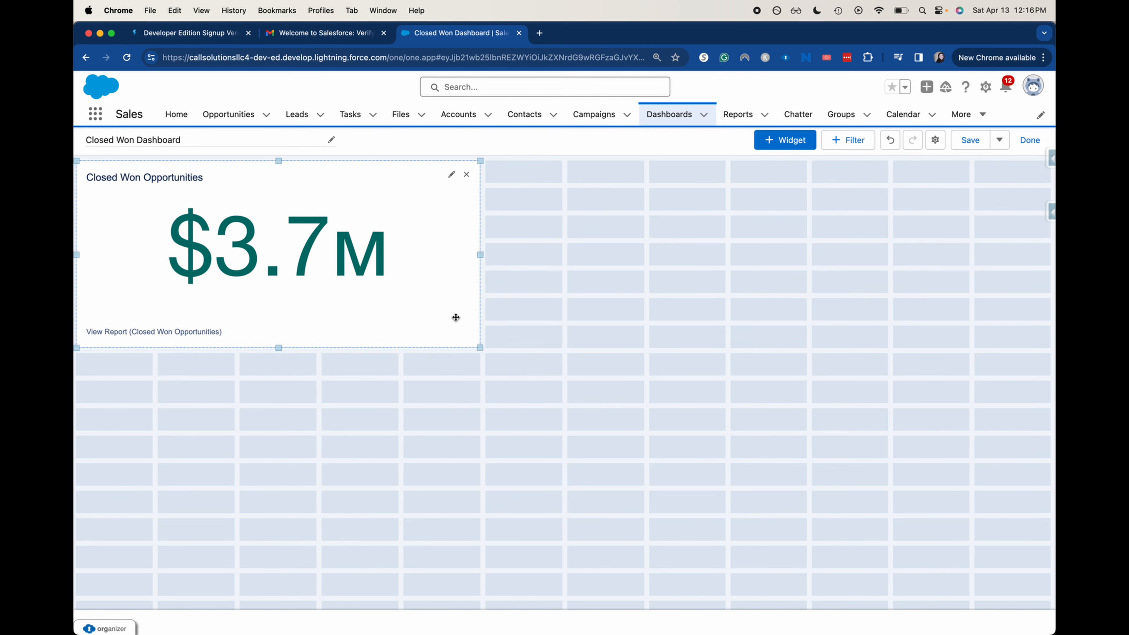
pyautogui.moveTo(479, 349); pyautogui.dragTo(391, 353)
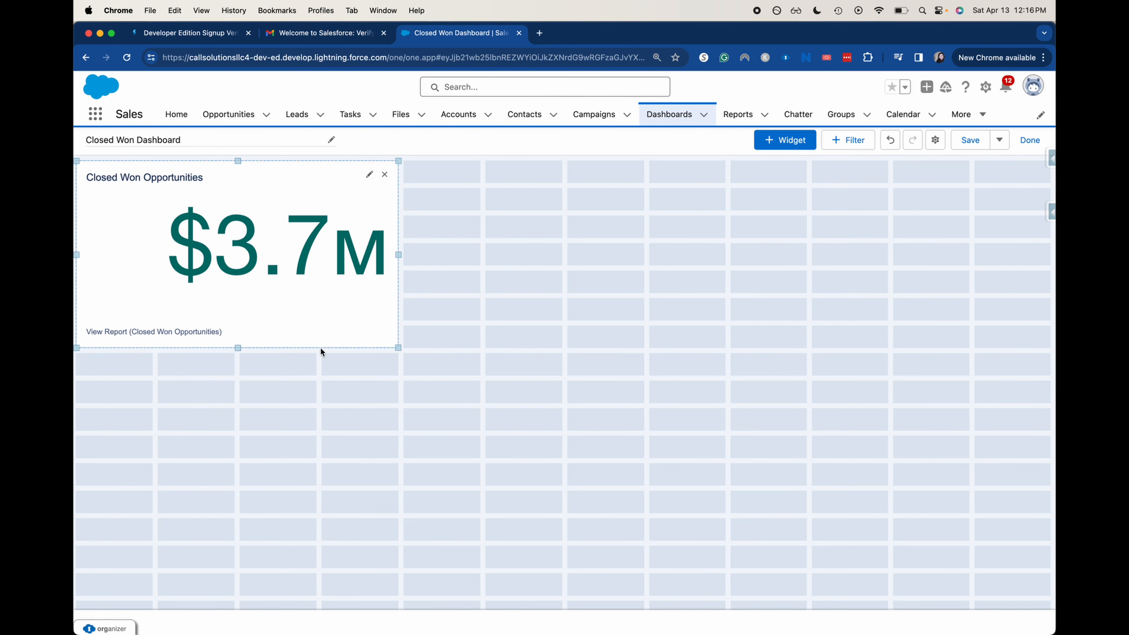
# Add a donut chart widget from the Closed Won Opportunities report in Public Reports
pyautogui.click(785, 140)
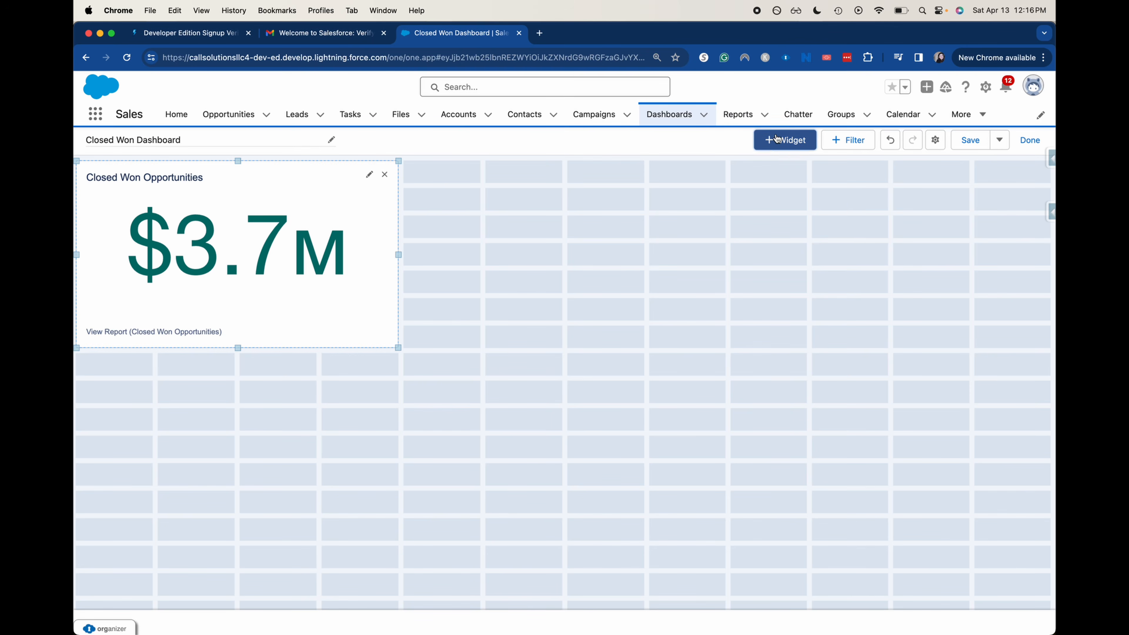
pyautogui.click(765, 164)
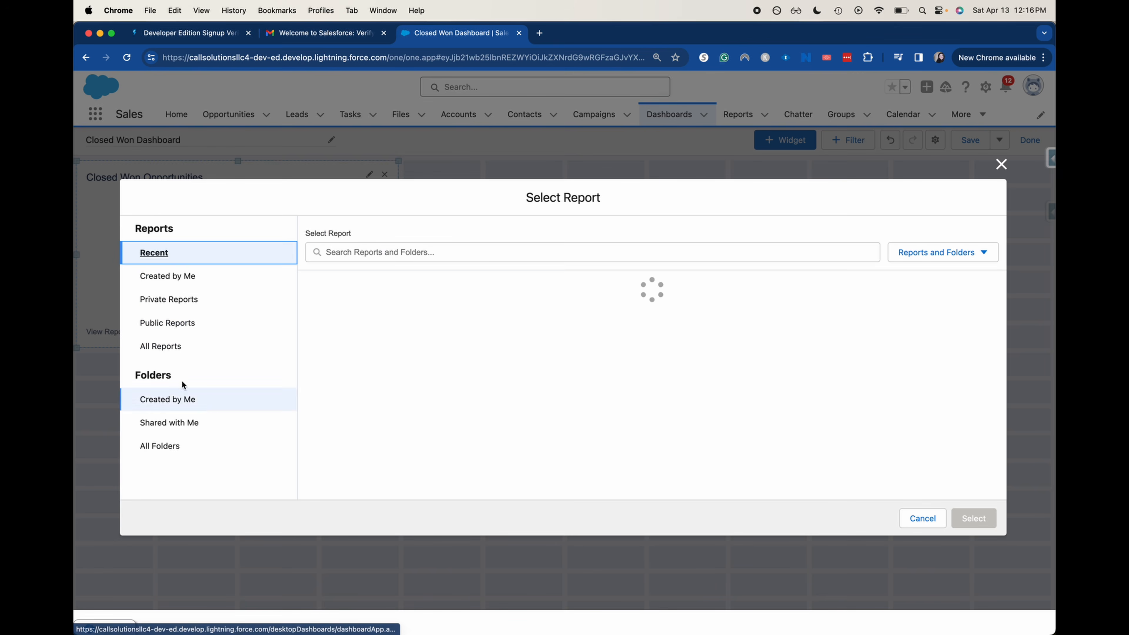
pyautogui.click(463, 297)
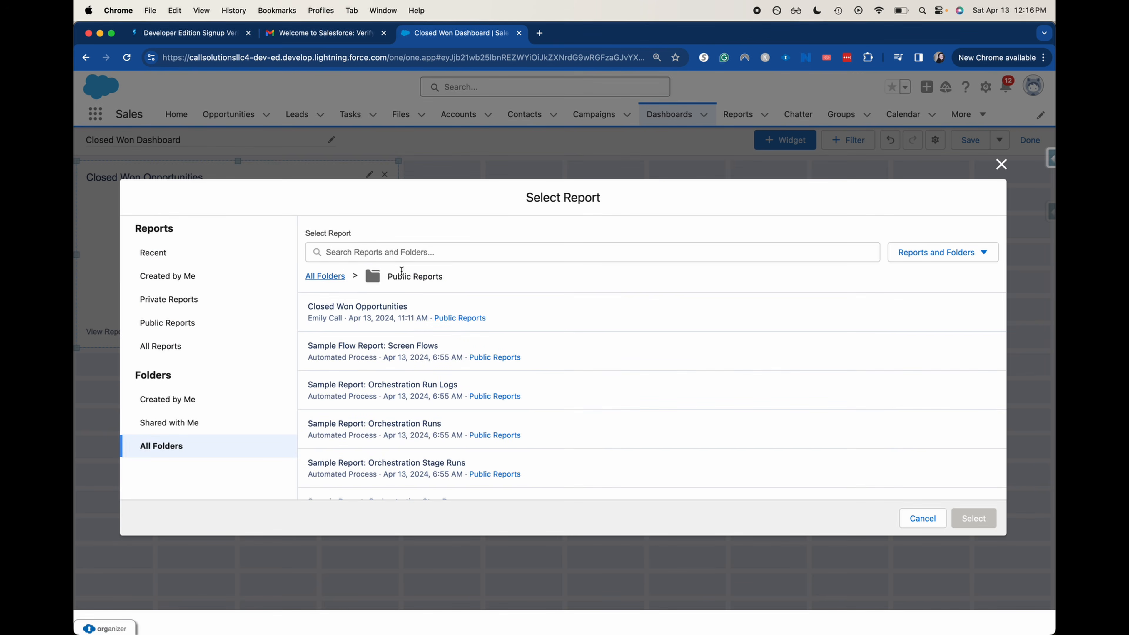
pyautogui.click(480, 305)
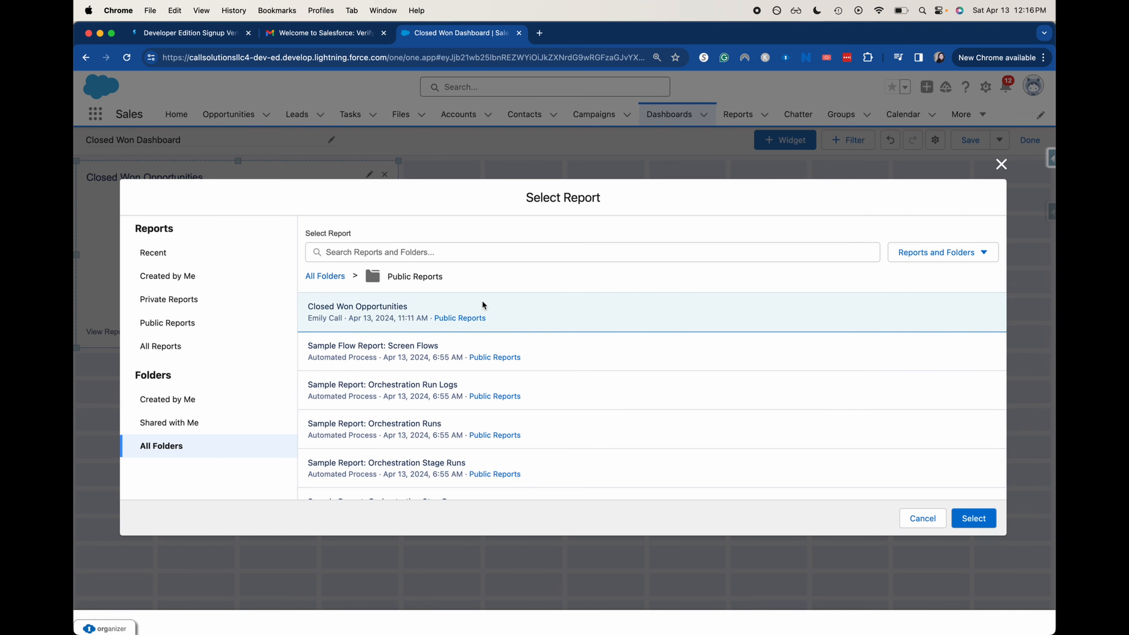
pyautogui.click(990, 524)
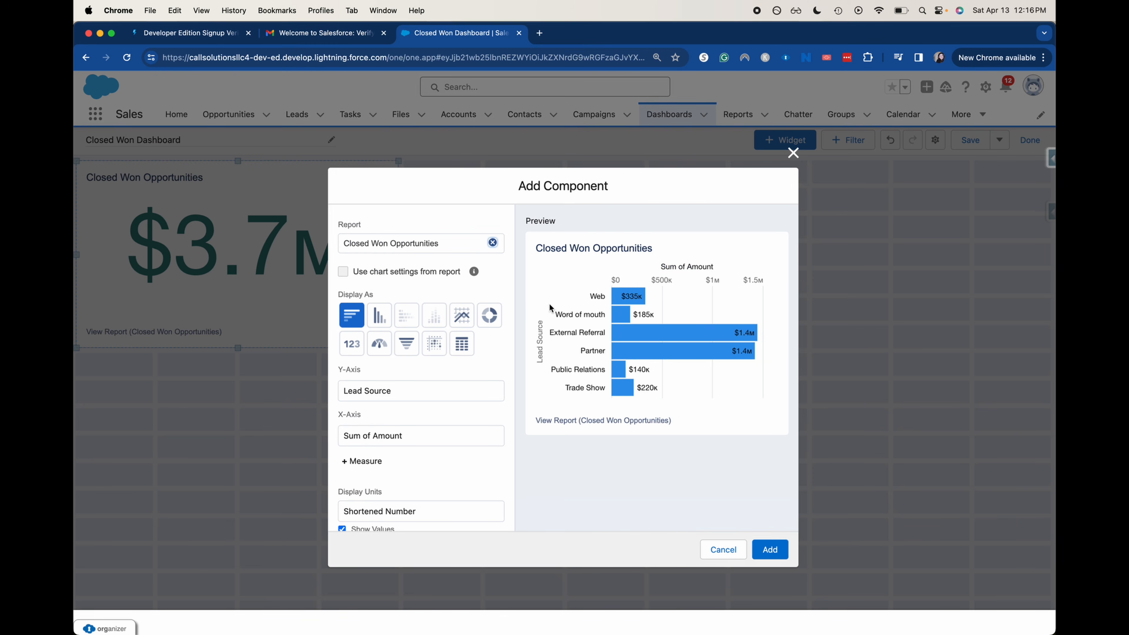
pyautogui.click(489, 315)
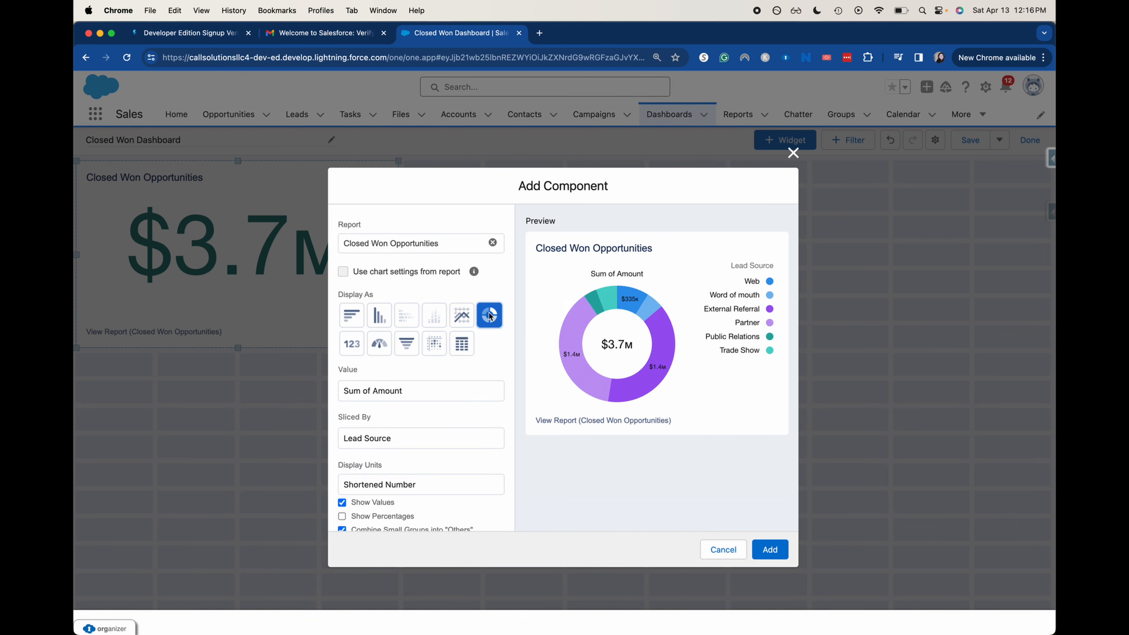
pyautogui.click(770, 548)
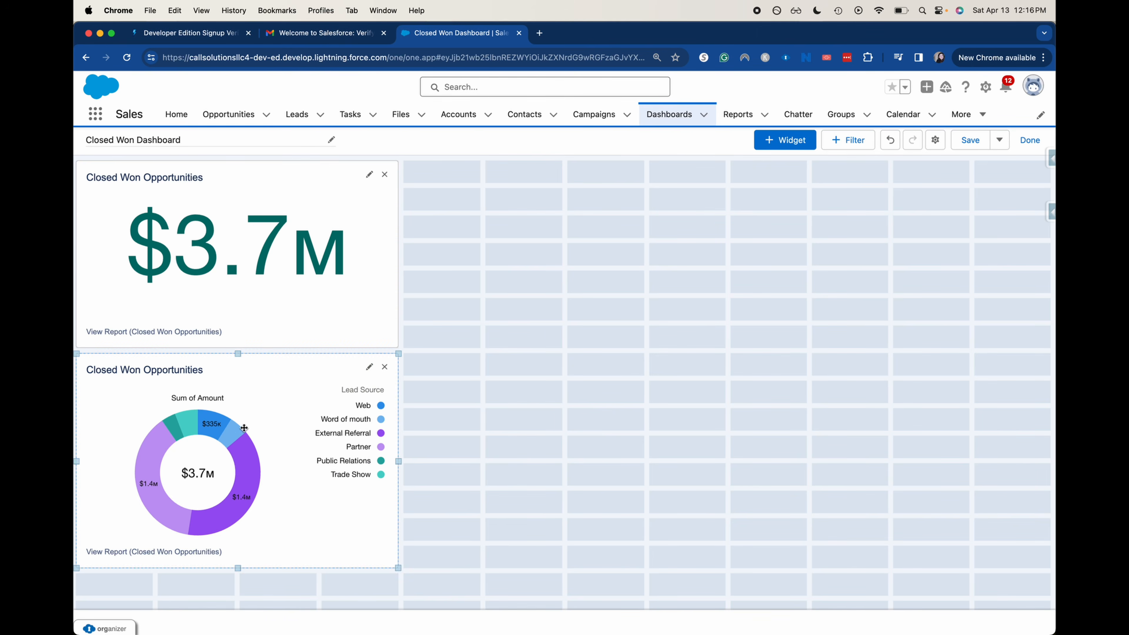
# Place the donut chart in the top row beside the $3.7M tile and save the dashboard
pyautogui.moveTo(327, 462); pyautogui.dragTo(563, 254)
pyautogui.moveTo(461, 233); pyautogui.dragTo(545, 234)
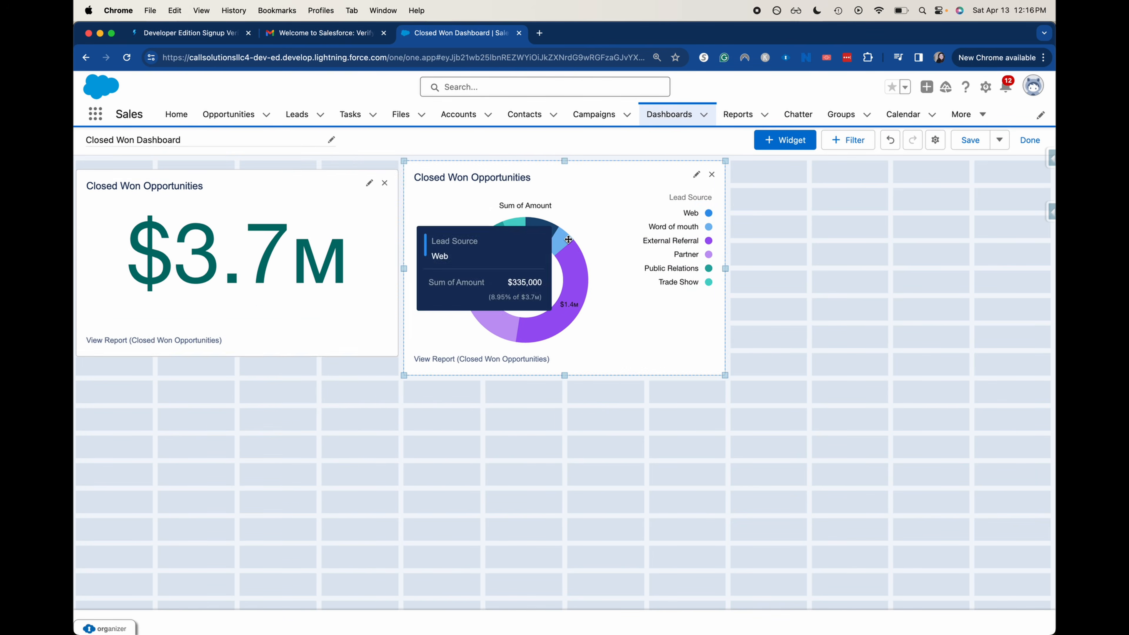
pyautogui.moveTo(565, 375); pyautogui.dragTo(565, 347)
pyautogui.moveTo(606, 206)
pyautogui.mouseDown()
pyautogui.moveTo(297, 187)
pyautogui.moveTo(365, 204)
pyautogui.moveTo(637, 202)
pyautogui.moveTo(614, 208)
pyautogui.mouseUp()
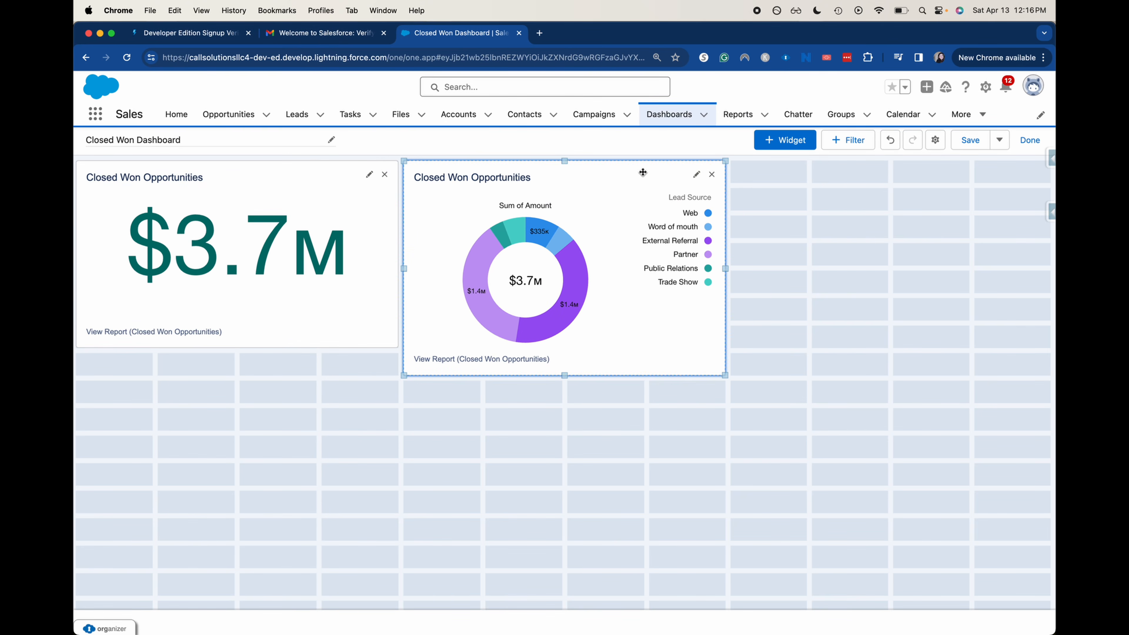
pyautogui.click(970, 142)
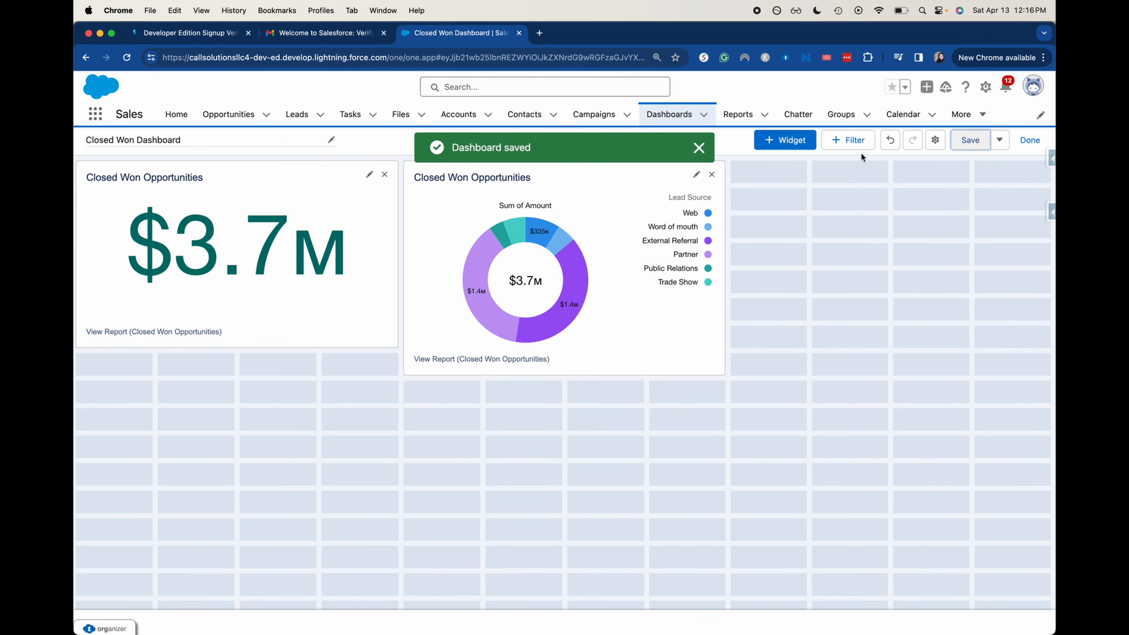
pyautogui.click(834, 139)
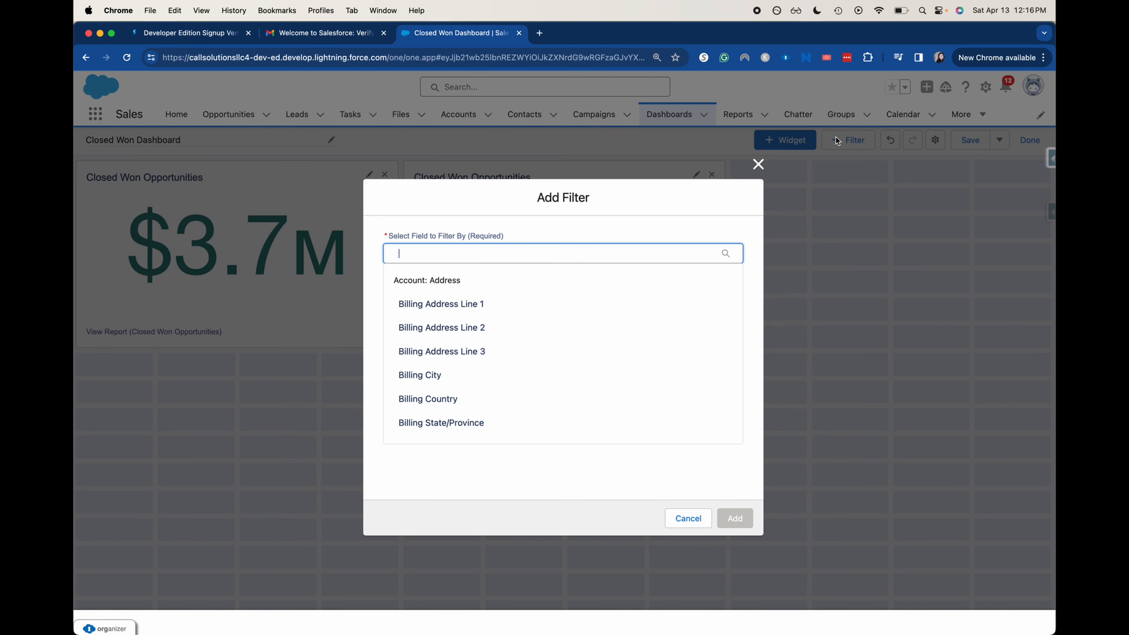
pyautogui.scroll(-5, 649, 414)
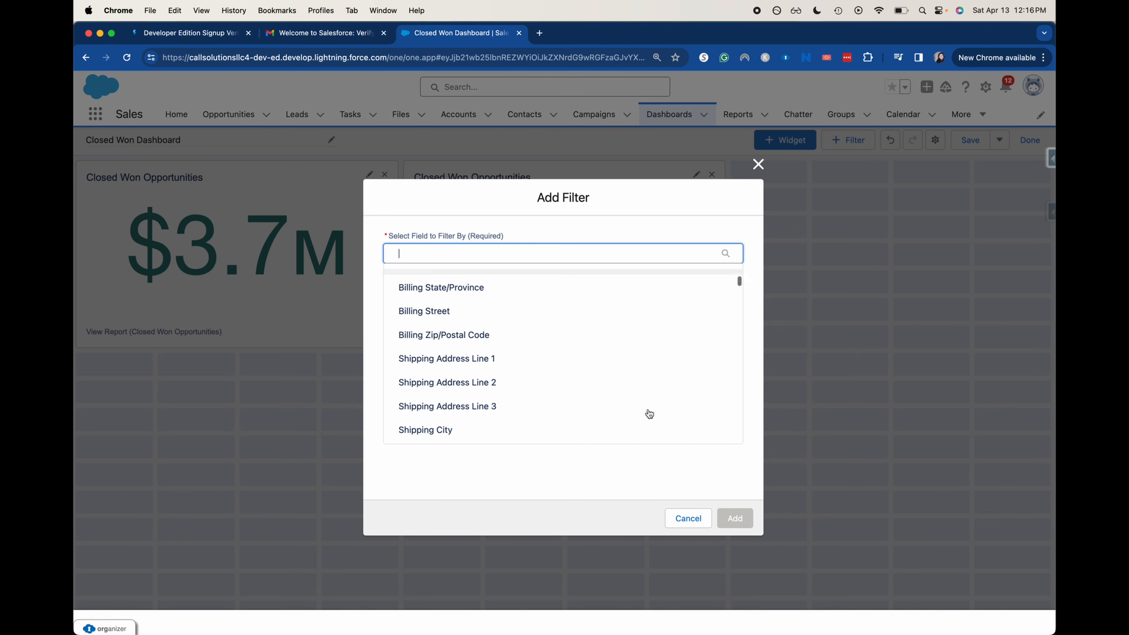
pyautogui.scroll(-4, 648, 414)
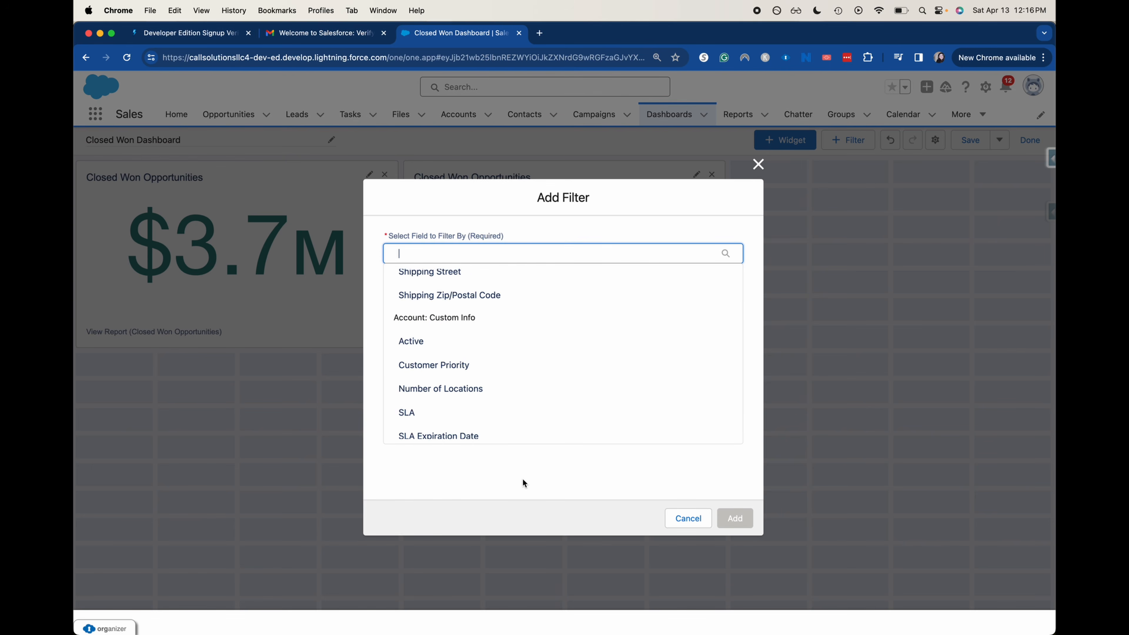
pyautogui.click(666, 484)
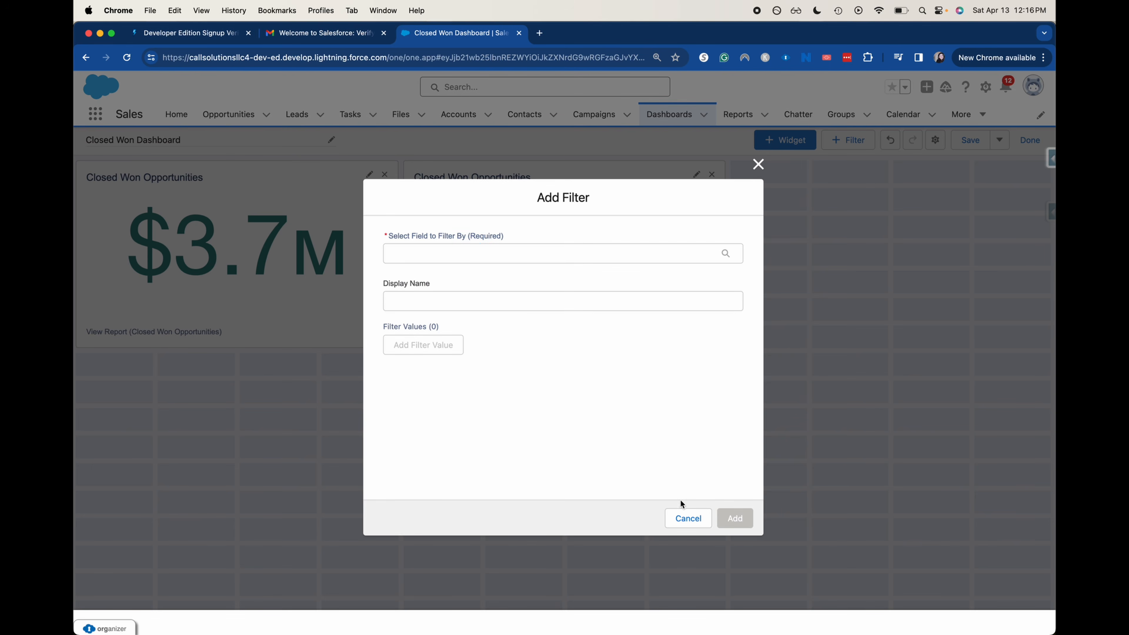
pyautogui.click(679, 519)
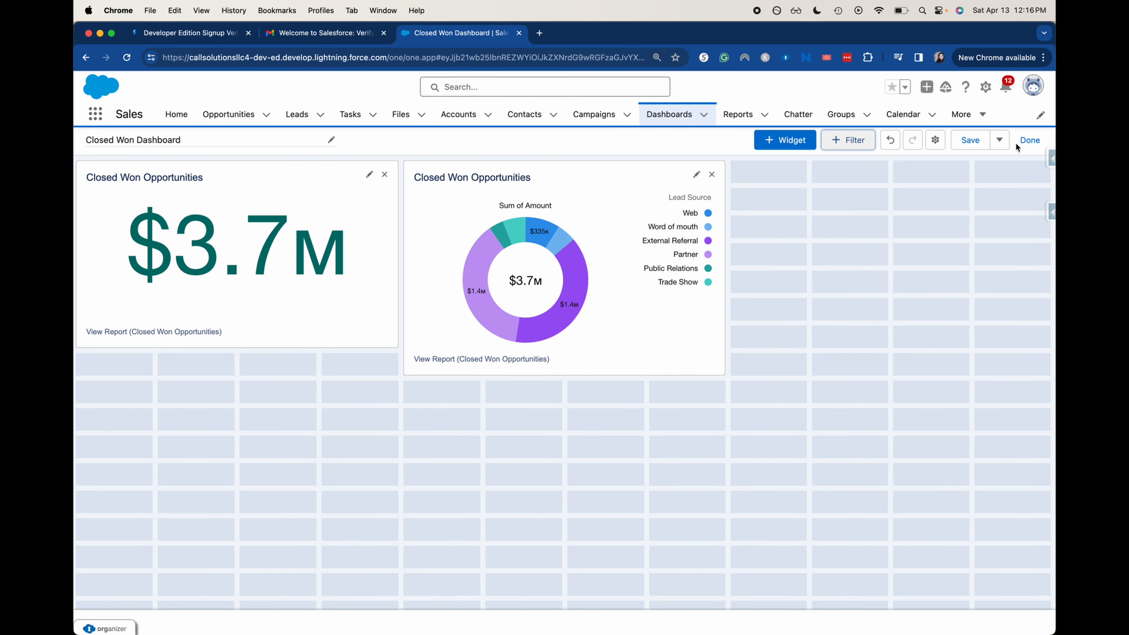
# Exit edit mode and refresh the Closed Won Dashboard data
pyautogui.click(1029, 140)
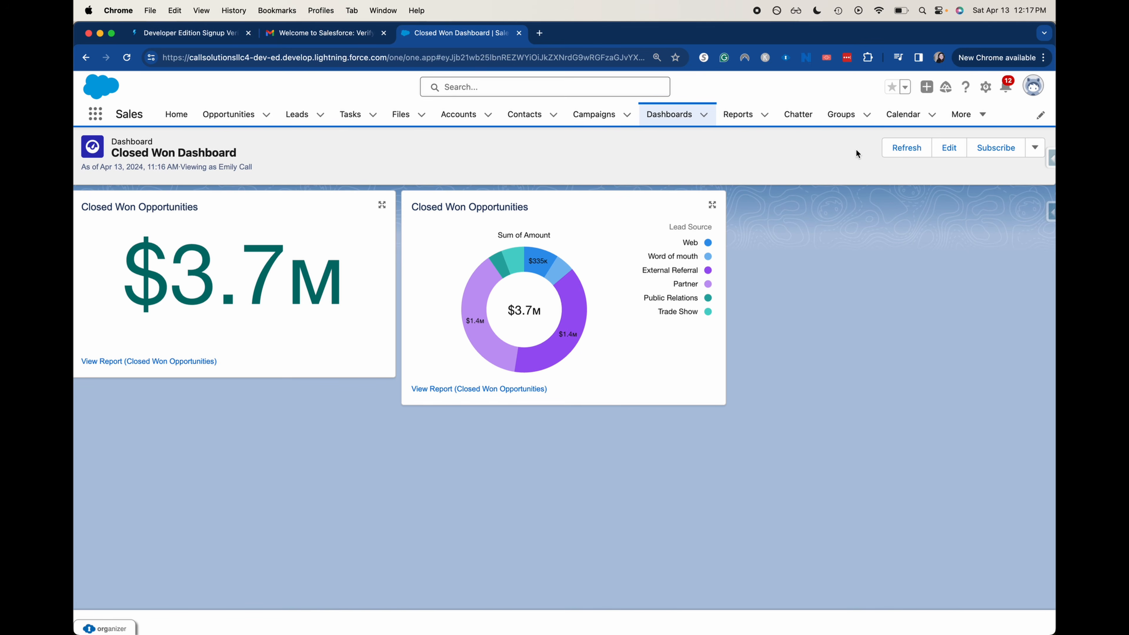
pyautogui.click(885, 152)
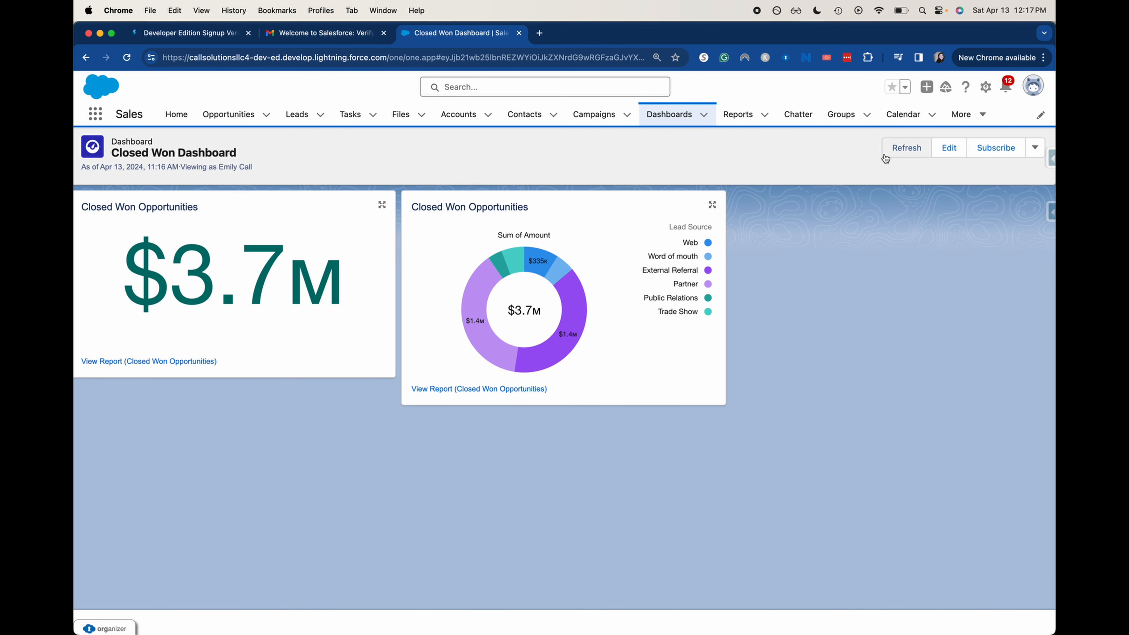
pyautogui.click(886, 154)
pyautogui.click(953, 147)
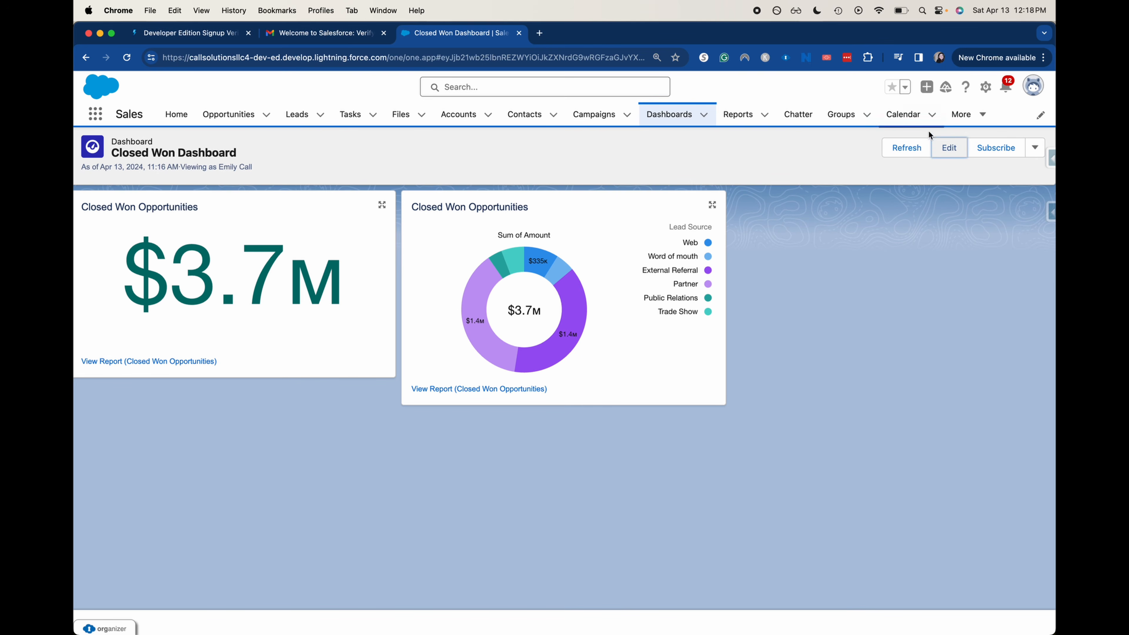
pyautogui.click(1035, 149)
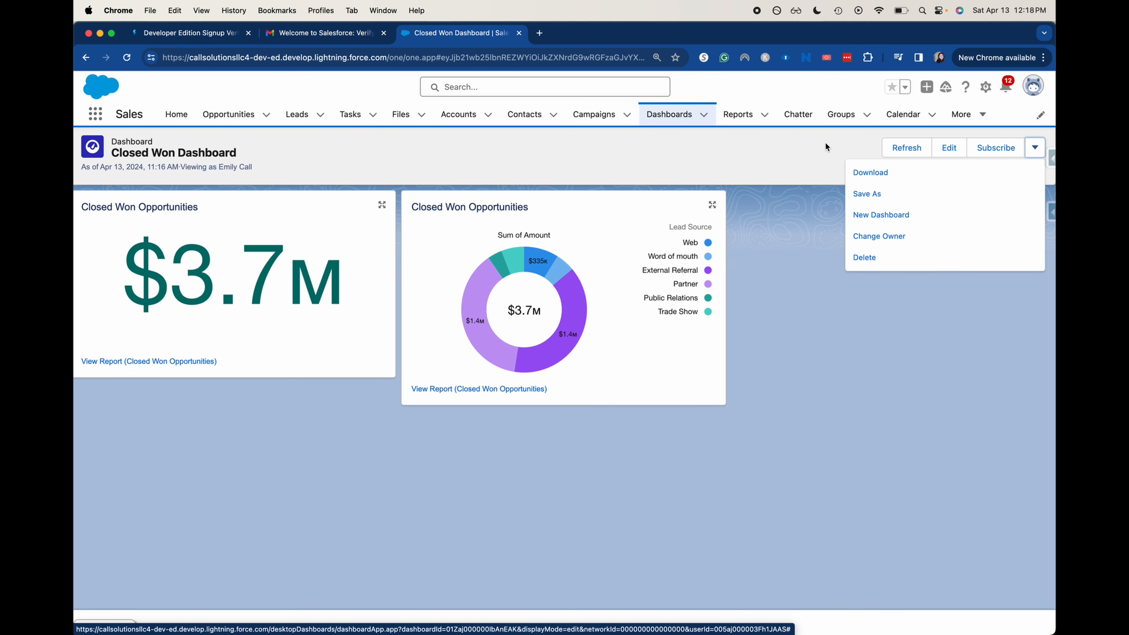
pyautogui.click(811, 141)
# Subscribe weekly on Monday only (Saturday removed) at 7:00 AM and save
pyautogui.click(981, 155)
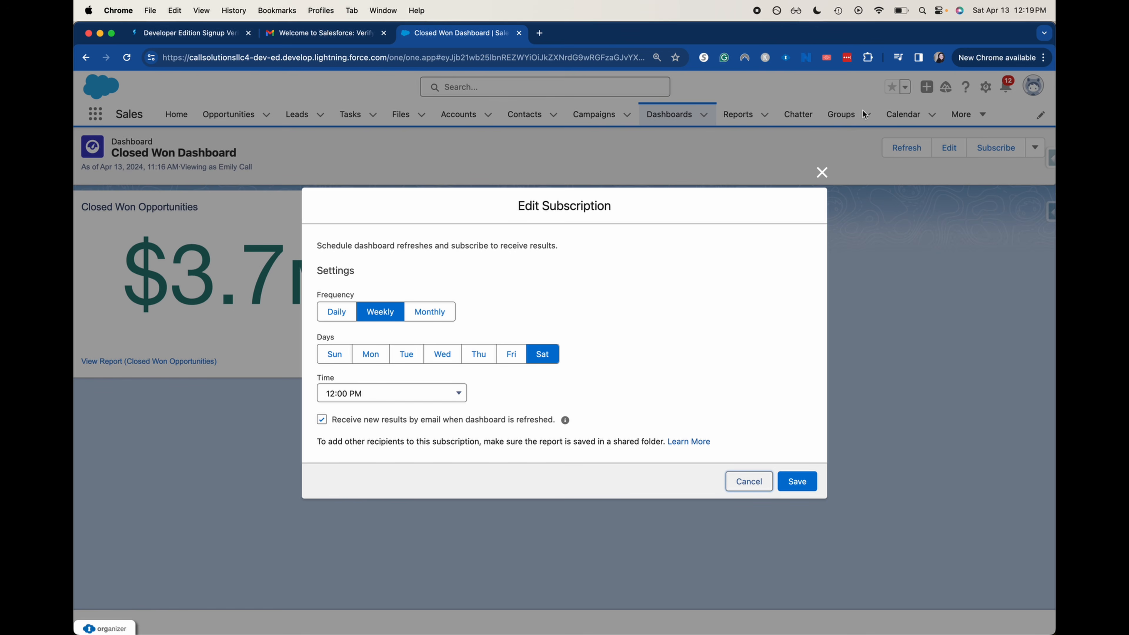
pyautogui.click(451, 396)
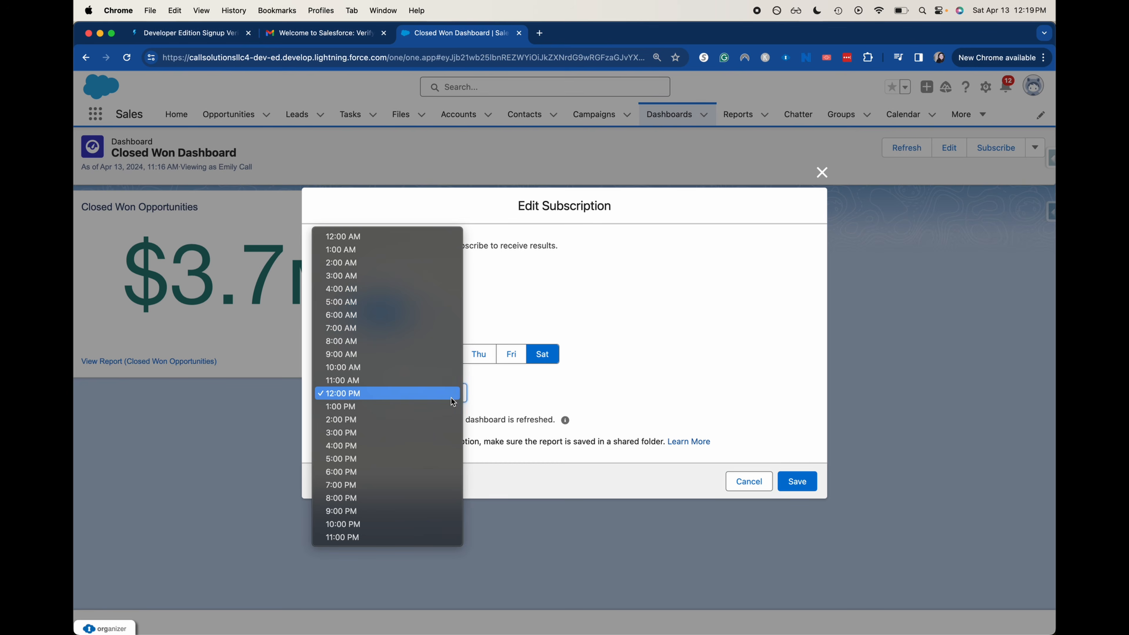
pyautogui.click(673, 316)
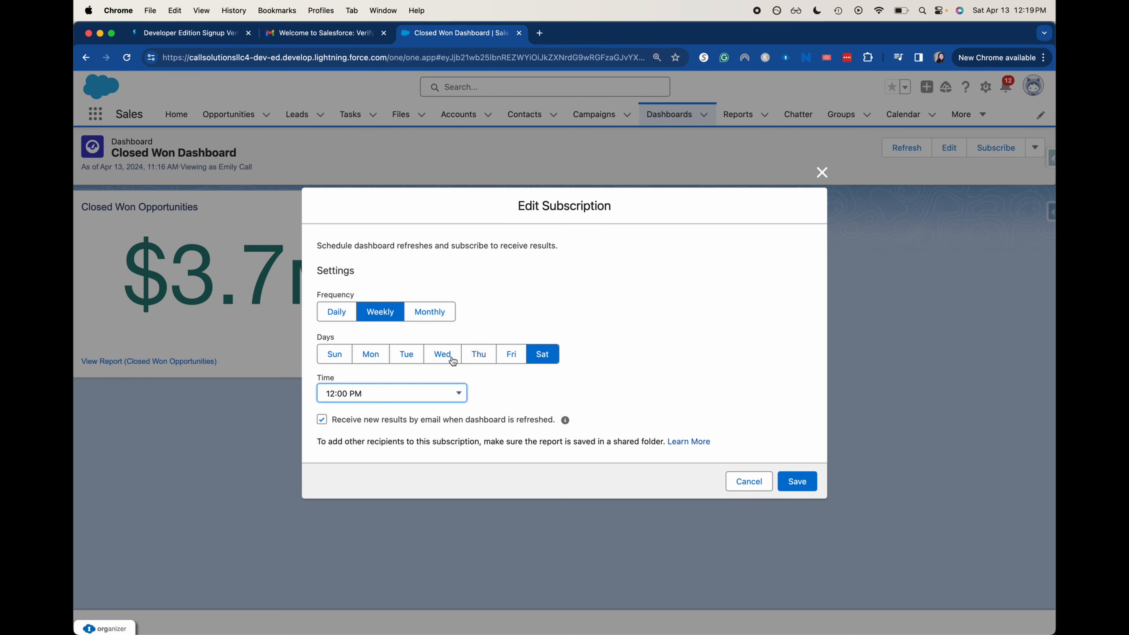
pyautogui.click(373, 355)
pyautogui.click(332, 309)
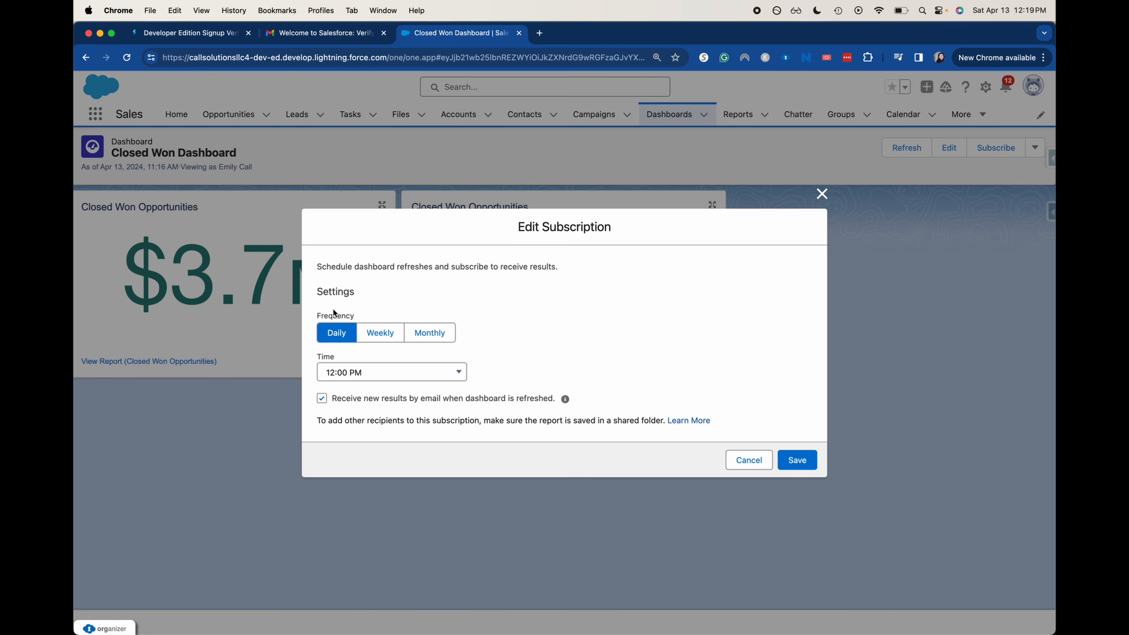
pyautogui.click(369, 330)
pyautogui.click(542, 354)
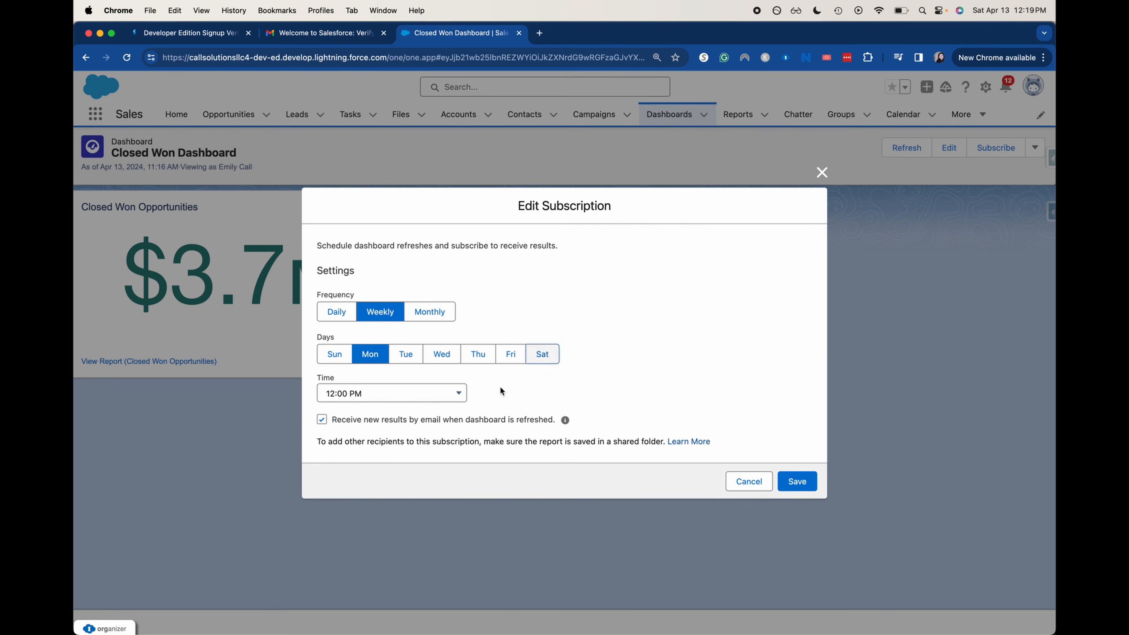
pyautogui.click(397, 393)
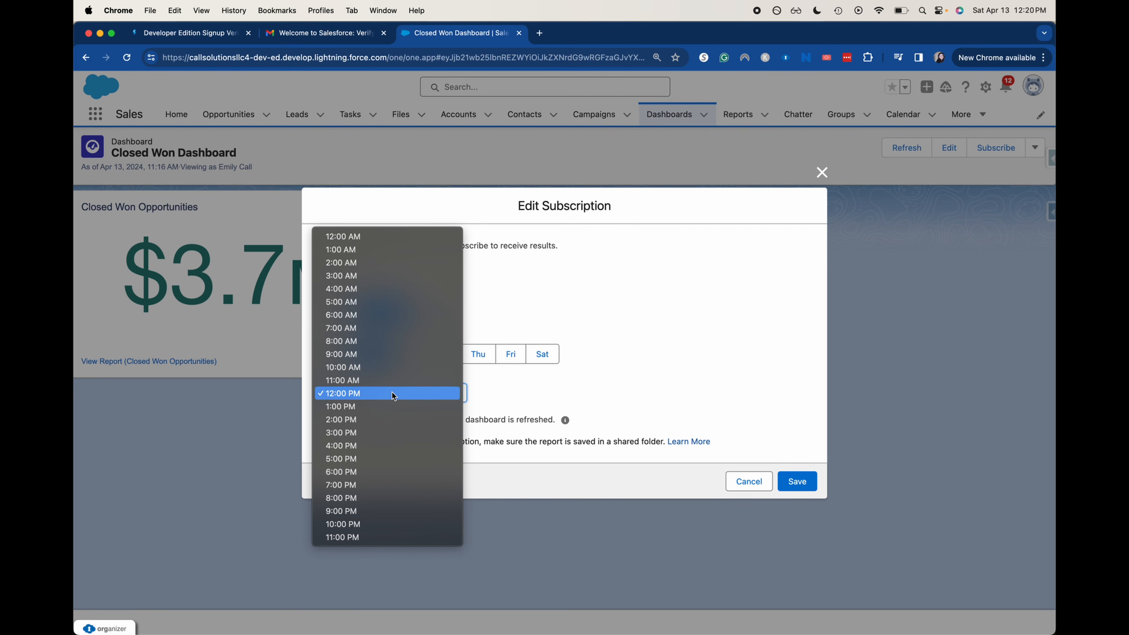
pyautogui.click(386, 328)
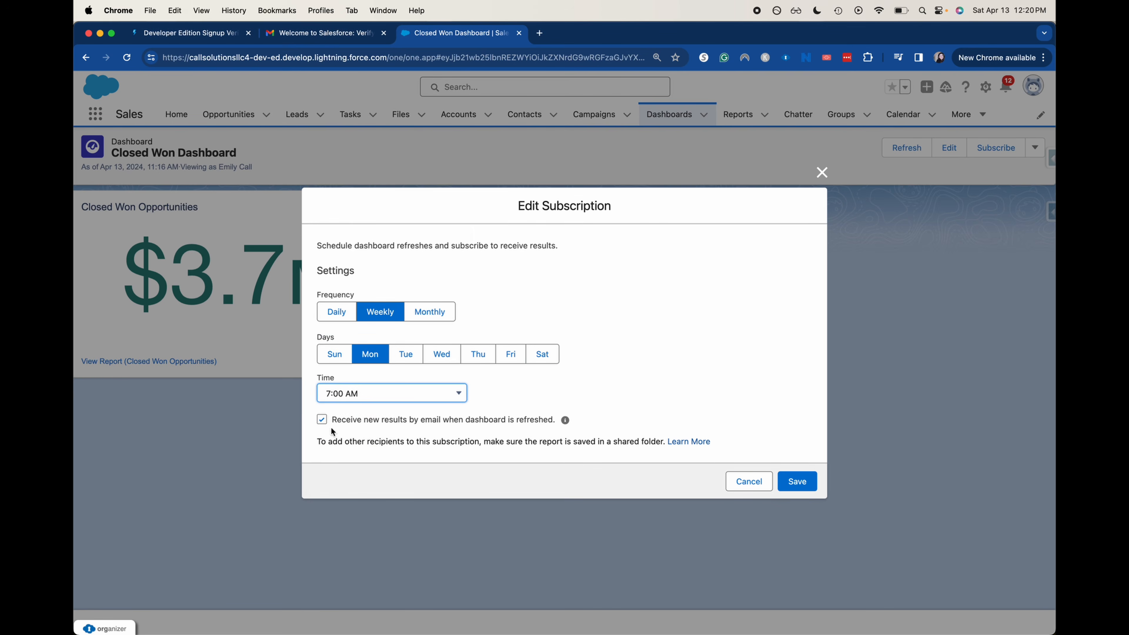
pyautogui.click(811, 483)
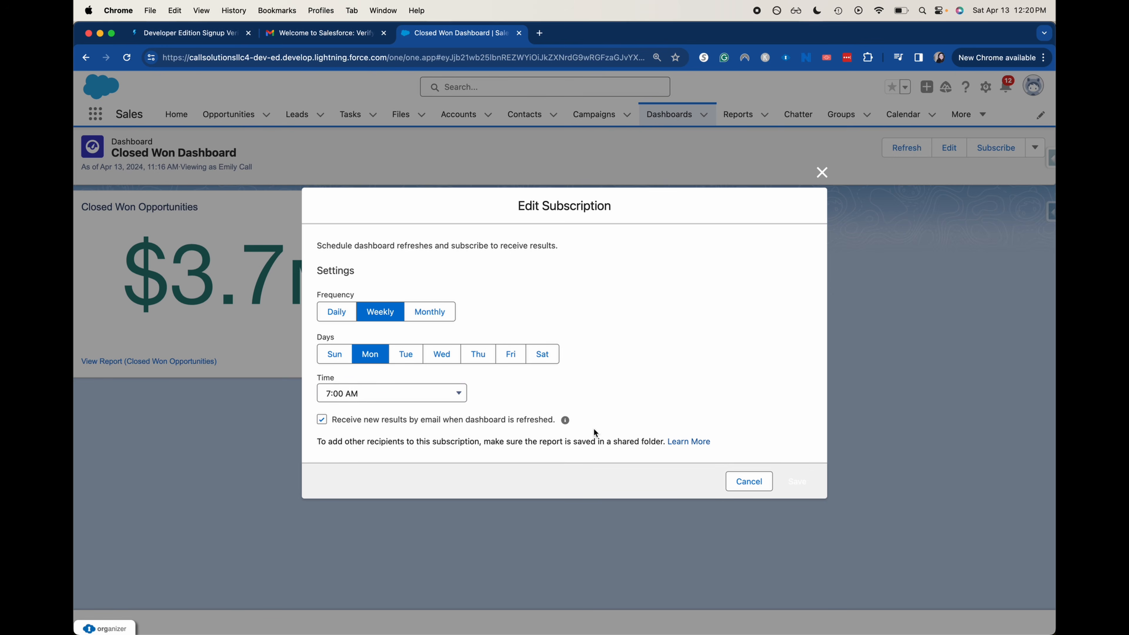